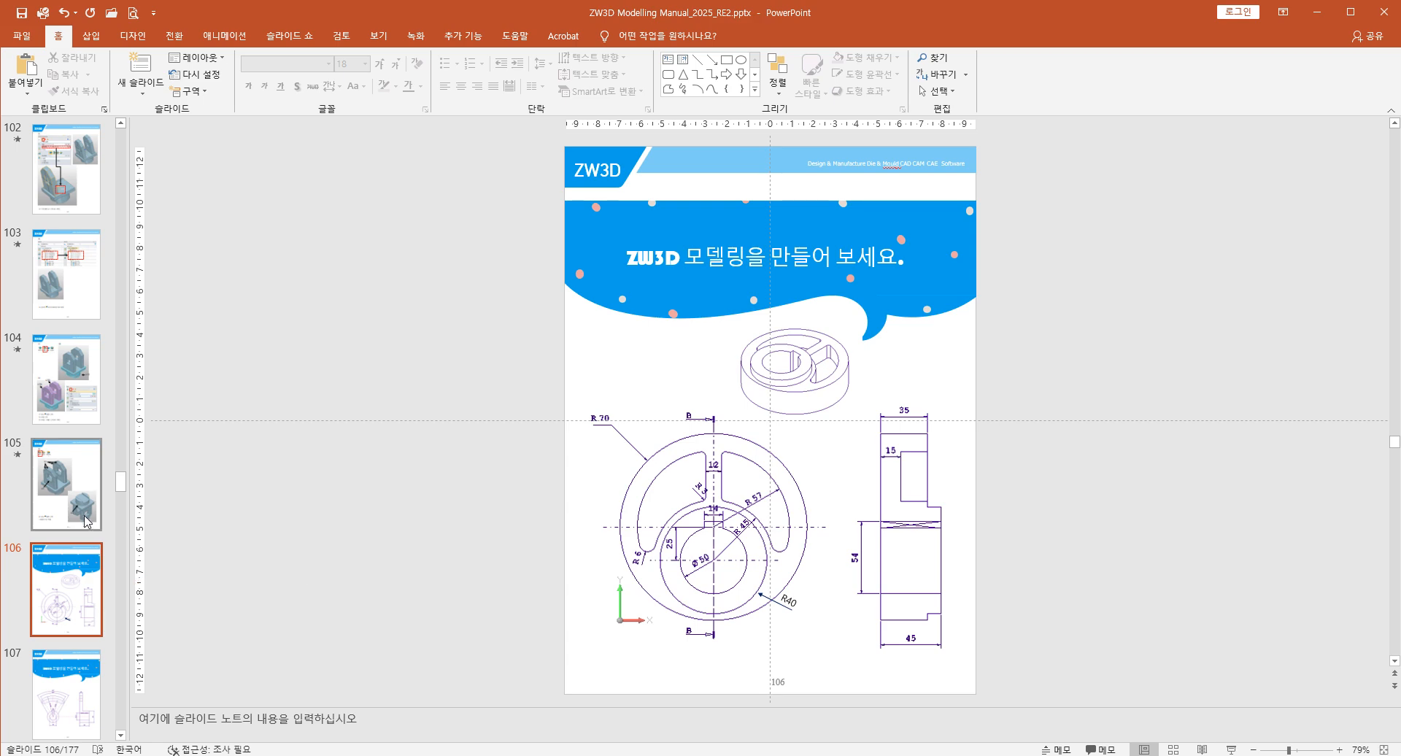
- Display the exercise drawing on slide 106, switch to ZW3D and create a blank standard part file
{"action": "left_click", "coordinate": [88, 511]}
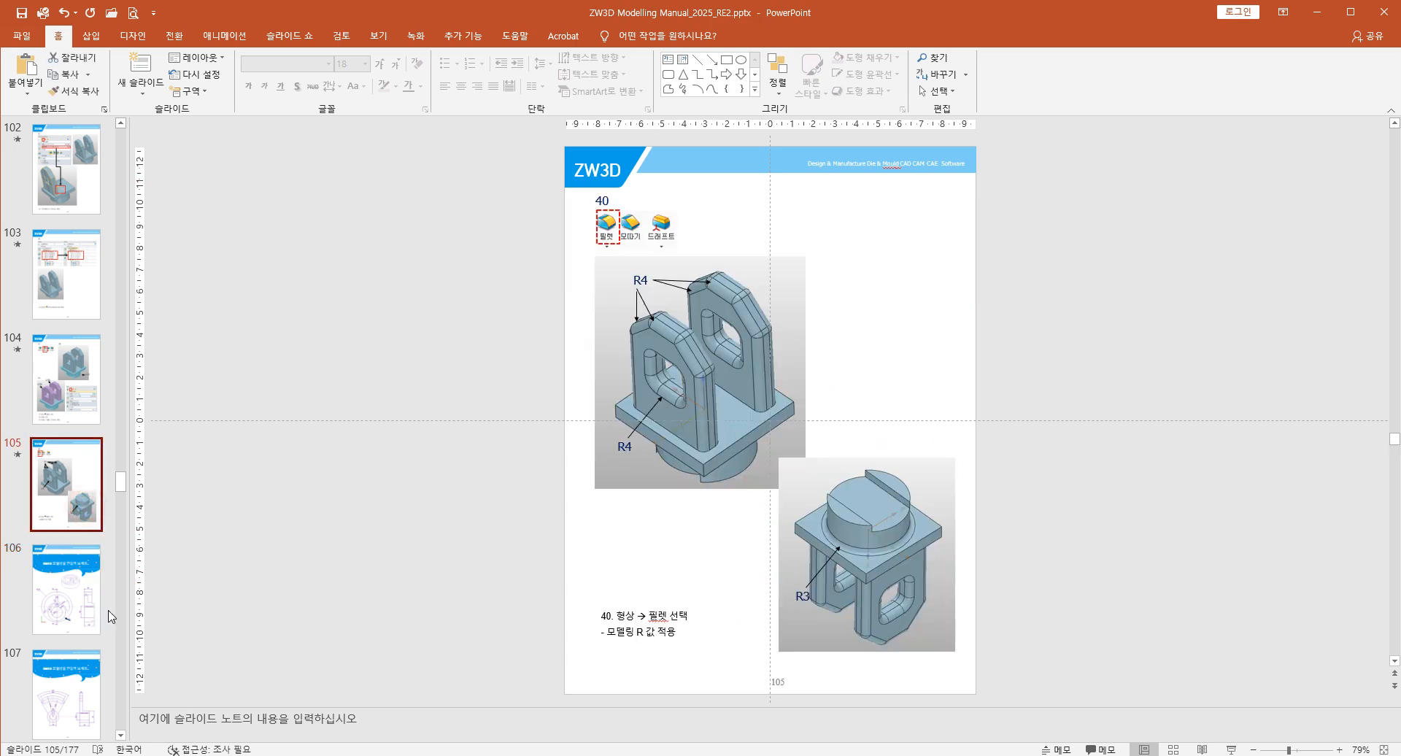
{"action": "left_click", "coordinate": [85, 615]}
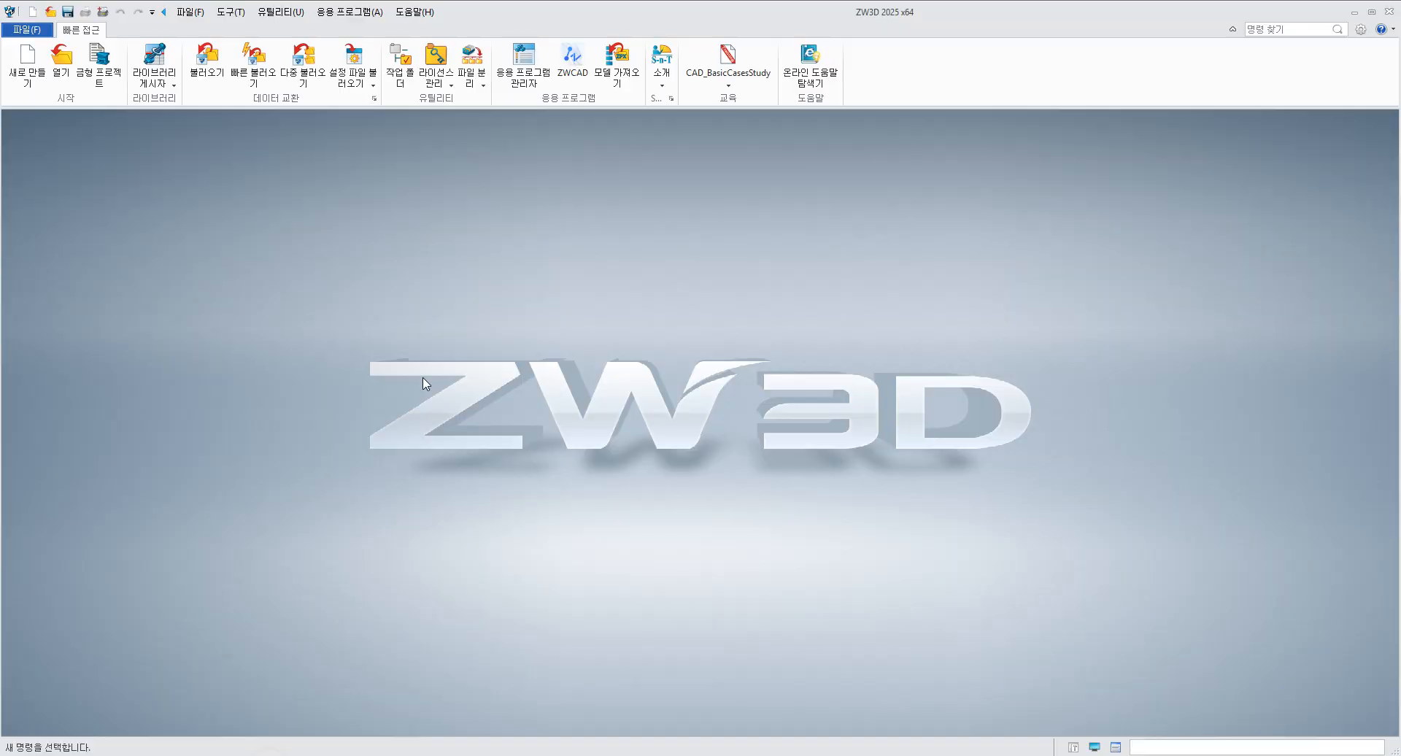
{"action": "left_click", "coordinate": [27, 66]}
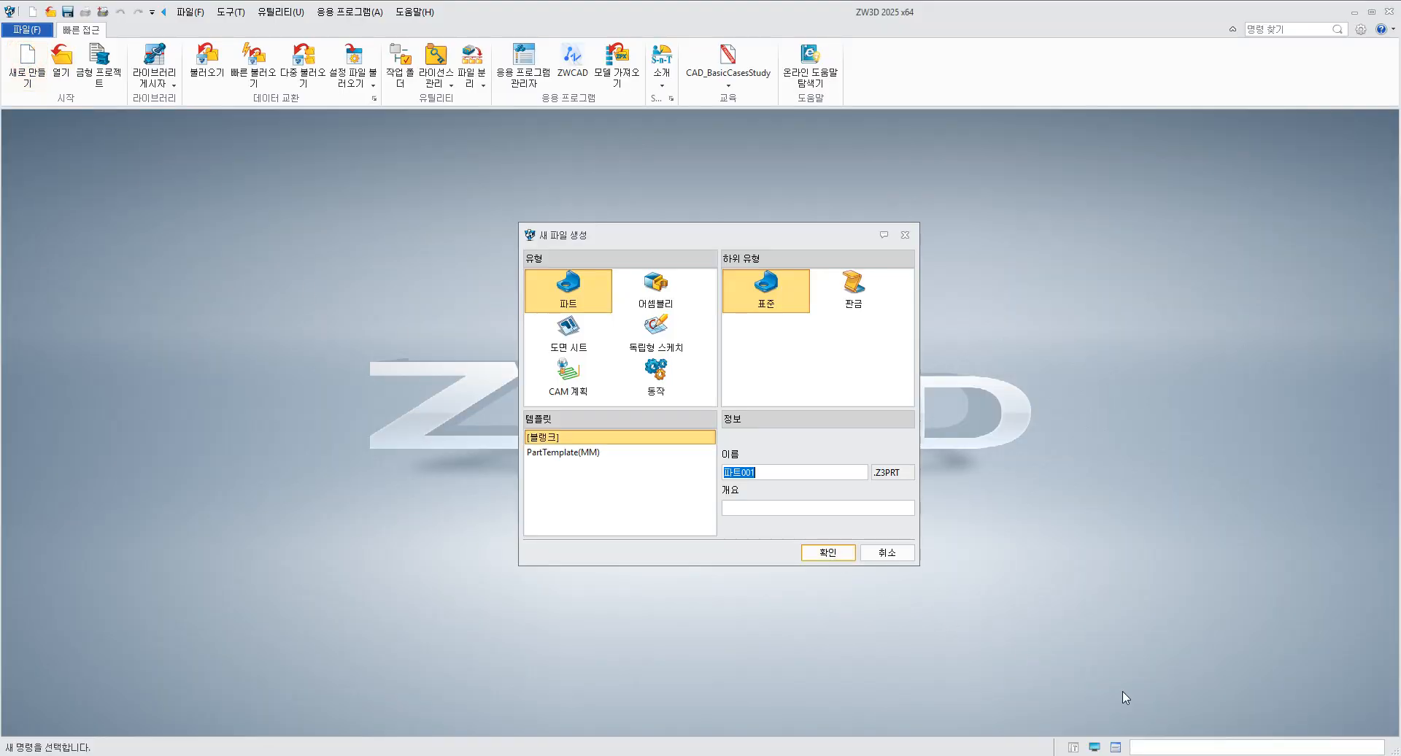
{"action": "left_click", "coordinate": [832, 553]}
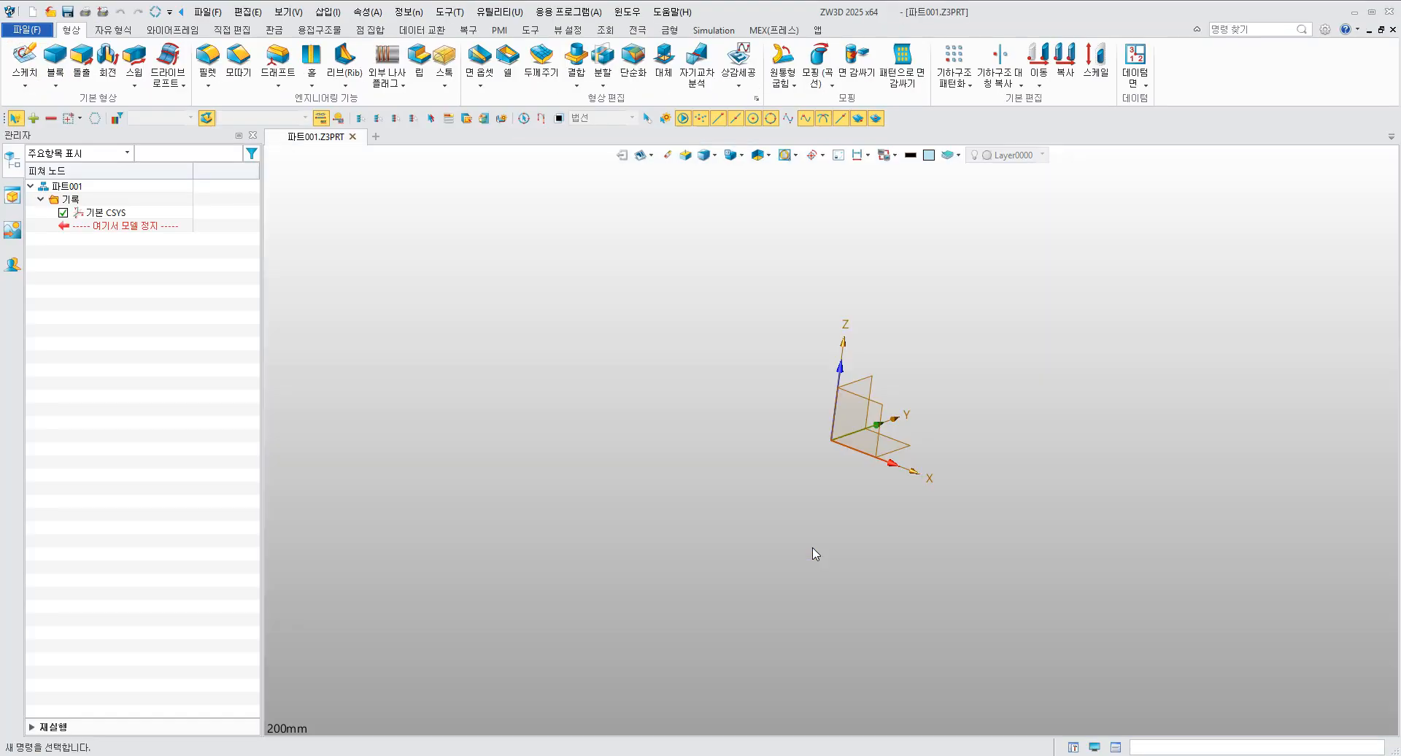
- Start a sketch on the XY plane of the default coordinate system
{"action": "left_click", "coordinate": [25, 62]}
{"action": "left_click", "coordinate": [894, 454]}
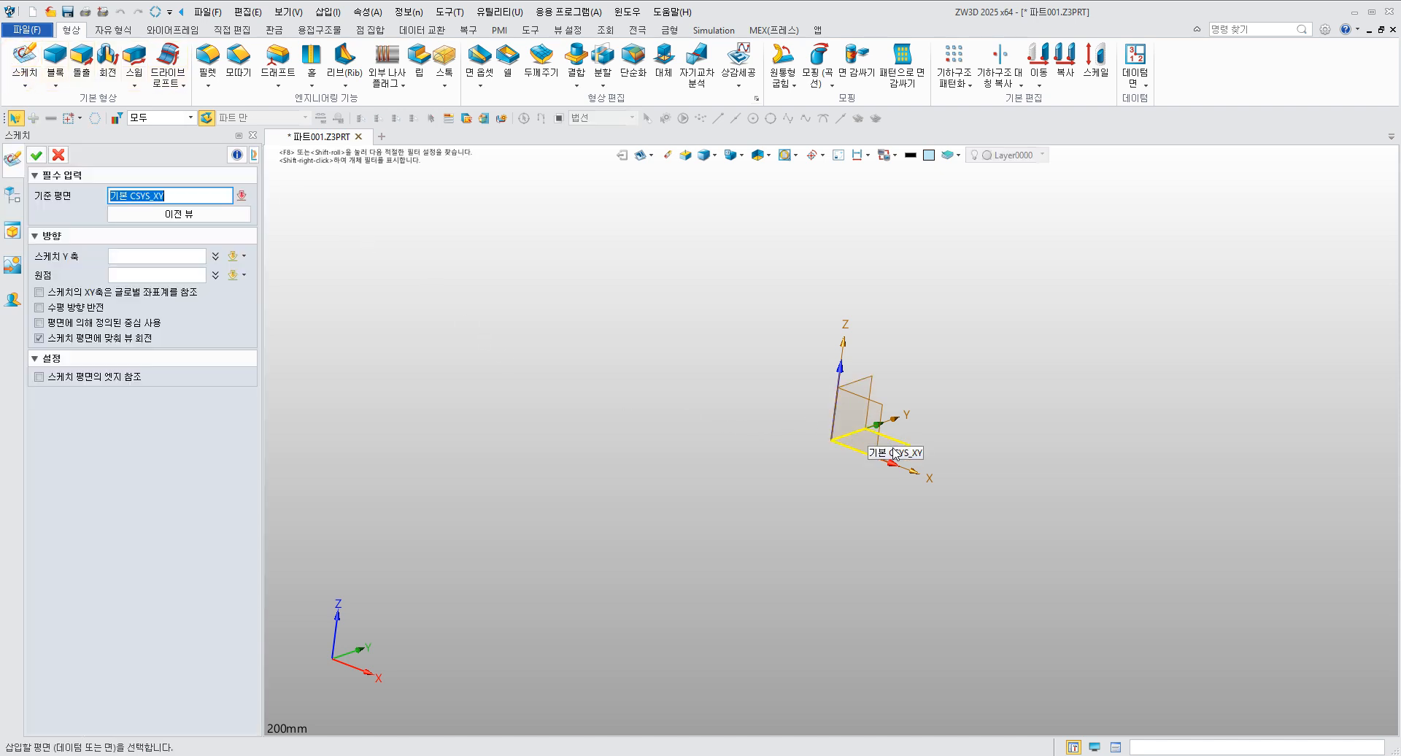
{"action": "left_click", "coordinate": [901, 454]}
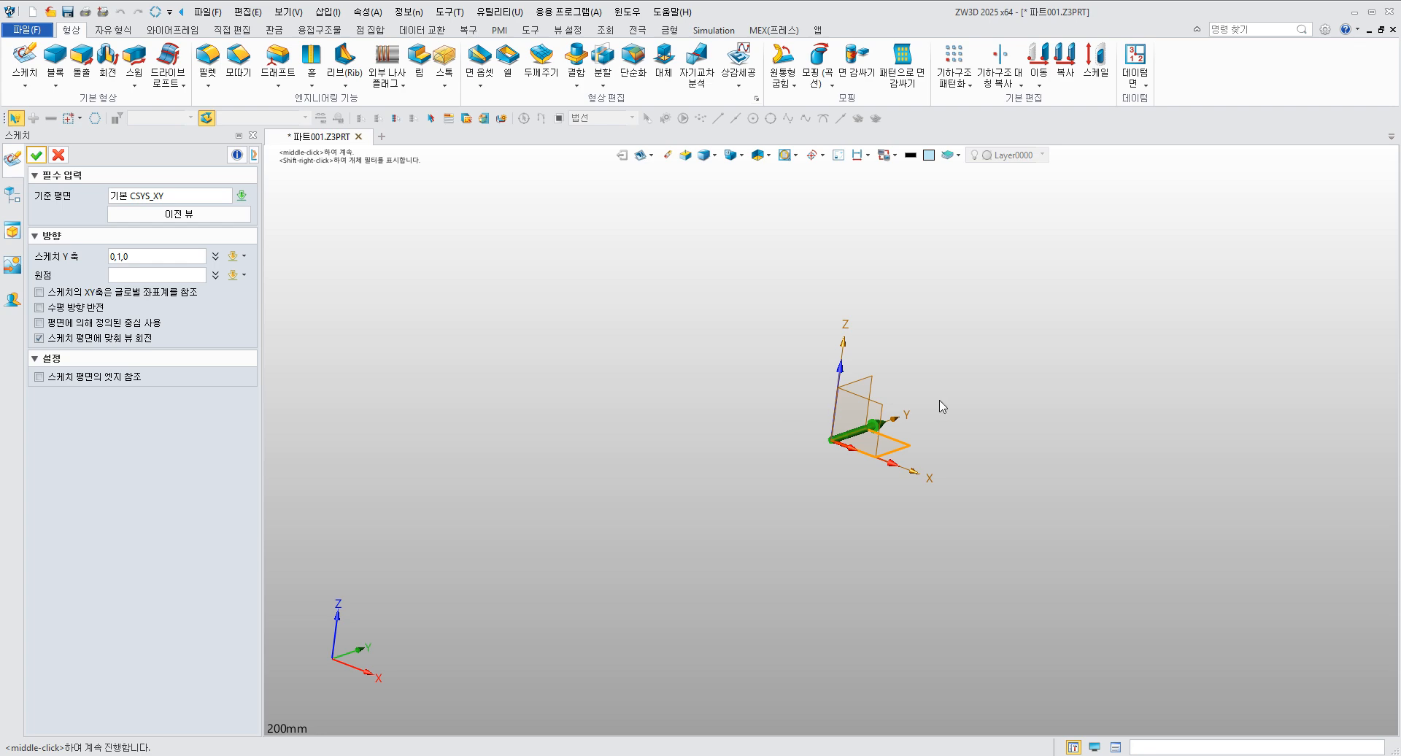
{"action": "middle_click", "coordinate": [920, 413]}
{"action": "right_click_drag", "start_coordinate": [917, 417], "coordinate": [872, 457]}
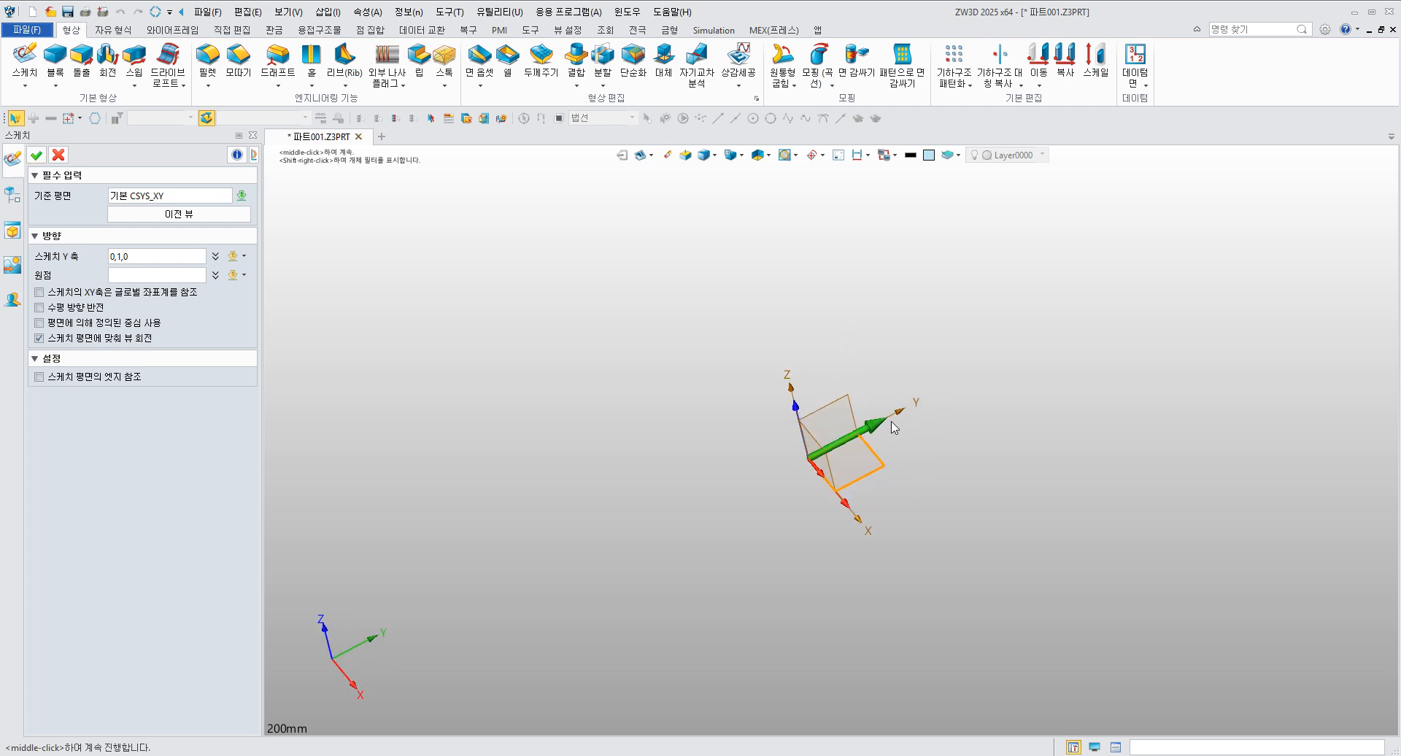
{"action": "left_click", "coordinate": [36, 155]}
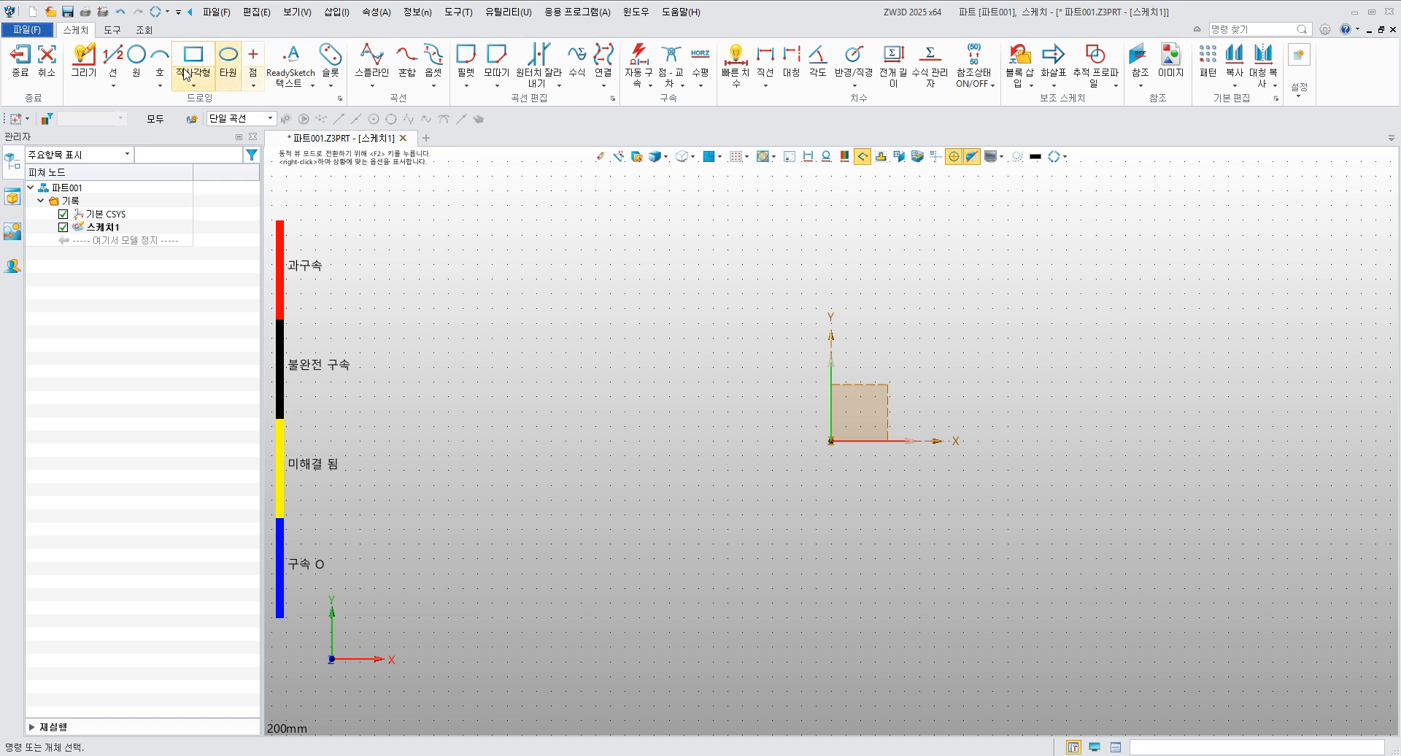
- Sketch a circle with a 70 mm radius centred at the origin
{"action": "left_click", "coordinate": [137, 60]}
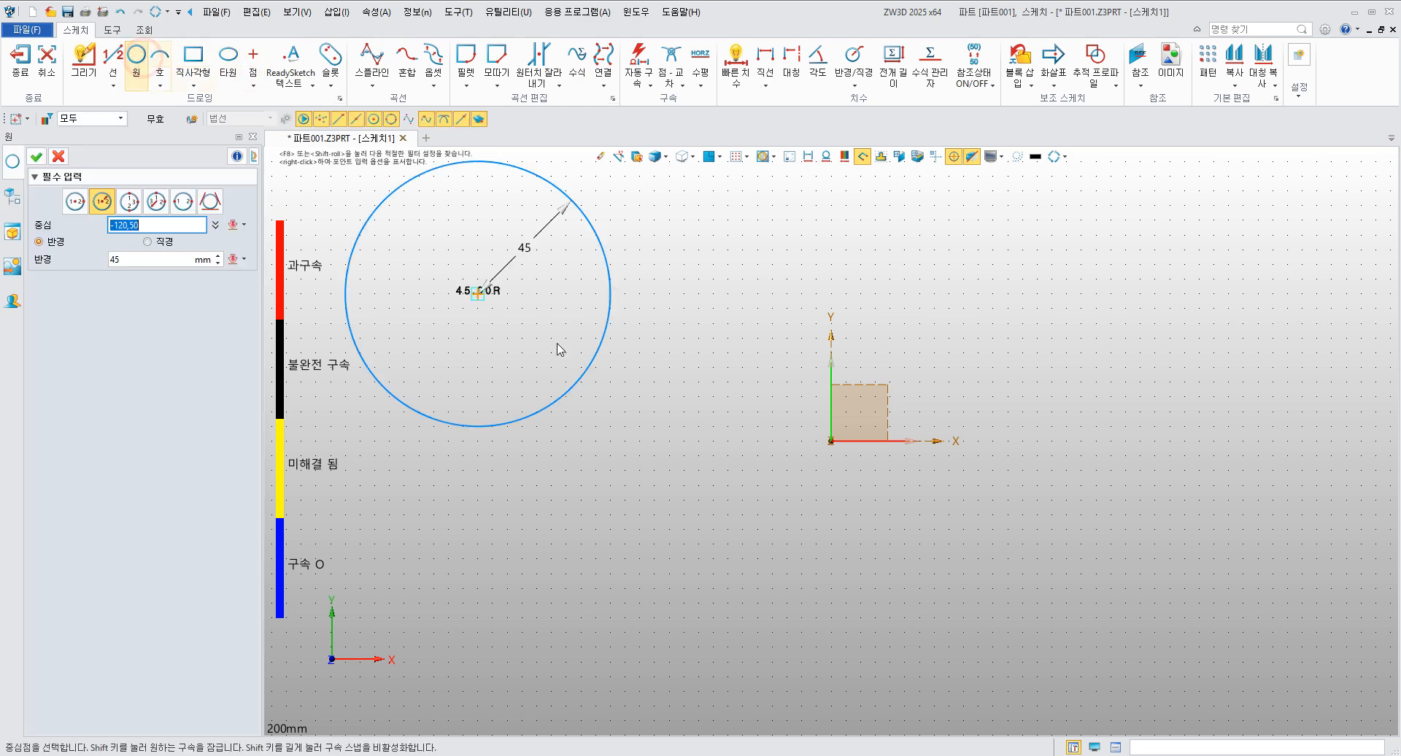
{"action": "left_click", "coordinate": [830, 441]}
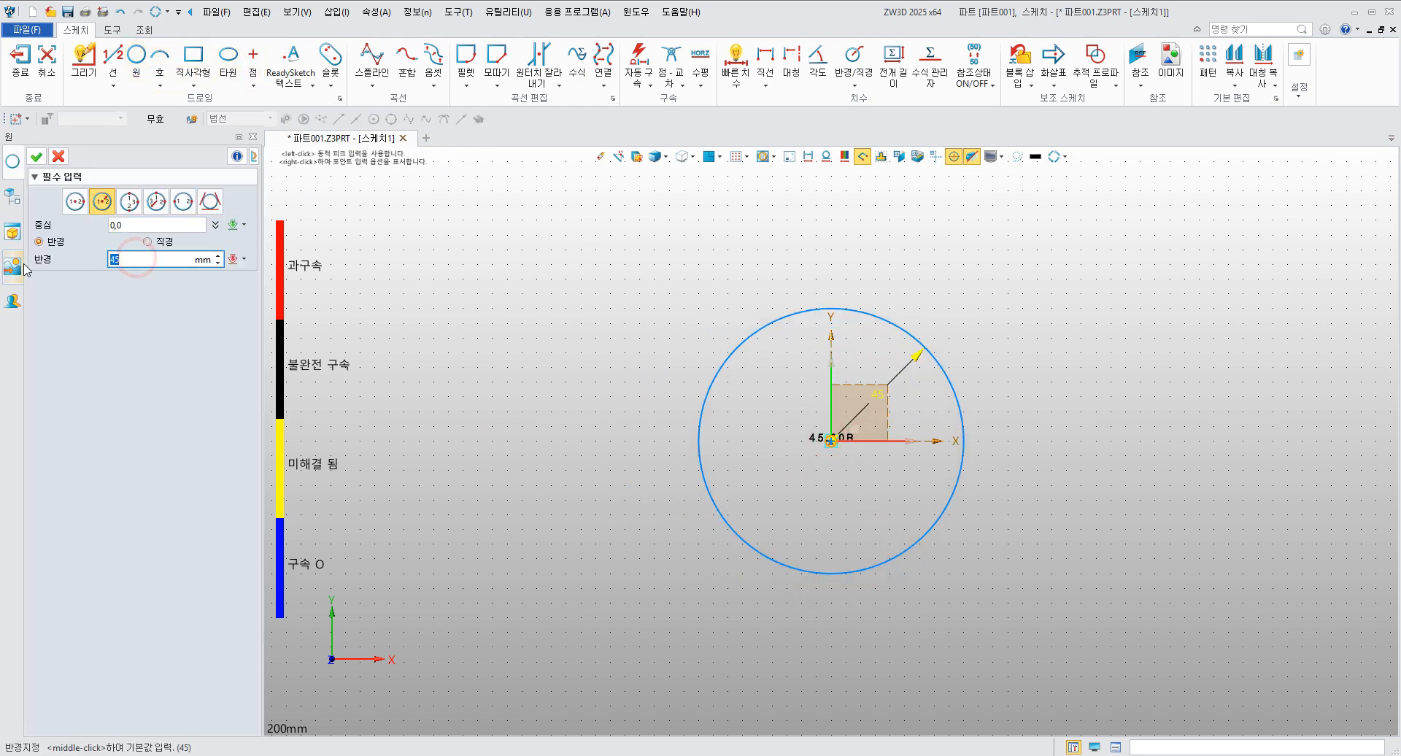
{"action": "type", "text": "70"}
{"action": "key", "text": "Return"}
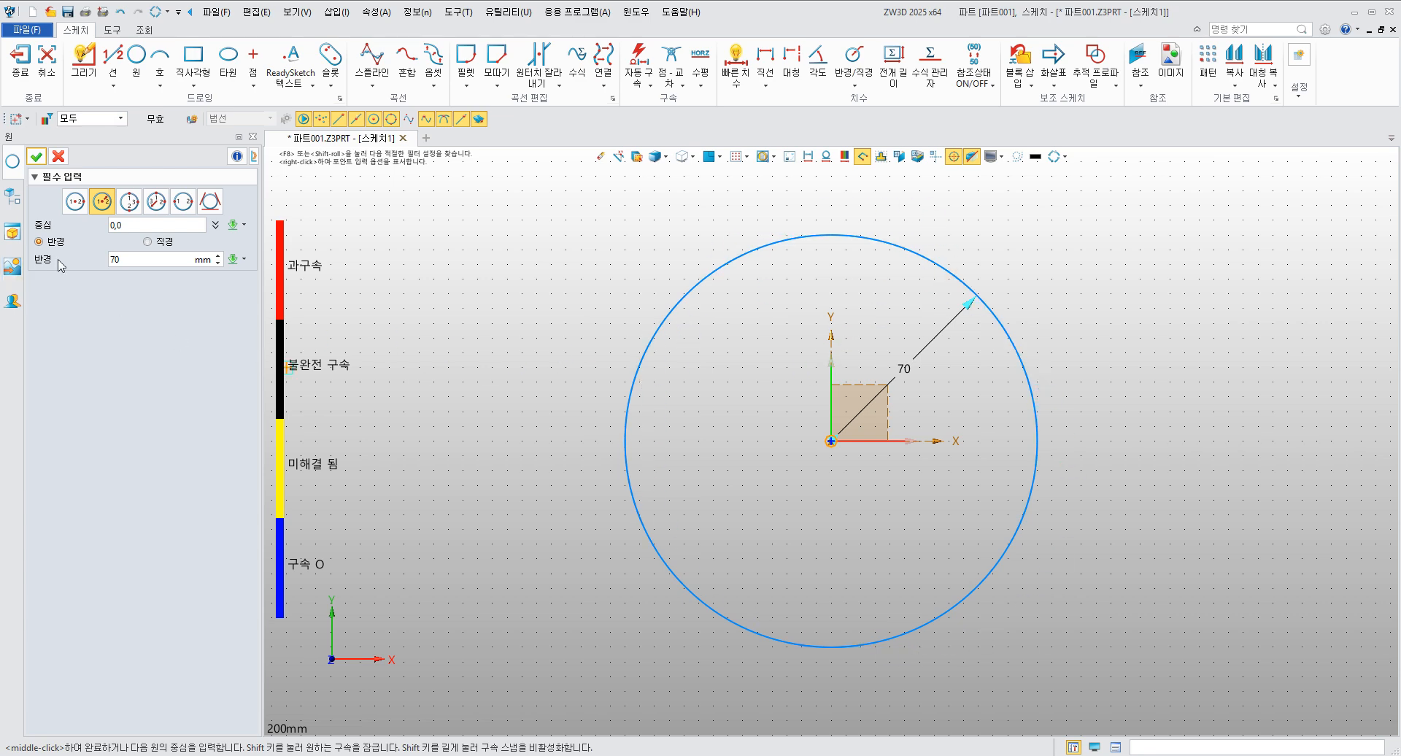
{"action": "left_click", "coordinate": [37, 157]}
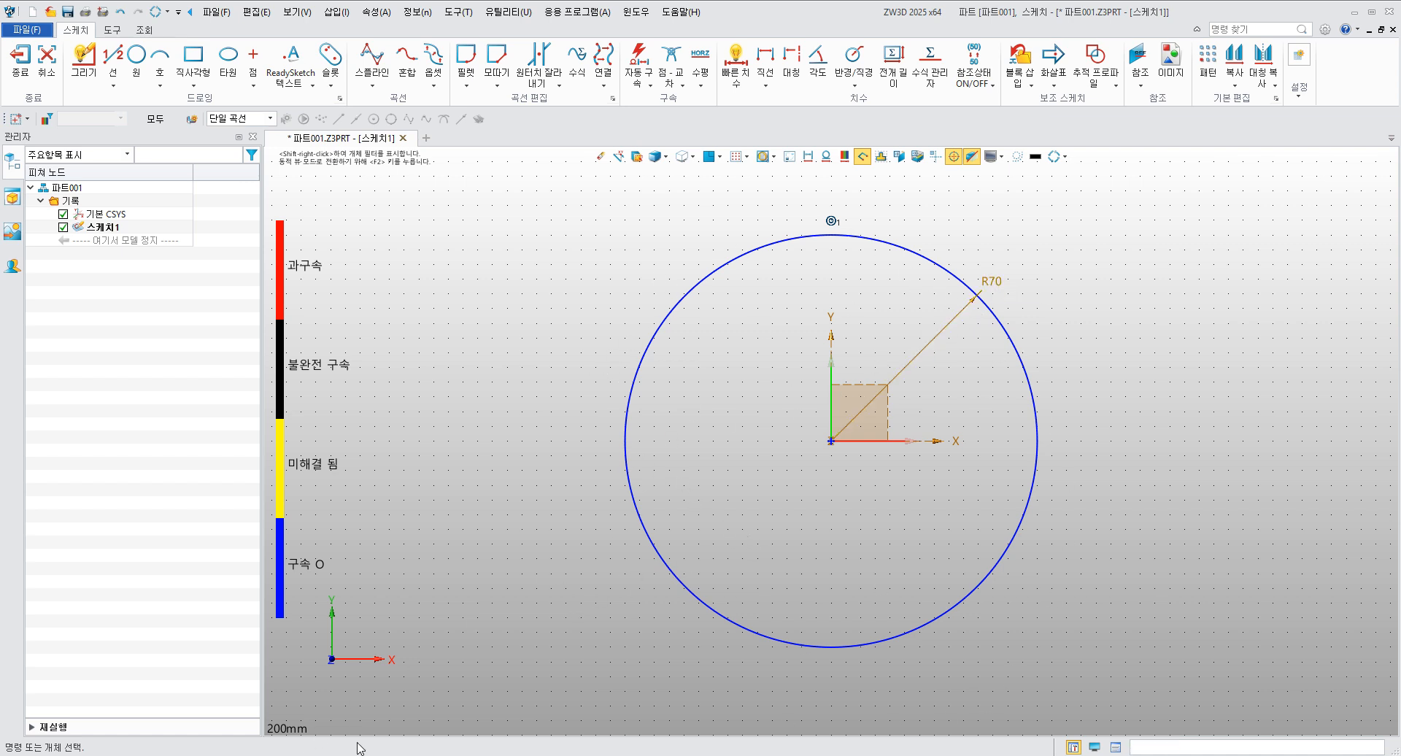
- Sketch a circle with a 40 mm radius centred directly below the origin at 0,-30
{"action": "key", "text": "alt+Tab"}
{"action": "left_click", "coordinate": [136, 55]}
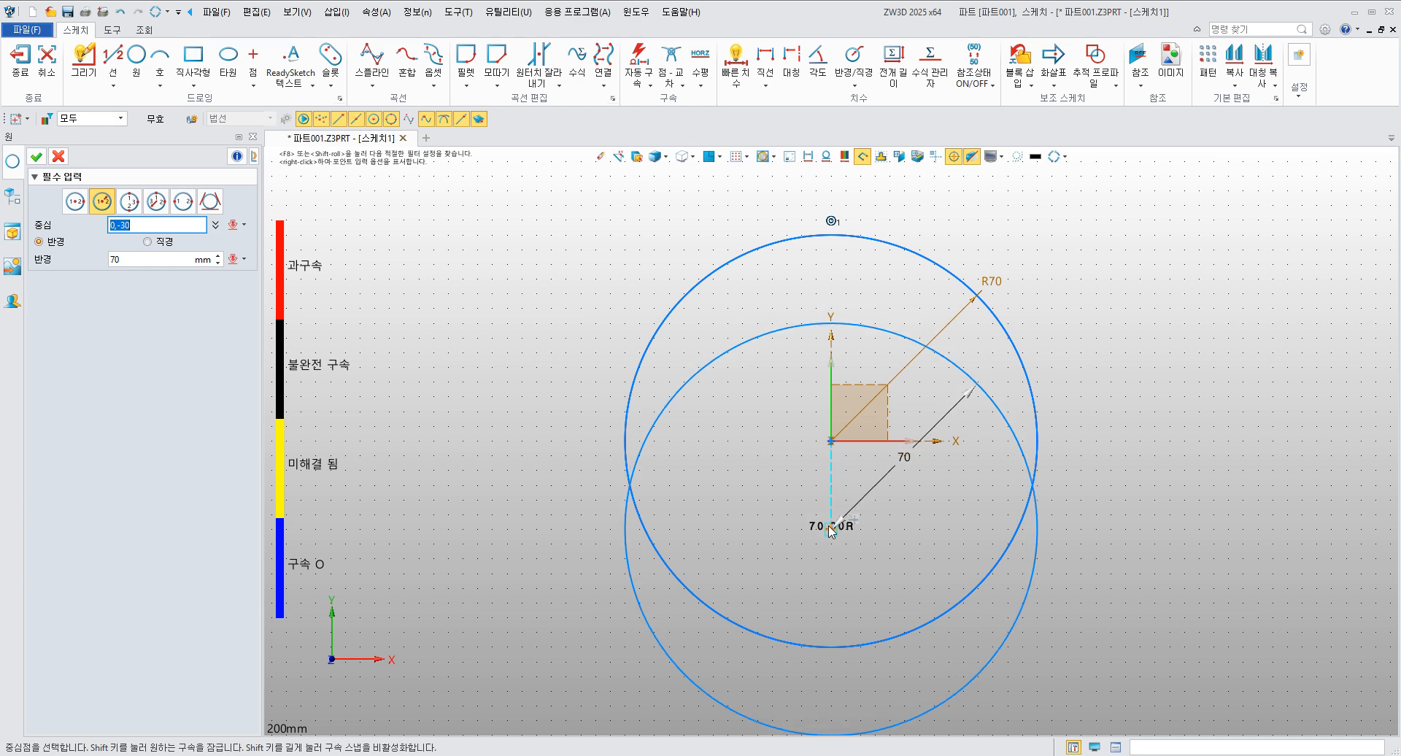
{"action": "left_click", "coordinate": [831, 441]}
{"action": "left_click", "coordinate": [830, 529]}
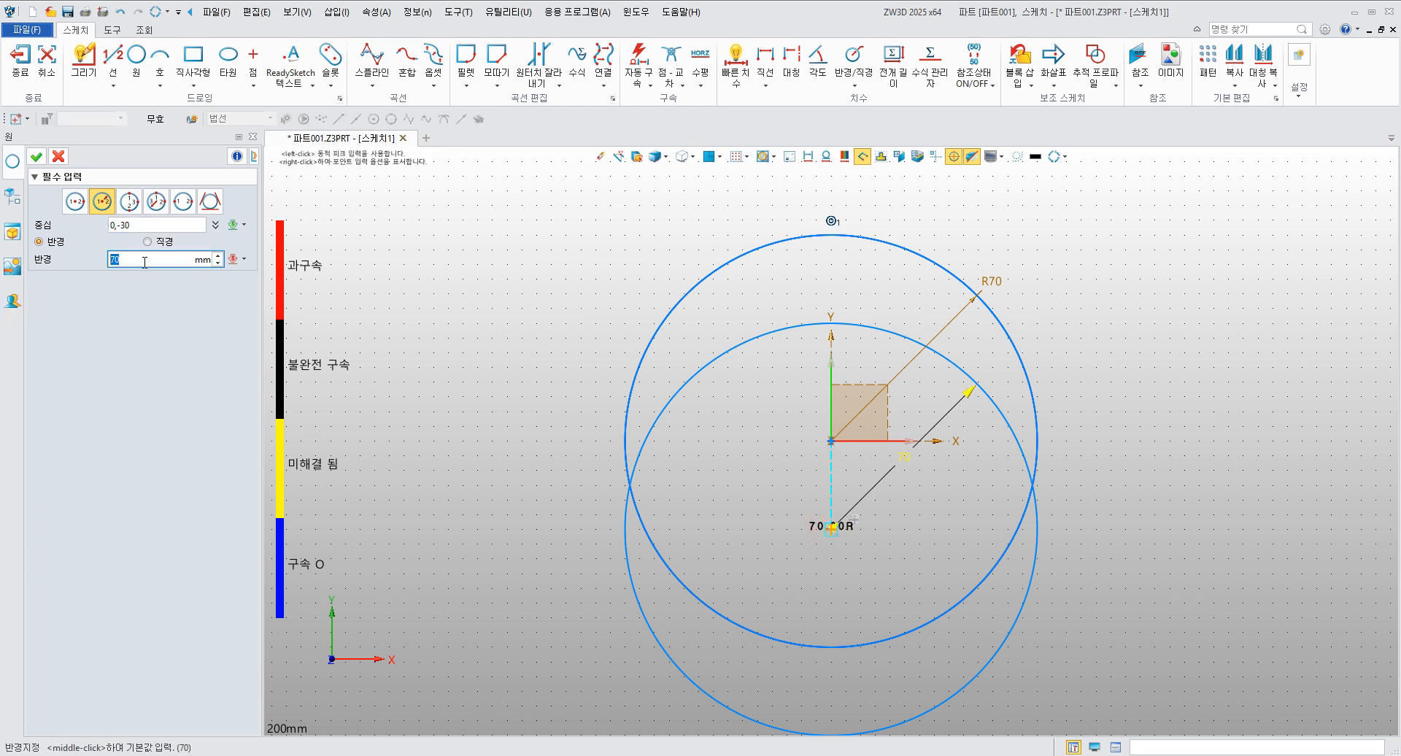
{"action": "key", "text": "Return"}
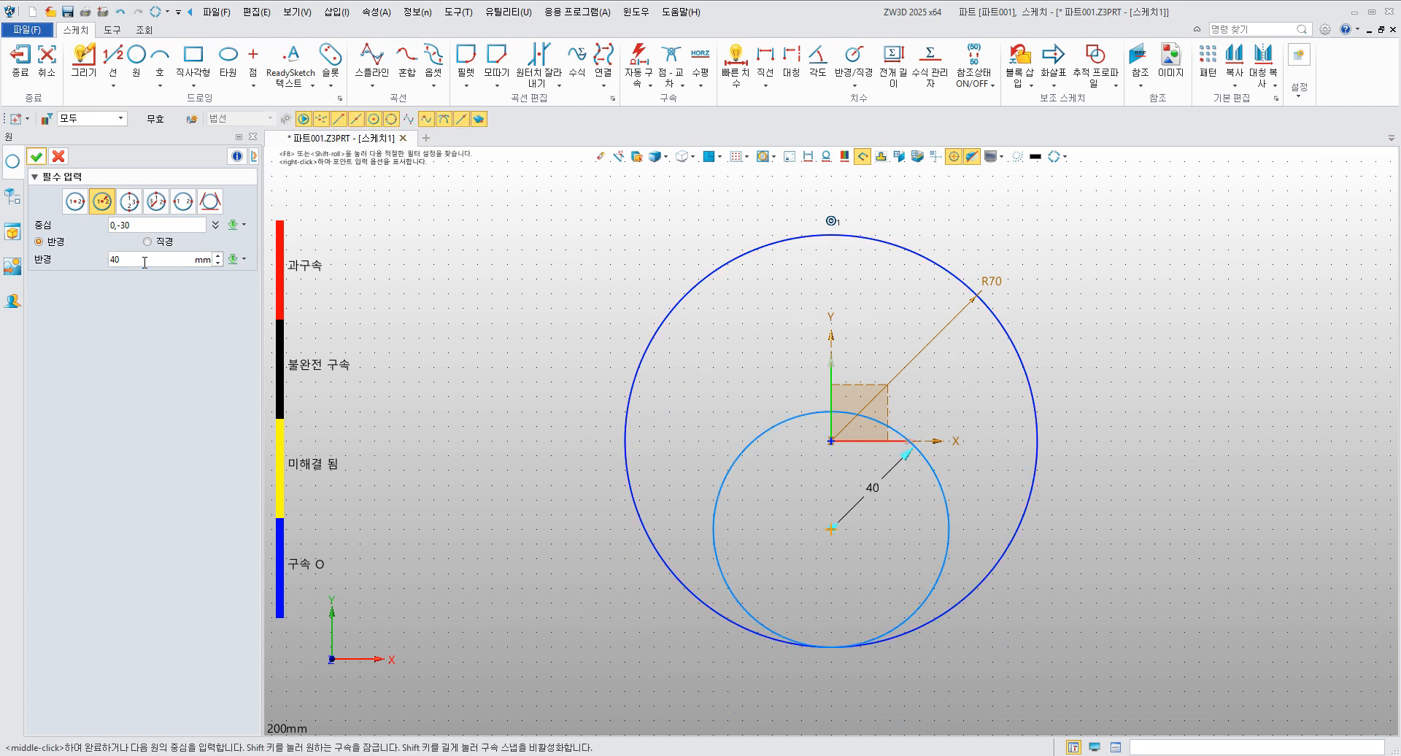
{"action": "left_click", "coordinate": [36, 156]}
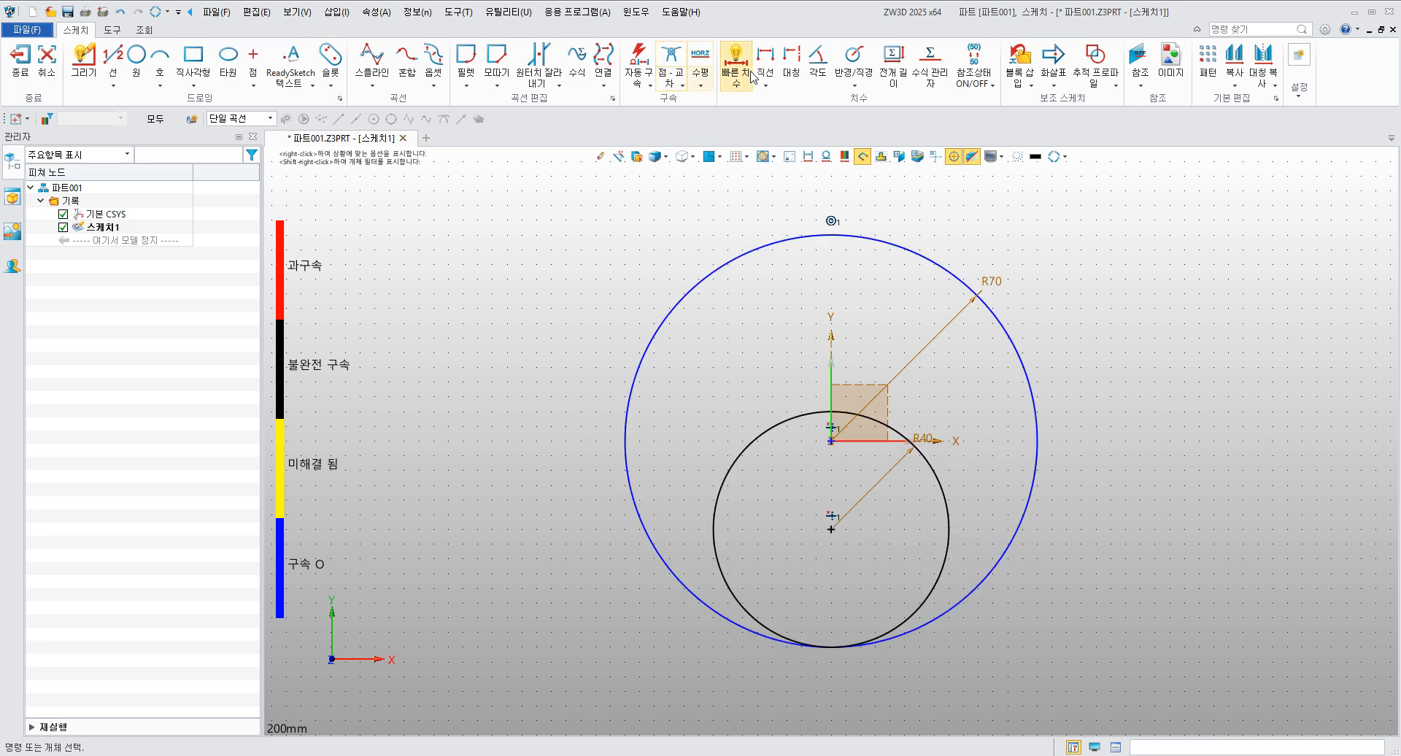
- Dimension the vertical distance between the centres of the two circles and set it to 25 mm
{"action": "left_click", "coordinate": [746, 71]}
{"action": "left_click", "coordinate": [830, 441]}
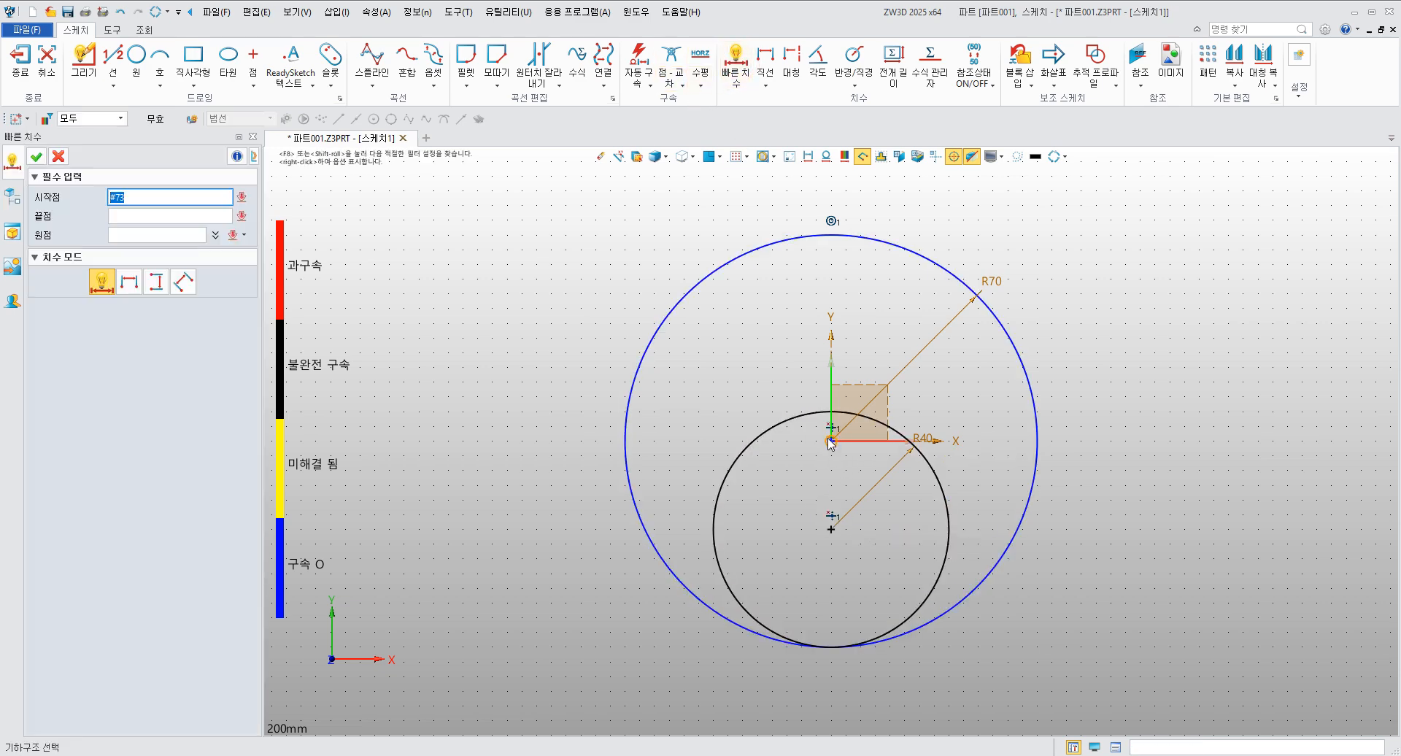
{"action": "left_click", "coordinate": [833, 533]}
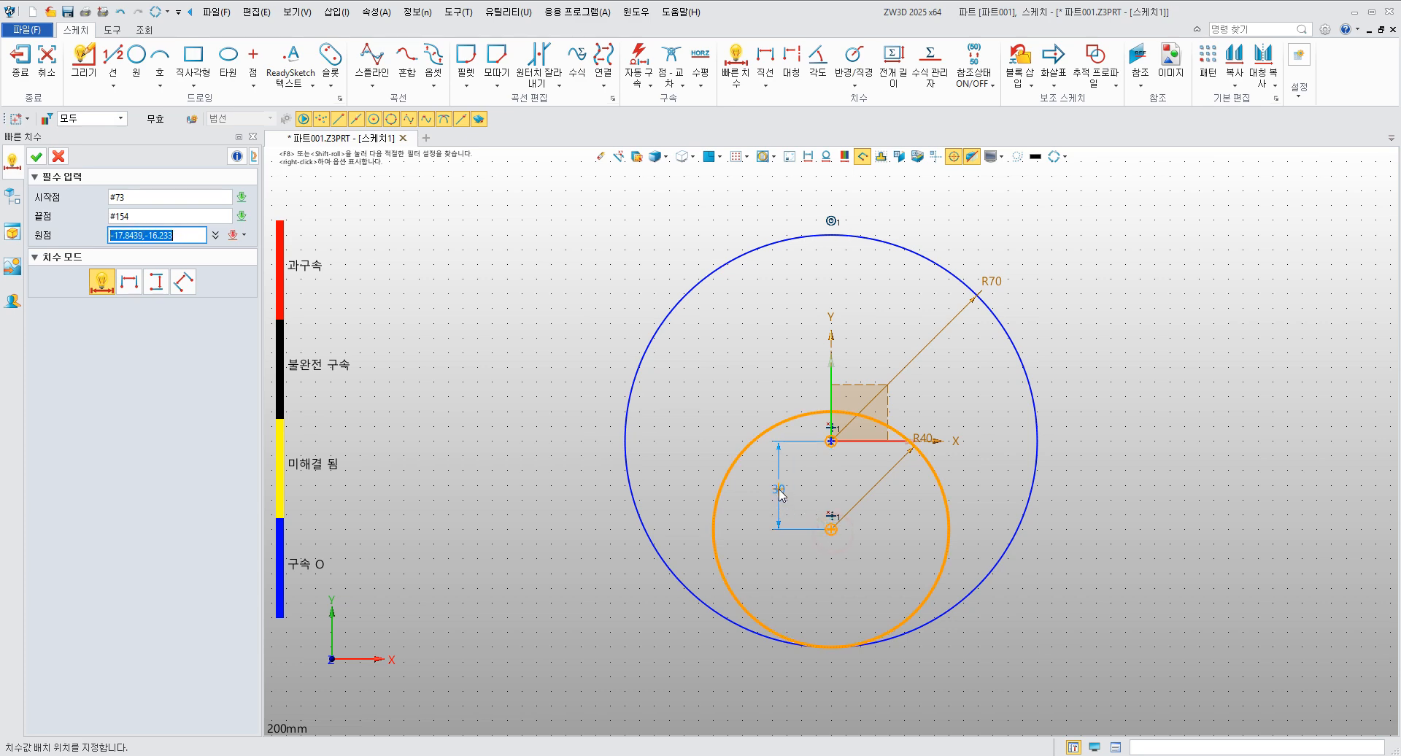
{"action": "left_click", "coordinate": [829, 455]}
{"action": "type", "text": "25"}
{"action": "key", "text": "Return"}
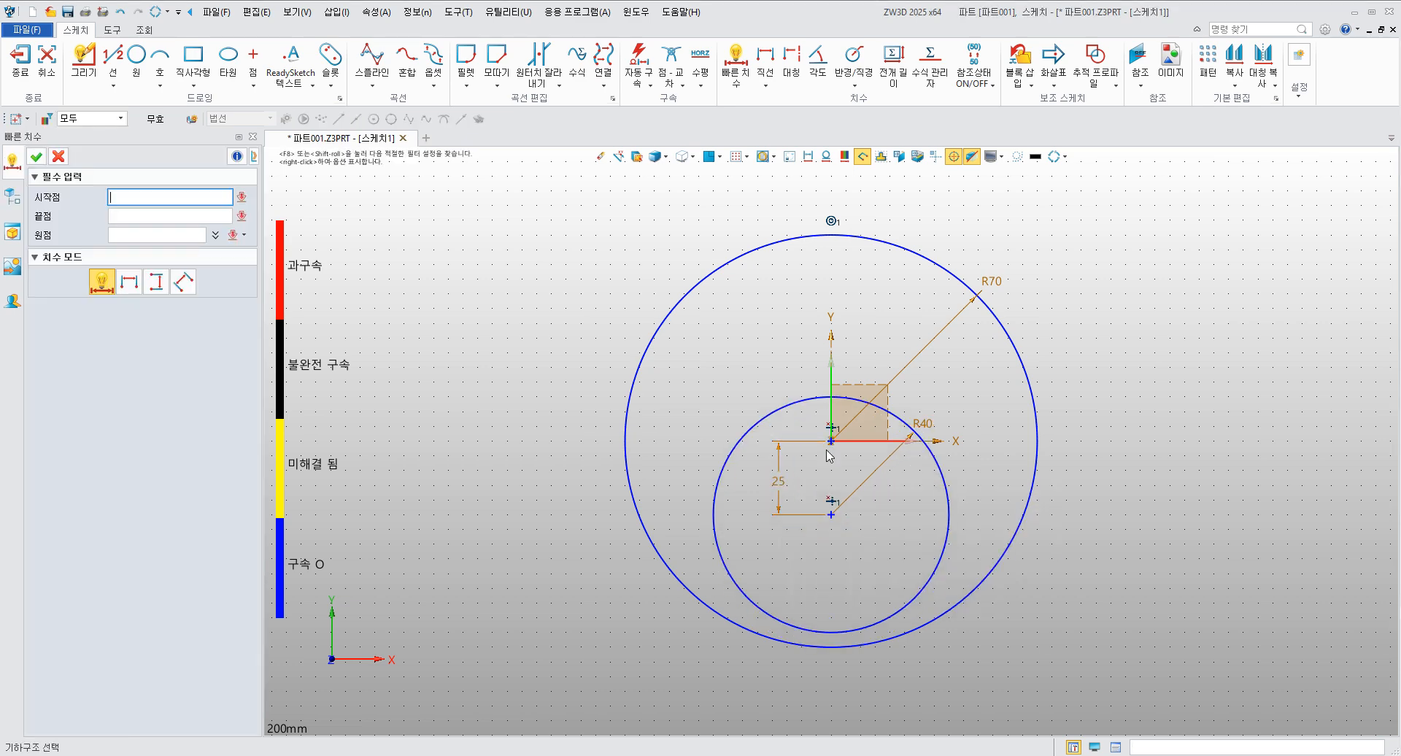
{"action": "left_click", "coordinate": [36, 156]}
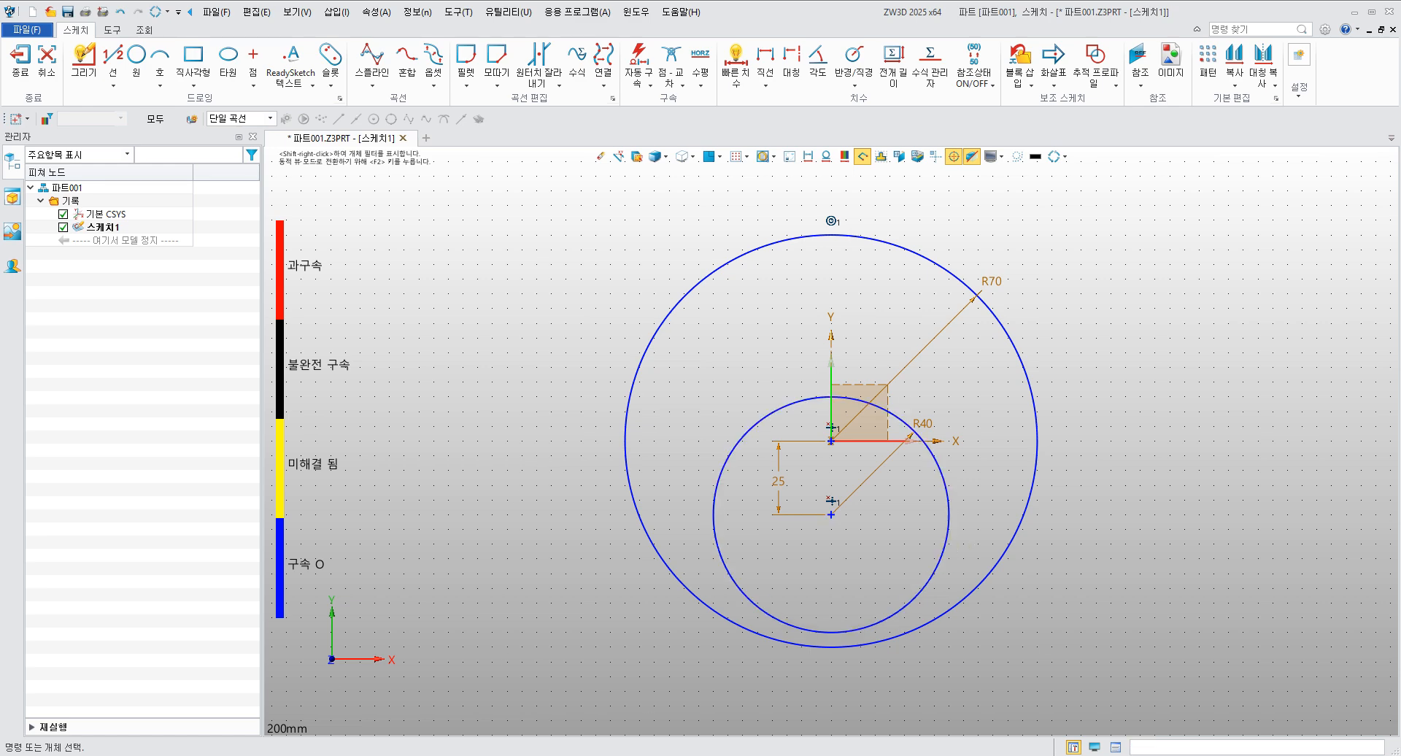
- Sketch a bore circle with a 25 mm radius concentric with the 40 mm radius circle
{"action": "key", "text": "alt+Tab"}
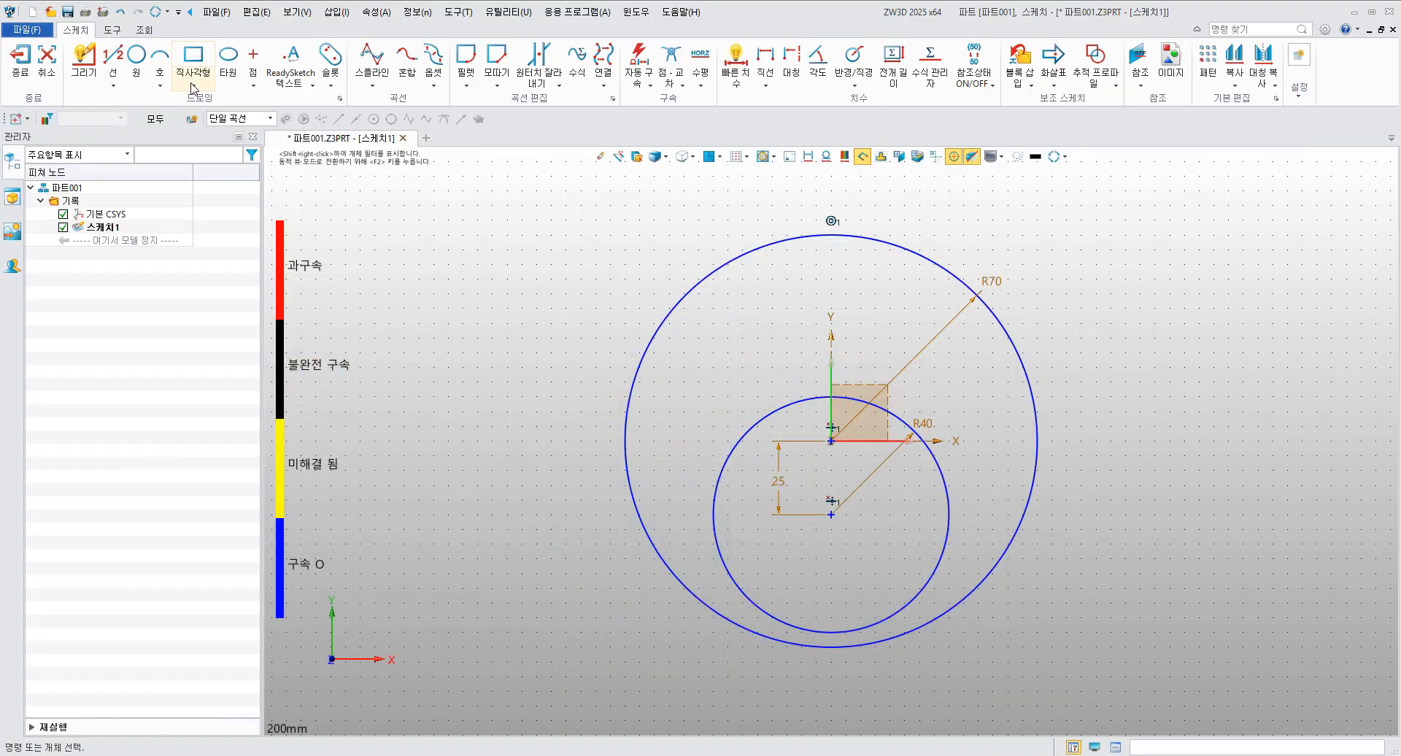
{"action": "left_click", "coordinate": [137, 57]}
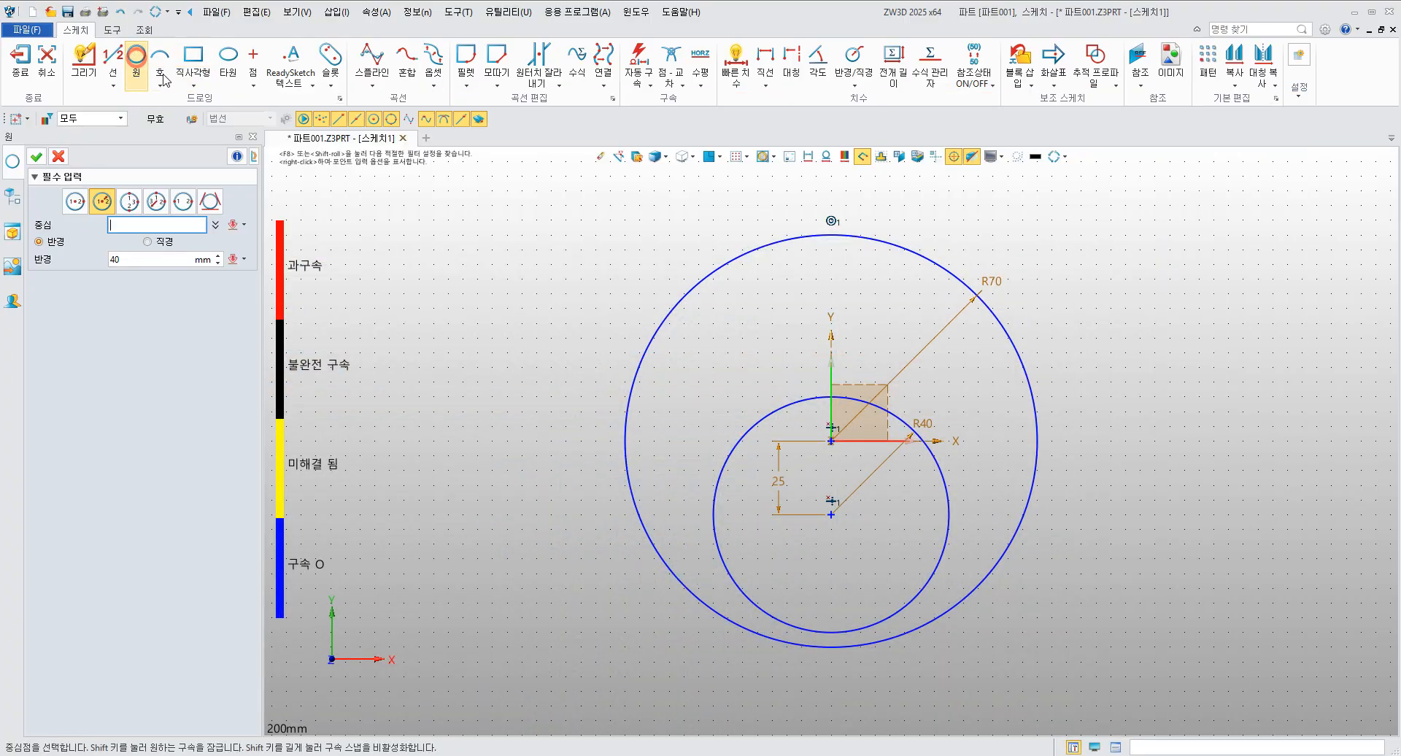
{"action": "left_click", "coordinate": [830, 514]}
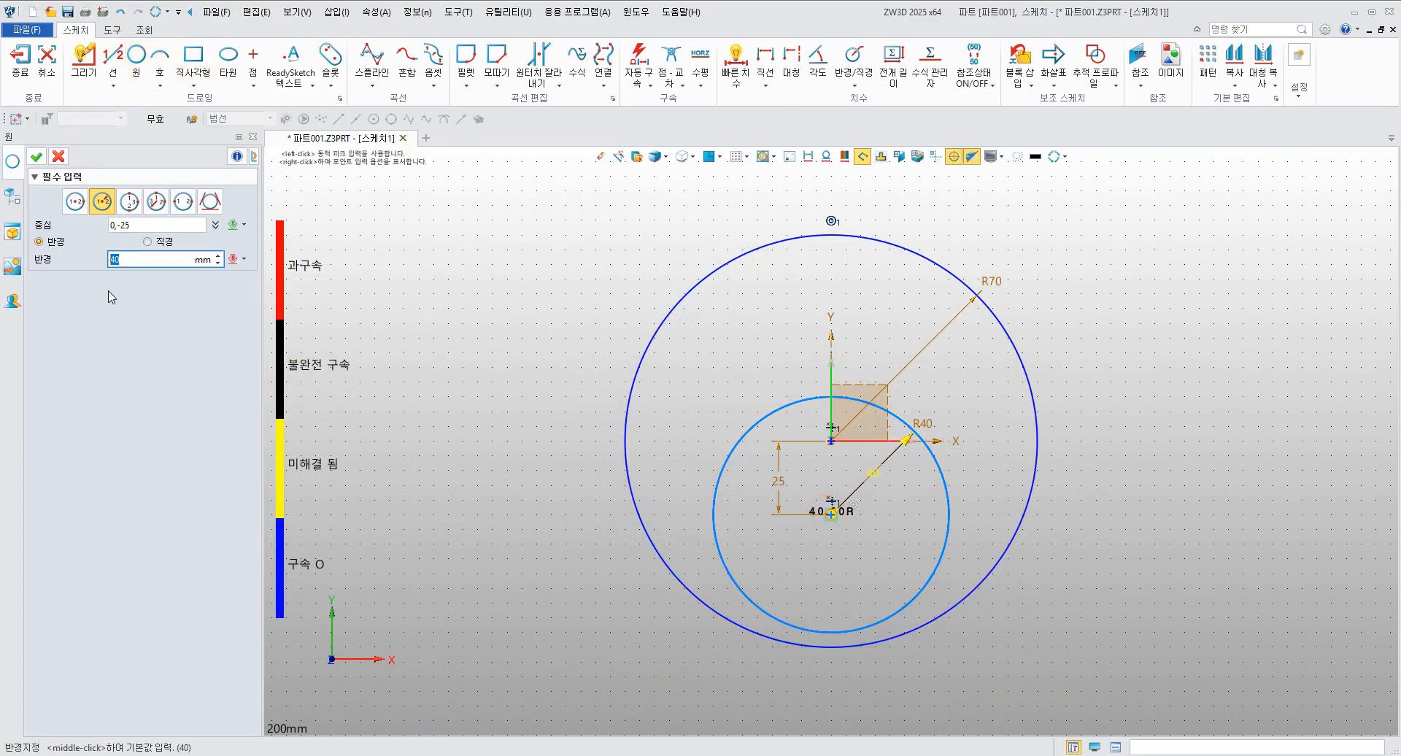
{"action": "key", "text": "Return"}
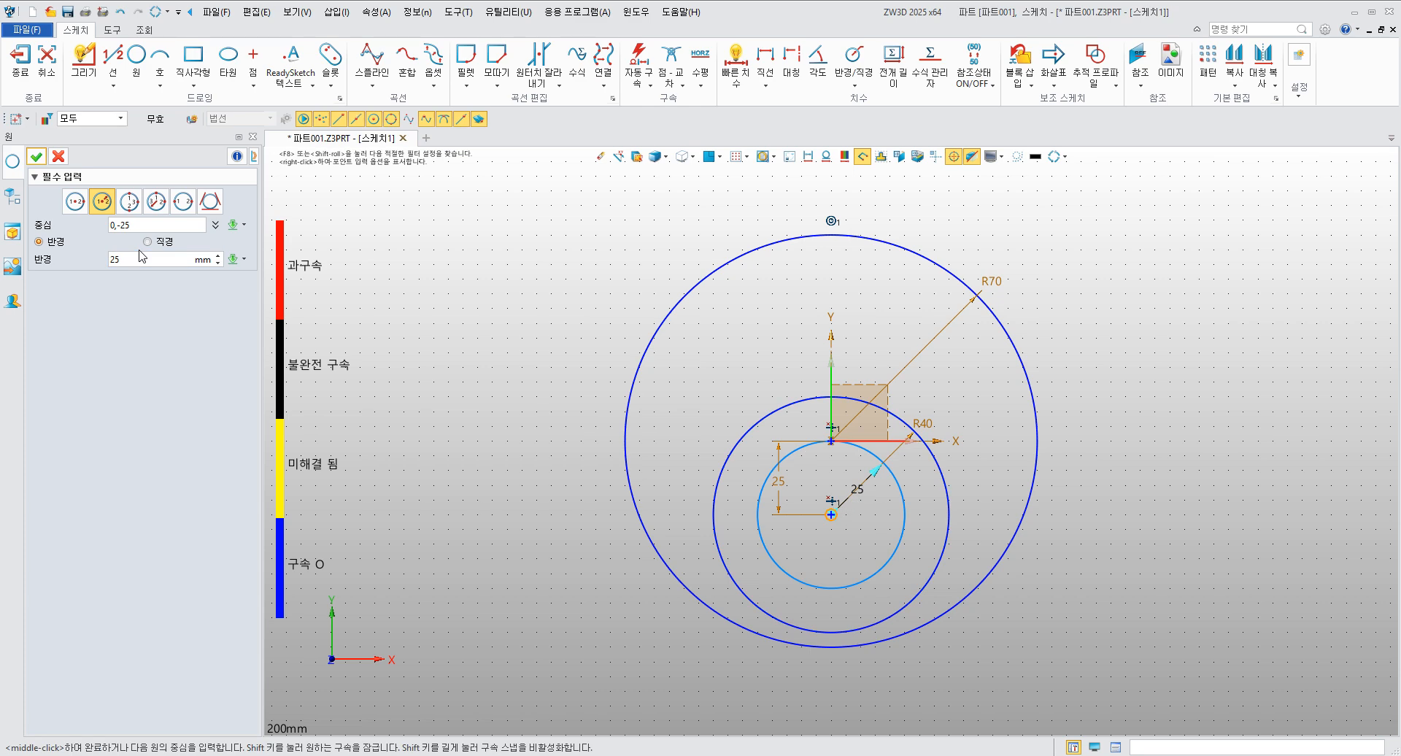
{"action": "left_click", "coordinate": [35, 156]}
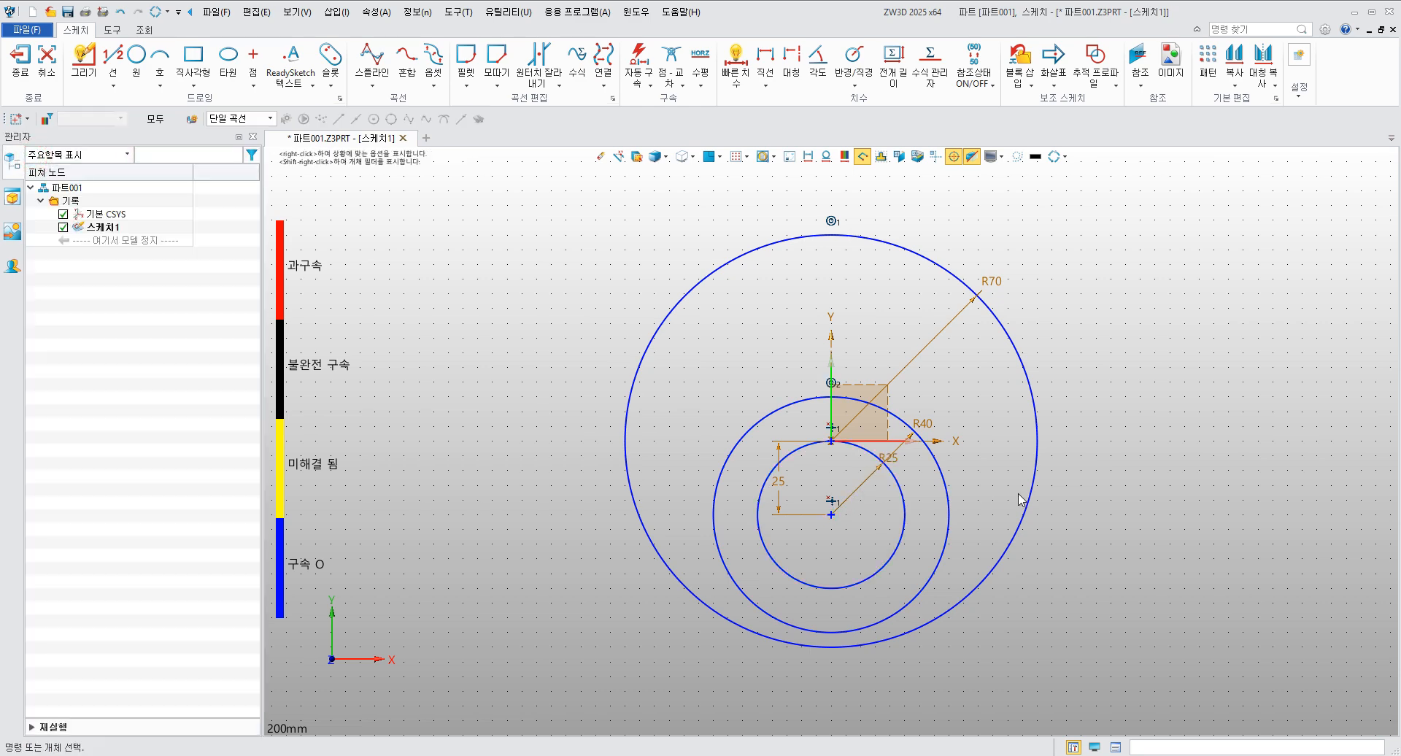
- Sketch a three-line keyway outline, open downward, over the top of the bore circle, about 15.5 mm wide with sides about 15.5 and 13 mm
{"action": "scroll", "coordinate": [855, 429], "scroll_direction": "up", "scroll_amount": 2}
{"action": "middle_click_drag", "start_coordinate": [871, 337], "coordinate": [821, 226]}
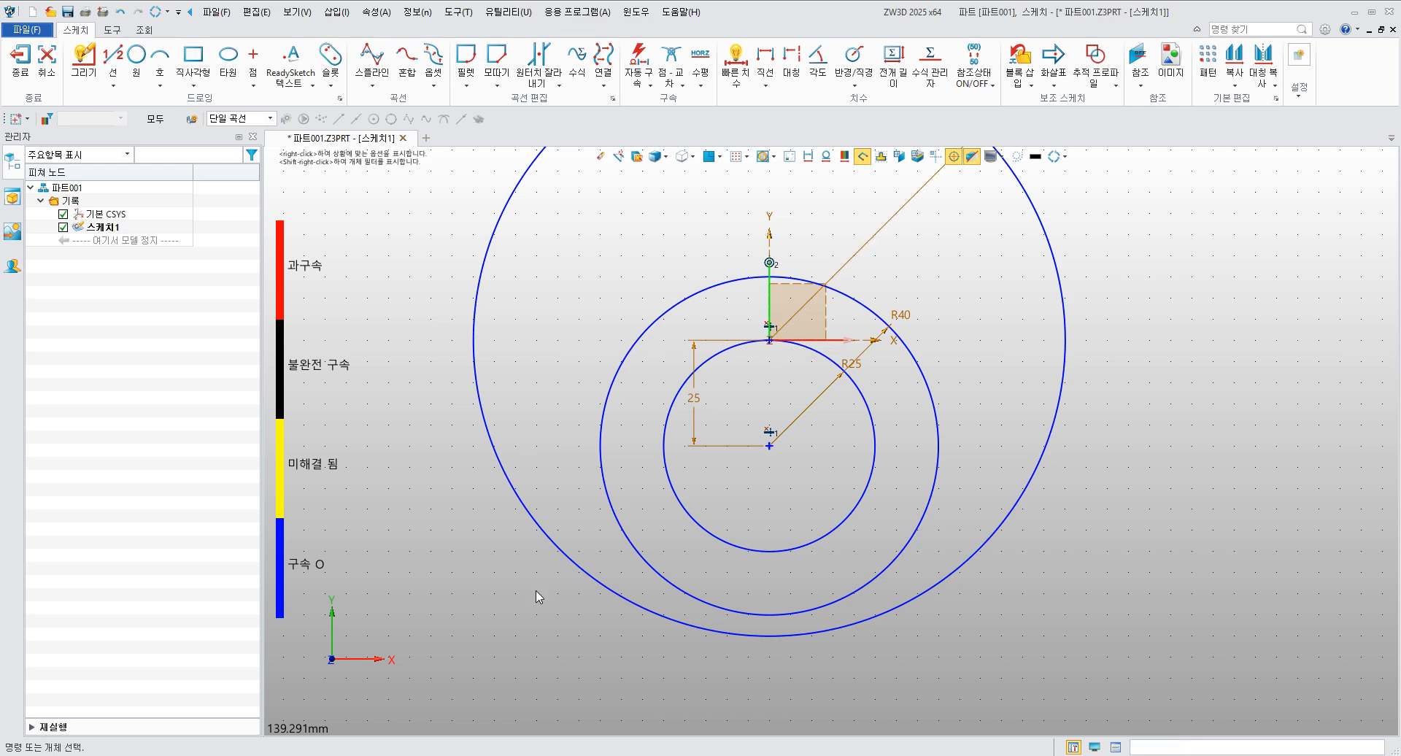
{"action": "left_click", "coordinate": [339, 752]}
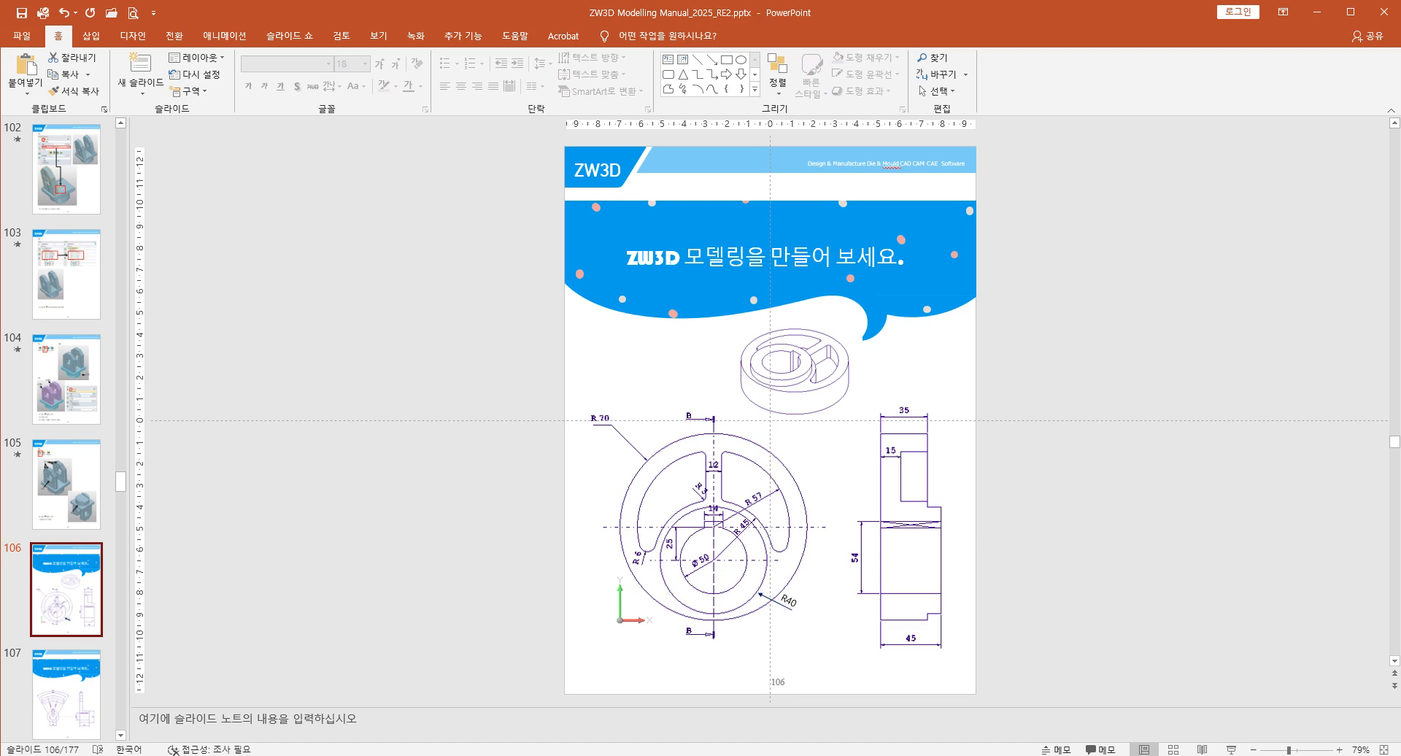
{"action": "key", "text": "alt+Tab"}
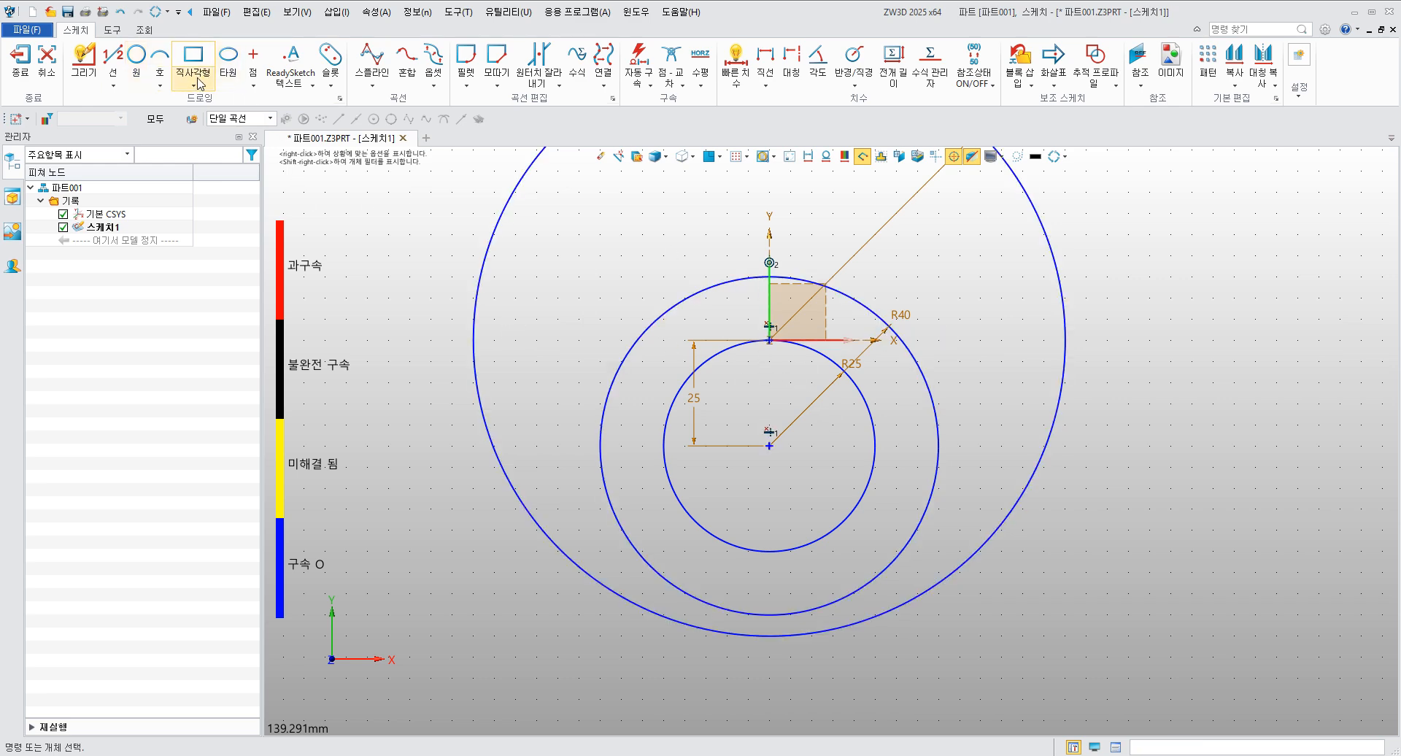
{"action": "left_click", "coordinate": [112, 62]}
{"action": "scroll", "coordinate": [752, 347], "scroll_direction": "up", "scroll_amount": 3}
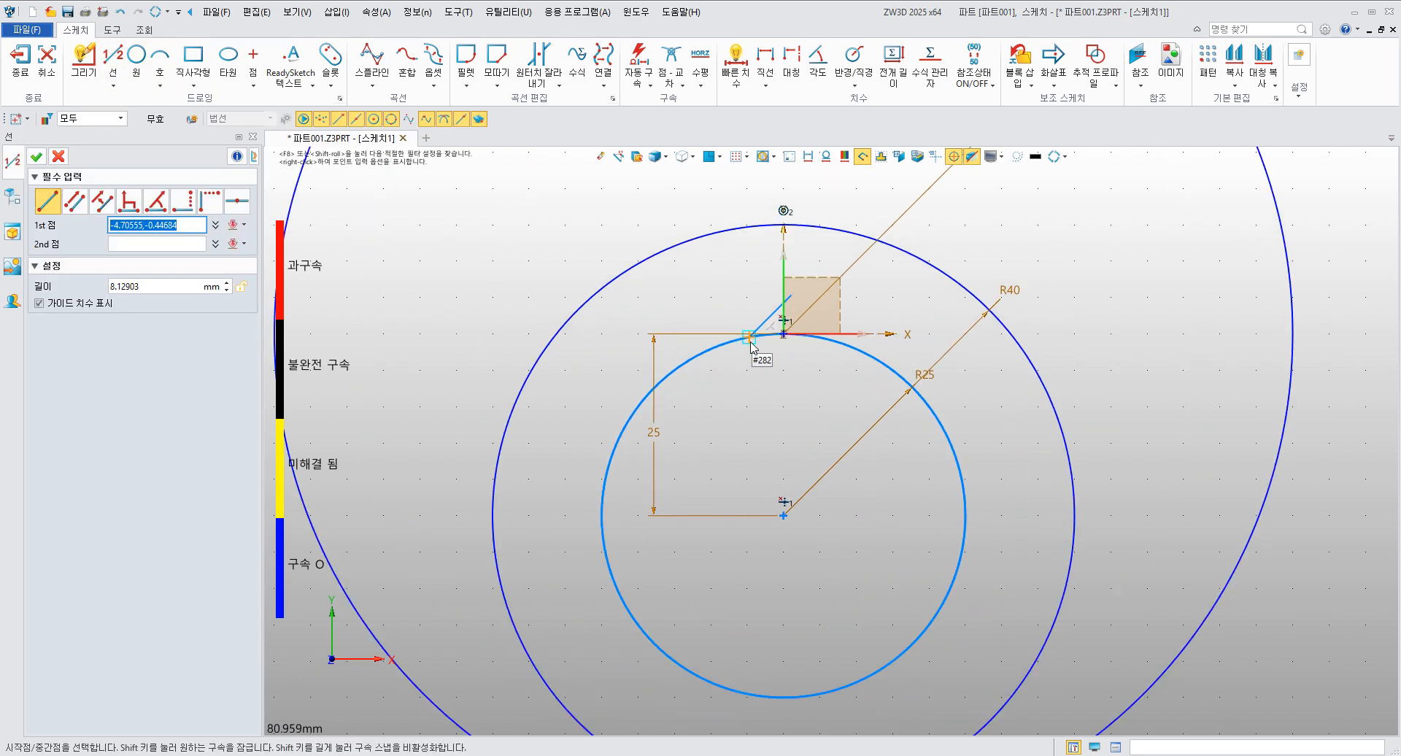
{"action": "middle_click_drag", "start_coordinate": [752, 343], "coordinate": [641, 440]}
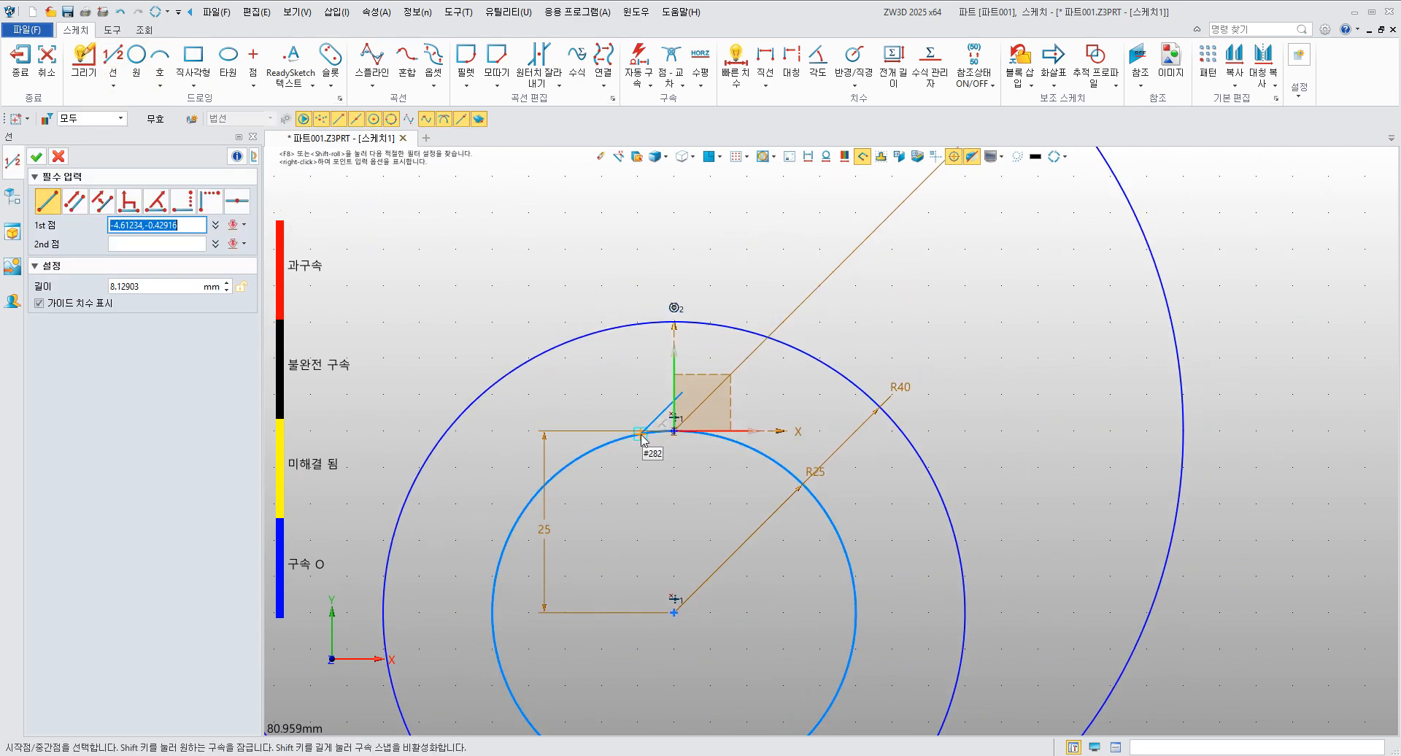
{"action": "left_click", "coordinate": [630, 487]}
{"action": "left_click", "coordinate": [629, 373]}
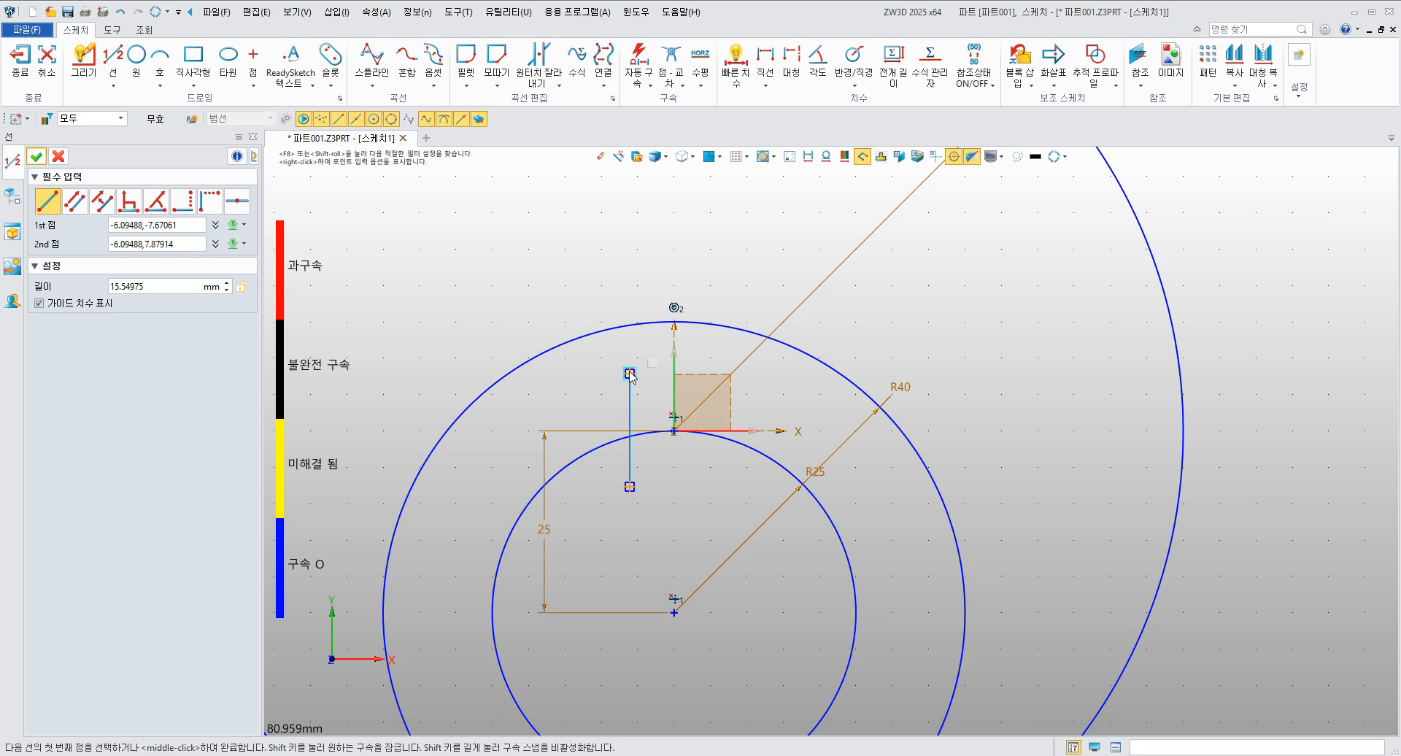
{"action": "left_click", "coordinate": [630, 373]}
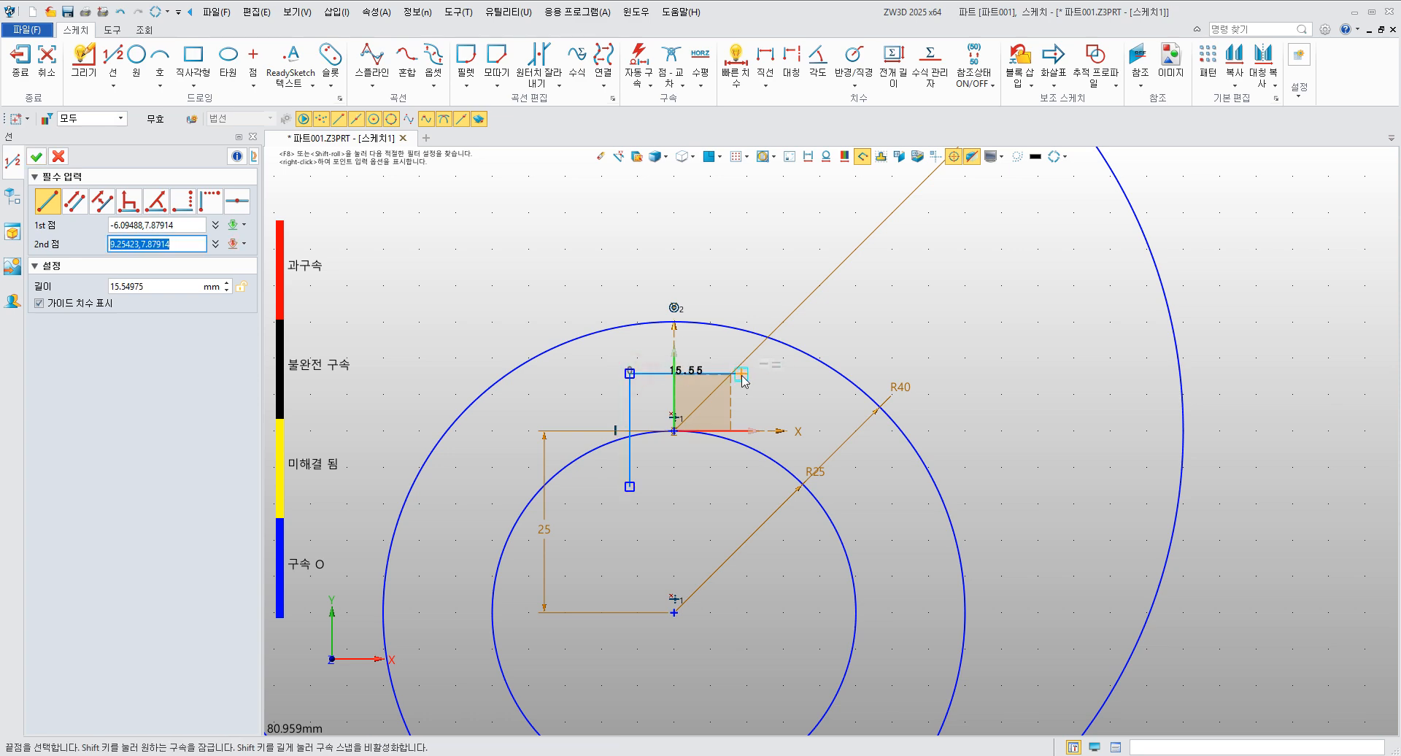
{"action": "left_click", "coordinate": [742, 375]}
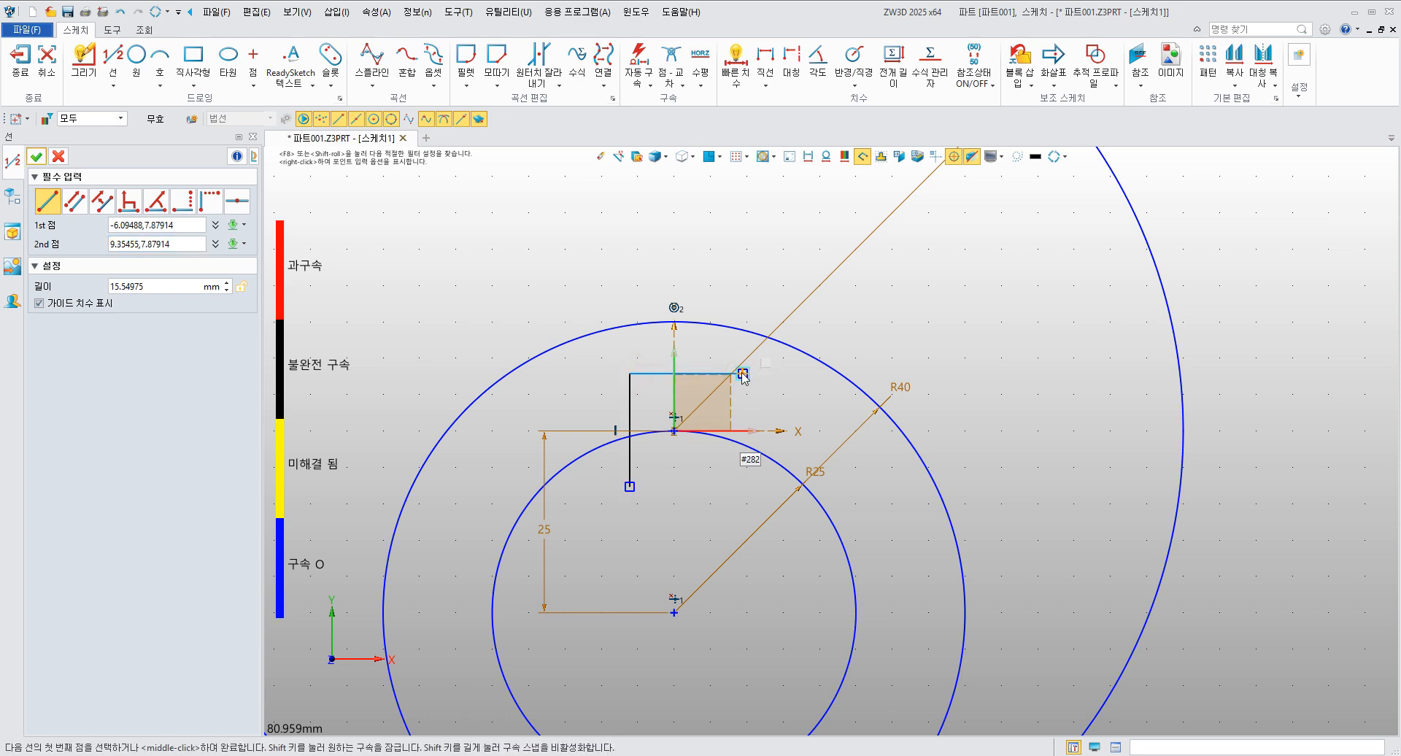
{"action": "left_click", "coordinate": [742, 374]}
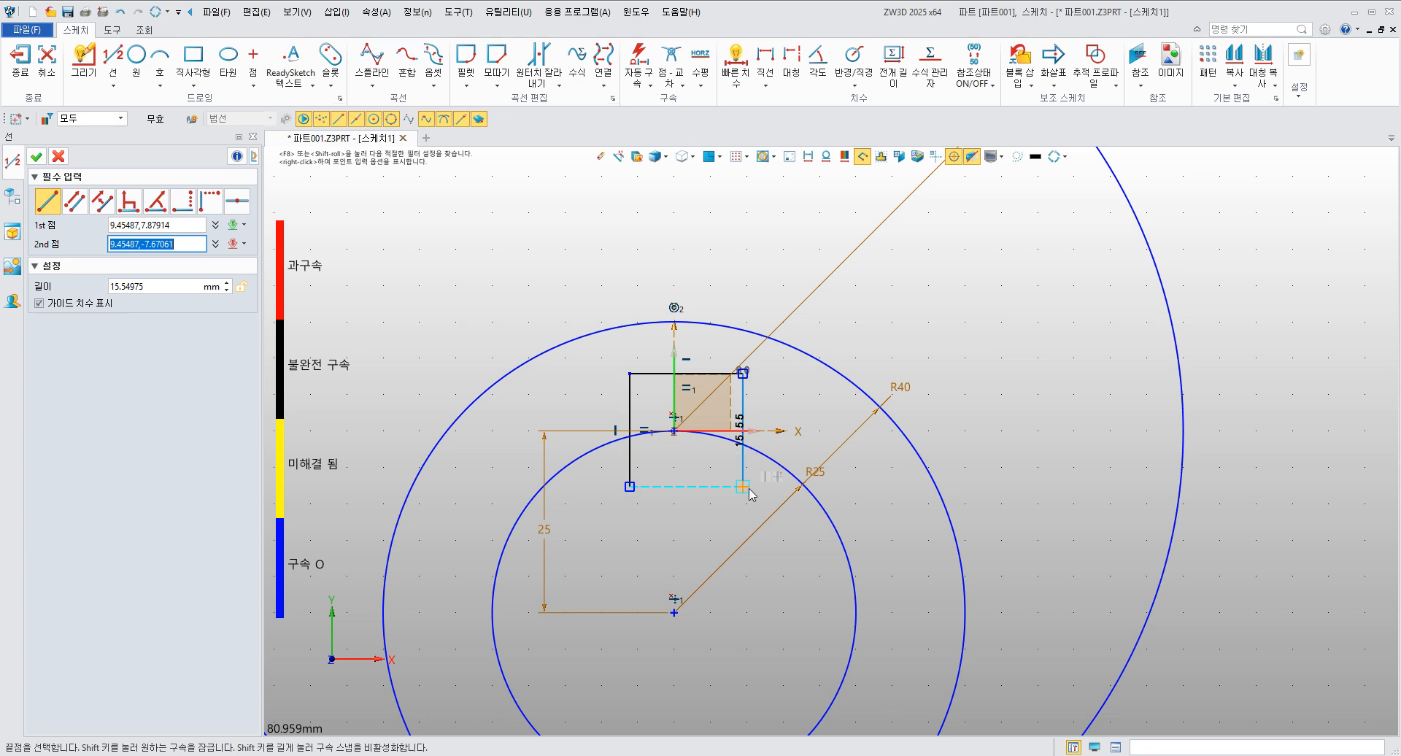
{"action": "left_click", "coordinate": [742, 467]}
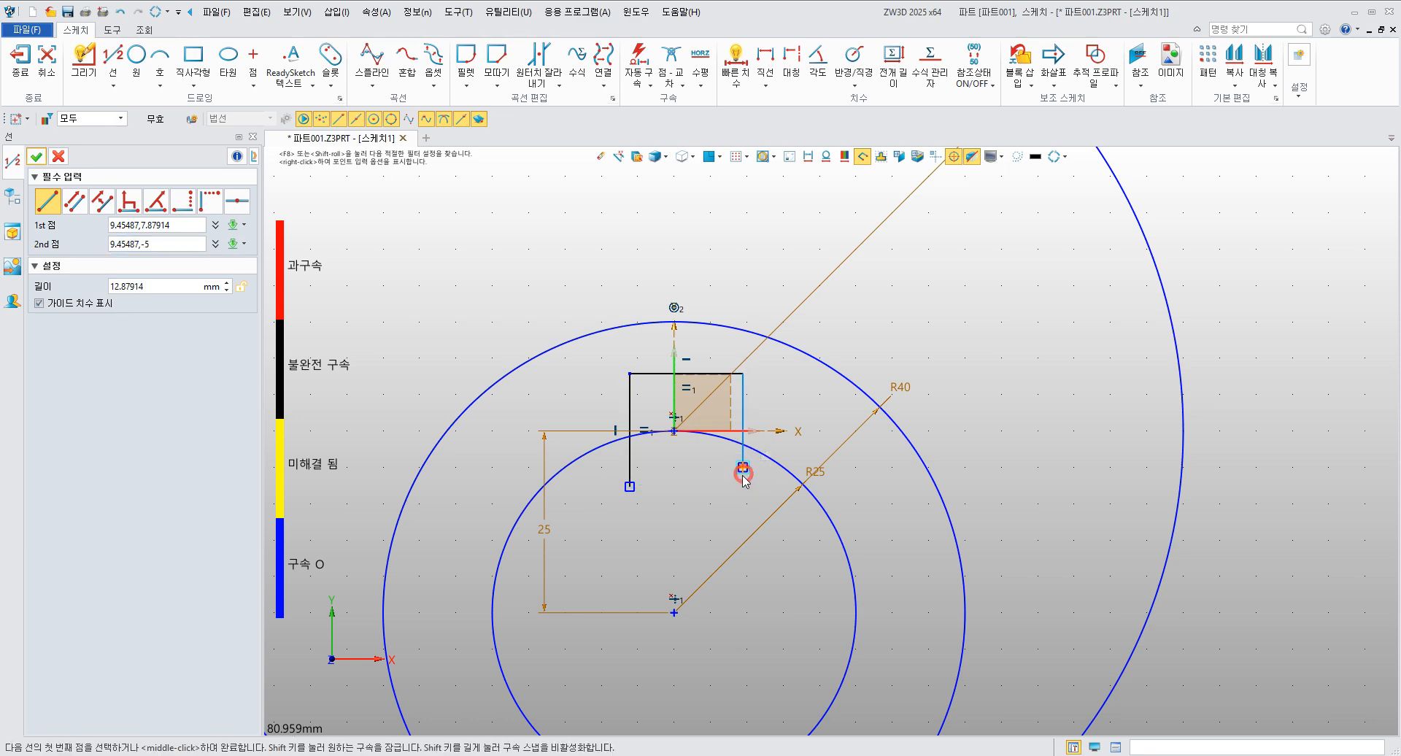
- Trim the two keyway side ends inside the bore circle and the bore arc between them
{"action": "middle_click", "coordinate": [793, 408]}
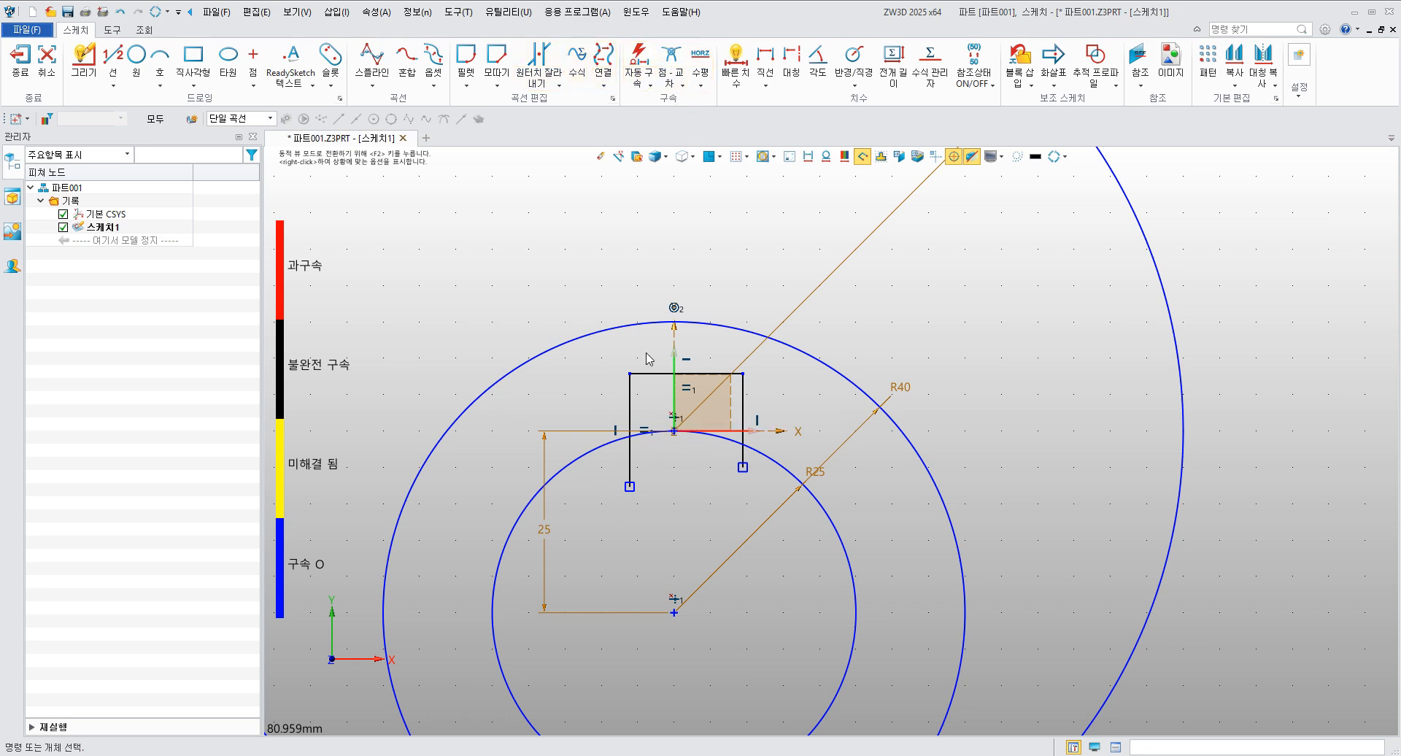
{"action": "left_click", "coordinate": [538, 58]}
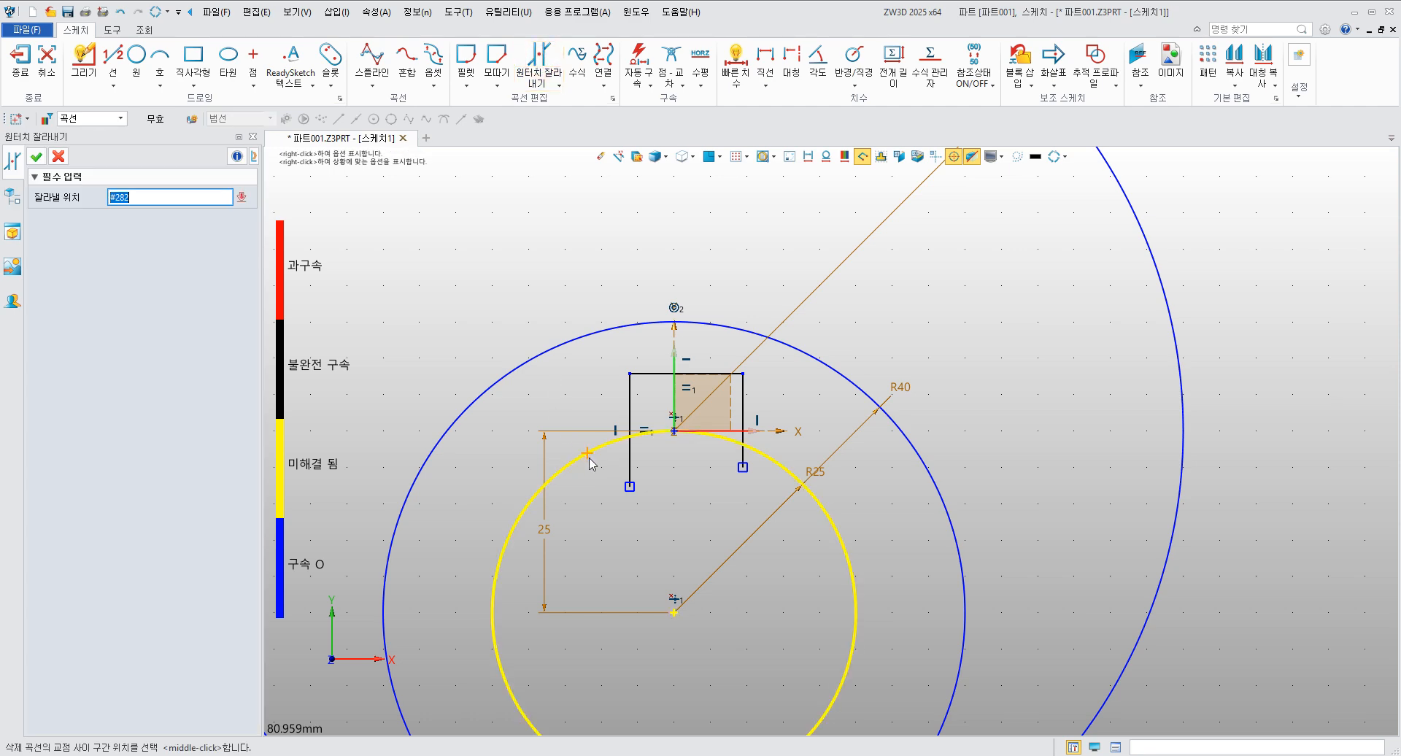
{"action": "left_click", "coordinate": [629, 463]}
{"action": "left_click", "coordinate": [742, 454]}
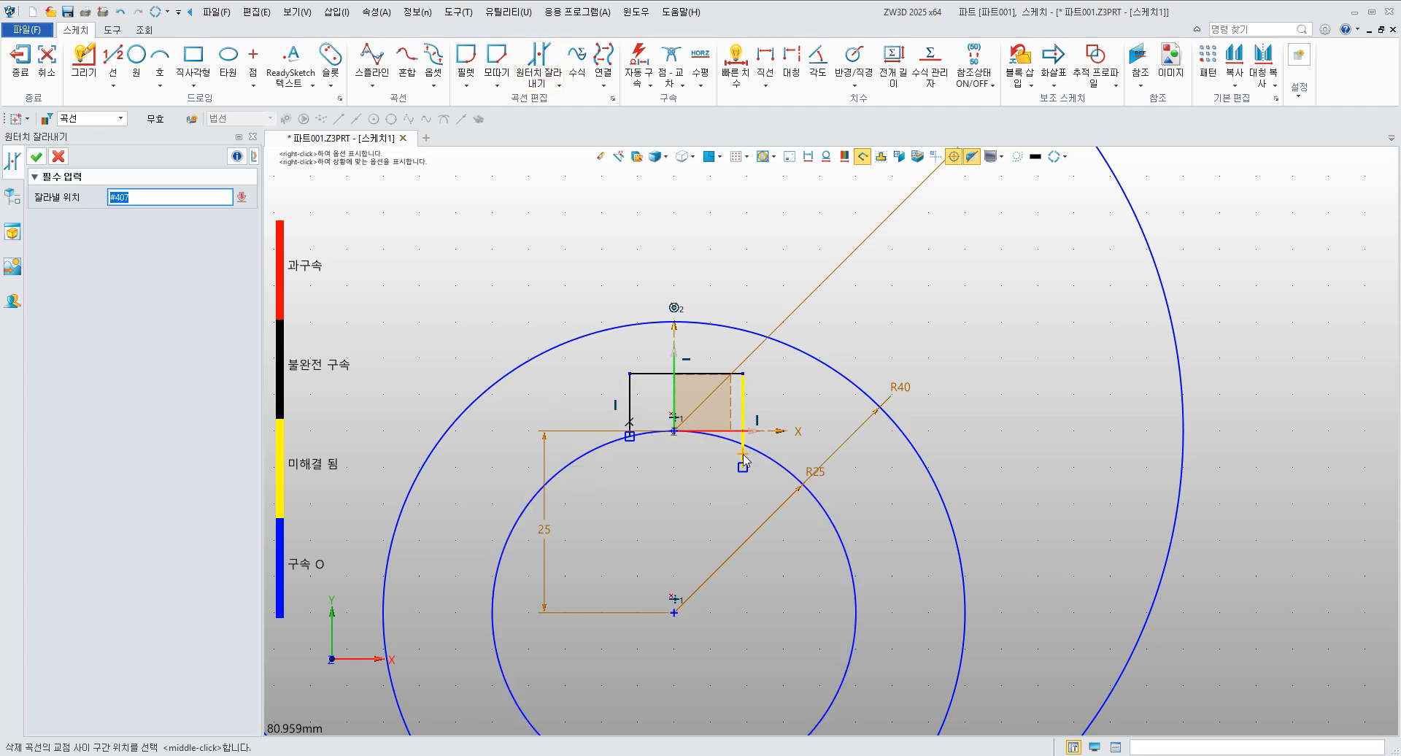
{"action": "left_click", "coordinate": [706, 439]}
{"action": "mouse_move", "coordinate": [714, 453]}
{"action": "middle_mouse_down"}
{"action": "mouse_move", "coordinate": [621, 327]}
{"action": "mouse_move", "coordinate": [670, 469]}
{"action": "middle_mouse_up"}
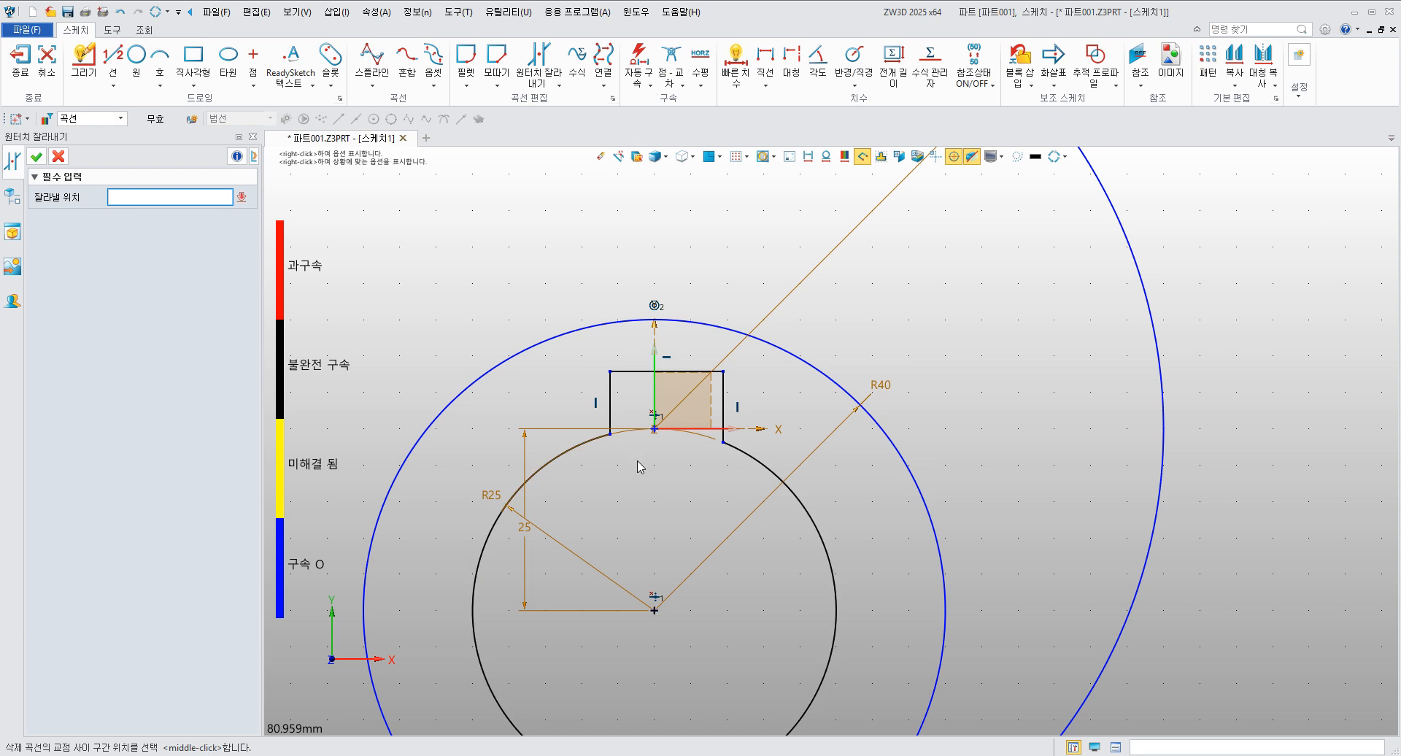
- Dimension the keyway width between its two vertical sides and set it to 14 mm
{"action": "left_click", "coordinate": [739, 66]}
{"action": "left_click", "coordinate": [610, 401]}
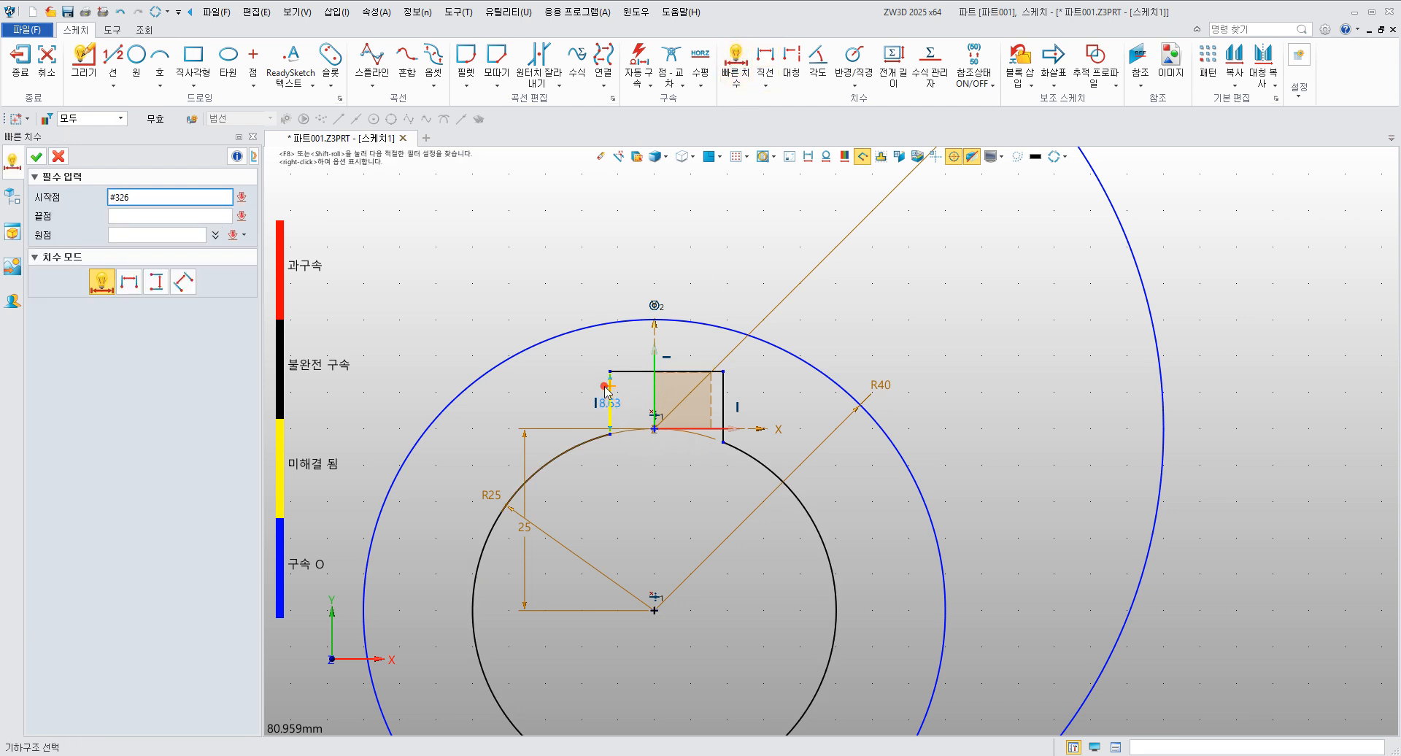
{"action": "left_click", "coordinate": [718, 401]}
{"action": "left_click", "coordinate": [771, 348]}
{"action": "type", "text": "14"}
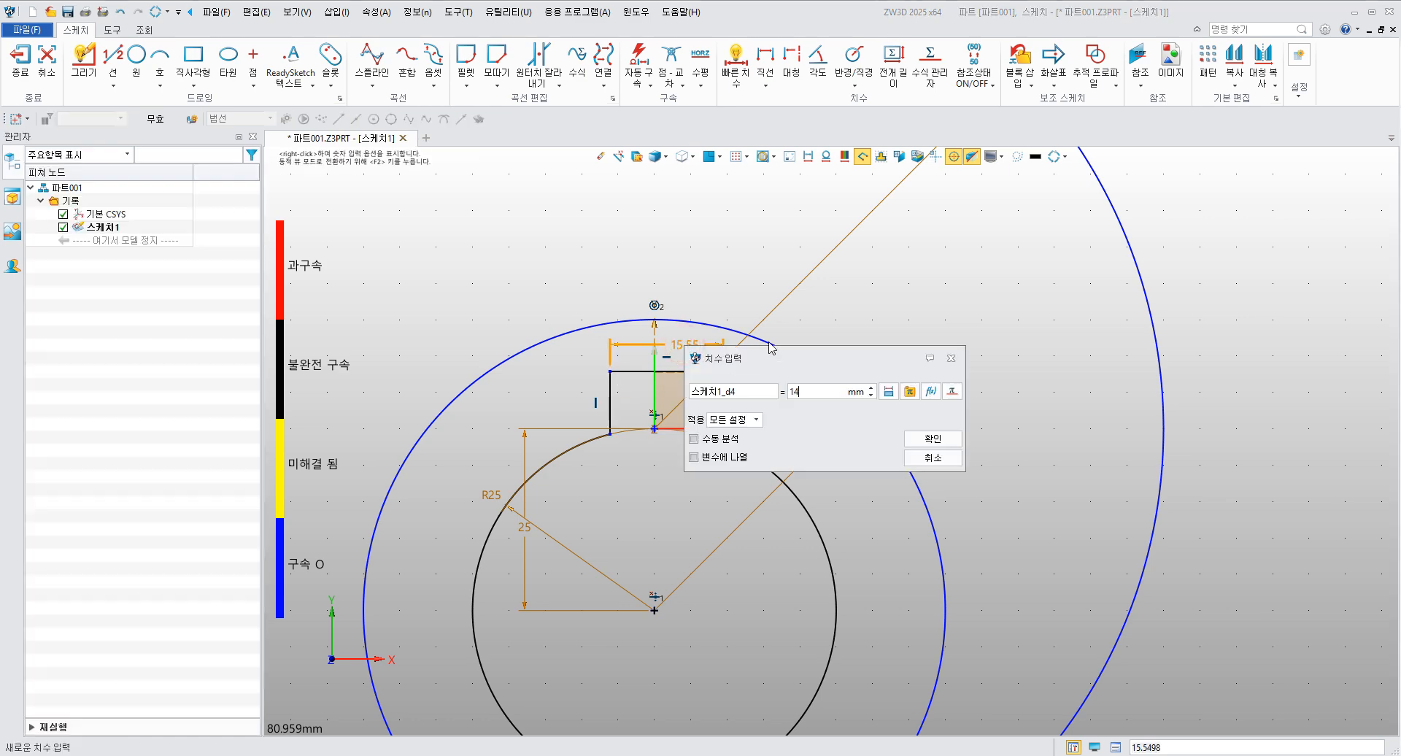
{"action": "key", "text": "Return"}
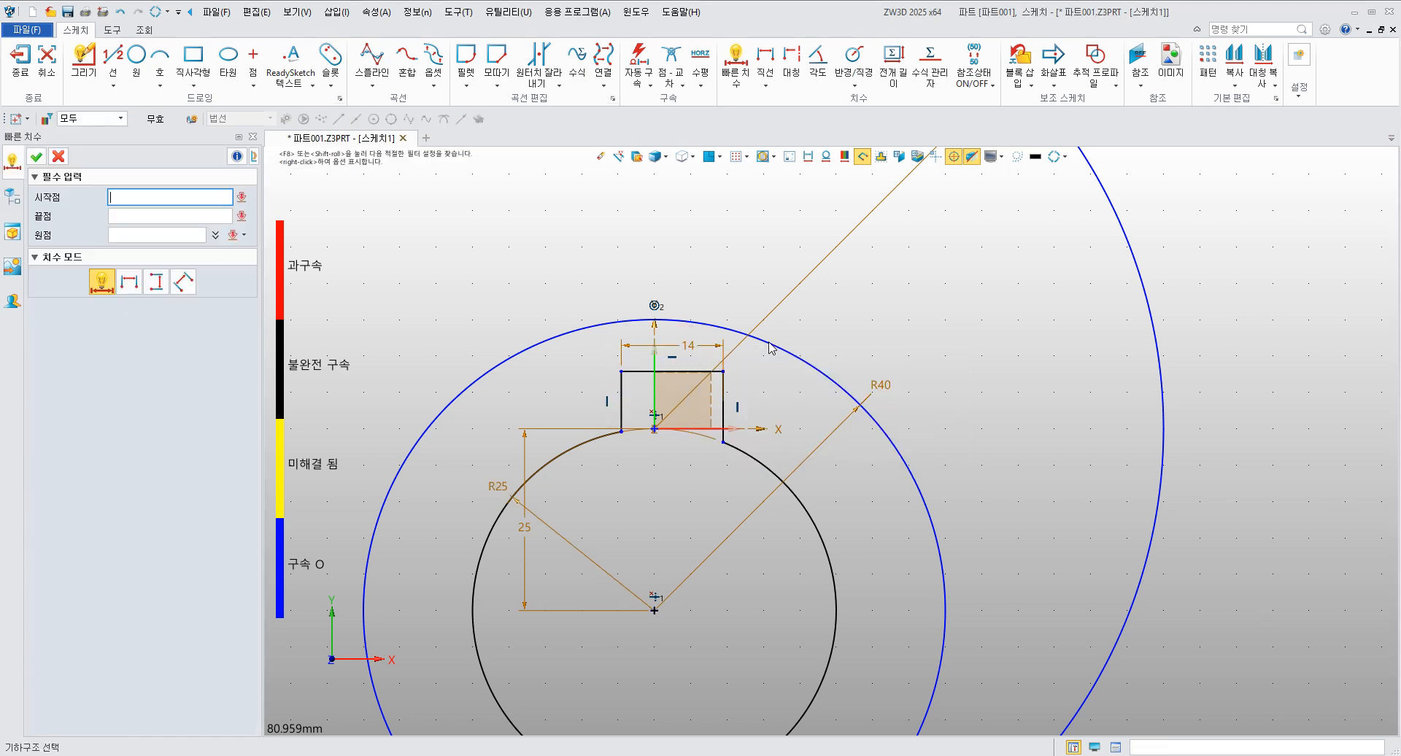
- Dimension the horizontal distance from the keyway's left side to the origin and set it to 7 mm
{"action": "left_click", "coordinate": [620, 404]}
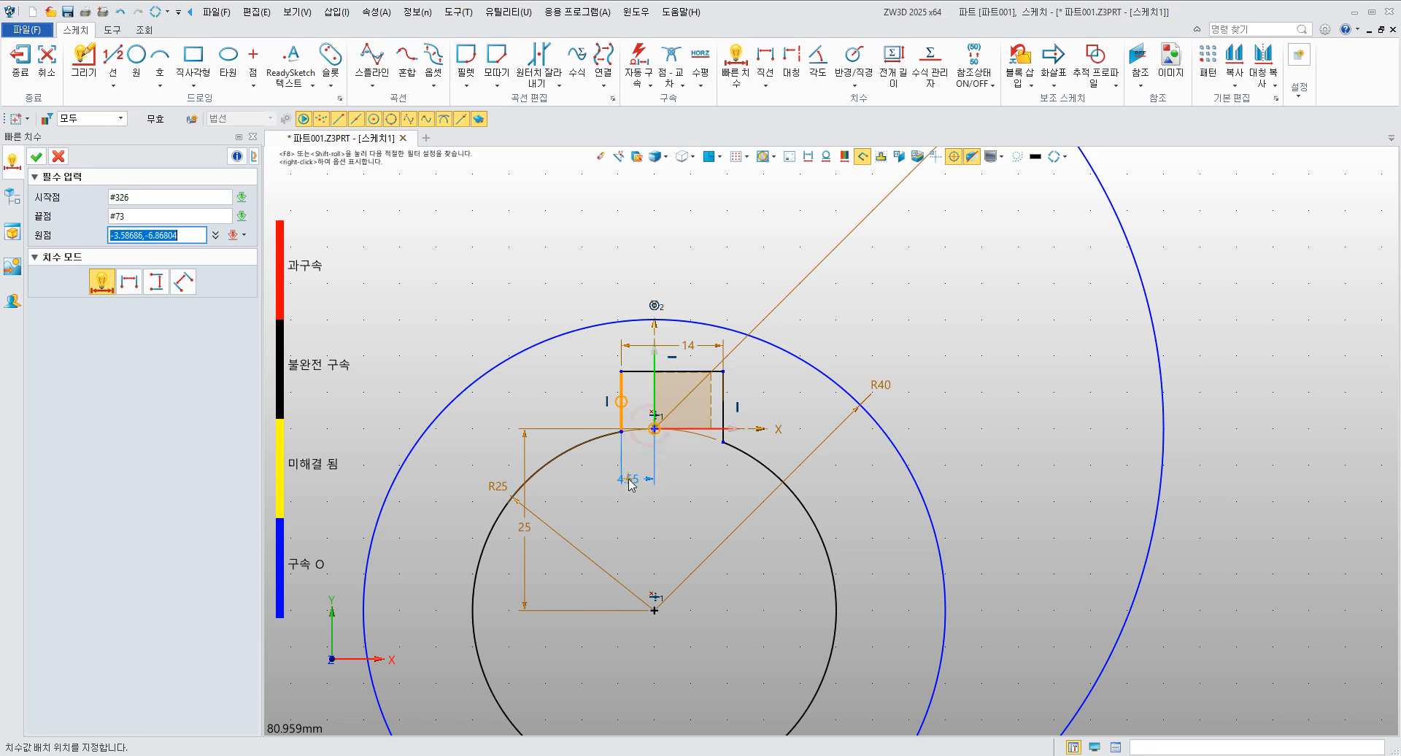
{"action": "left_click", "coordinate": [631, 472]}
{"action": "type", "text": "7"}
{"action": "key", "text": "Return"}
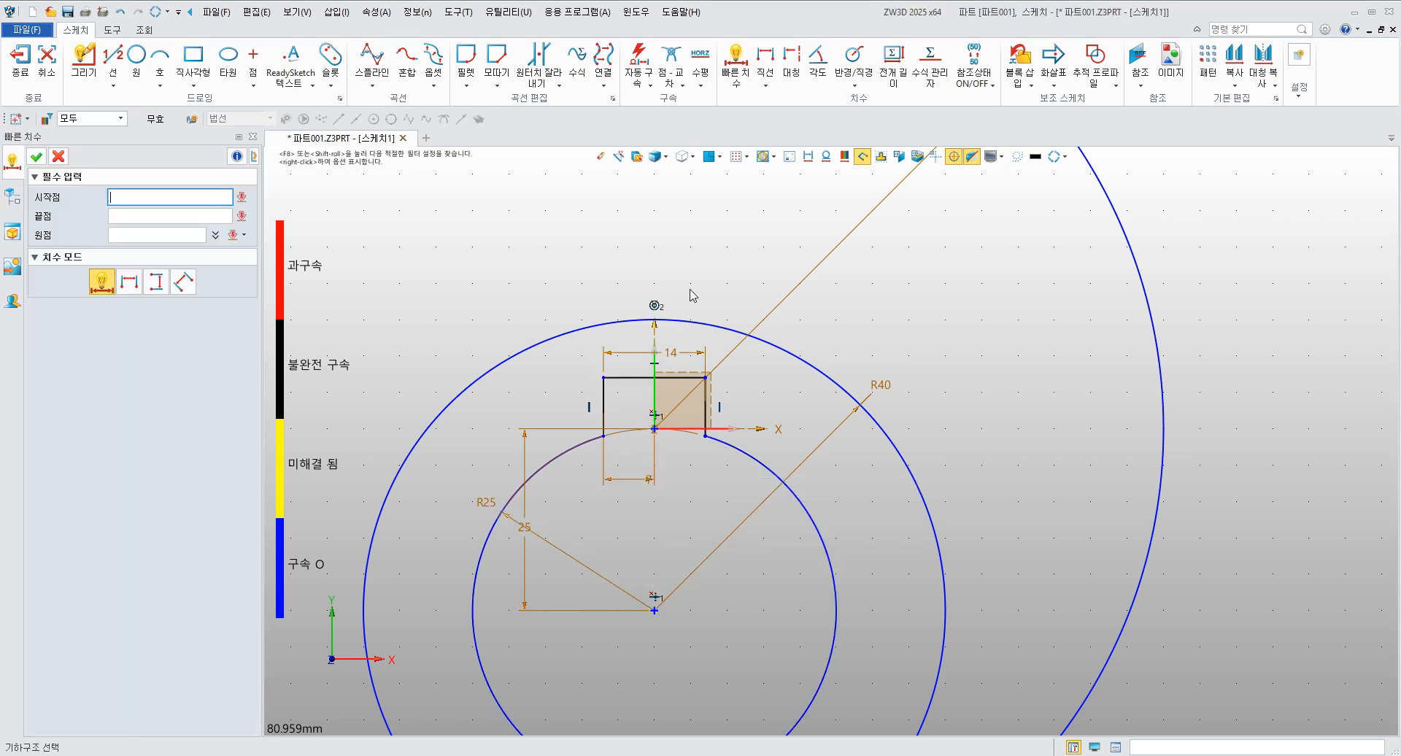
- Dimension the vertical distance from the keyway's top edge to the bore centre and set it to 29 mm
{"action": "left_click", "coordinate": [625, 378]}
{"action": "left_click", "coordinate": [653, 608]}
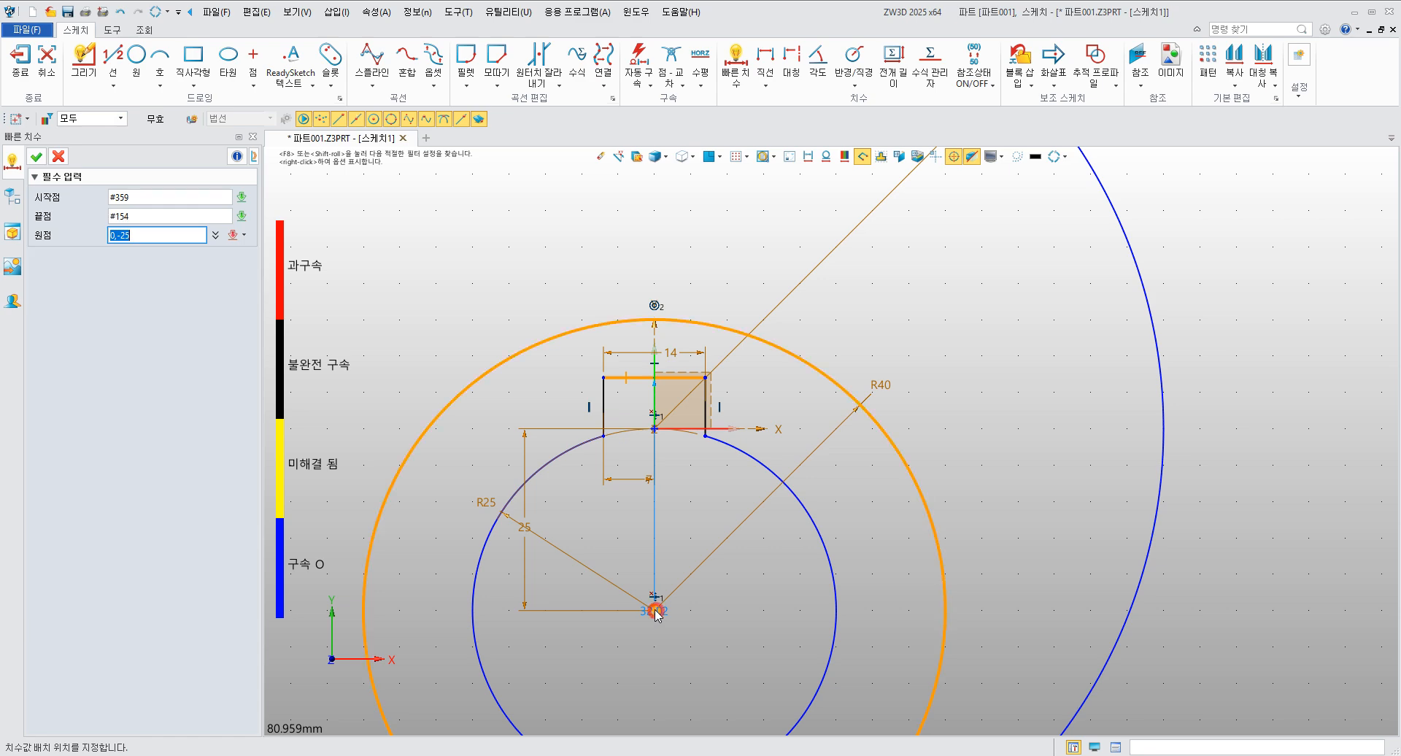
{"action": "left_click", "coordinate": [470, 503]}
{"action": "type", "text": "29"}
{"action": "key", "text": "Return"}
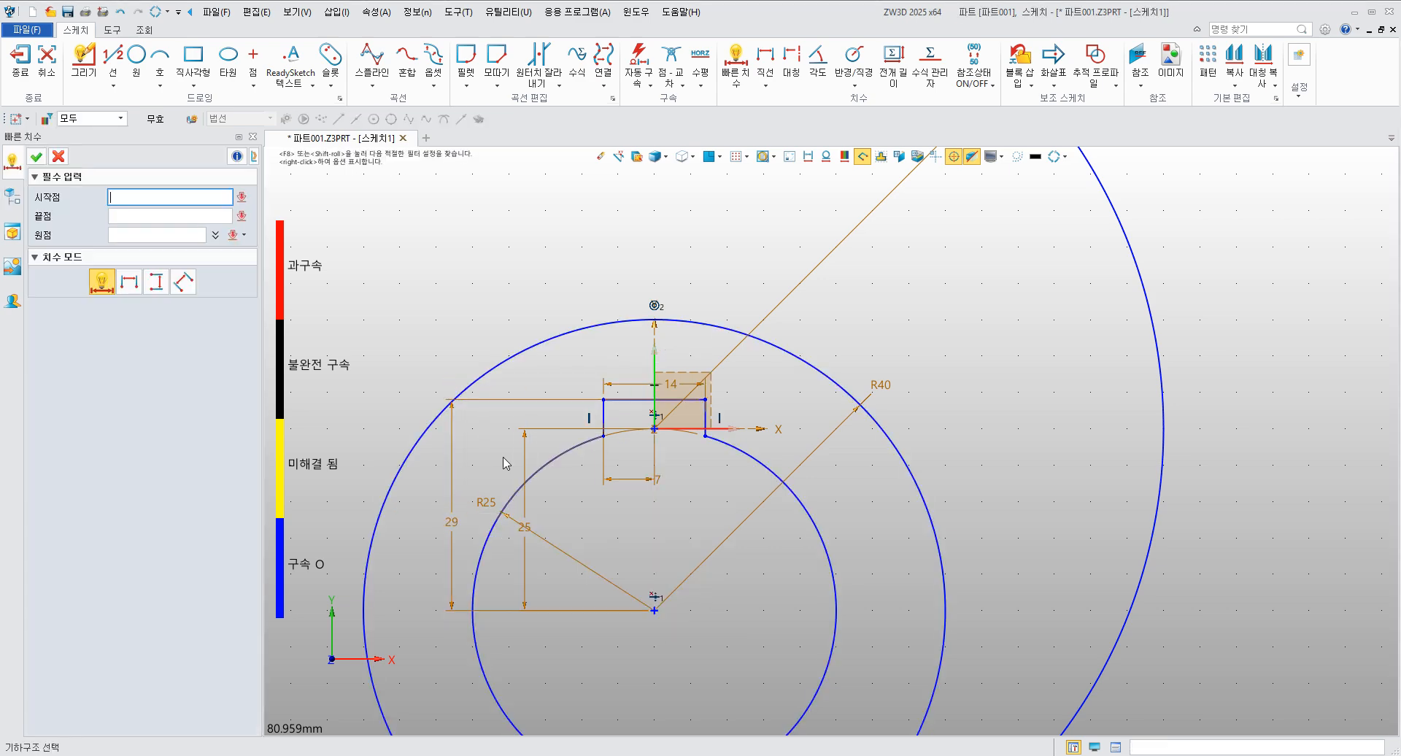
- Inspect the dimensioned keyway and circles, consulting the slide 106 drawing in PowerPoint before returning to ZW3D
{"action": "left_click", "coordinate": [750, 460]}
{"action": "scroll", "coordinate": [797, 433], "scroll_direction": "down", "scroll_amount": 2}
{"action": "middle_click_drag", "start_coordinate": [797, 432], "coordinate": [776, 338]}
{"action": "scroll", "coordinate": [944, 509], "scroll_direction": "down", "scroll_amount": 1}
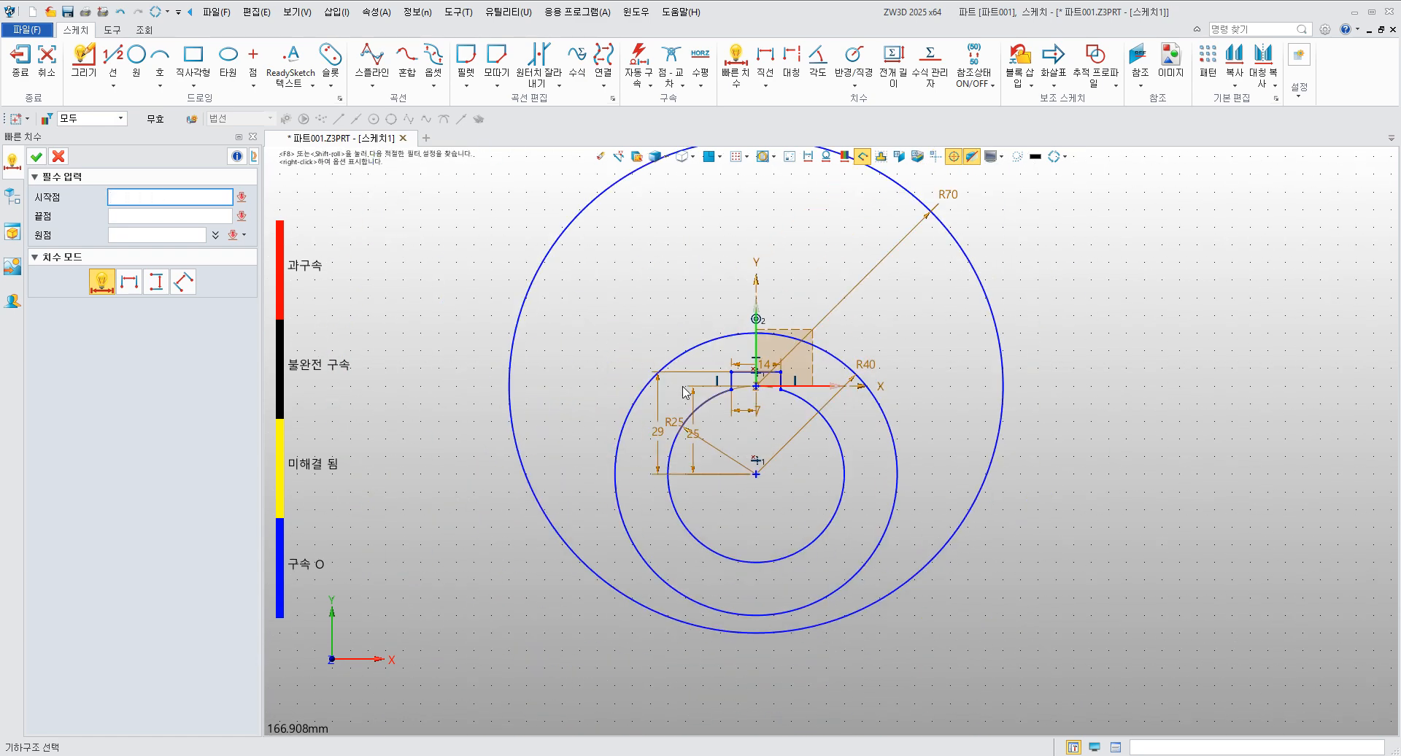
{"action": "scroll", "coordinate": [749, 392], "scroll_direction": "up", "scroll_amount": 5}
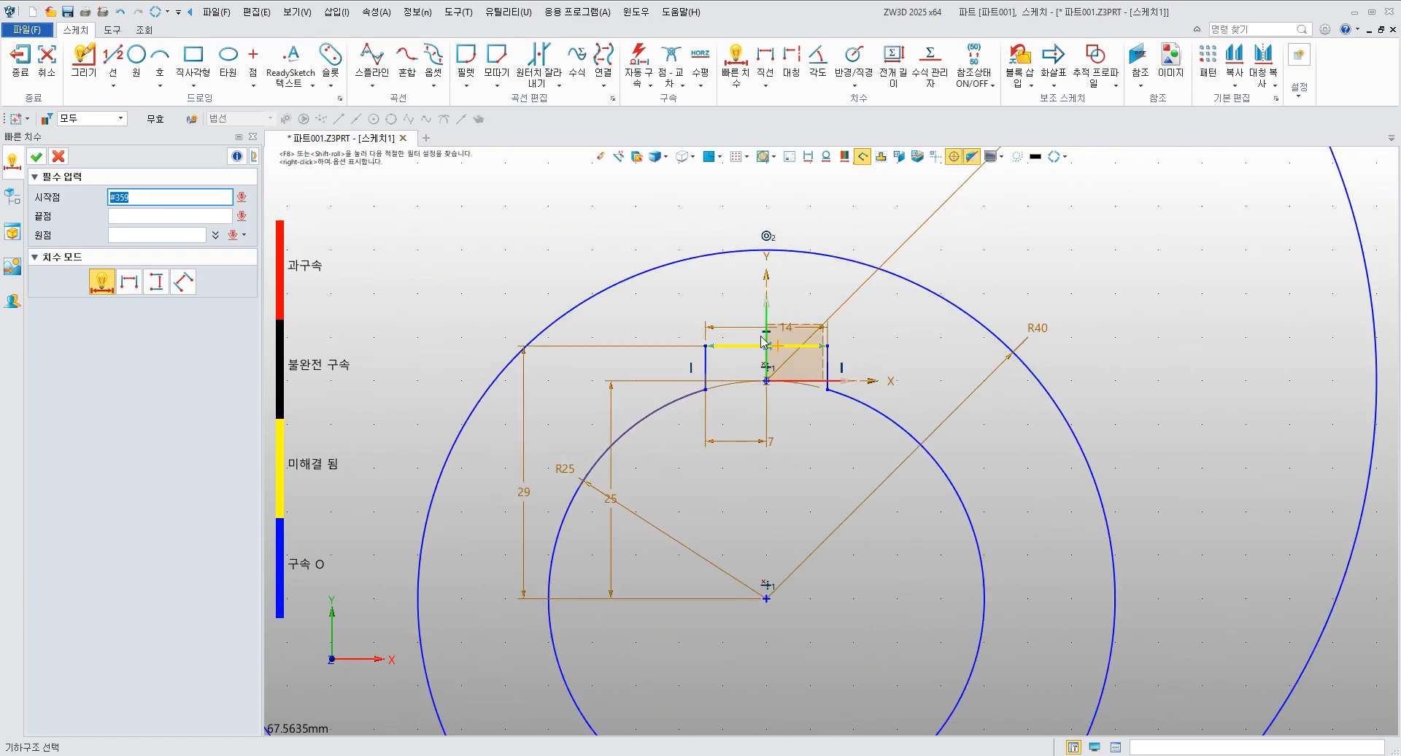
{"action": "left_click", "coordinate": [756, 367]}
{"action": "scroll", "coordinate": [679, 453], "scroll_direction": "down", "scroll_amount": 2}
{"action": "scroll", "coordinate": [755, 516], "scroll_direction": "down", "scroll_amount": 2}
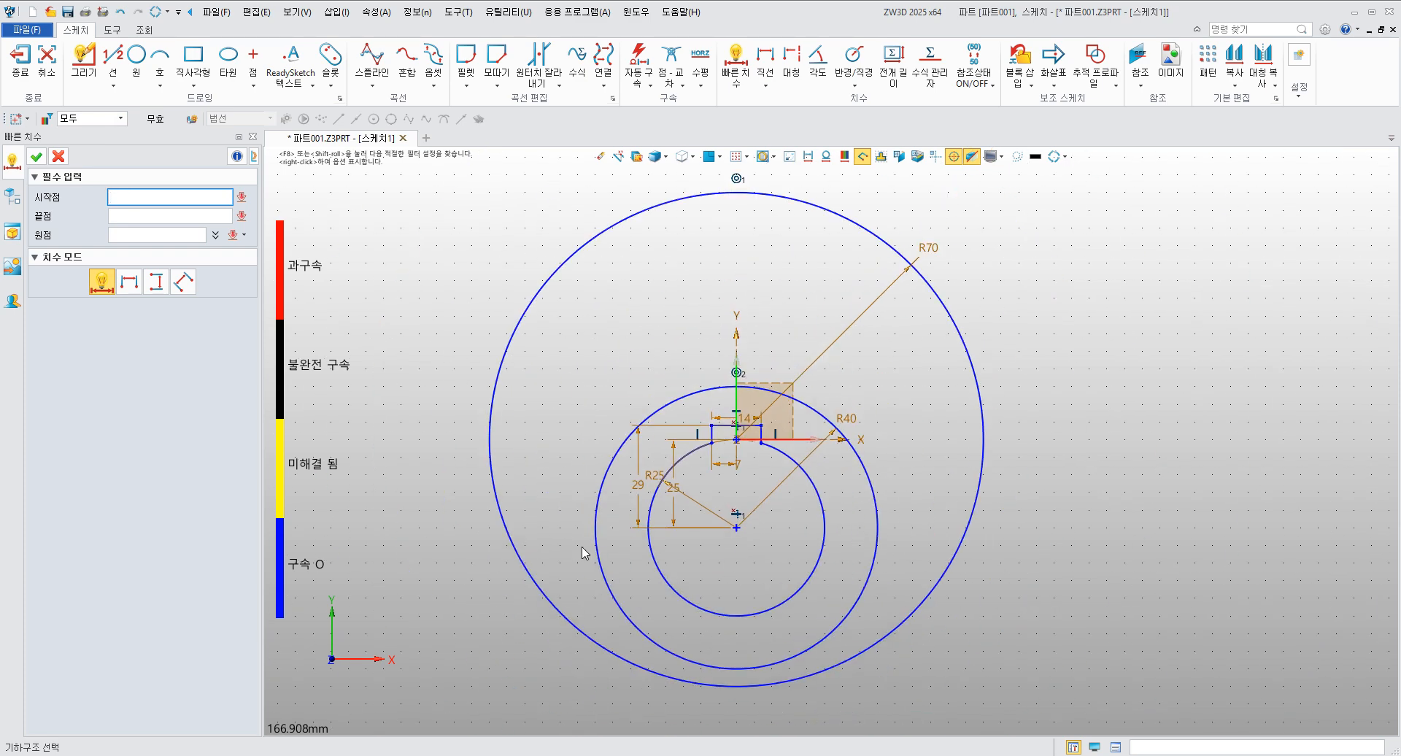
{"action": "key", "text": "alt+Tab"}
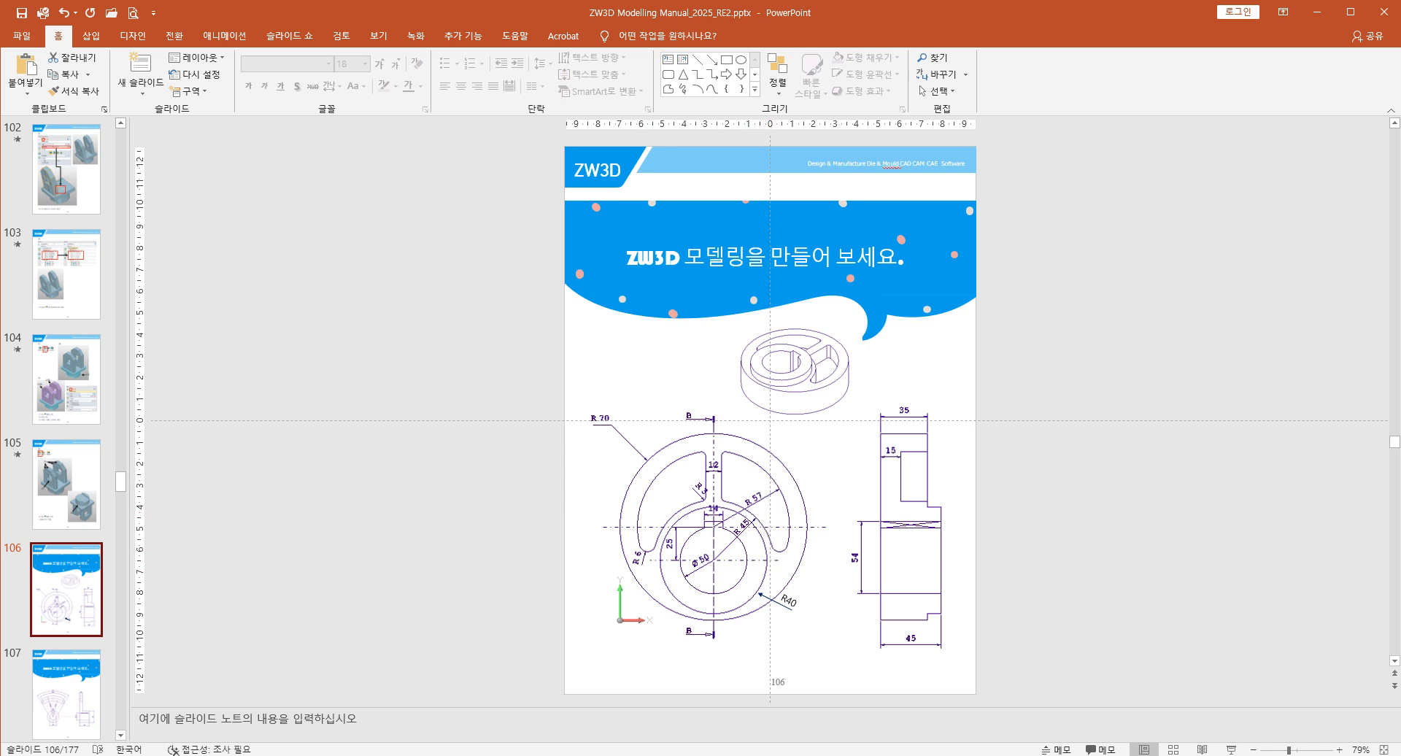
{"action": "mouse_move", "coordinate": [338, 755]}
{"action": "mouse_move", "coordinate": [267, 755]}
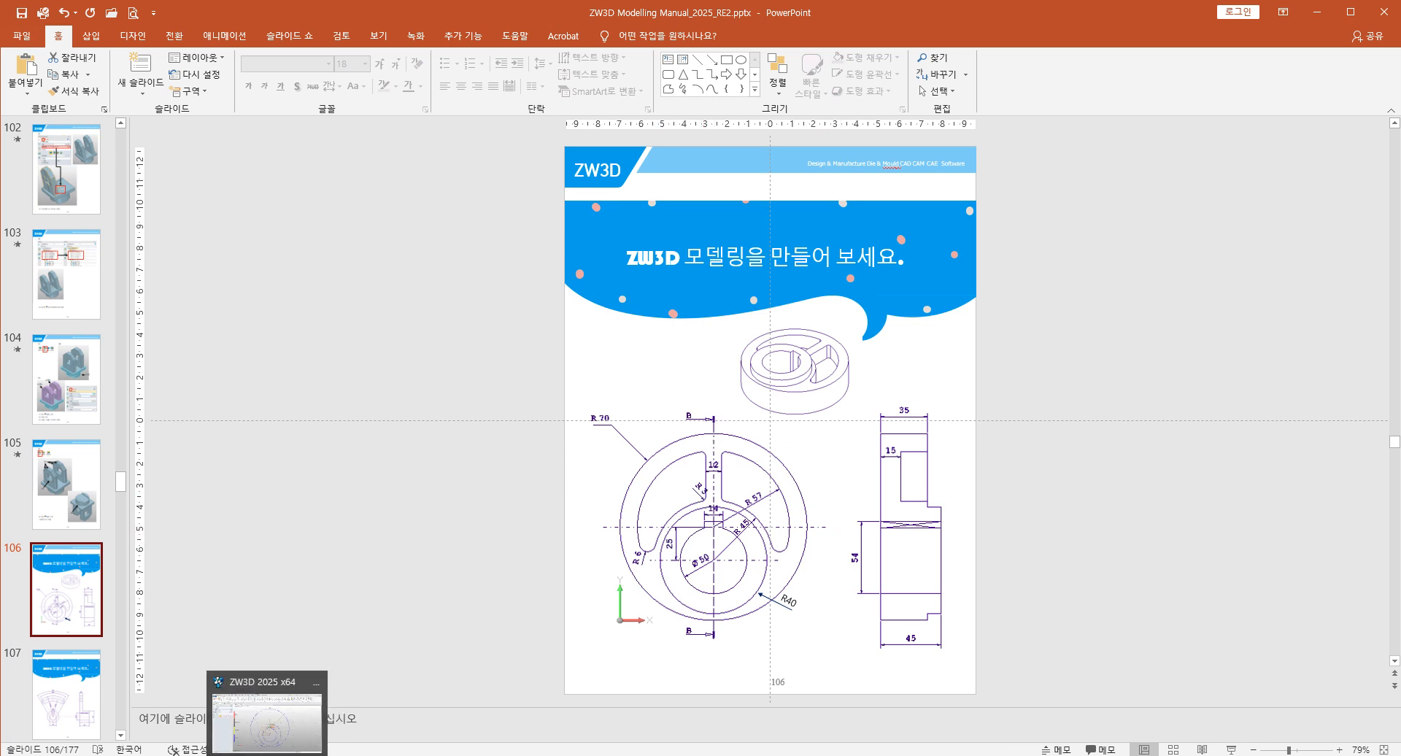
{"action": "left_click", "coordinate": [267, 730]}
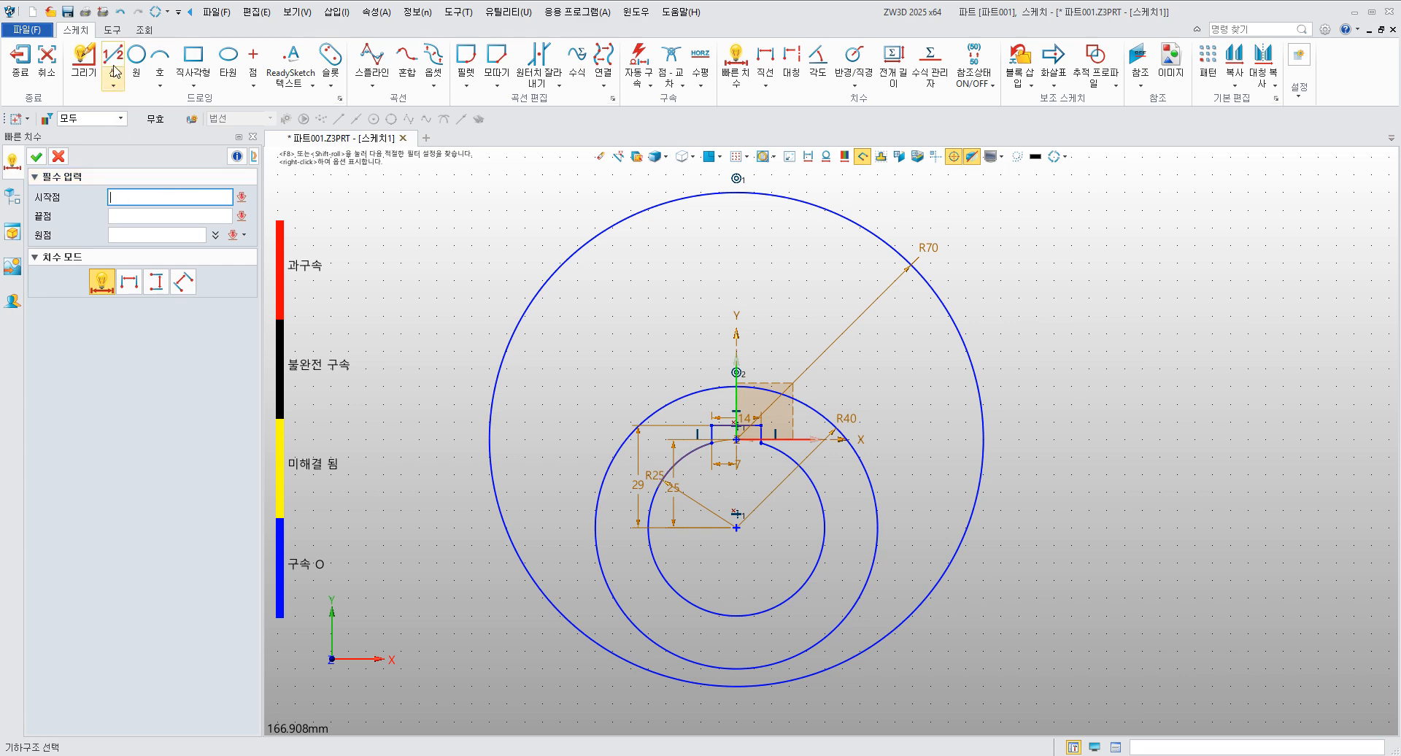
- Sketch a circle with a 45 mm radius centred on the bore centre at 0,-25
{"action": "left_click", "coordinate": [136, 58]}
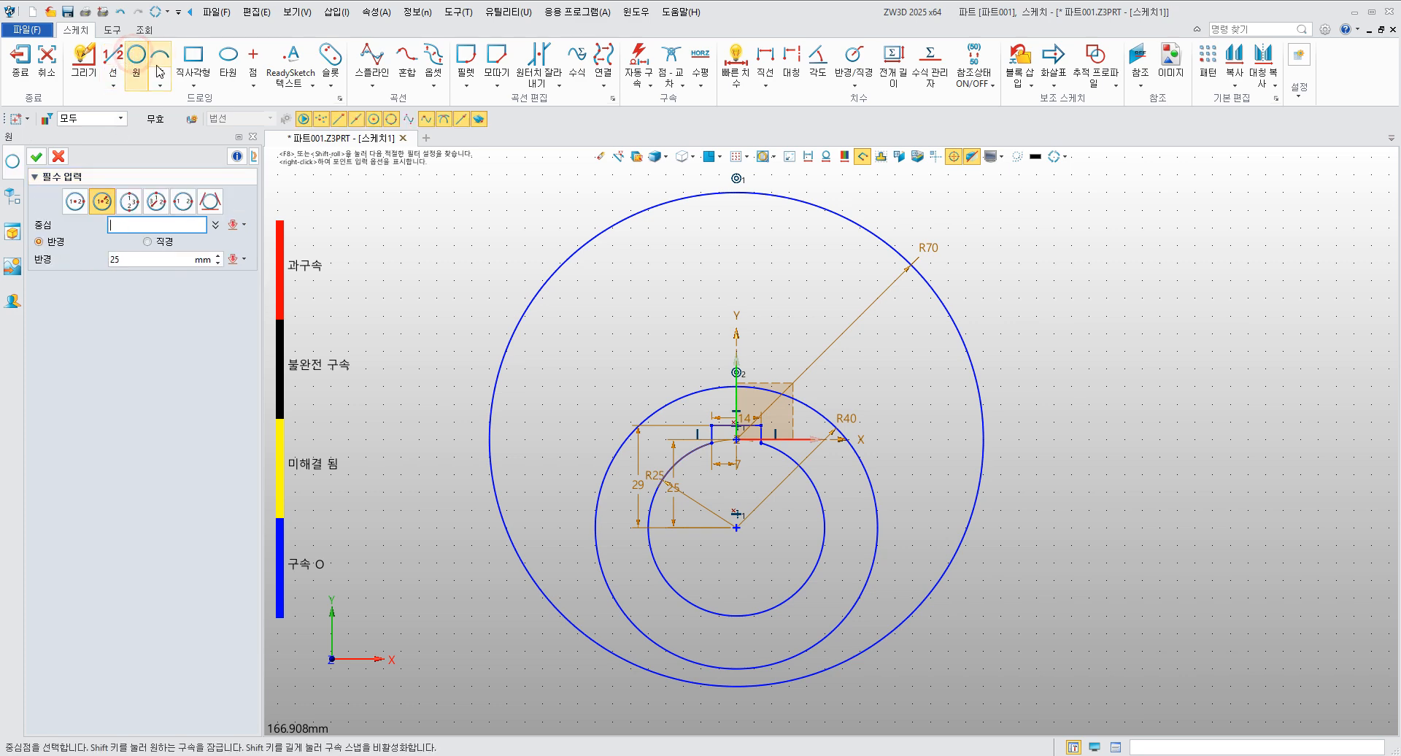
{"action": "left_click", "coordinate": [736, 528]}
{"action": "type", "text": "4"}
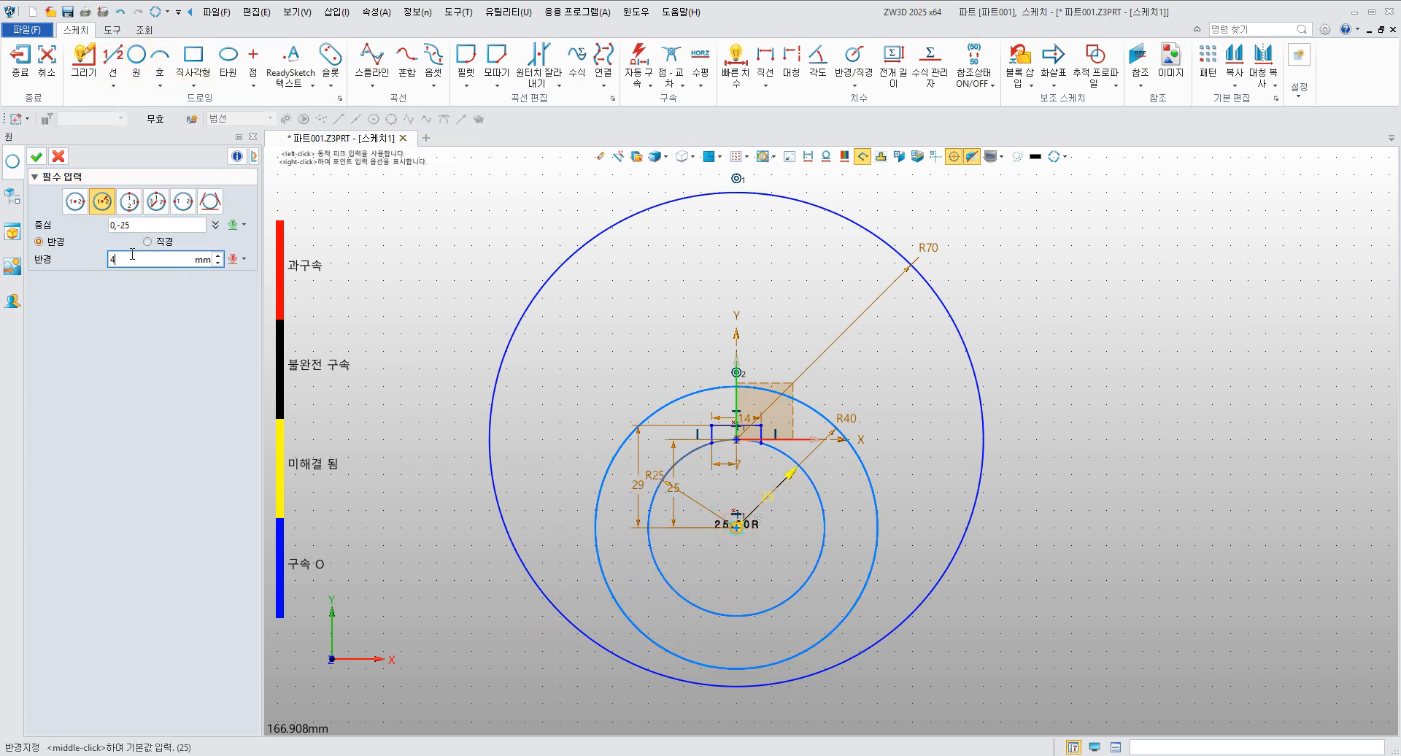
{"action": "type", "text": "5"}
{"action": "key", "text": "Return"}
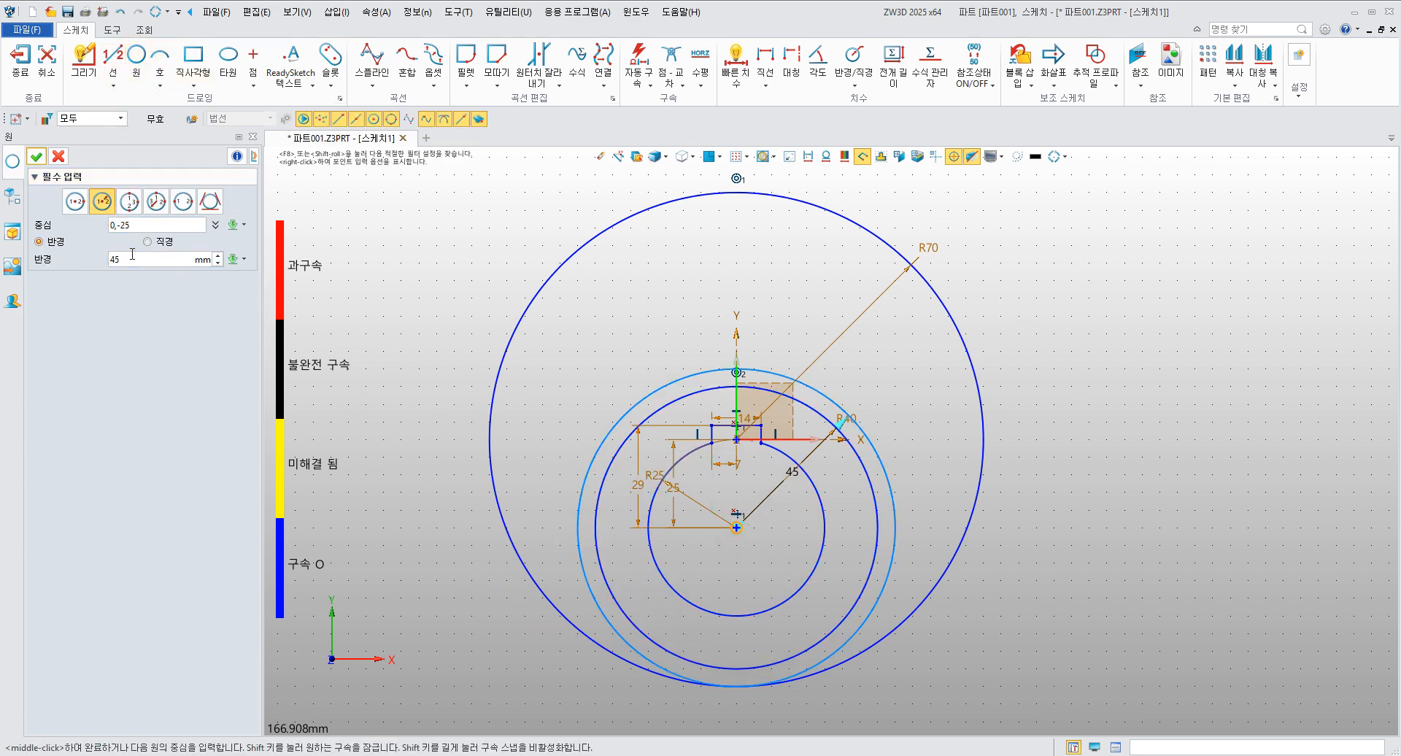
{"action": "left_click", "coordinate": [35, 156]}
- Consult the exercise drawing in PowerPoint and, back in ZW3D, sketch a circle with a 57 mm radius centred on the origin
{"action": "key", "text": "alt+Tab"}
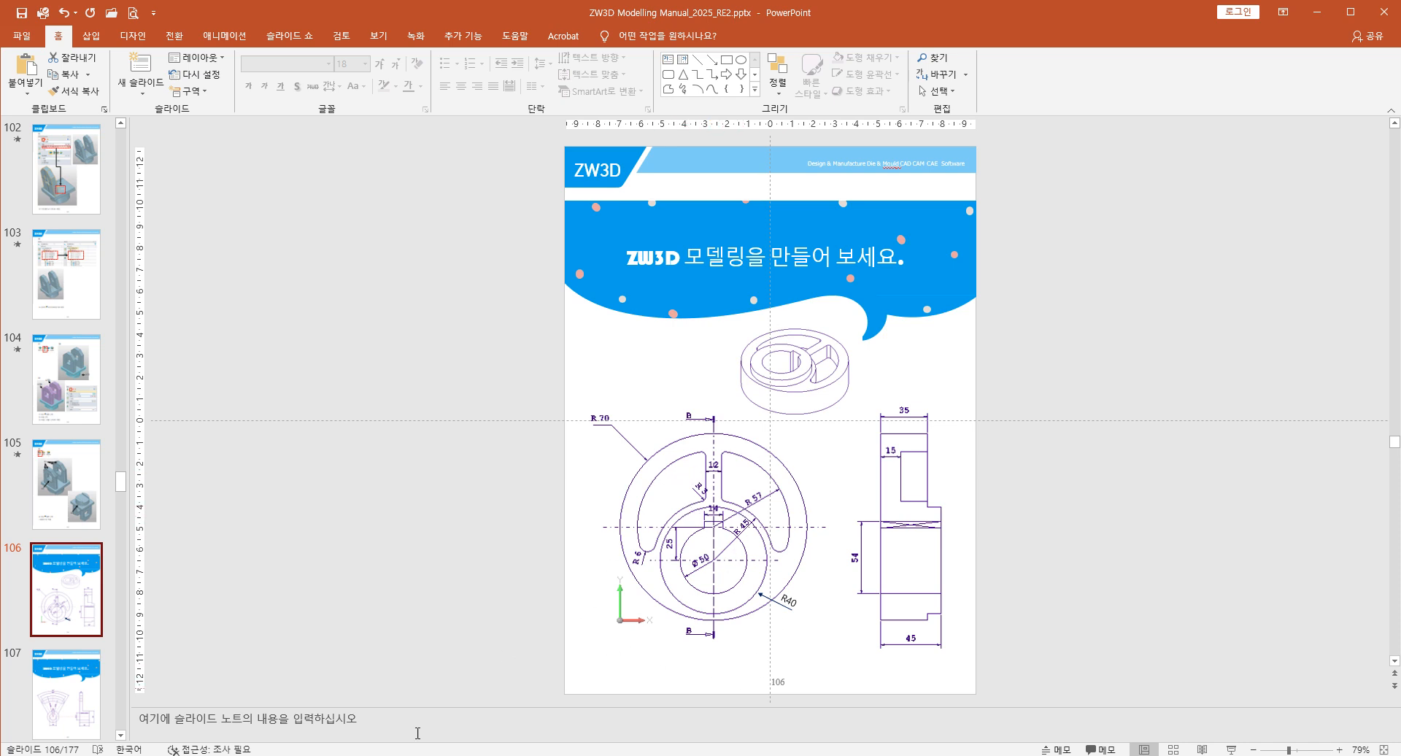
{"action": "left_click", "coordinate": [339, 755]}
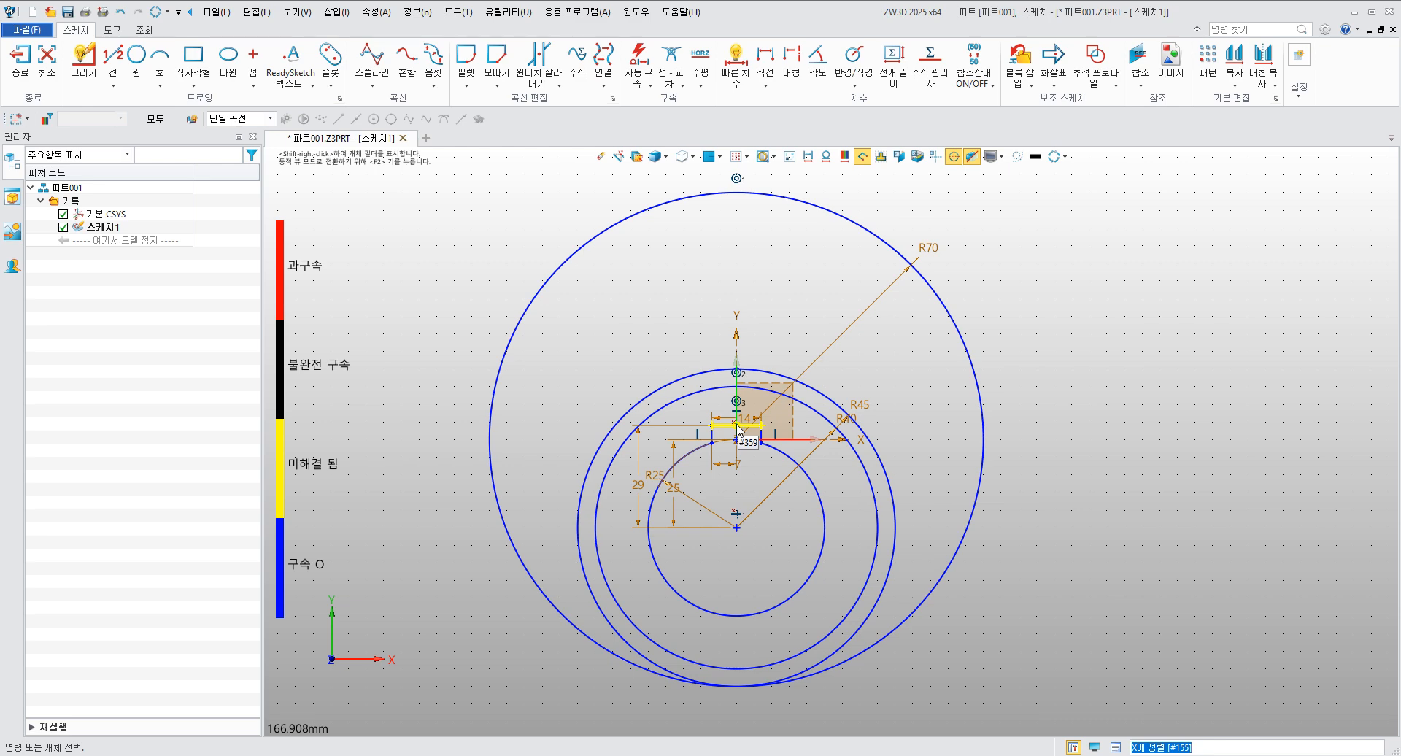
{"action": "left_click", "coordinate": [137, 61]}
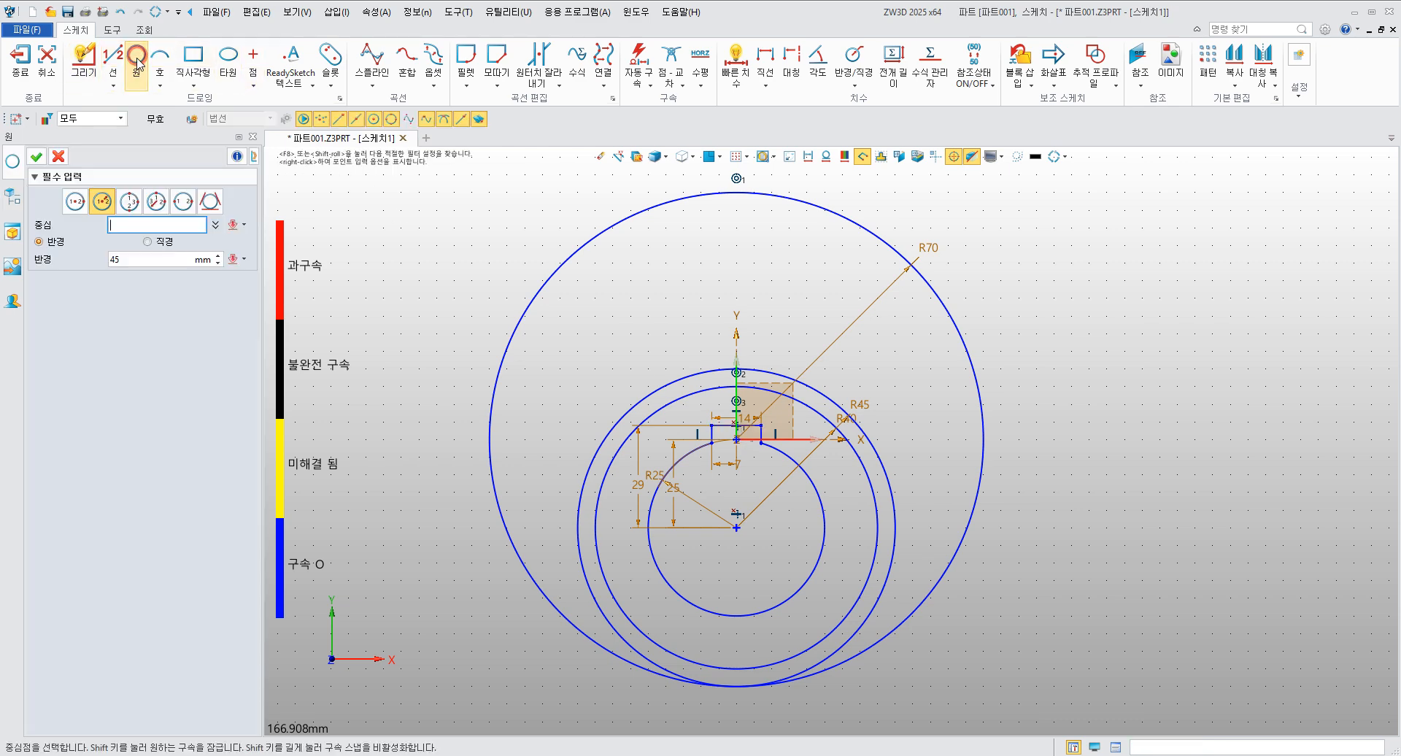
{"action": "left_click", "coordinate": [737, 440]}
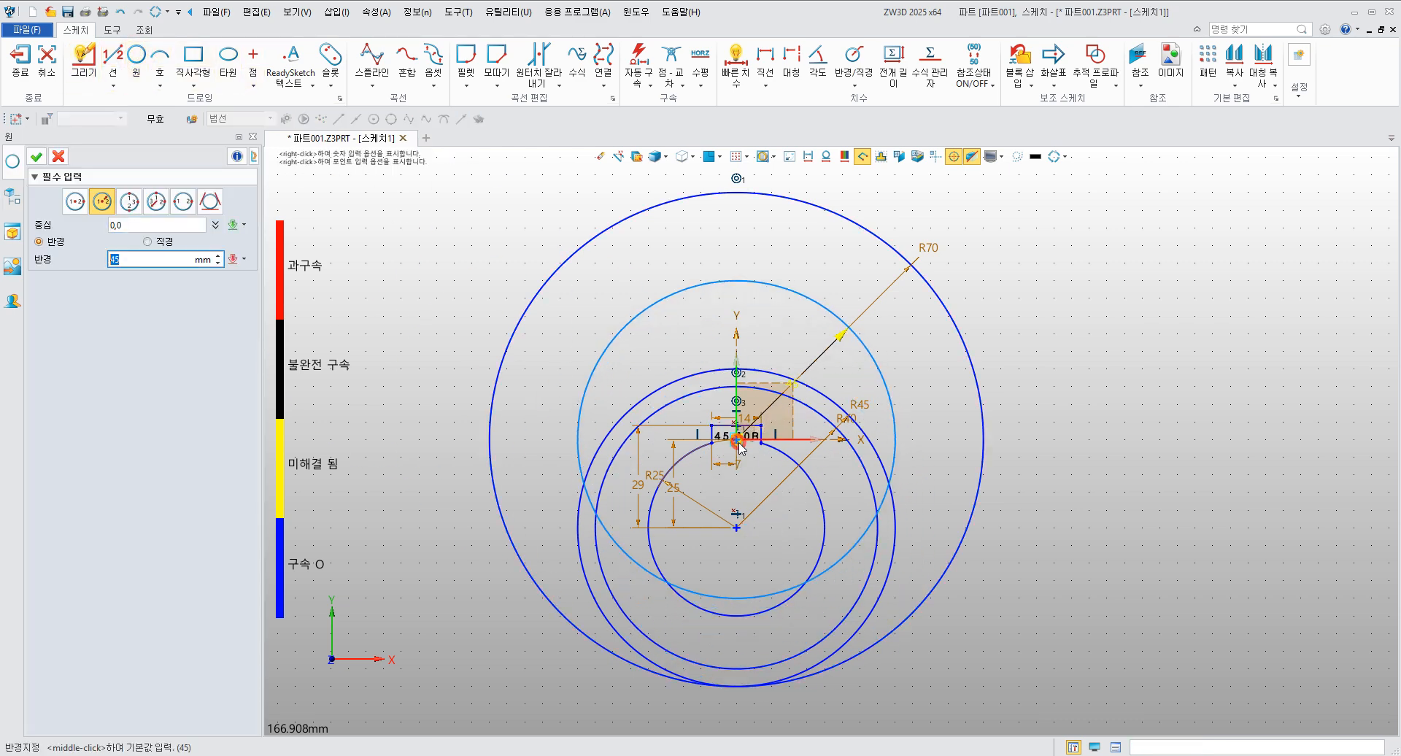
{"action": "type", "text": "57"}
{"action": "key", "text": "Return"}
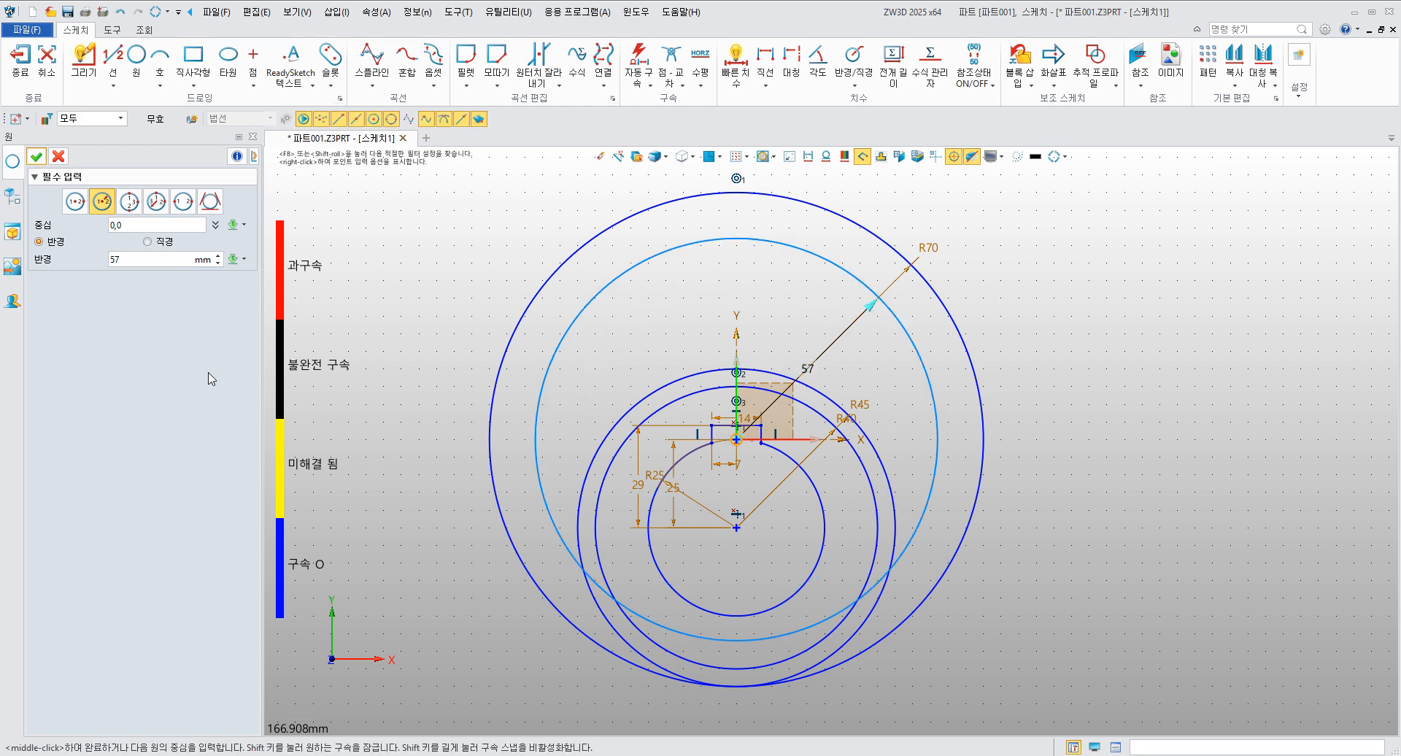
{"action": "middle_click", "coordinate": [212, 378]}
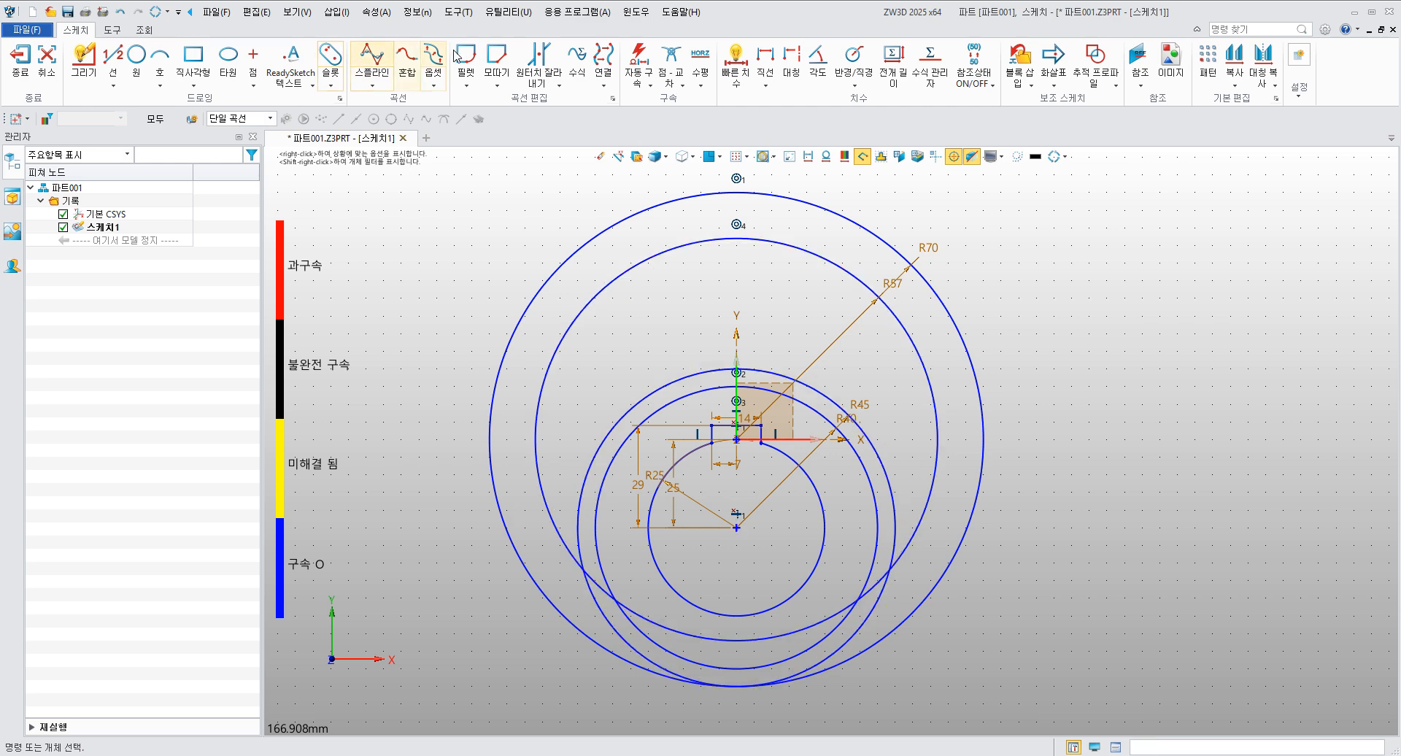
- Trim the 45 mm and 57 mm radius circles below their two intersections, on both sides of the 40 mm radius circle
{"action": "left_click", "coordinate": [538, 62]}
{"action": "scroll", "coordinate": [576, 600], "scroll_direction": "up", "scroll_amount": 3}
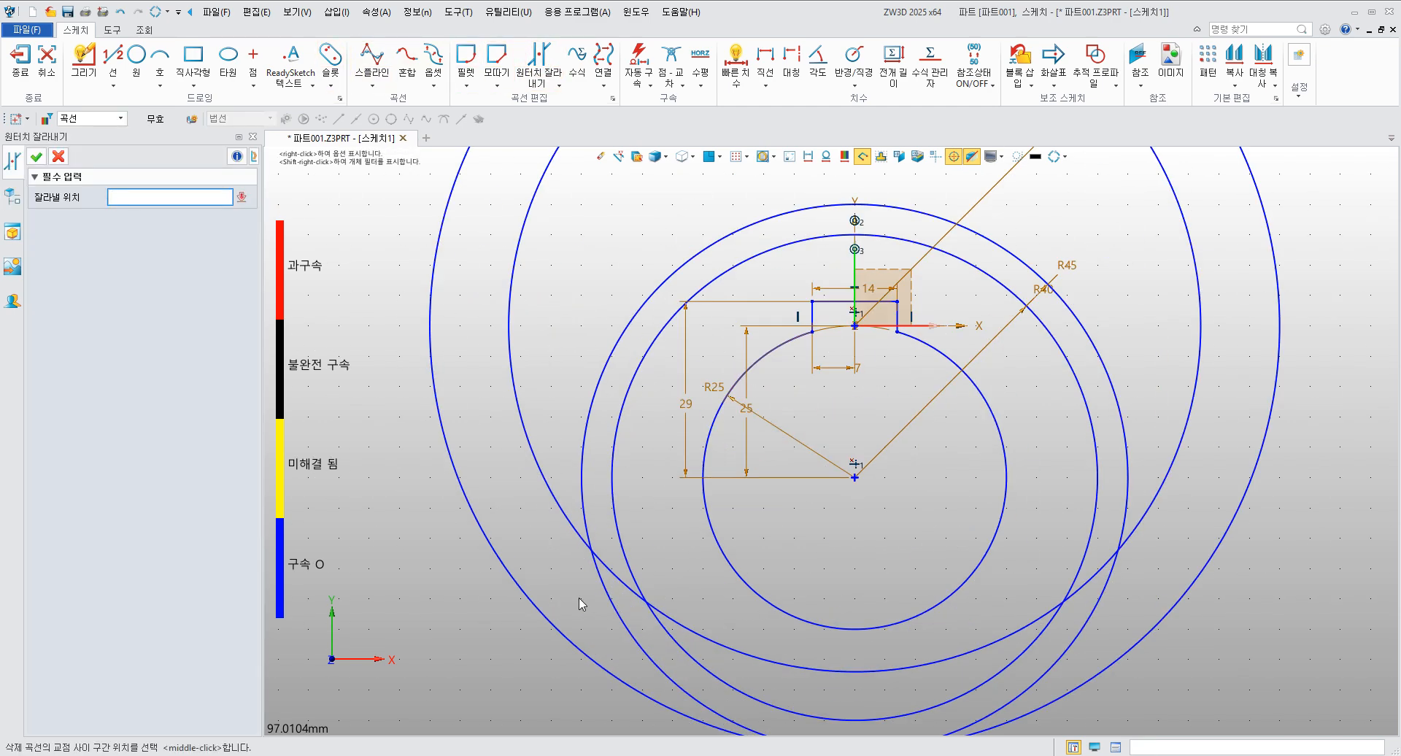
{"action": "left_click", "coordinate": [616, 572]}
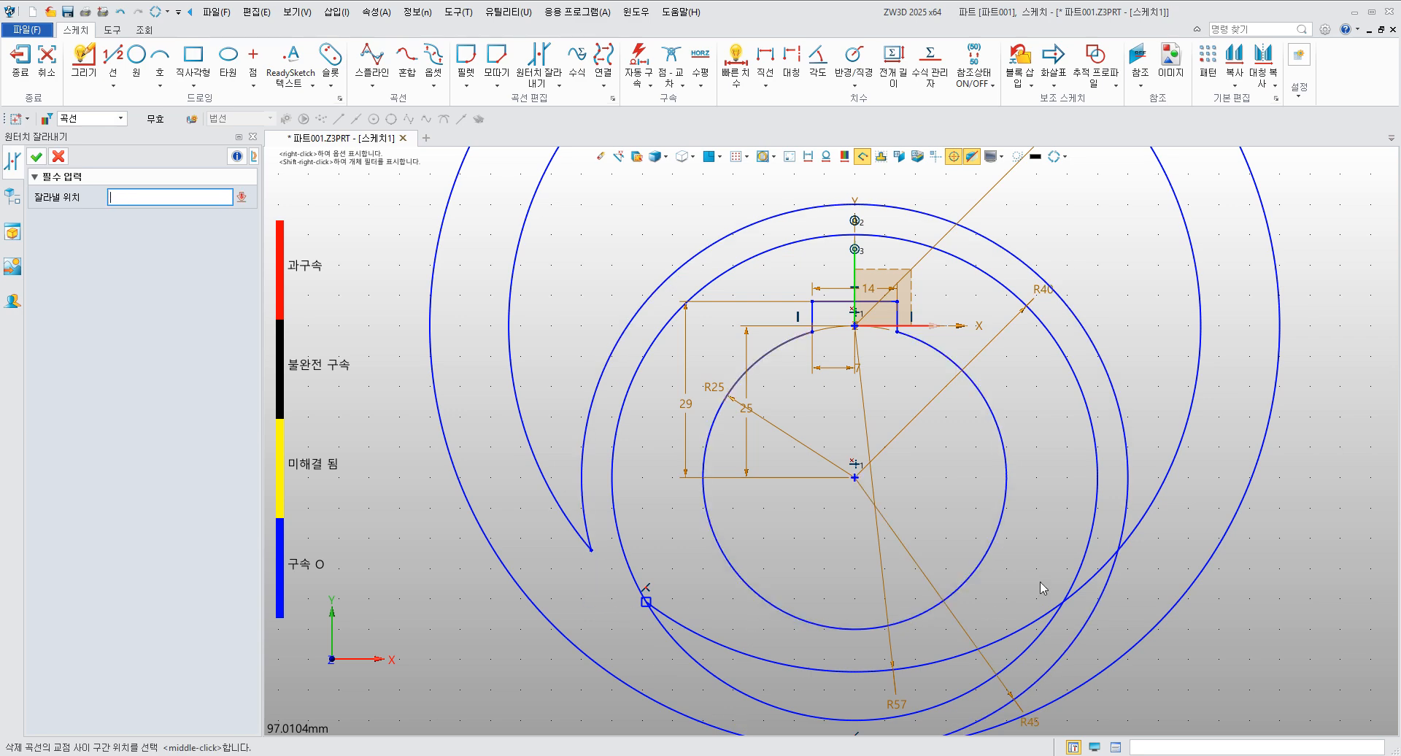
{"action": "left_click", "coordinate": [1113, 565]}
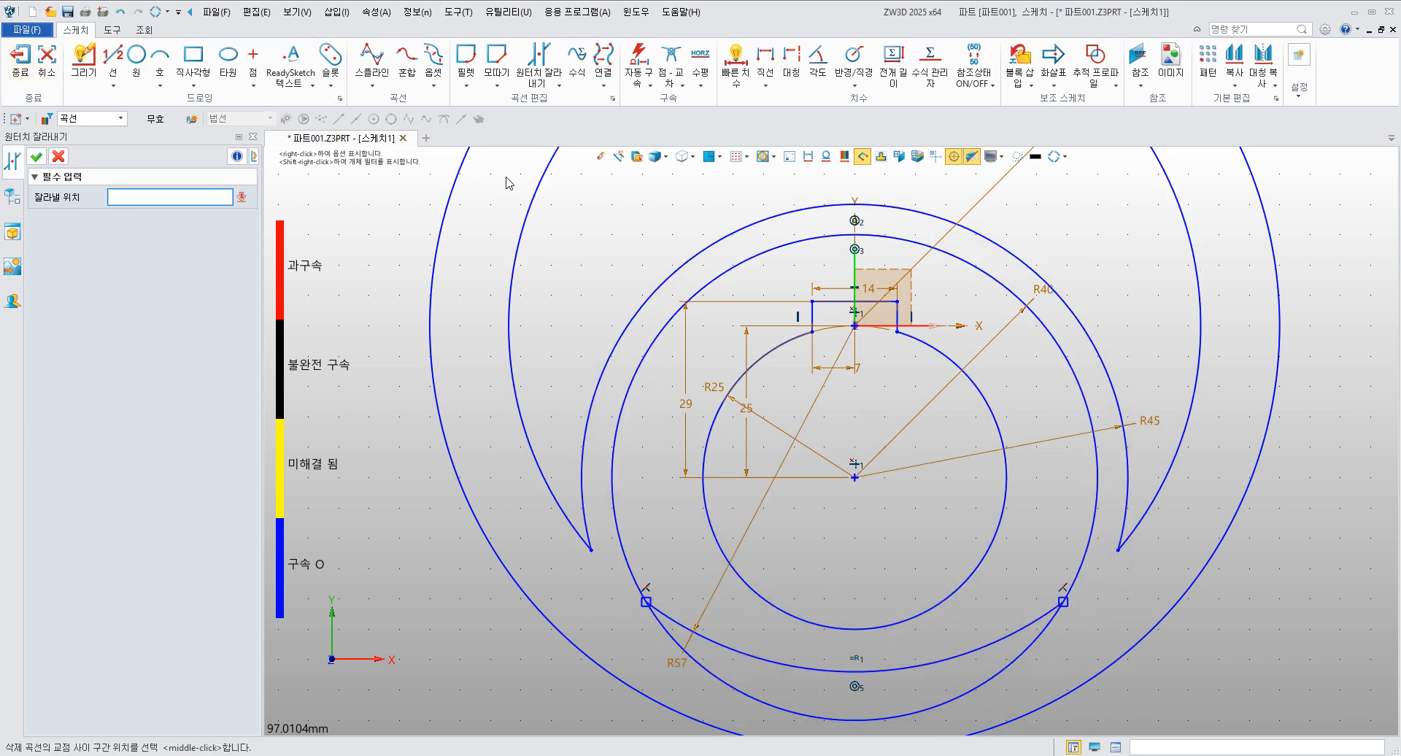
{"action": "key", "text": "Escape"}
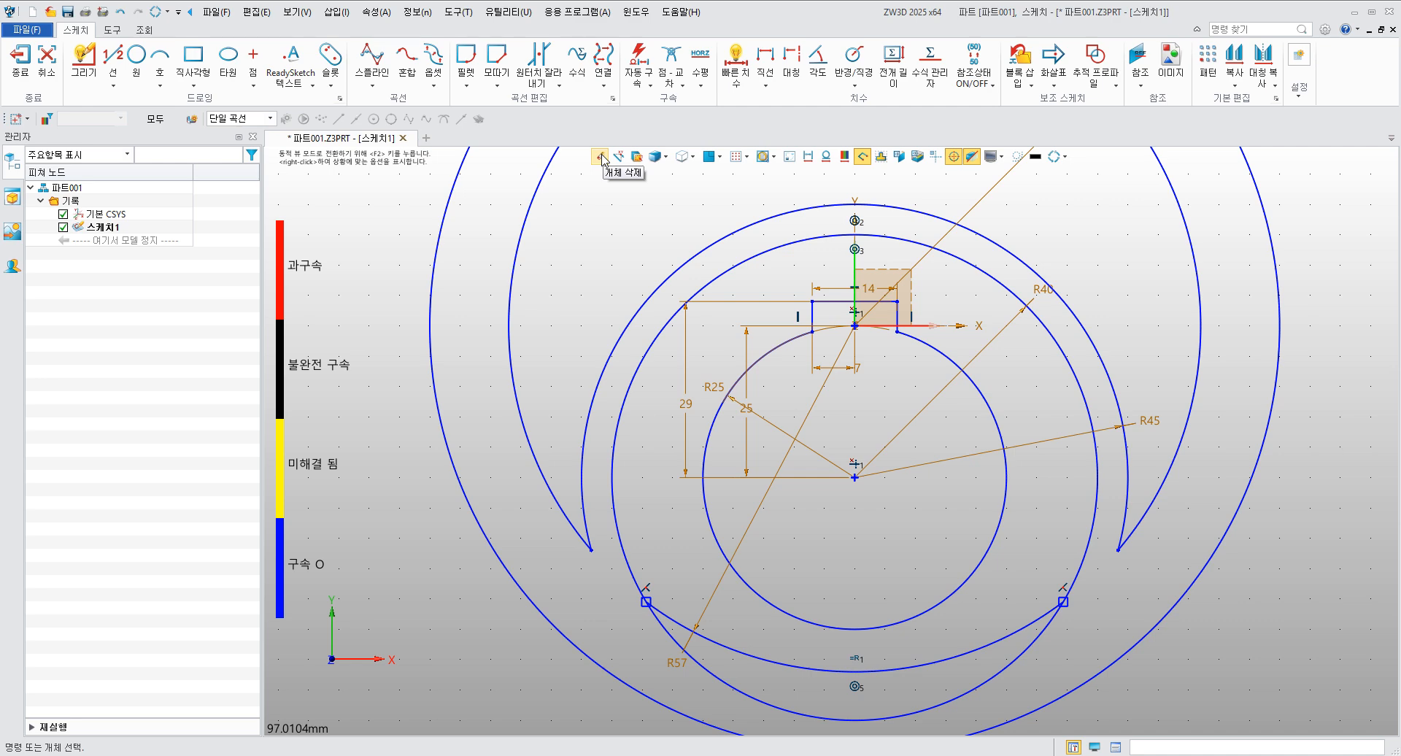
- Delete the leftover 57 mm radius arc inside the lower part of the 40 mm radius circle
{"action": "left_click", "coordinate": [602, 157]}
{"action": "left_click", "coordinate": [729, 642]}
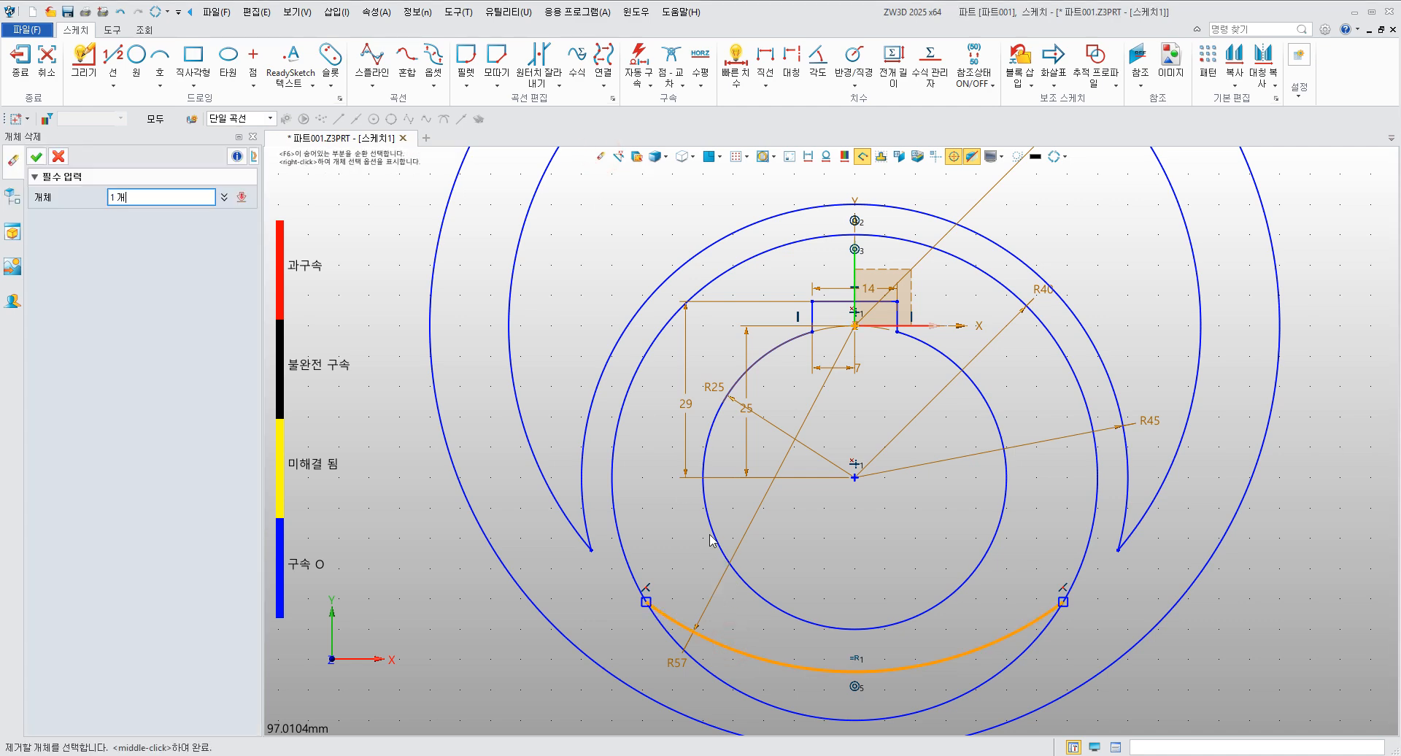
{"action": "left_click", "coordinate": [37, 158]}
- Consult the exercise drawing in PowerPoint for the crescent pocket's details and return to ZW3D
{"action": "scroll", "coordinate": [649, 439], "scroll_direction": "down", "scroll_amount": 2}
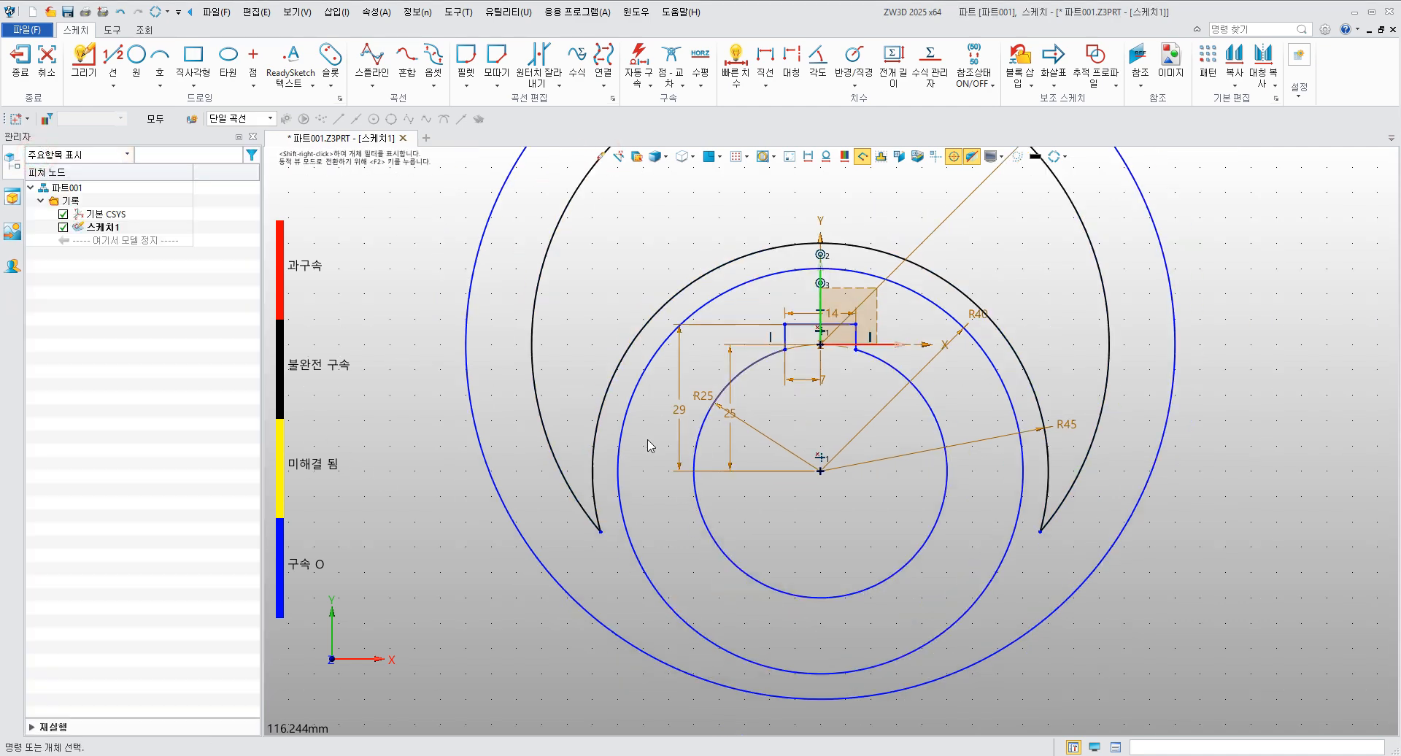
{"action": "middle_click_drag", "start_coordinate": [747, 393], "coordinate": [689, 518]}
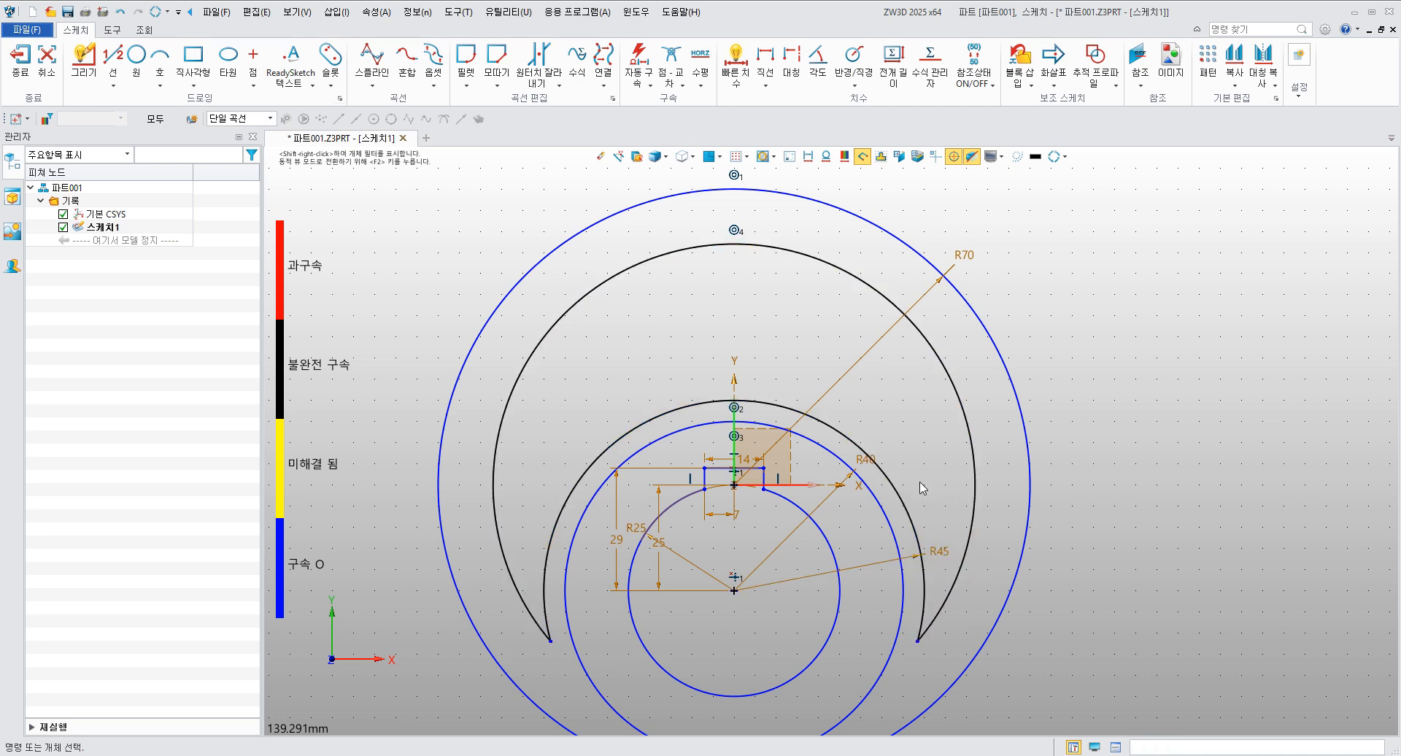
{"action": "key", "text": "alt+Tab"}
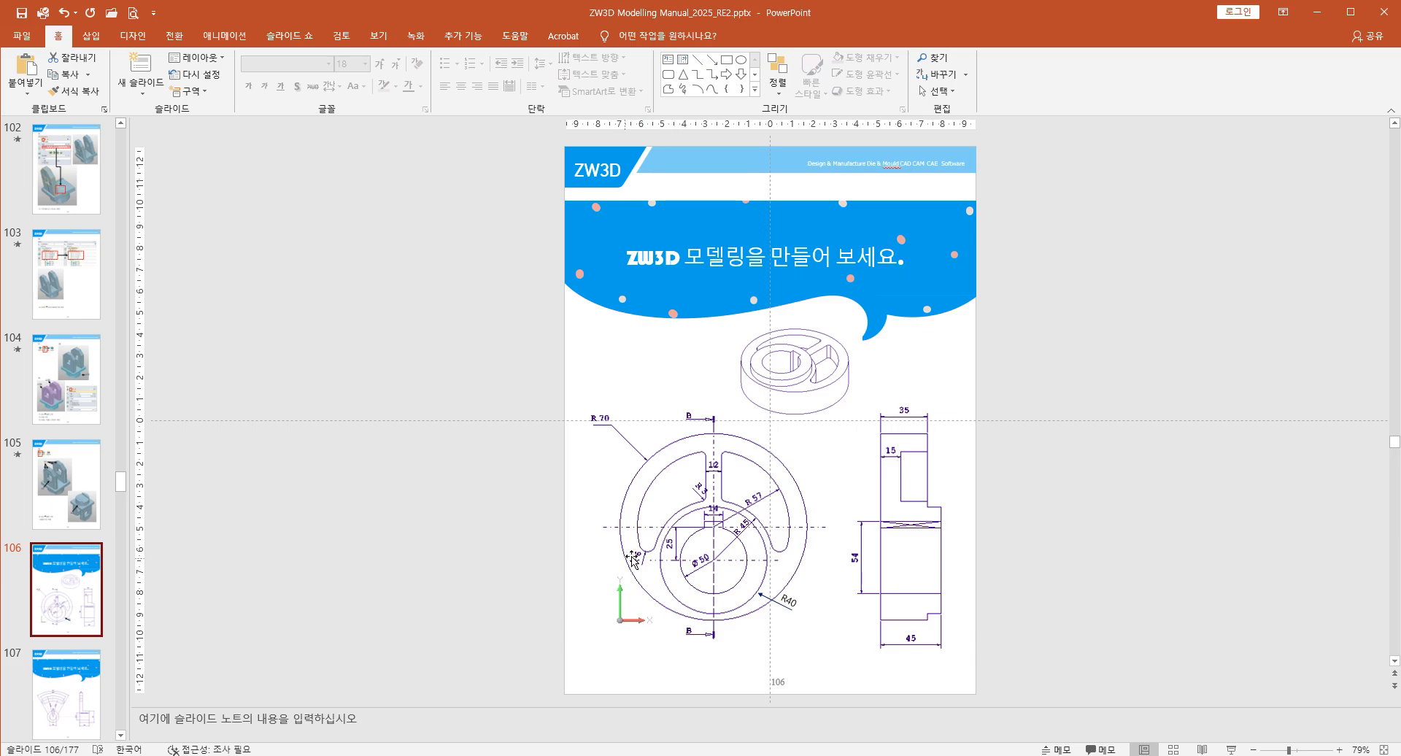
{"action": "key", "text": "alt+Tab"}
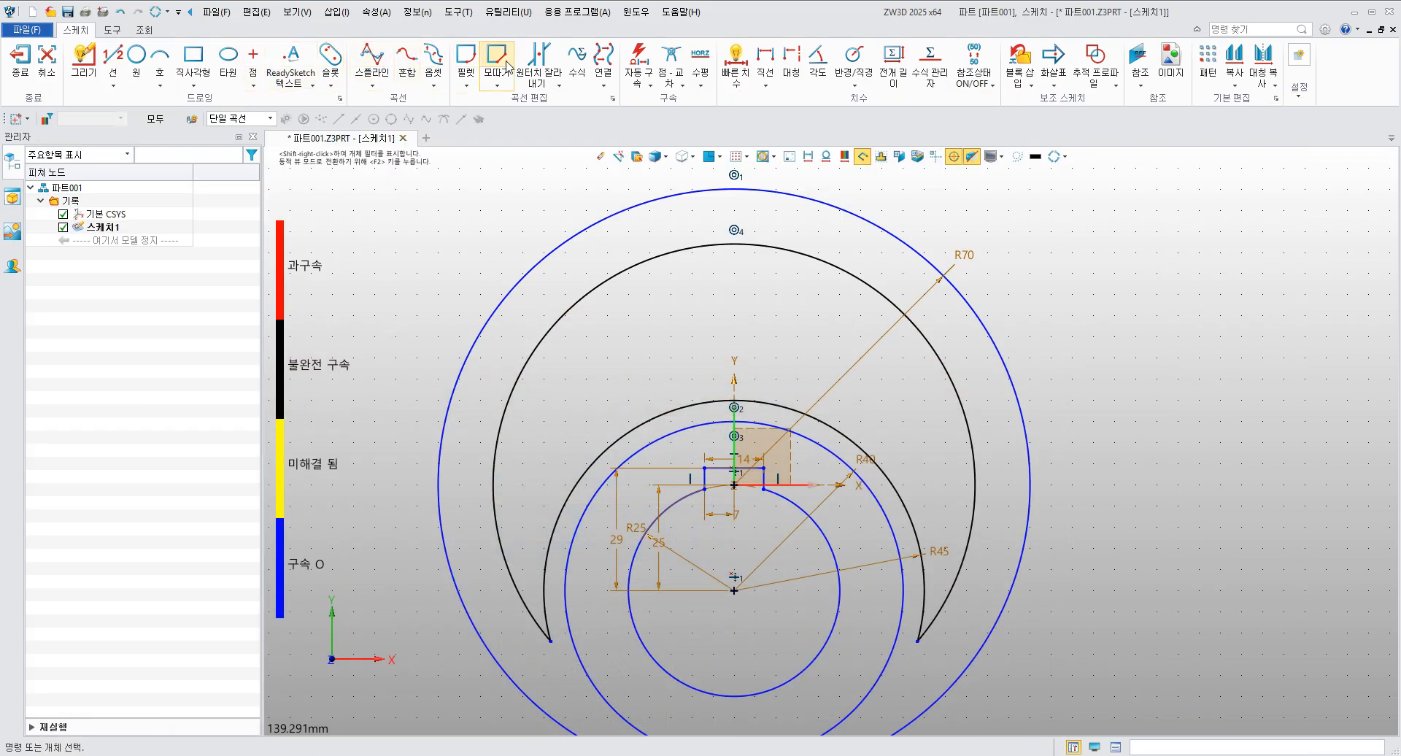
- Fillet both pointed tips of the crescent pocket outline with a 6 mm radius
{"action": "left_click", "coordinate": [466, 58]}
{"action": "left_click", "coordinate": [498, 531]}
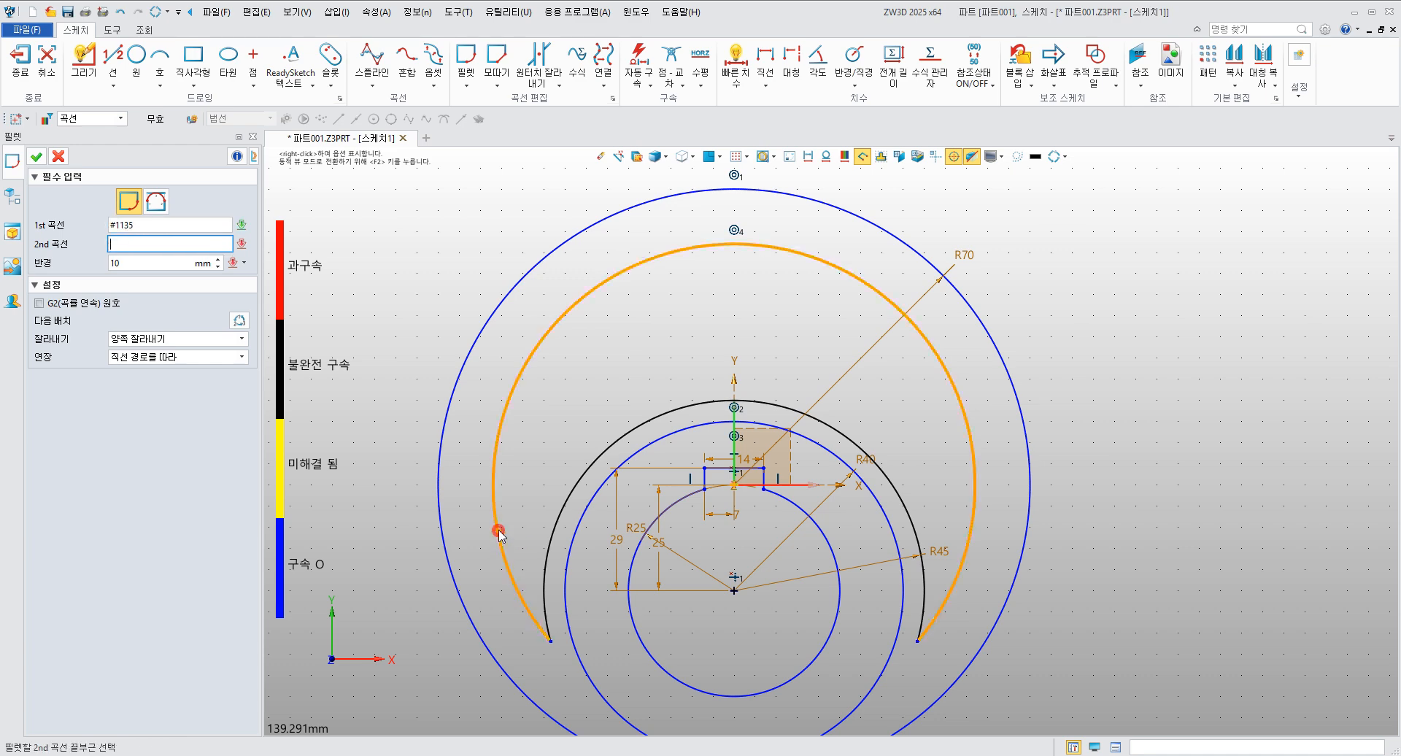
{"action": "left_click", "coordinate": [550, 539]}
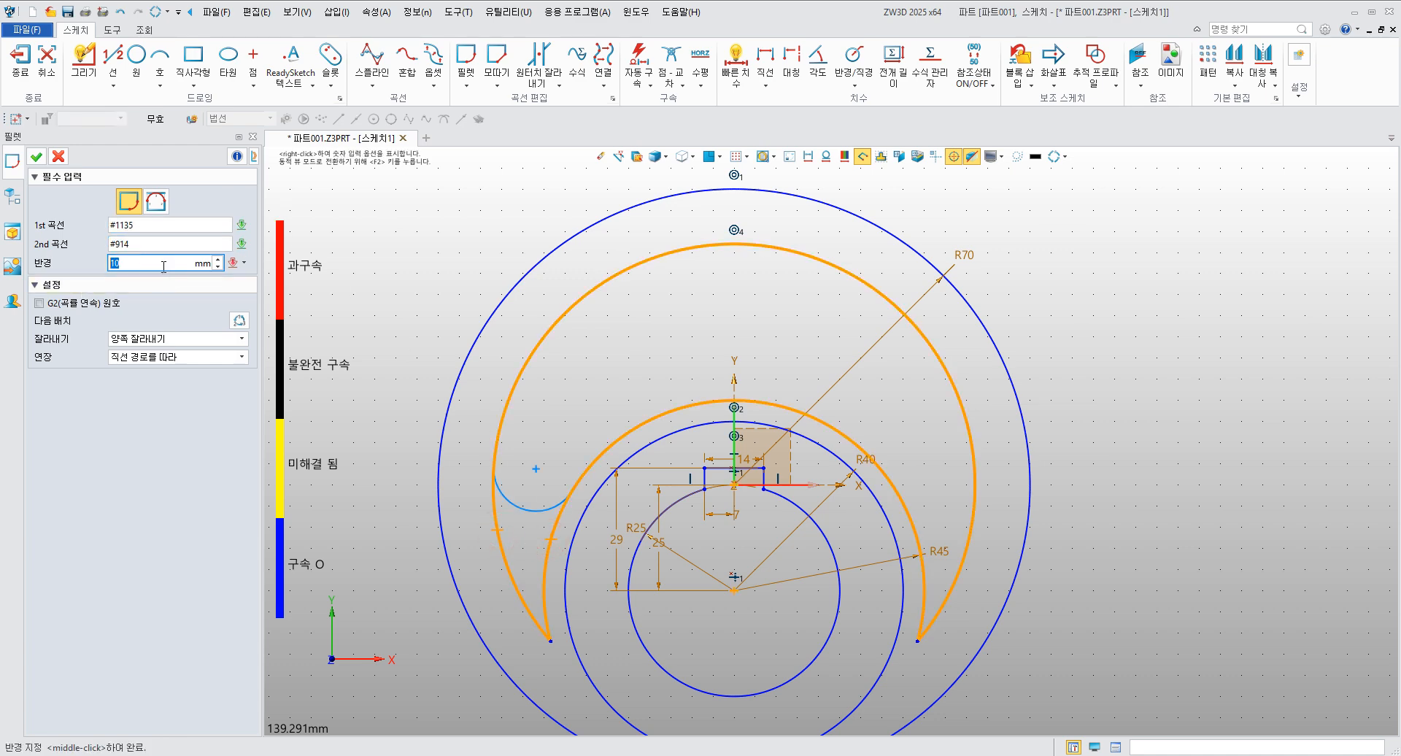
{"action": "key", "text": "Return"}
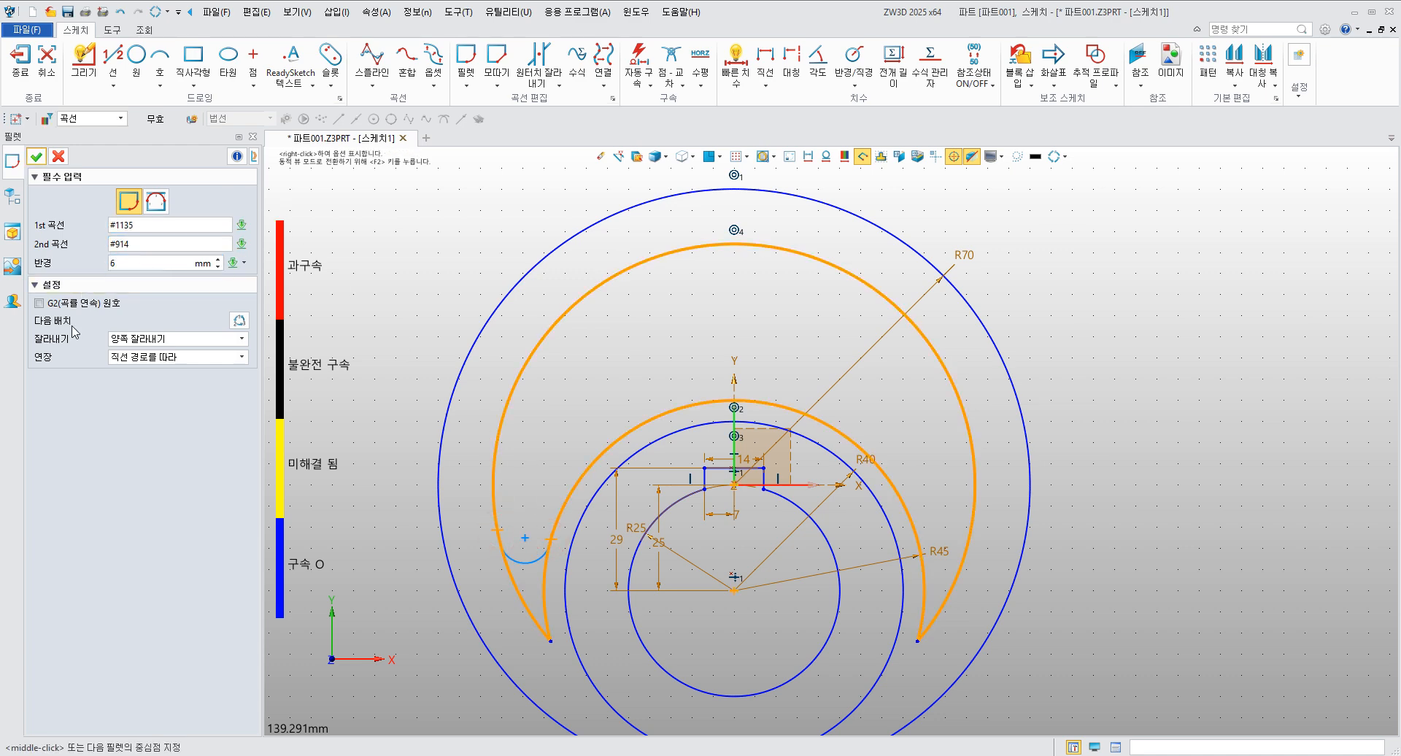
{"action": "left_click", "coordinate": [38, 155]}
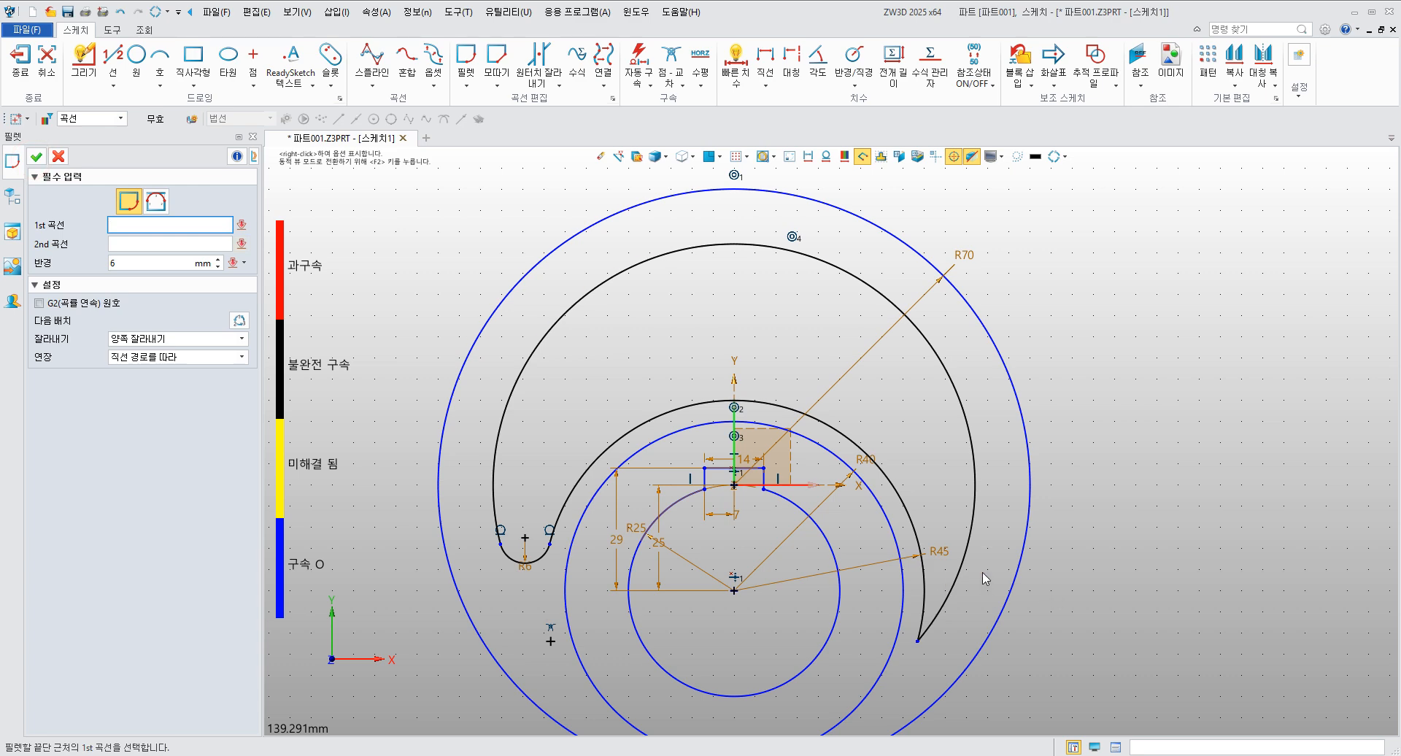
{"action": "left_click", "coordinate": [925, 584]}
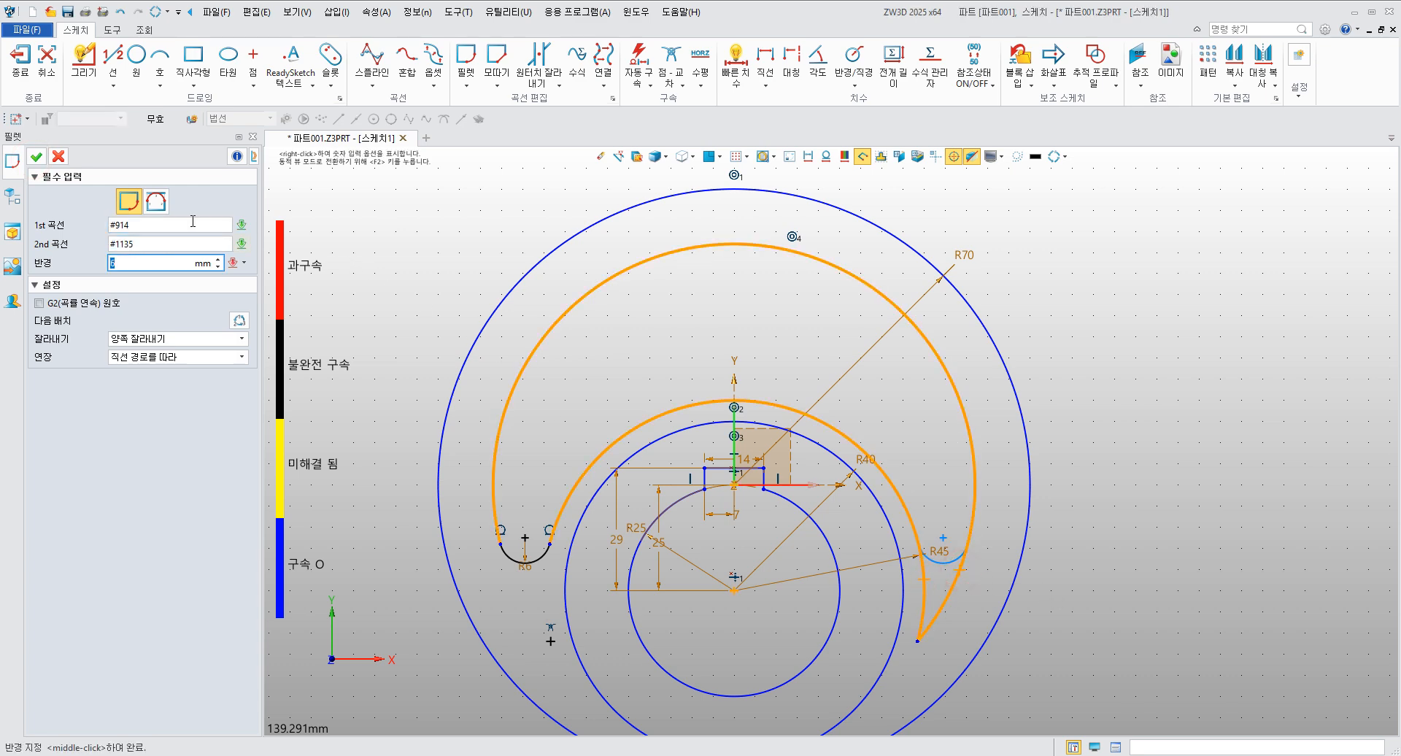
{"action": "left_click", "coordinate": [36, 157]}
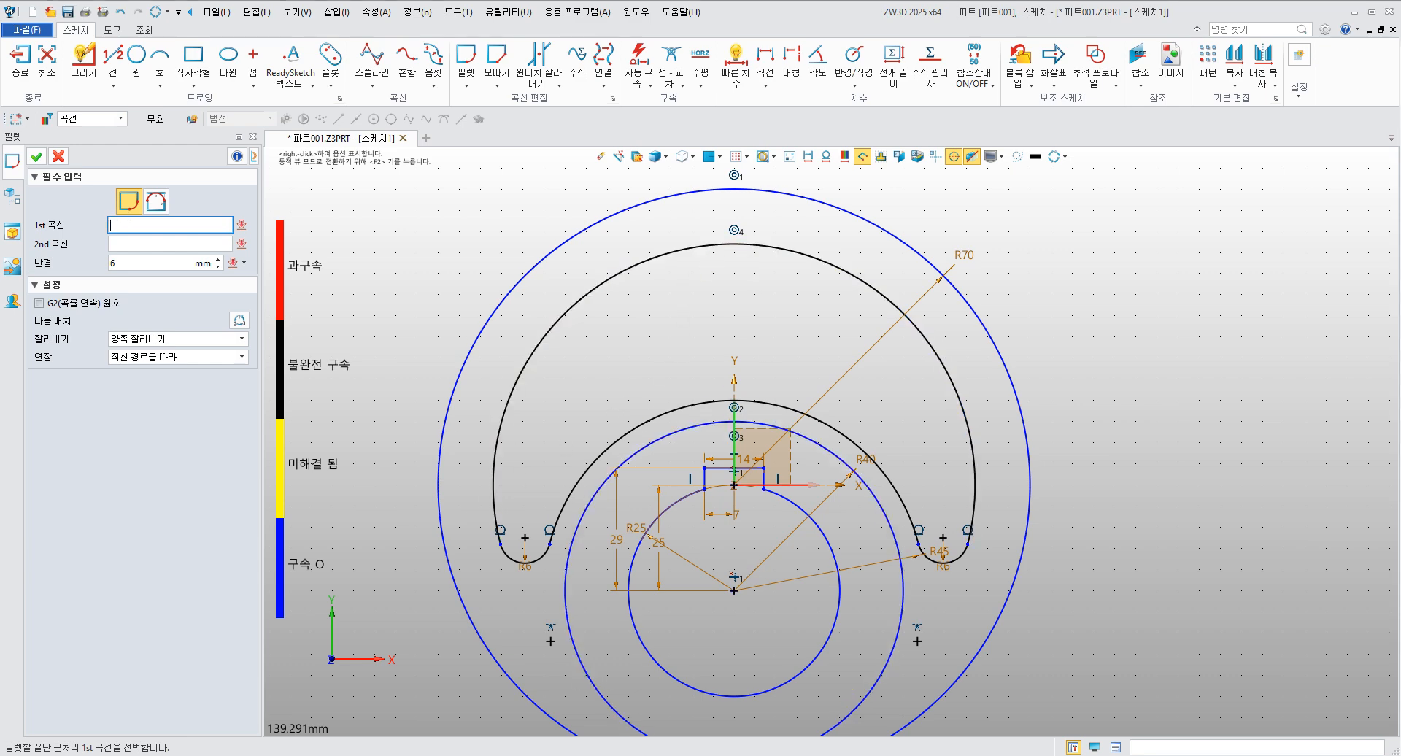
- Consult the exercise drawing and sketch a vertical line about 43 mm long across the crescent, left of the Y axis, starting at -10,60
{"action": "key", "text": "alt+Tab"}
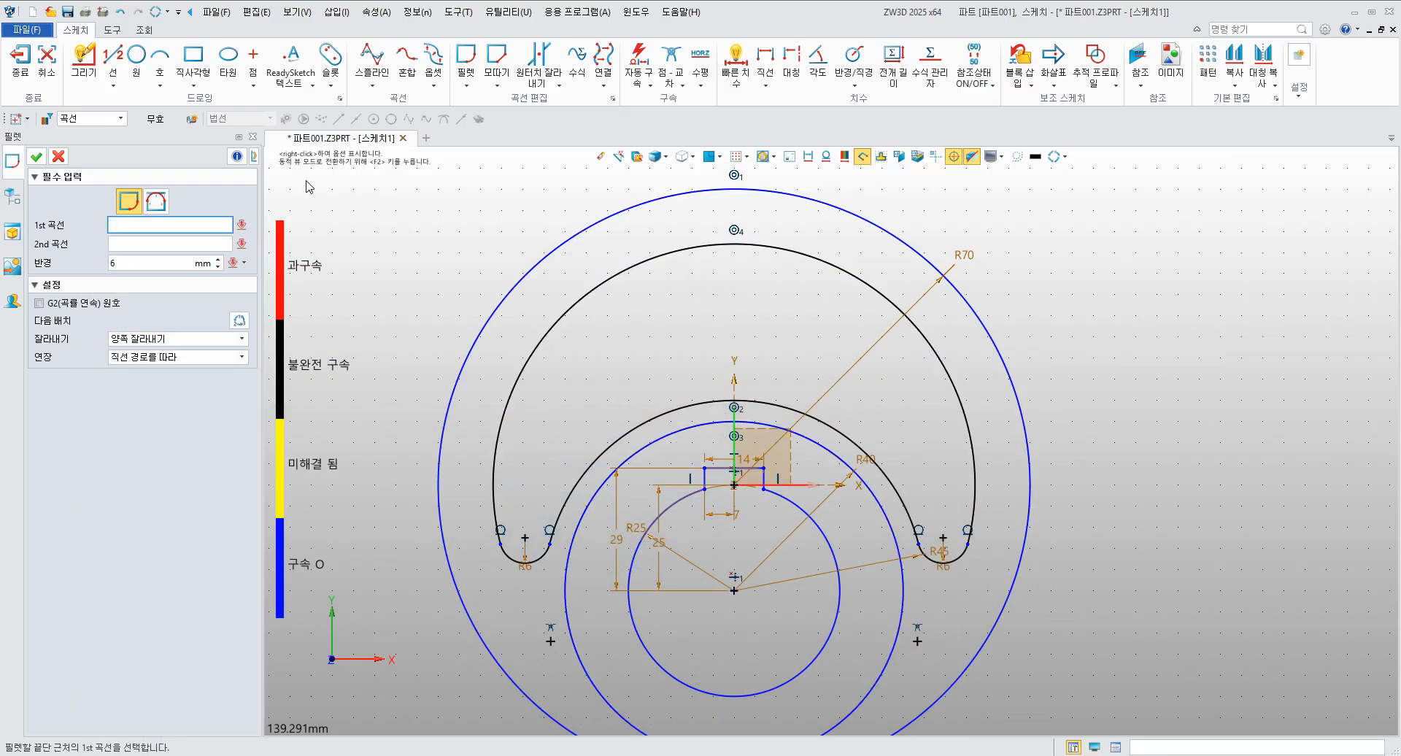
{"action": "left_click", "coordinate": [112, 58]}
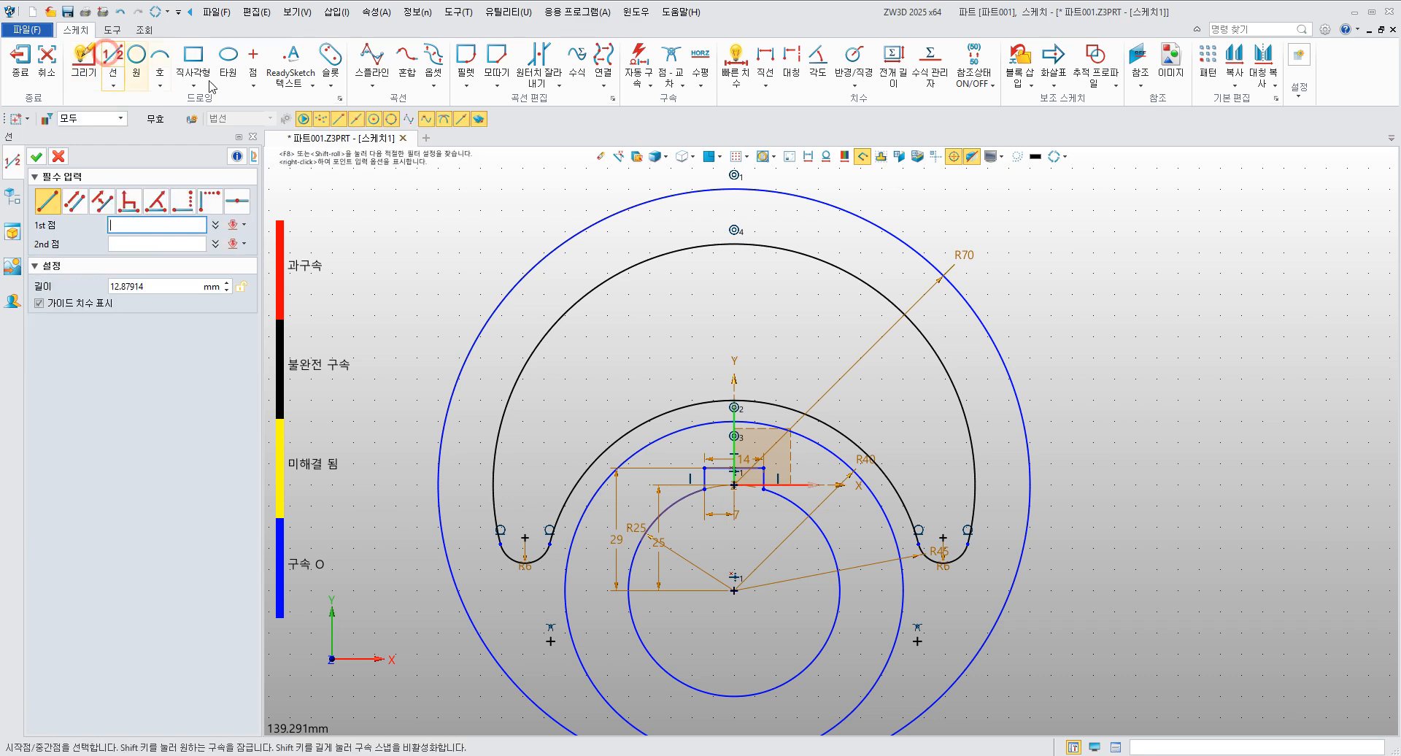
{"action": "left_click", "coordinate": [689, 231]}
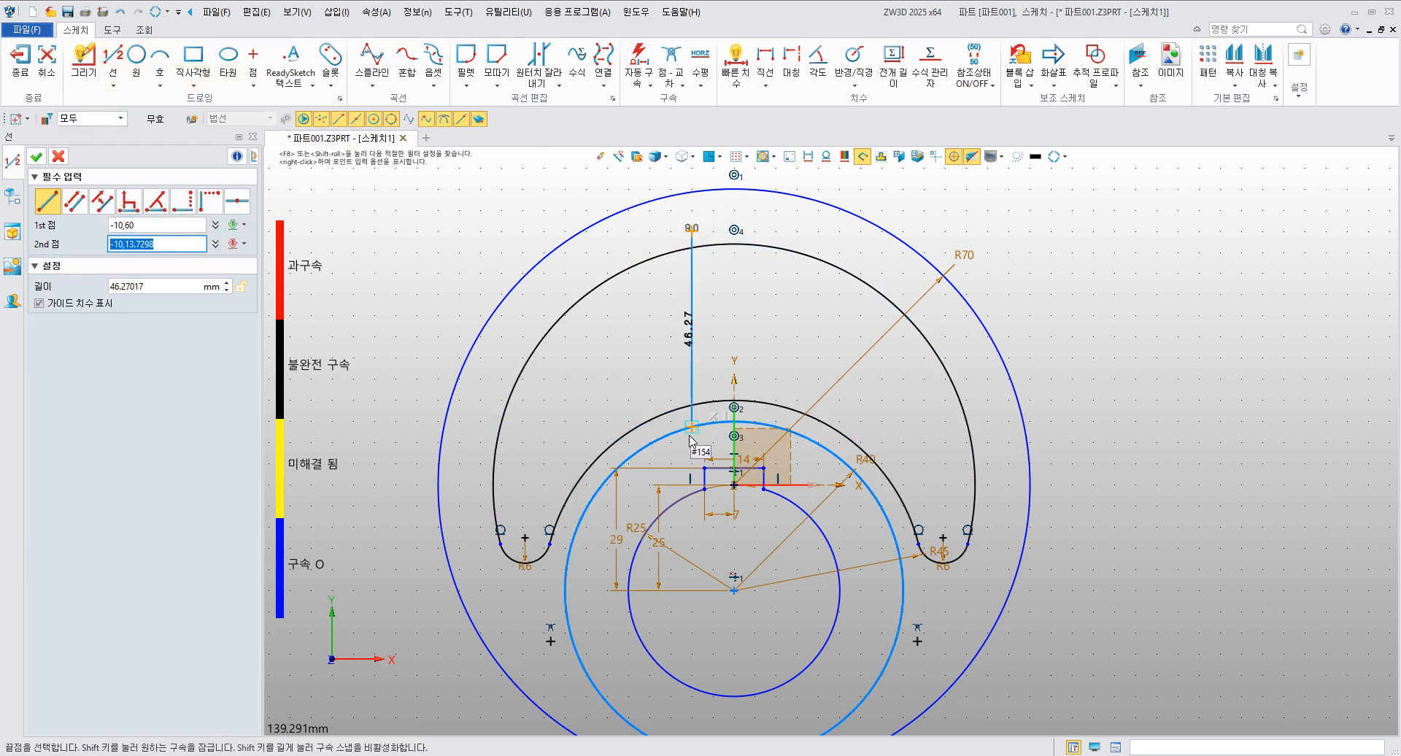
{"action": "scroll", "coordinate": [691, 437], "scroll_direction": "up", "scroll_amount": 2}
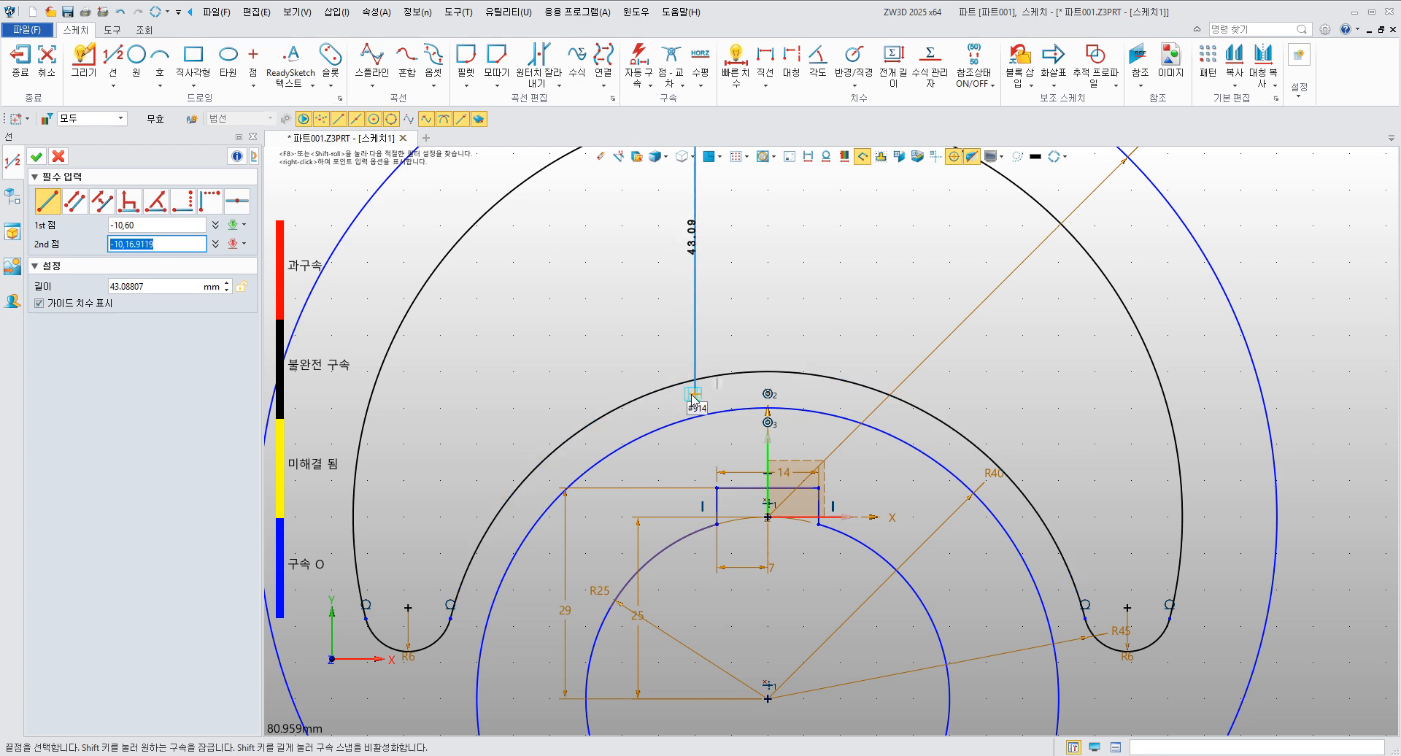
{"action": "left_click", "coordinate": [691, 396]}
{"action": "scroll", "coordinate": [726, 395], "scroll_direction": "down", "scroll_amount": 2}
{"action": "middle_click", "coordinate": [771, 291]}
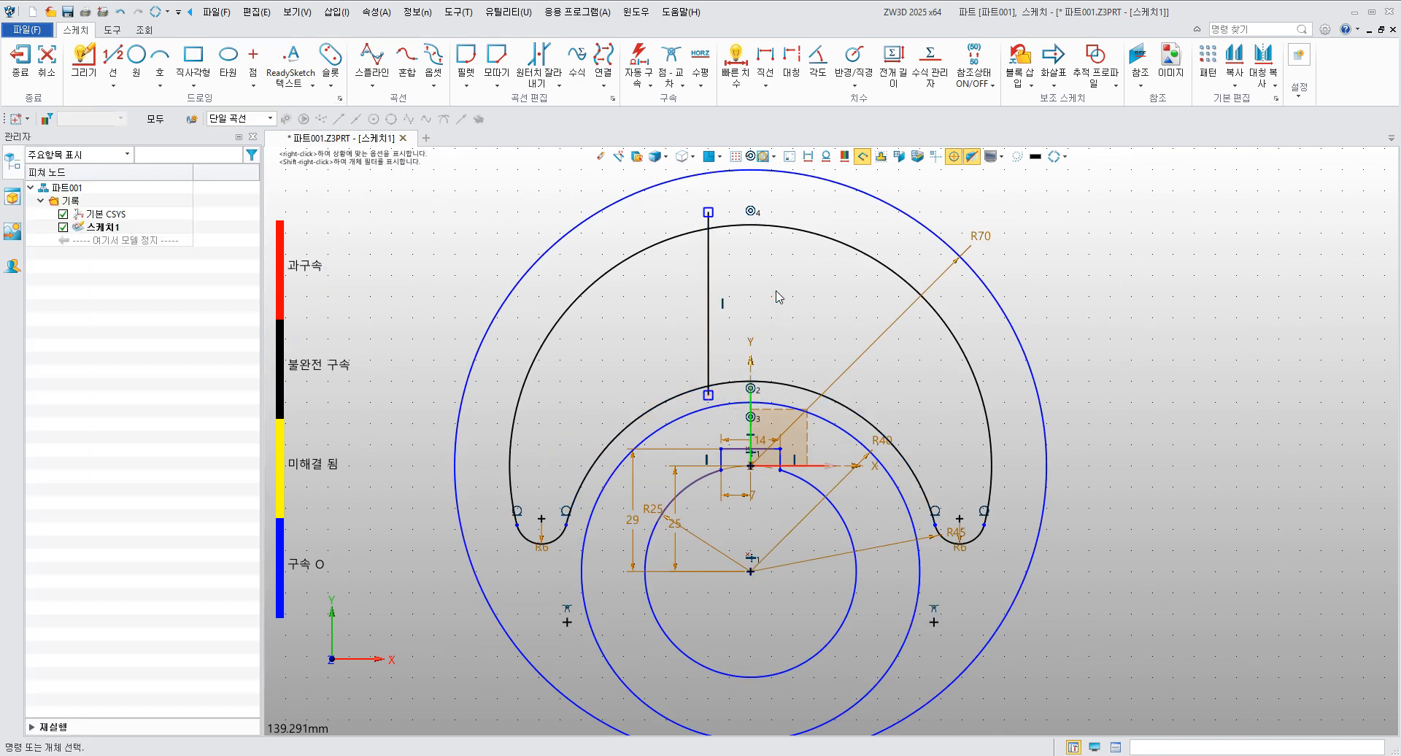
- Sketch a second vertical line about 46 mm long across the crescent, right of the Y axis, extending past both arcs
{"action": "left_click", "coordinate": [112, 58]}
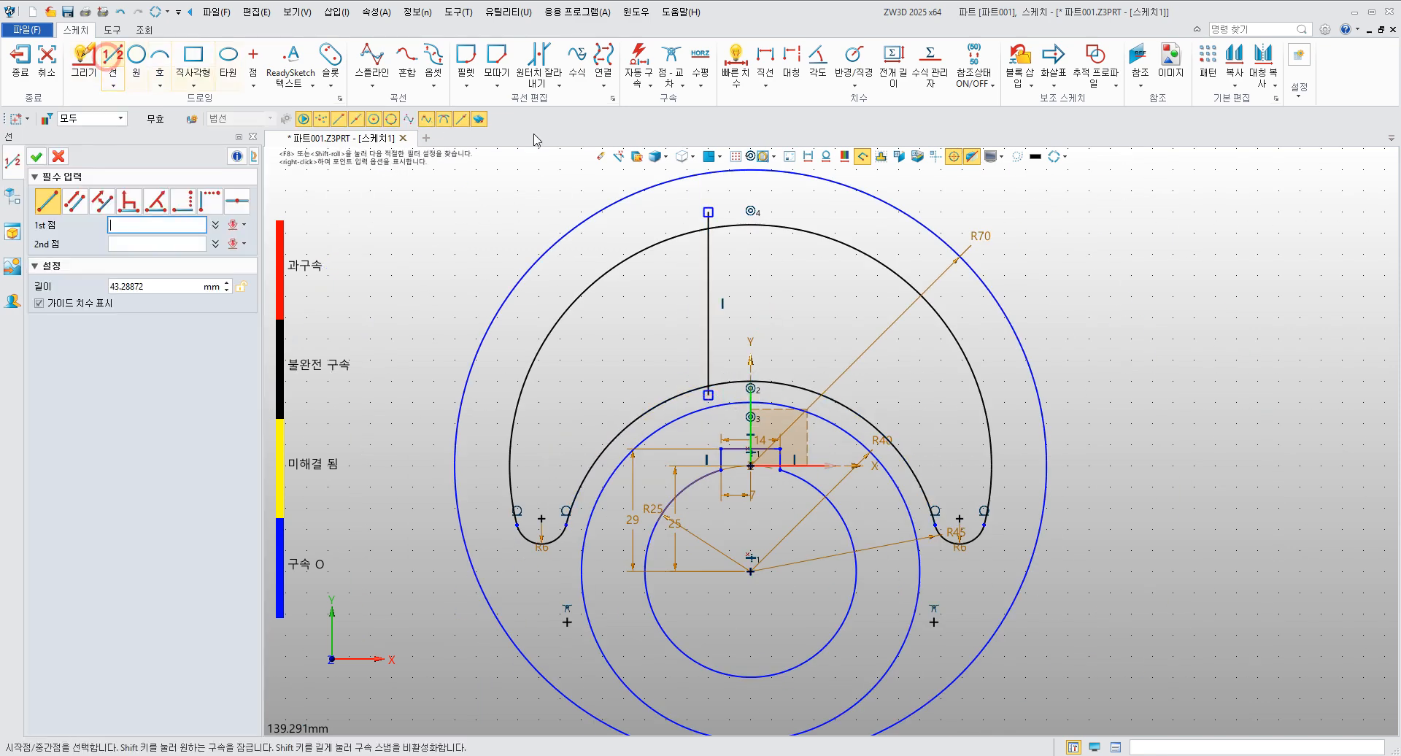
{"action": "scroll", "coordinate": [882, 200], "scroll_direction": "up", "scroll_amount": 1}
{"action": "left_click", "coordinate": [770, 198]}
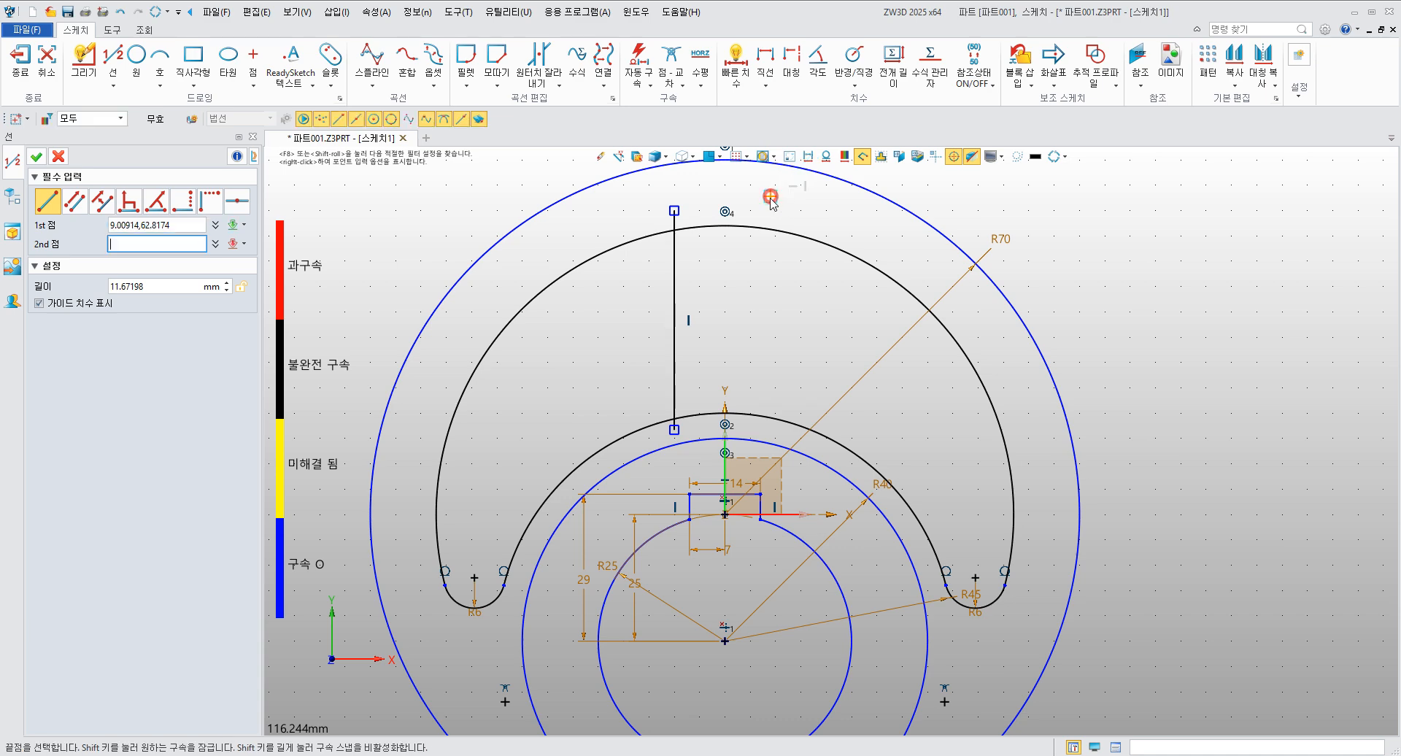
{"action": "scroll", "coordinate": [765, 428], "scroll_direction": "up", "scroll_amount": 2}
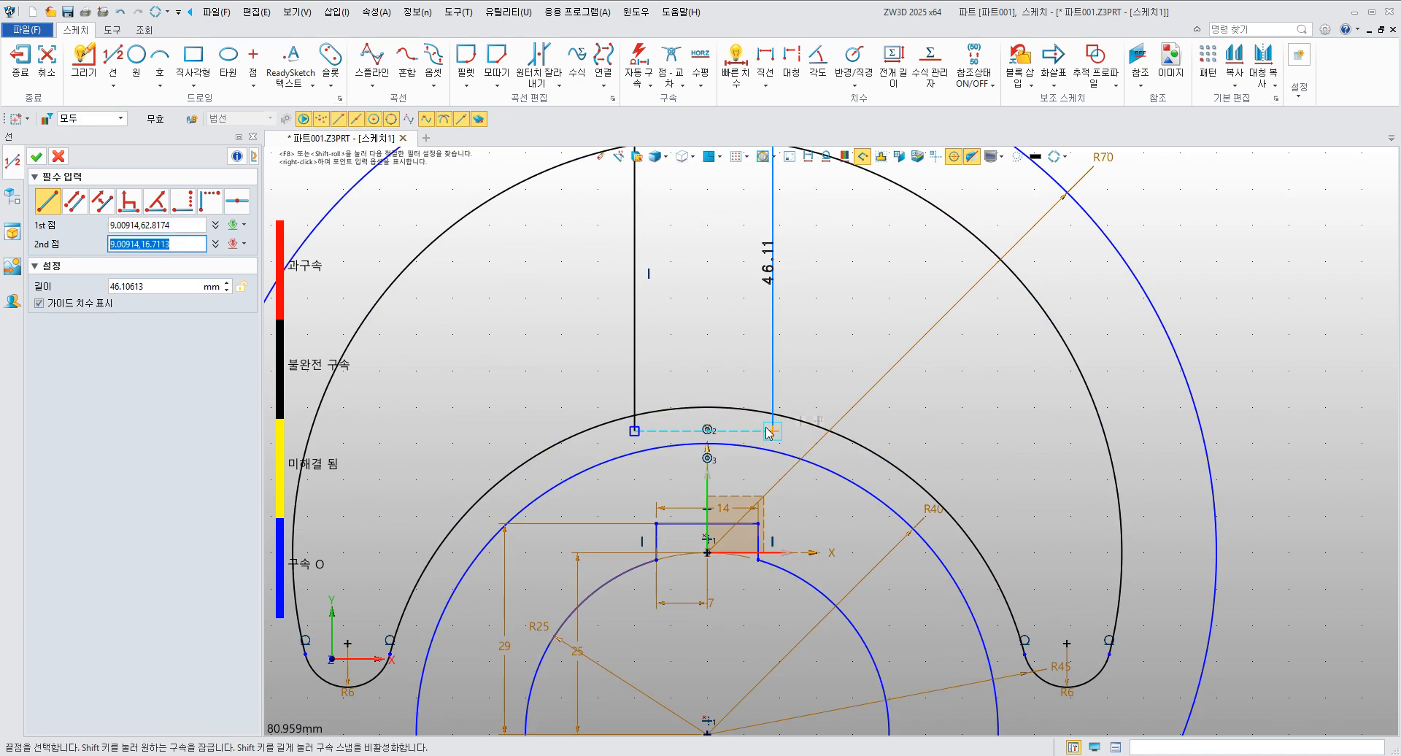
{"action": "scroll", "coordinate": [768, 432], "scroll_direction": "up", "scroll_amount": 1}
{"action": "left_click", "coordinate": [772, 431]}
{"action": "middle_click", "coordinate": [823, 319]}
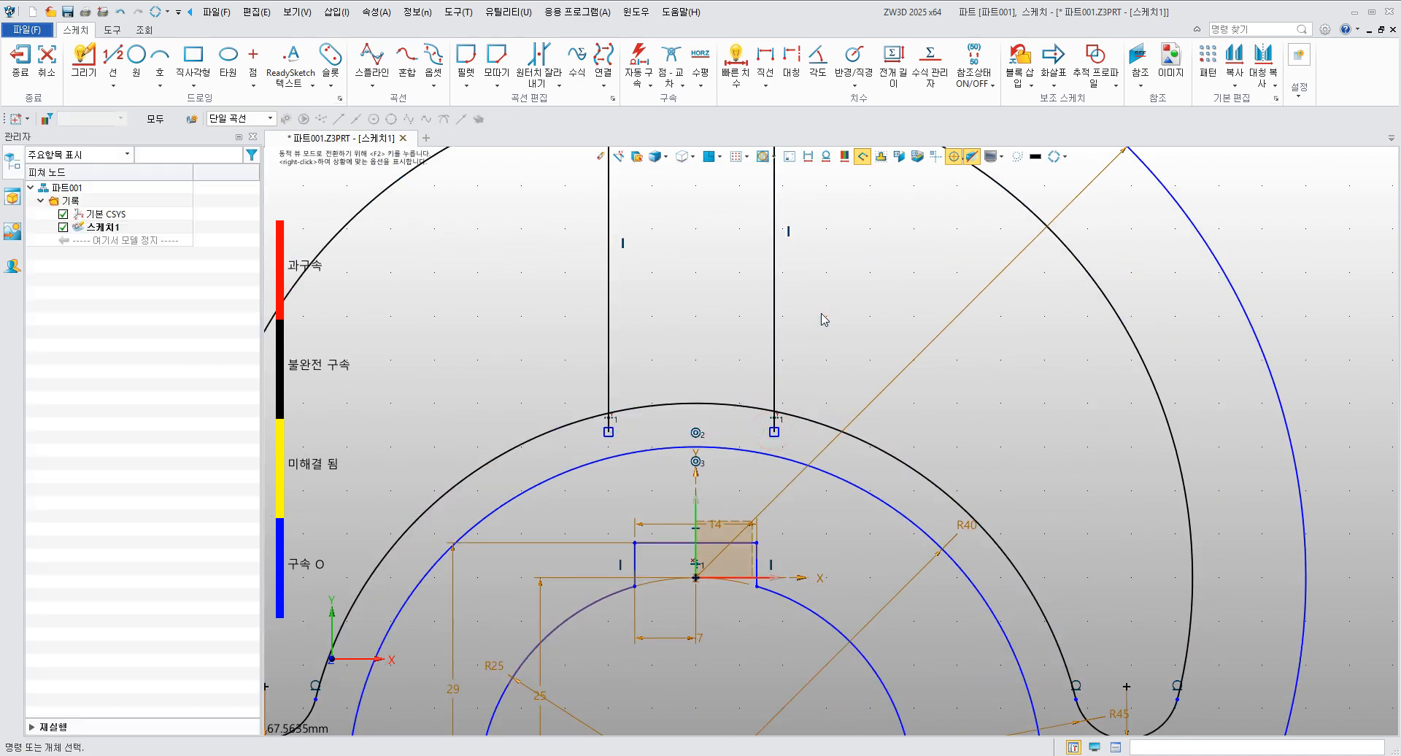
- Trim the vertical lines' ends beyond the crescent and the arc portions between the lines, leaving two separate pocket outlines
{"action": "scroll", "coordinate": [823, 320], "scroll_direction": "down", "scroll_amount": 3}
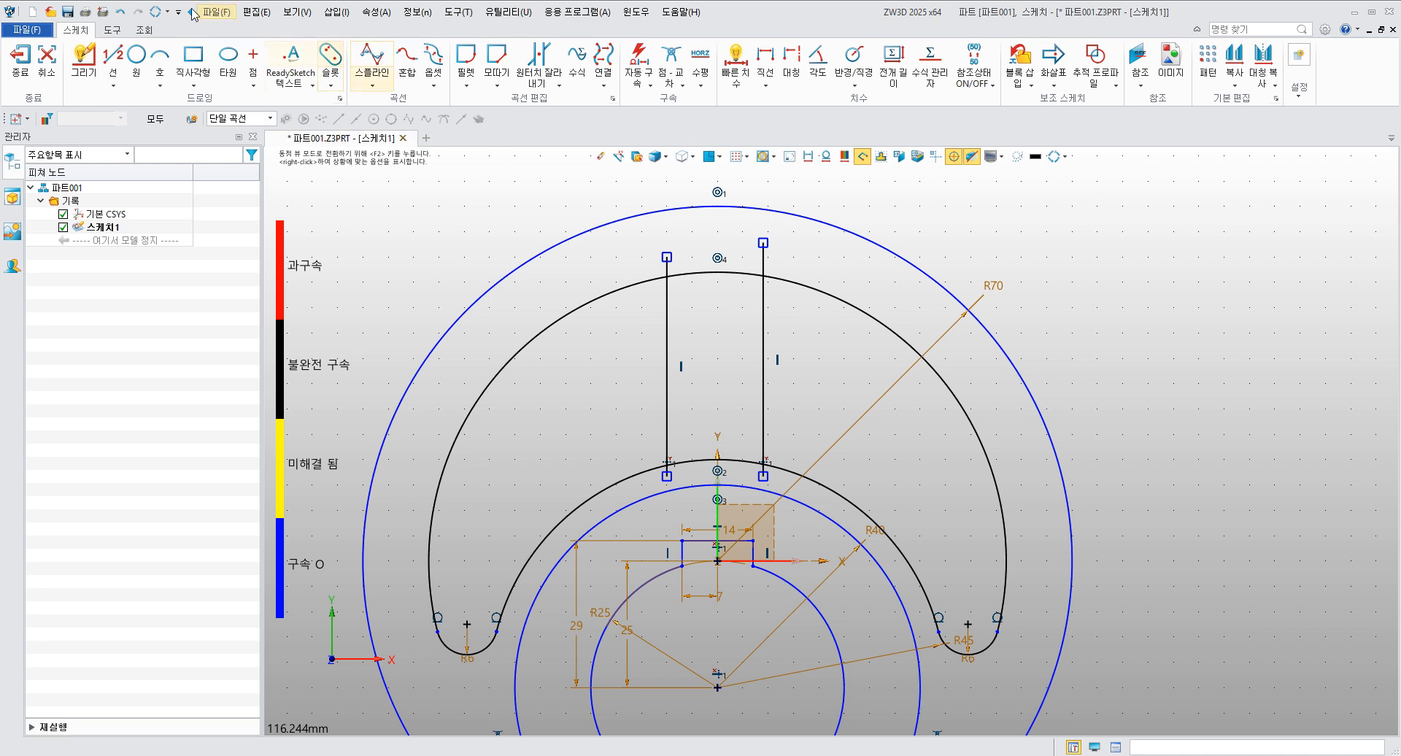
{"action": "left_click", "coordinate": [532, 64]}
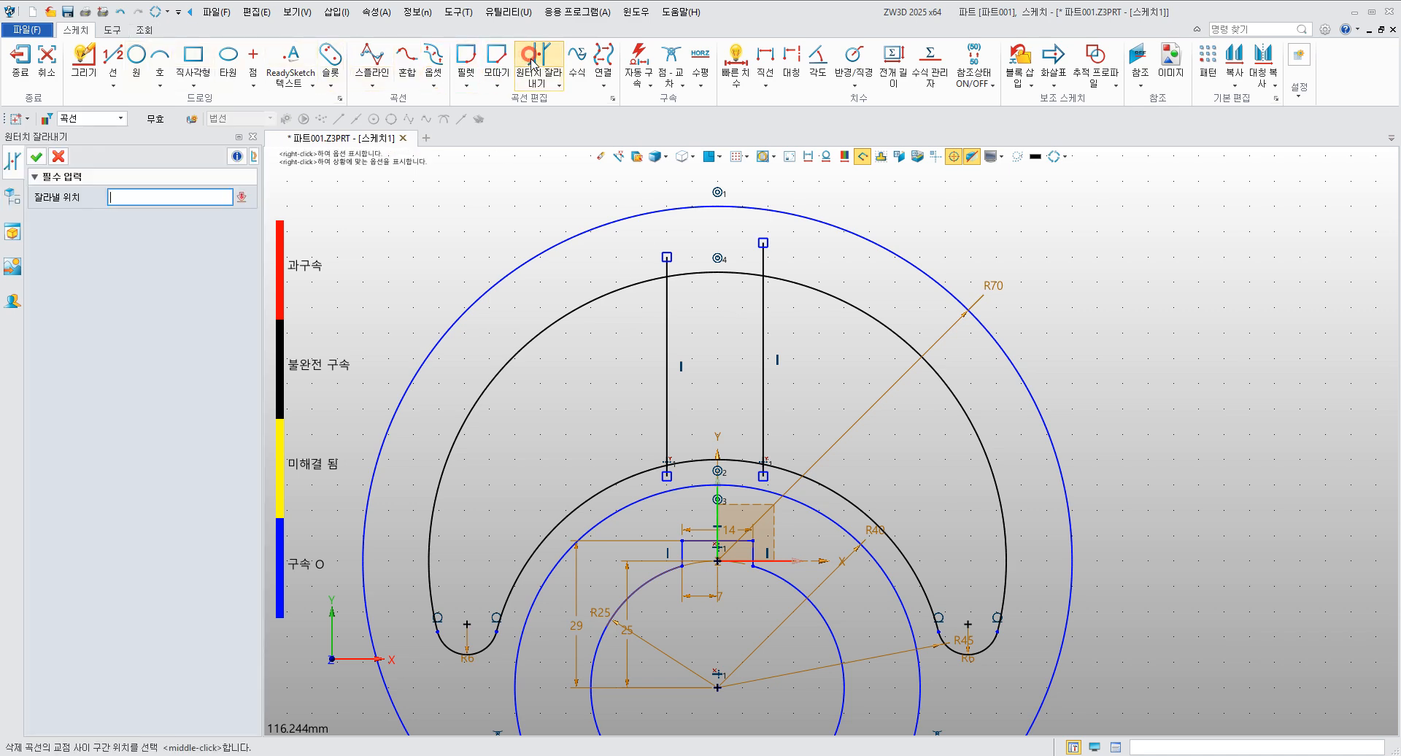
{"action": "left_click", "coordinate": [666, 264]}
{"action": "left_click", "coordinate": [763, 255]}
{"action": "scroll", "coordinate": [750, 486], "scroll_direction": "up", "scroll_amount": 3}
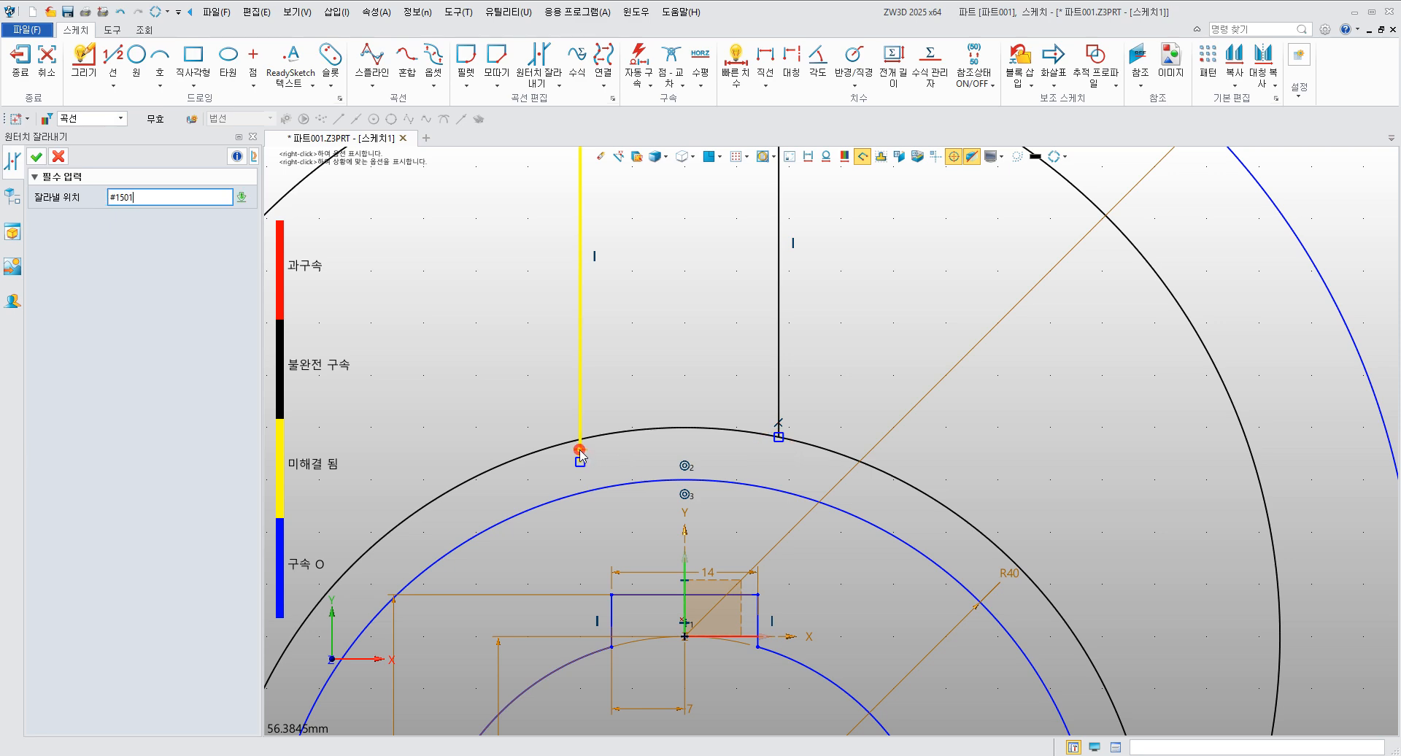
{"action": "left_click", "coordinate": [634, 434]}
{"action": "scroll", "coordinate": [659, 365], "scroll_direction": "down", "scroll_amount": 3}
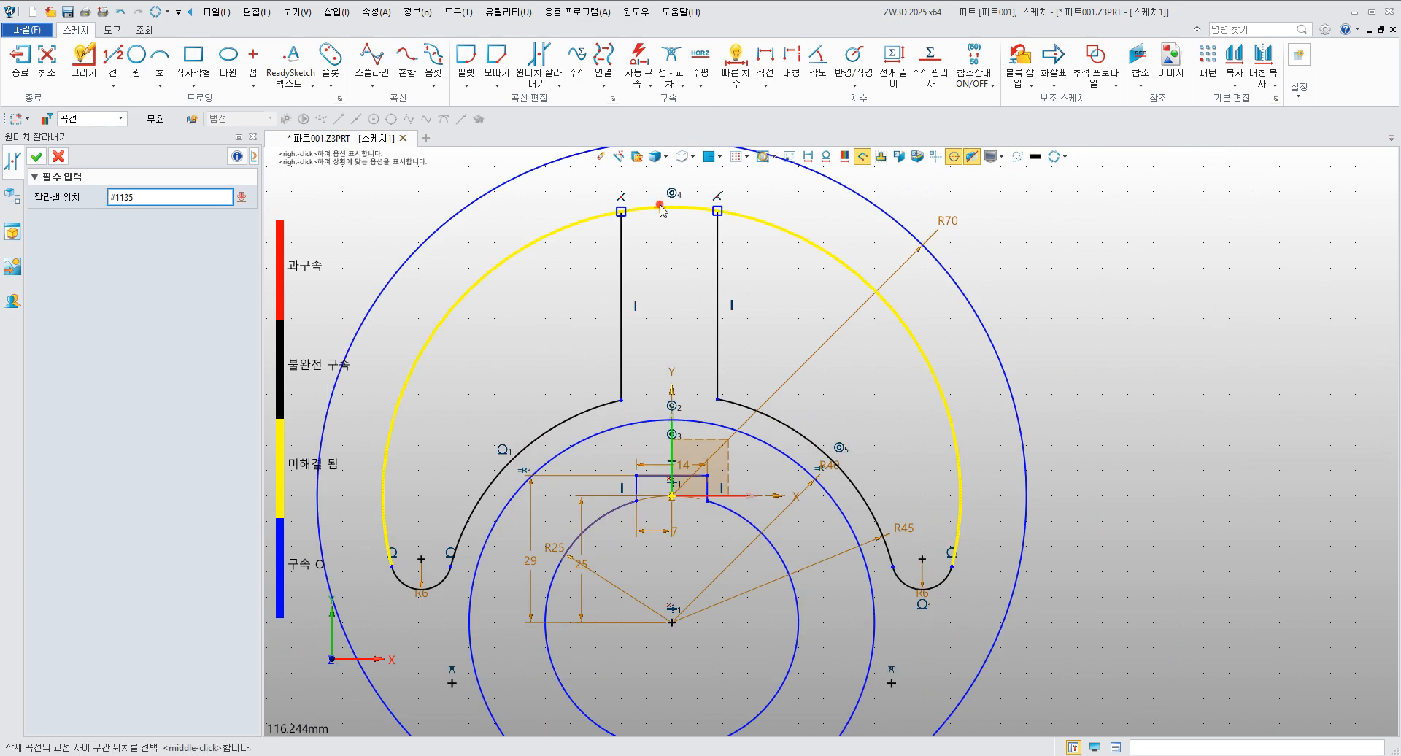
{"action": "left_click", "coordinate": [666, 208]}
{"action": "middle_click", "coordinate": [662, 307]}
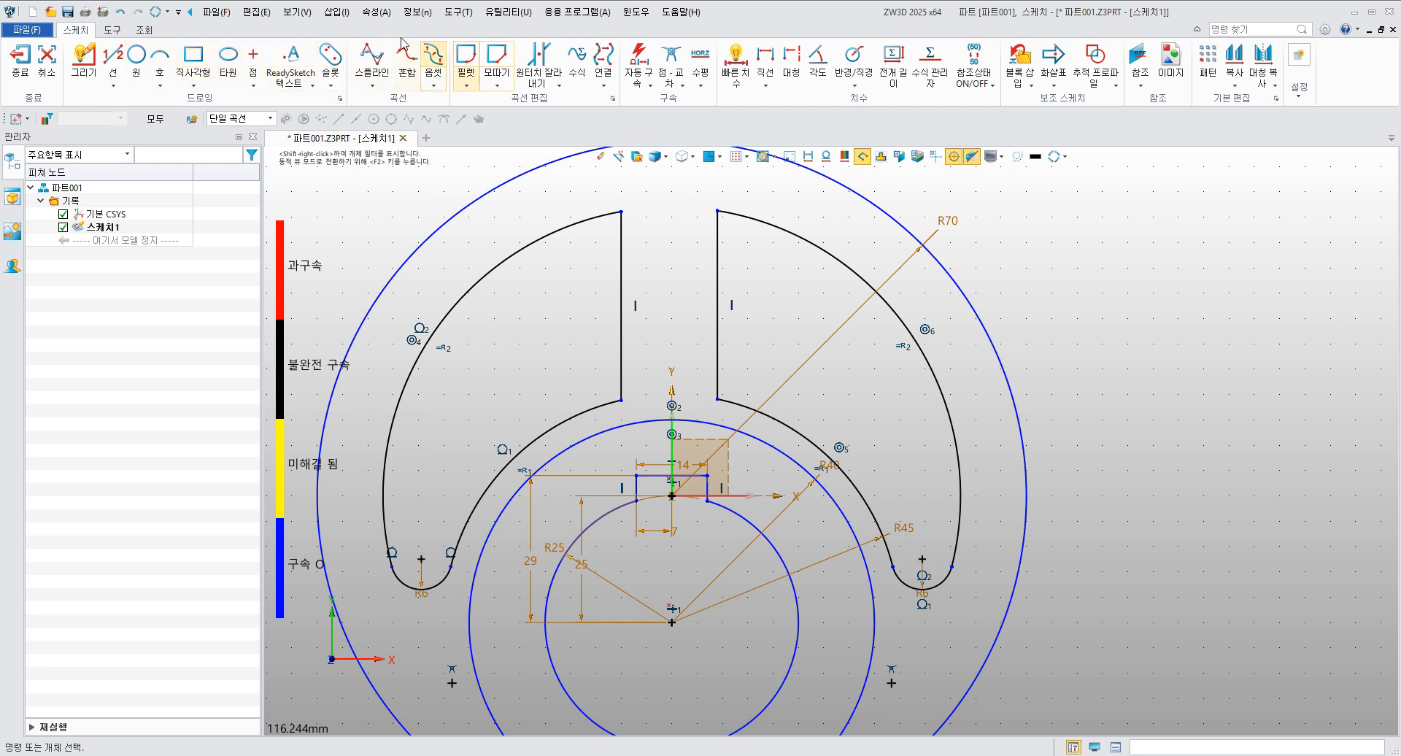
- Dimension the distance between the two vertical rib lines as 12 mm
{"action": "left_click", "coordinate": [735, 65]}
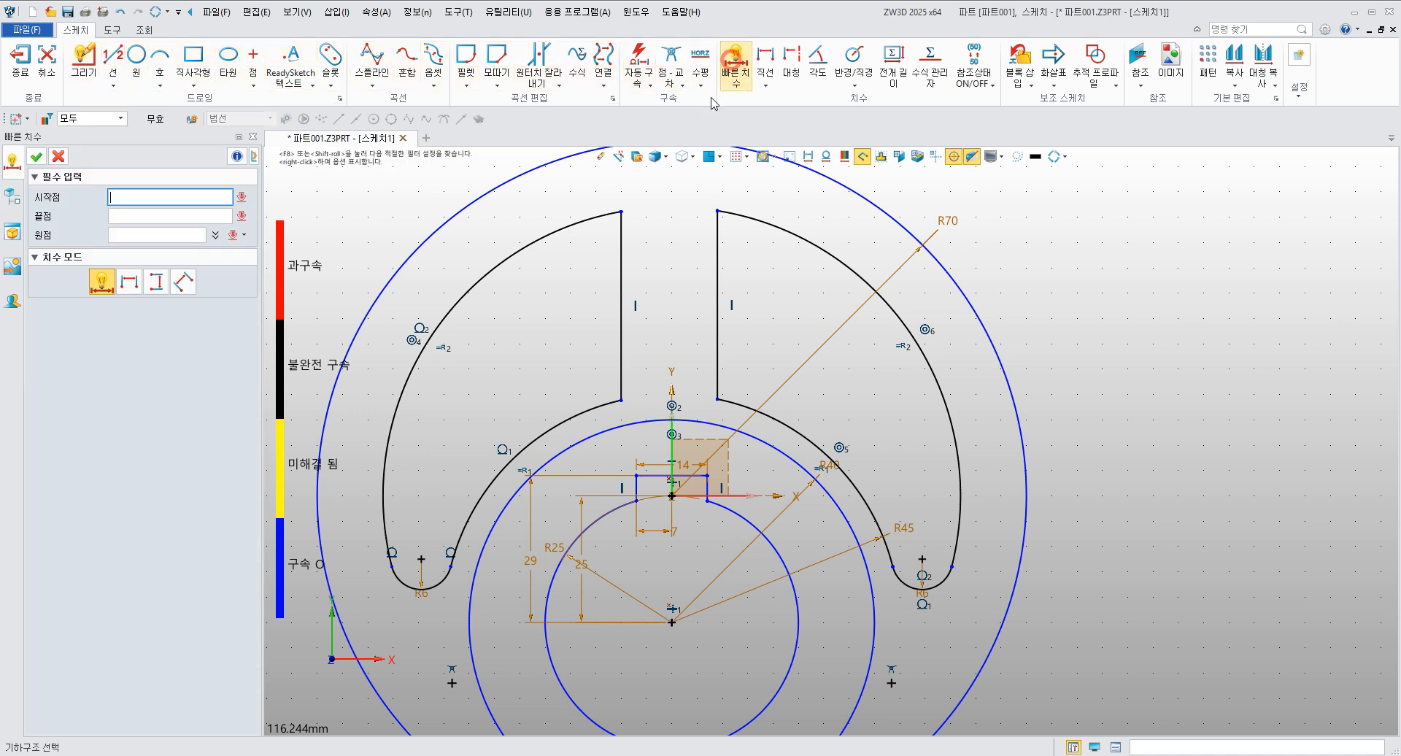
{"action": "left_click", "coordinate": [620, 257]}
{"action": "left_click", "coordinate": [719, 257]}
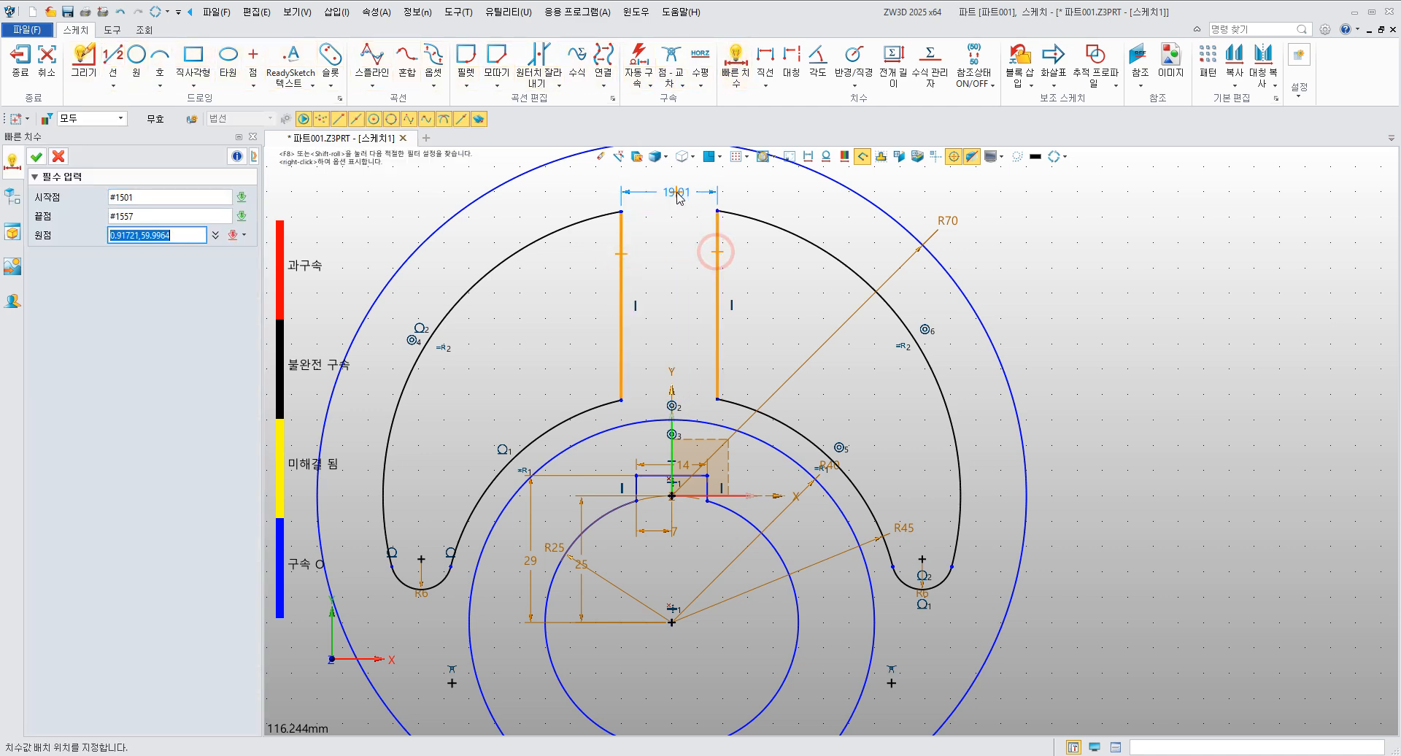
{"action": "left_click", "coordinate": [678, 192]}
{"action": "type", "text": "12"}
{"action": "key", "text": "Return"}
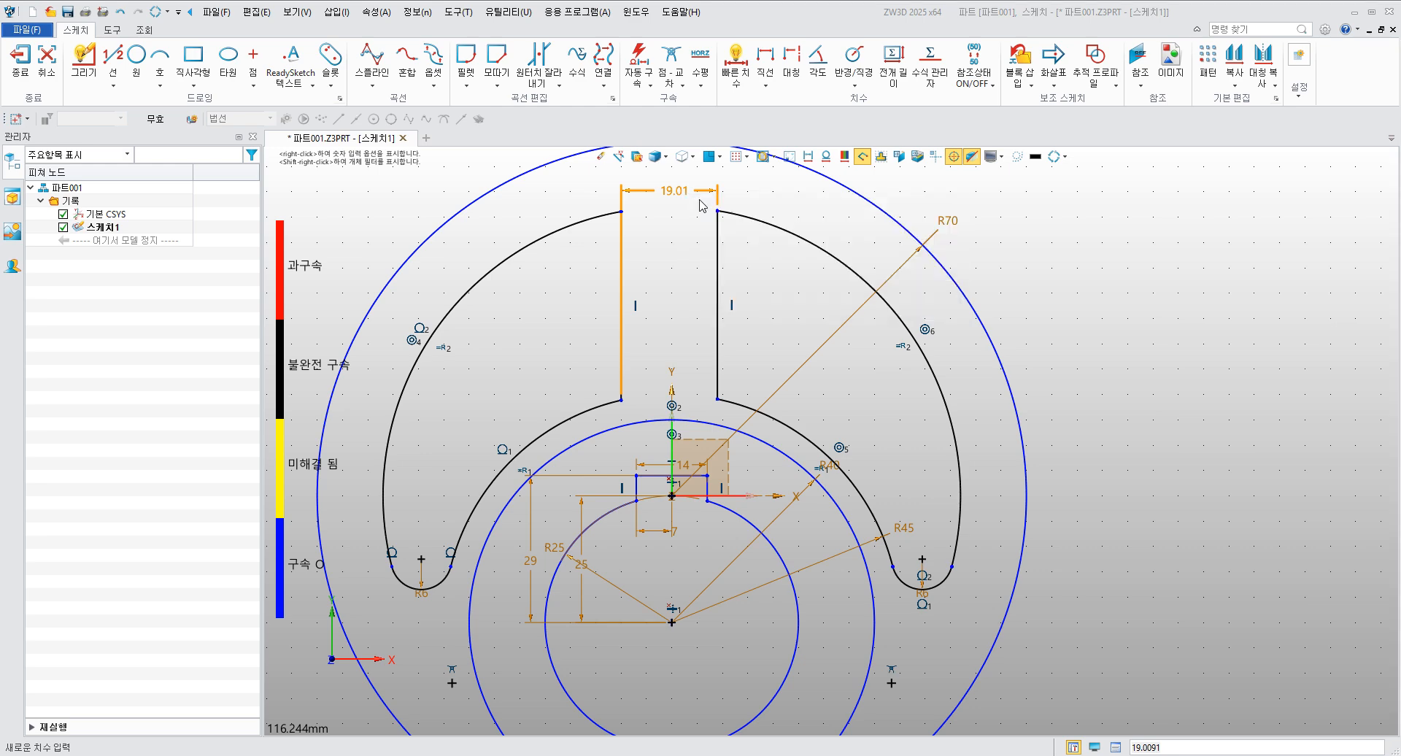
- Dimension the right rib line's horizontal distance from the origin as 6 mm to centre the rib
{"action": "left_click", "coordinate": [684, 341]}
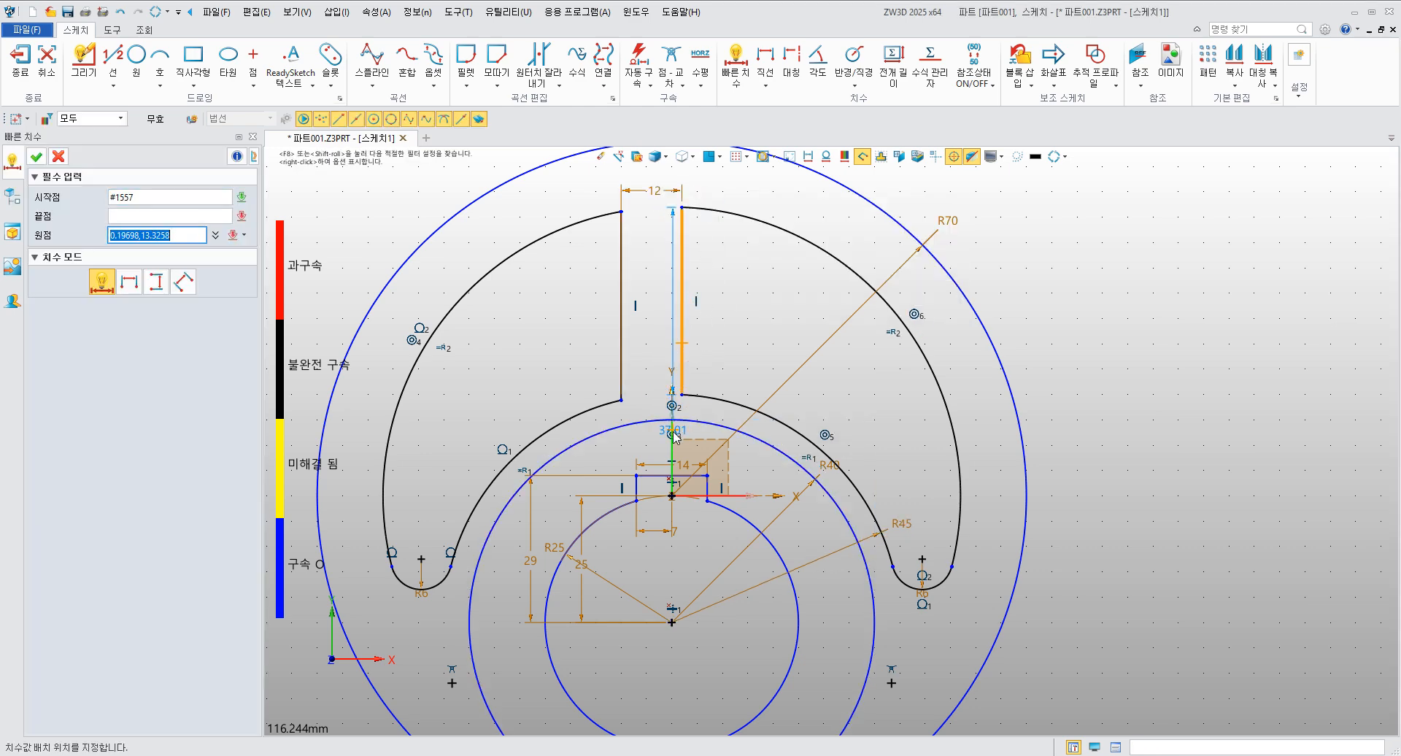
{"action": "left_click", "coordinate": [671, 496]}
{"action": "left_click", "coordinate": [669, 338]}
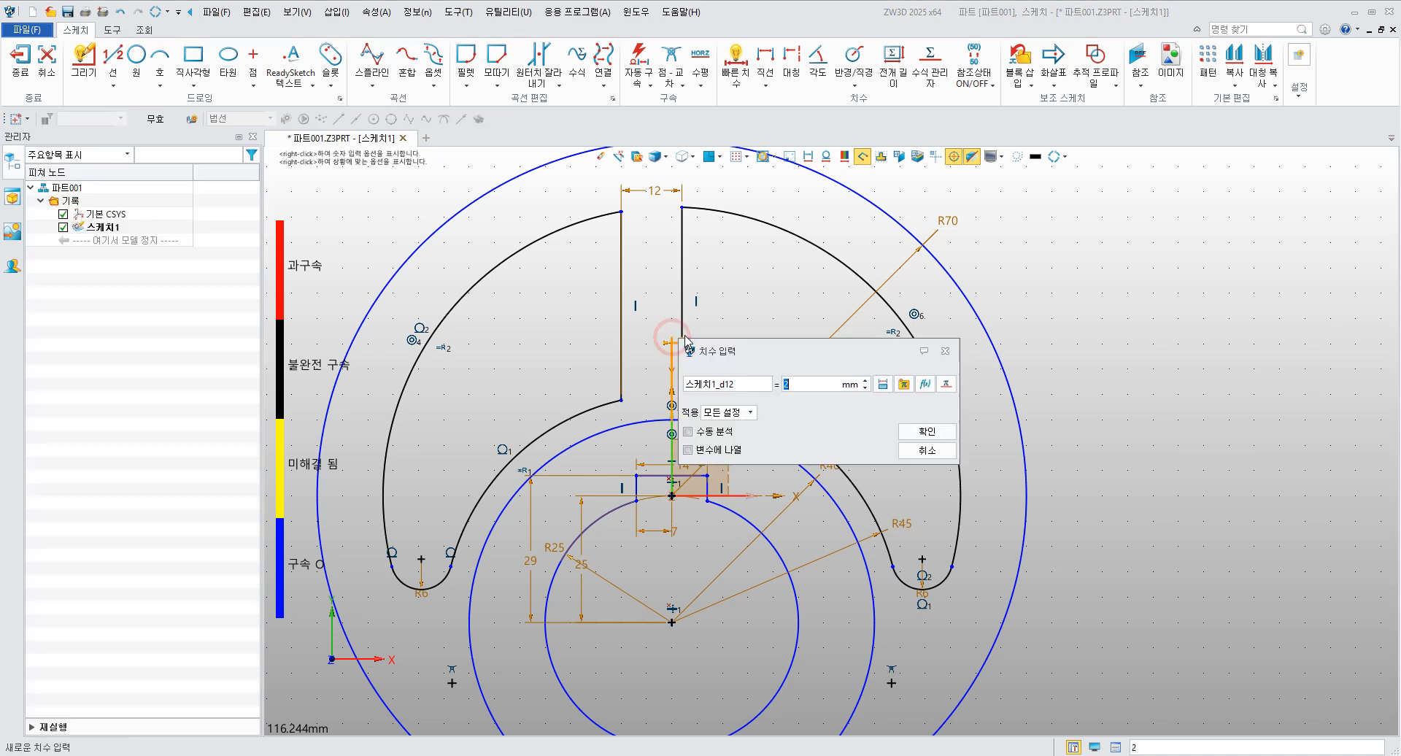
{"action": "key", "text": "Return"}
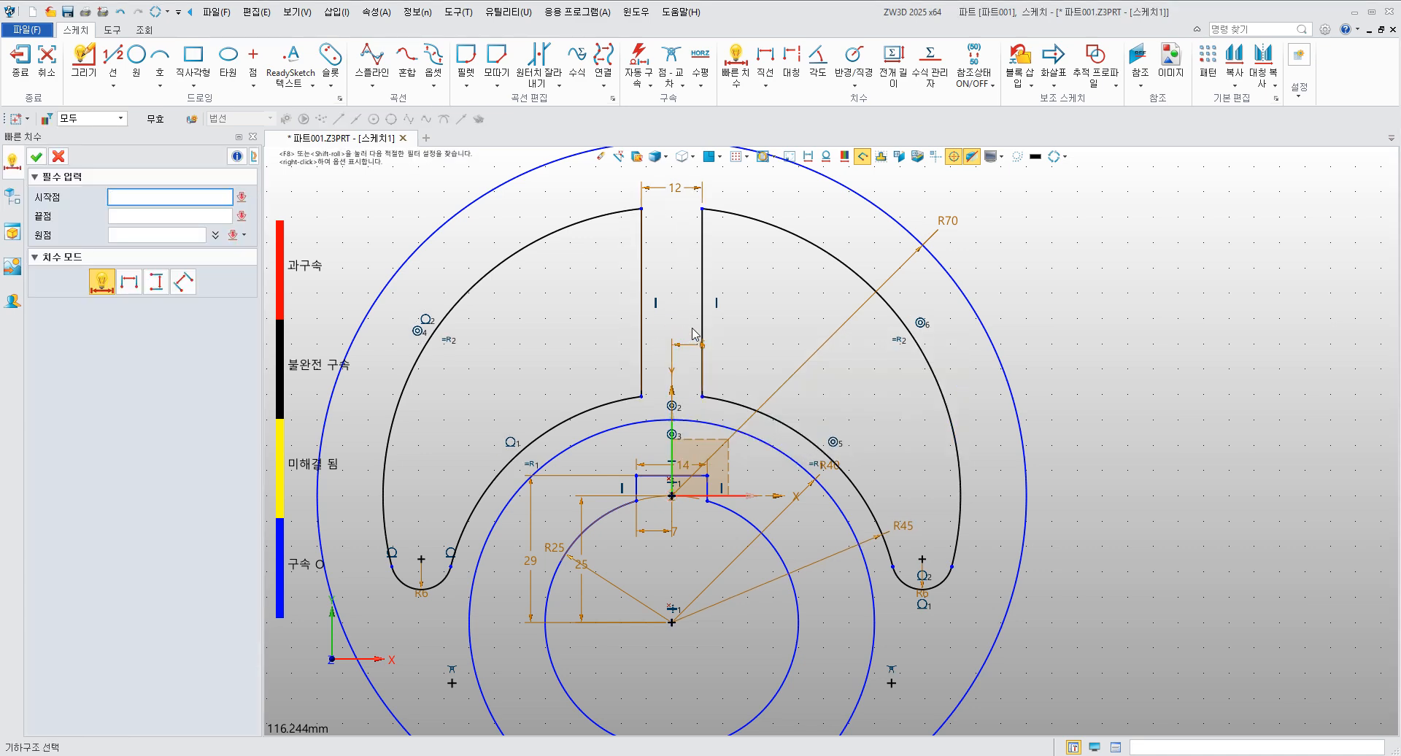
{"action": "scroll", "coordinate": [691, 286], "scroll_direction": "down", "scroll_amount": 1}
{"action": "scroll", "coordinate": [690, 281], "scroll_direction": "down", "scroll_amount": 1}
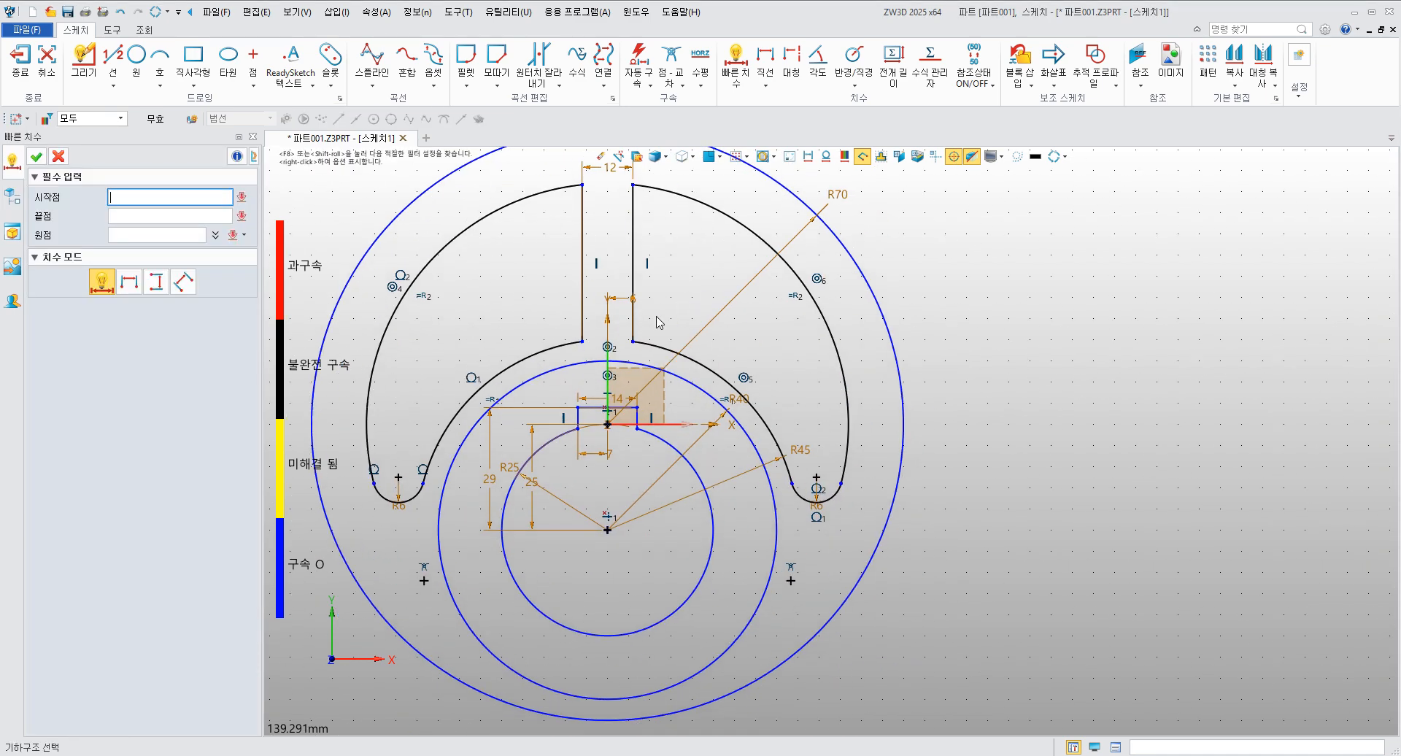
{"action": "scroll", "coordinate": [611, 313], "scroll_direction": "up", "scroll_amount": 1}
{"action": "scroll", "coordinate": [600, 315], "scroll_direction": "down", "scroll_amount": 2}
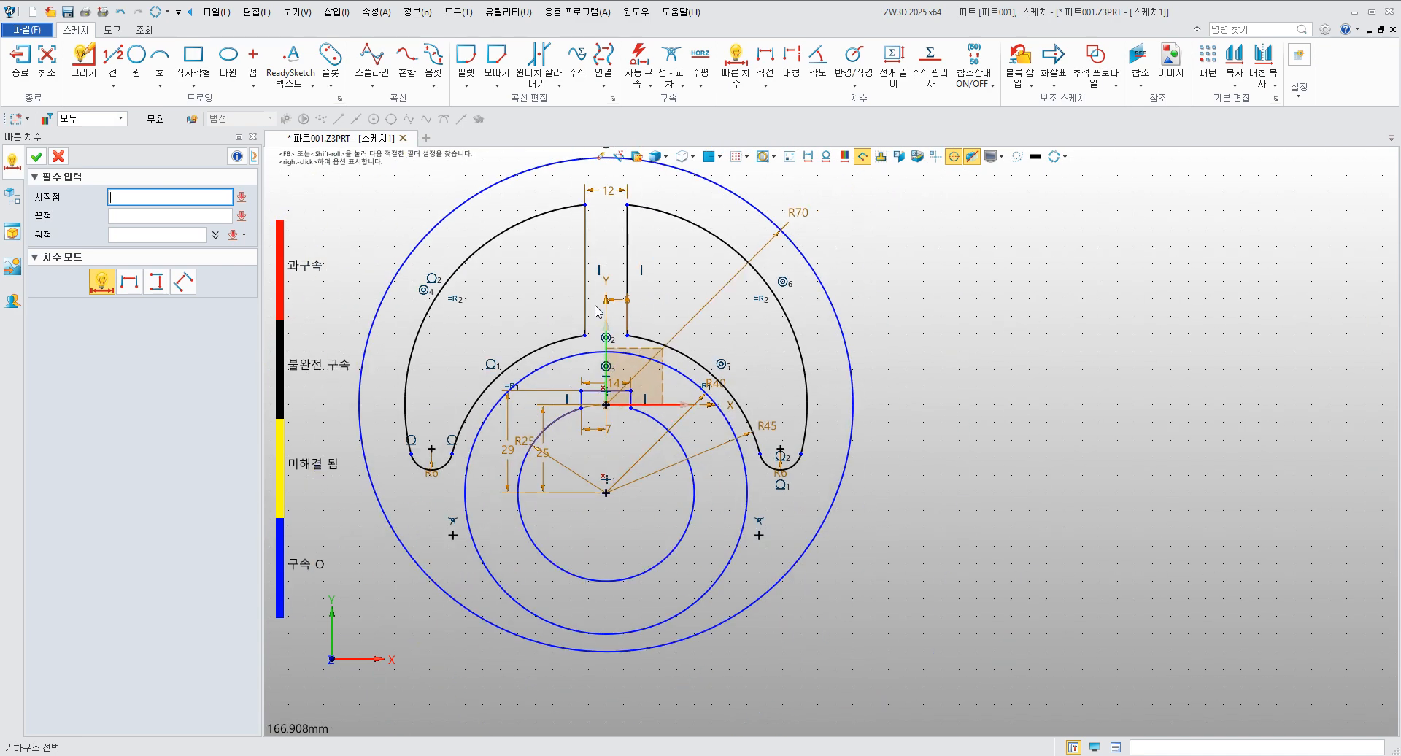
- Try moving the right pocket's inner arc and straight edge to check how they are constrained
{"action": "key", "text": "Escape"}
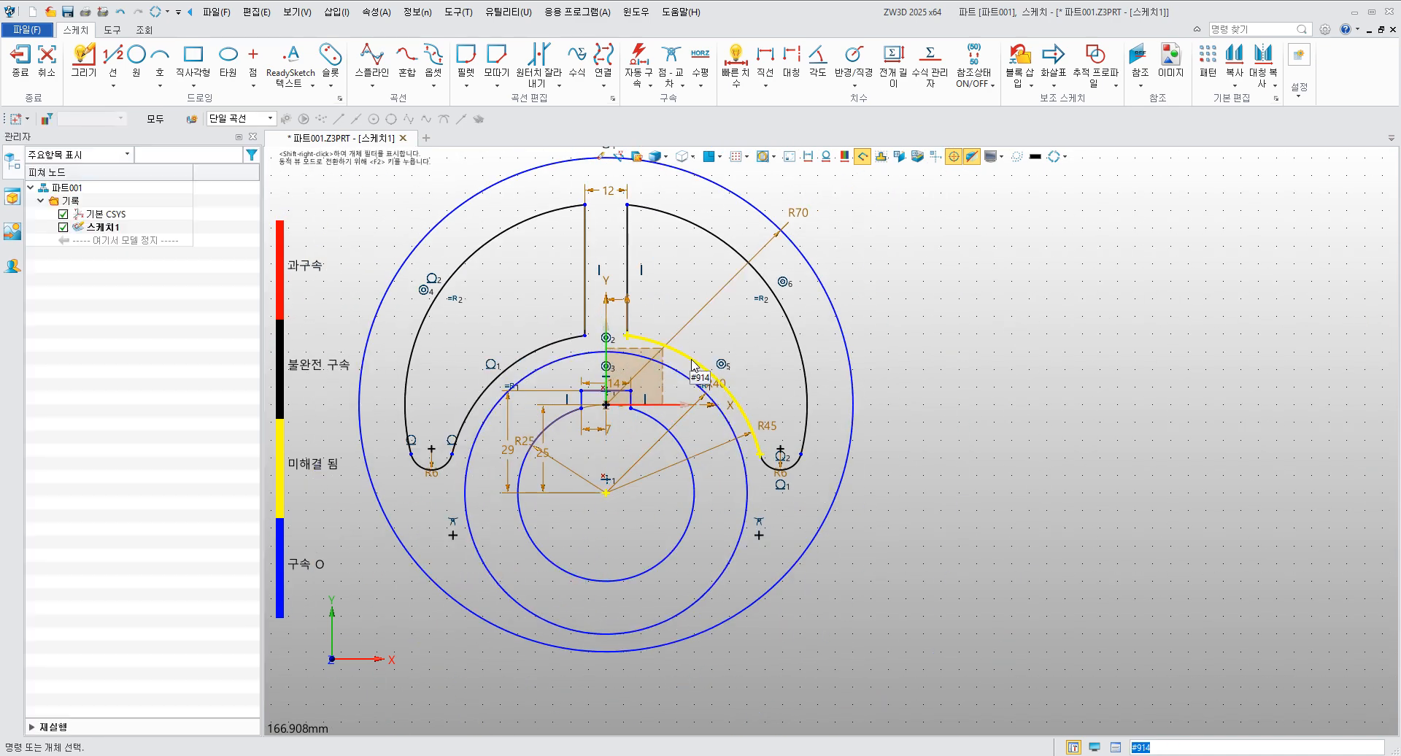
{"action": "left_click_drag", "start_coordinate": [694, 358], "coordinate": [711, 339]}
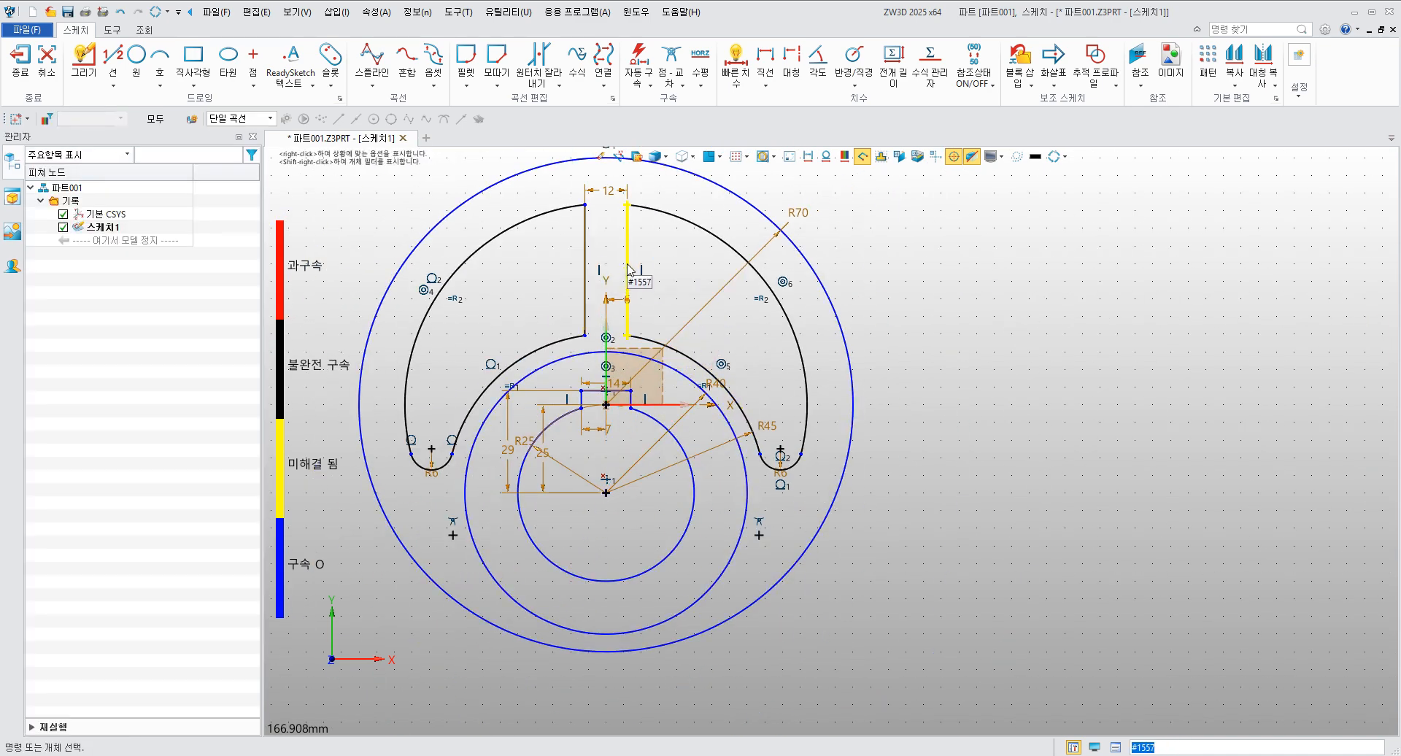
{"action": "left_click_drag", "start_coordinate": [627, 262], "coordinate": [660, 260]}
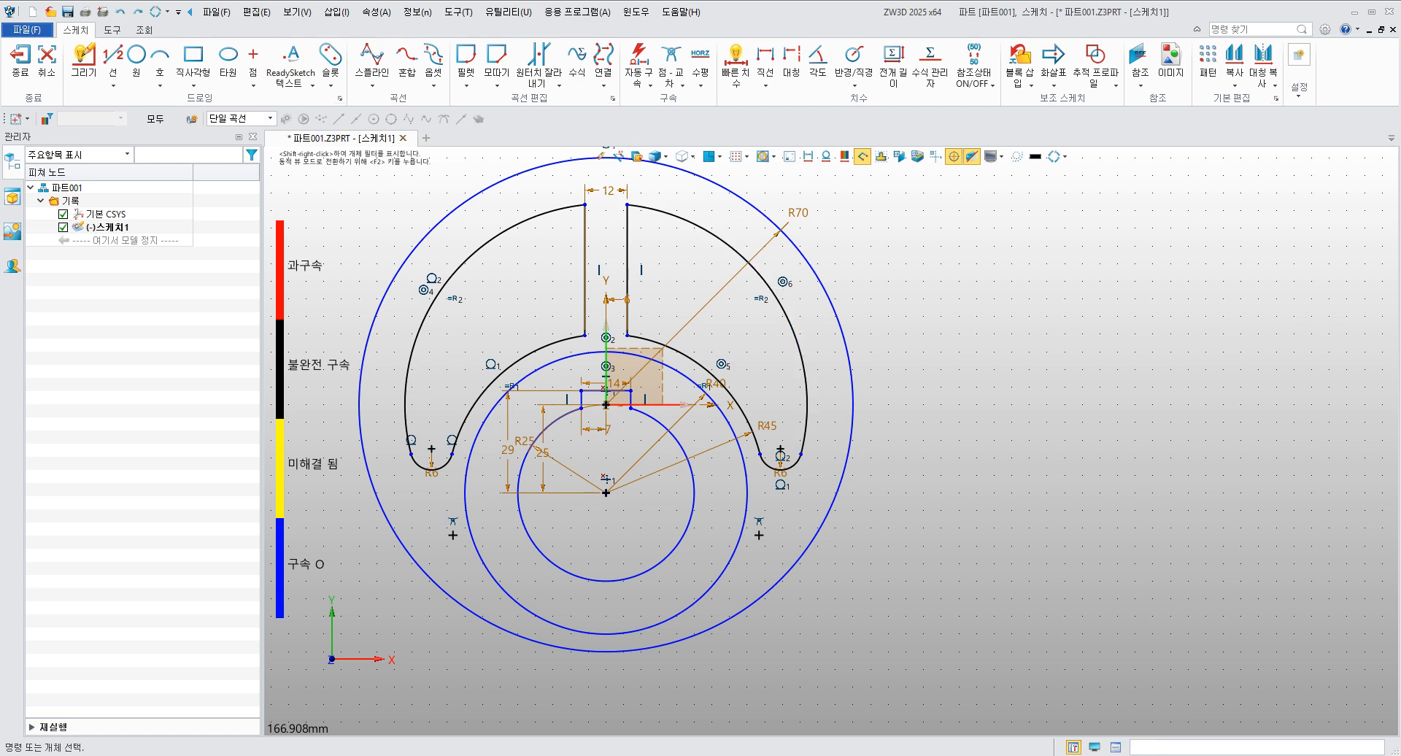
- Check the slide 106 drawing in PowerPoint and dimension the radius of the right pocket's outer arc as 57 mm
{"action": "key", "text": "alt+Tab"}
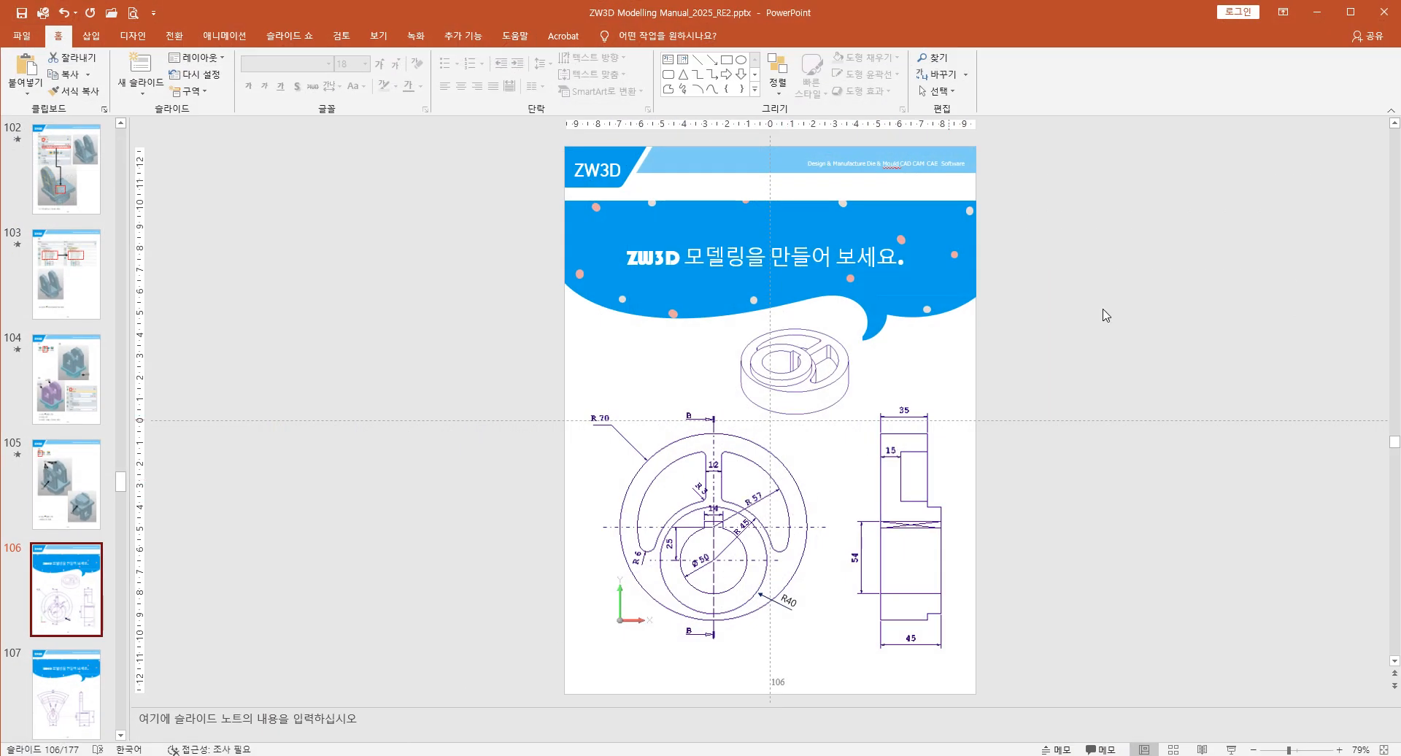
{"action": "left_click", "coordinate": [1317, 13]}
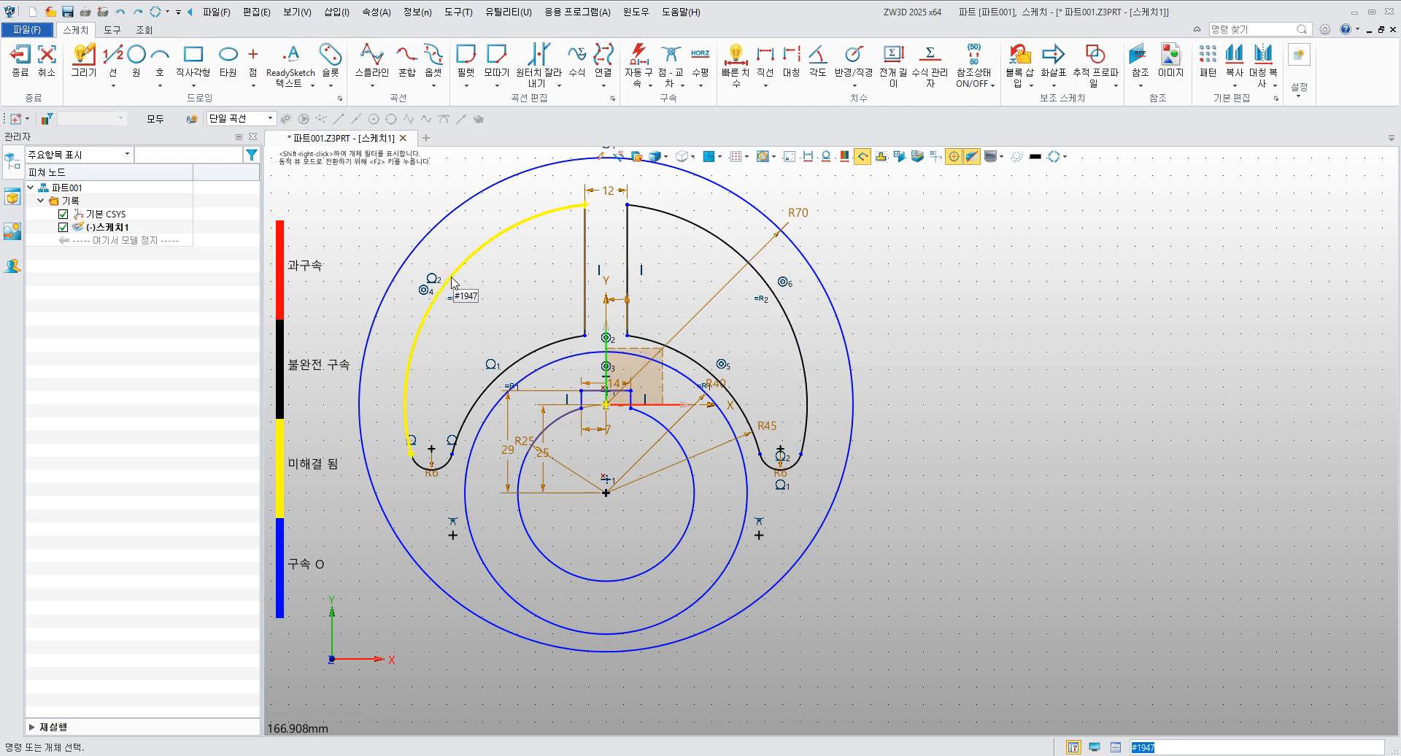
{"action": "left_click", "coordinate": [739, 63]}
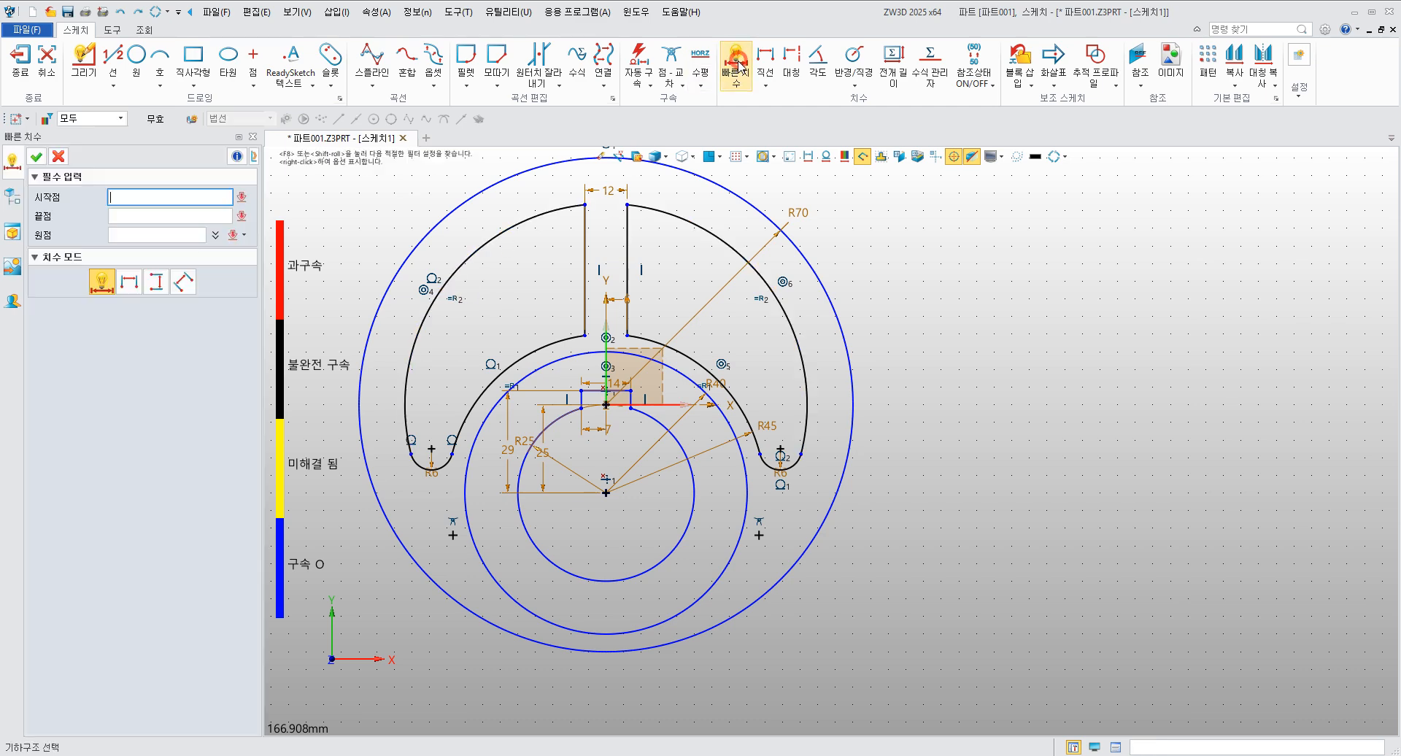
{"action": "left_click", "coordinate": [789, 322]}
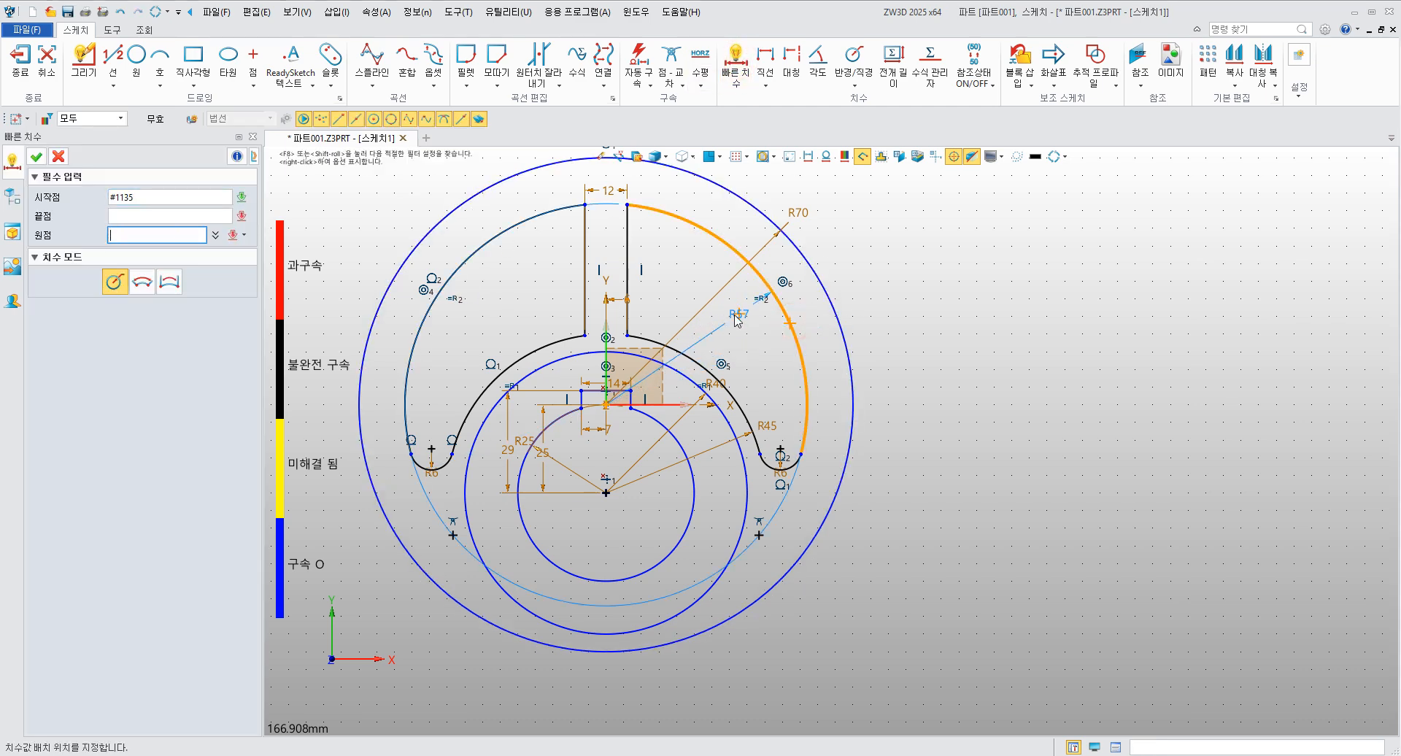
{"action": "left_click", "coordinate": [721, 312]}
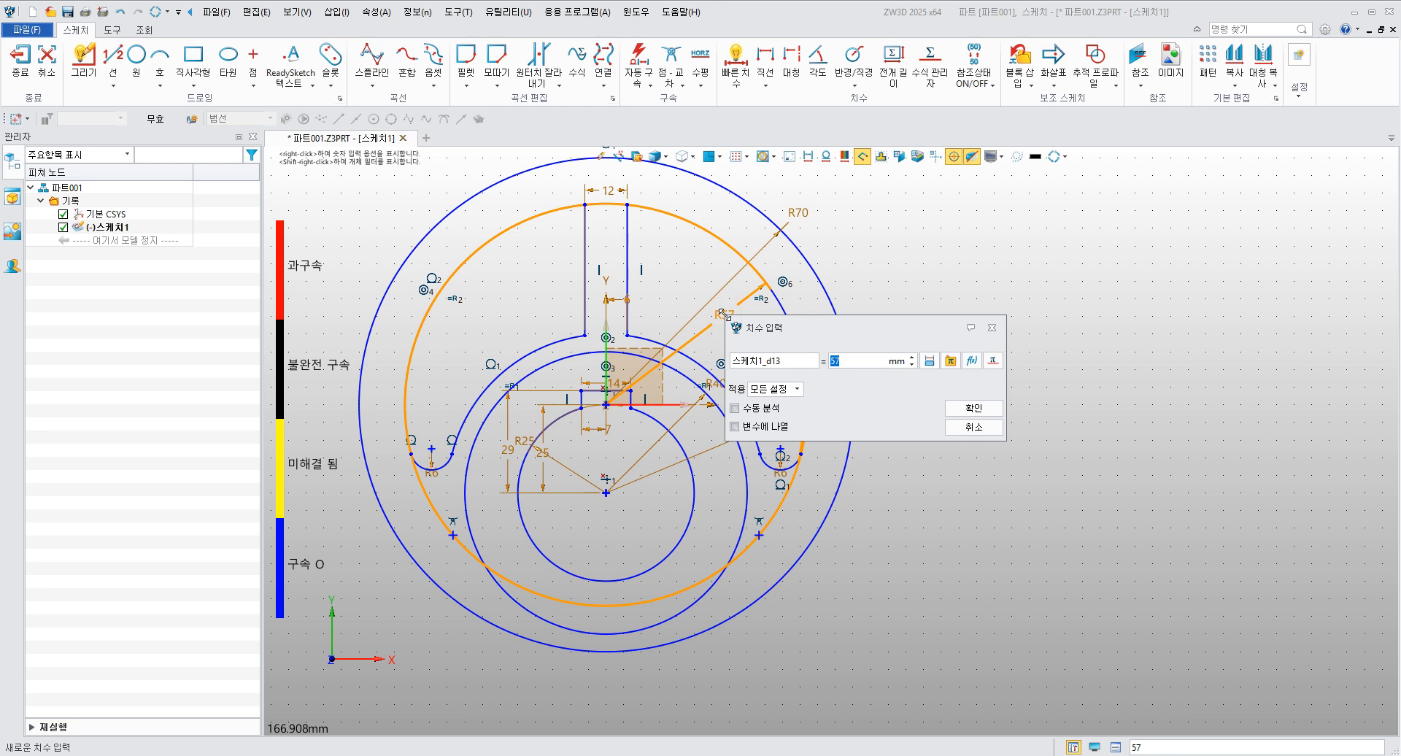
{"action": "left_click", "coordinate": [976, 409]}
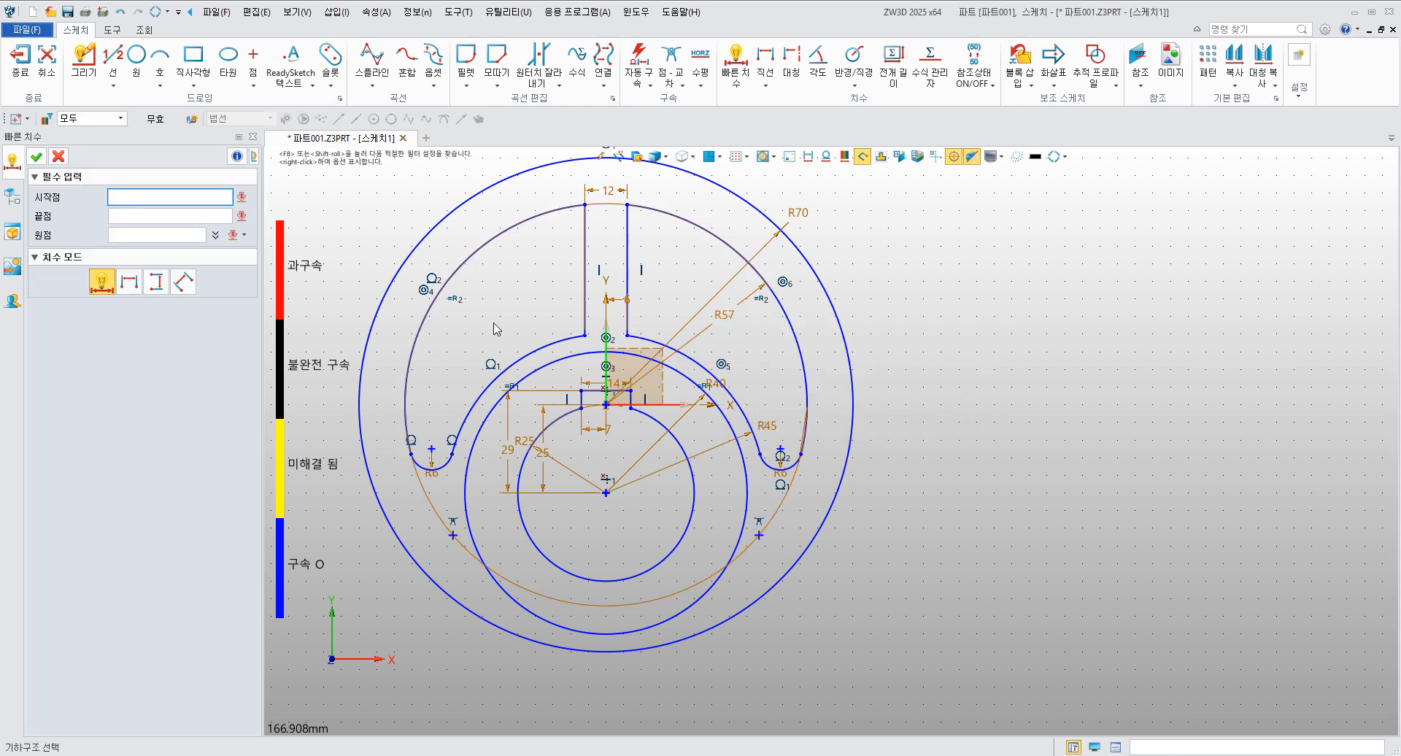
{"action": "scroll", "coordinate": [403, 423], "scroll_direction": "up", "scroll_amount": 5}
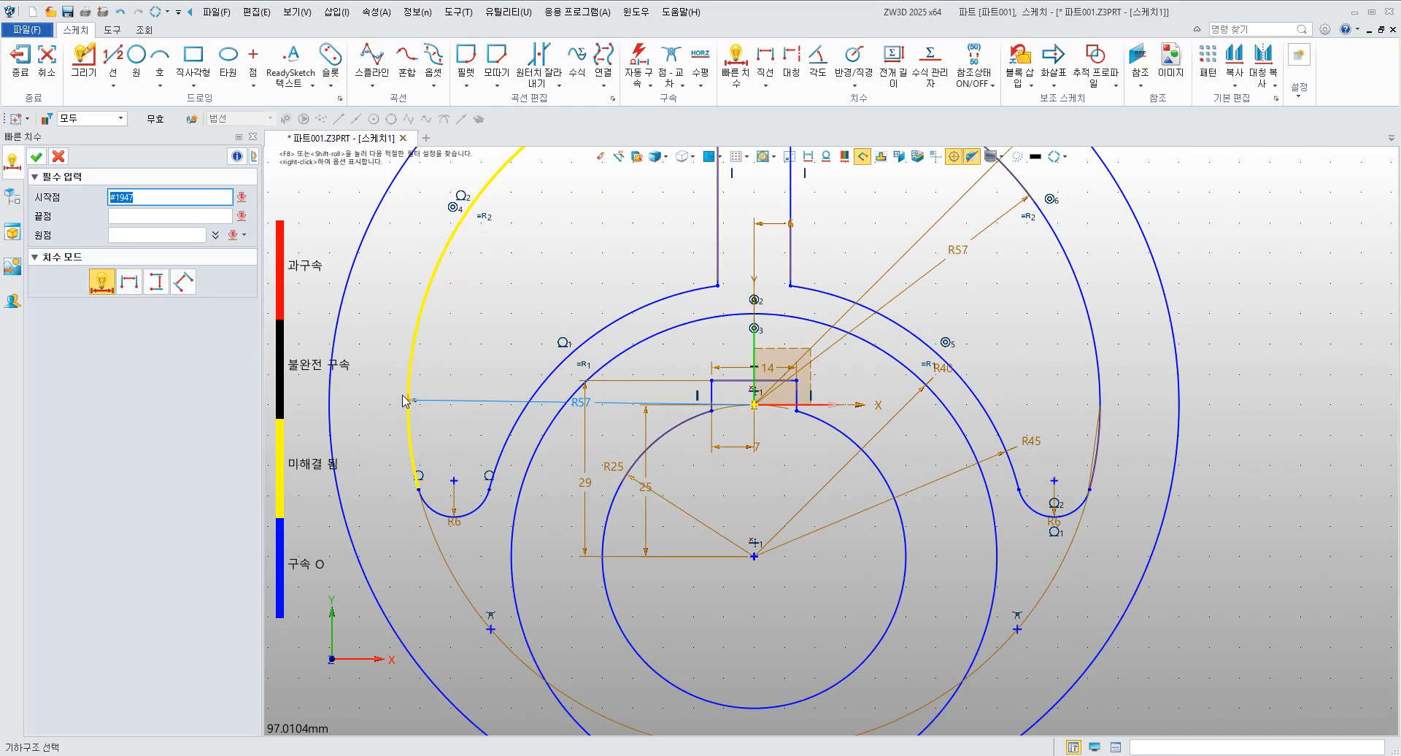
{"action": "scroll", "coordinate": [513, 427], "scroll_direction": "down", "scroll_amount": 6}
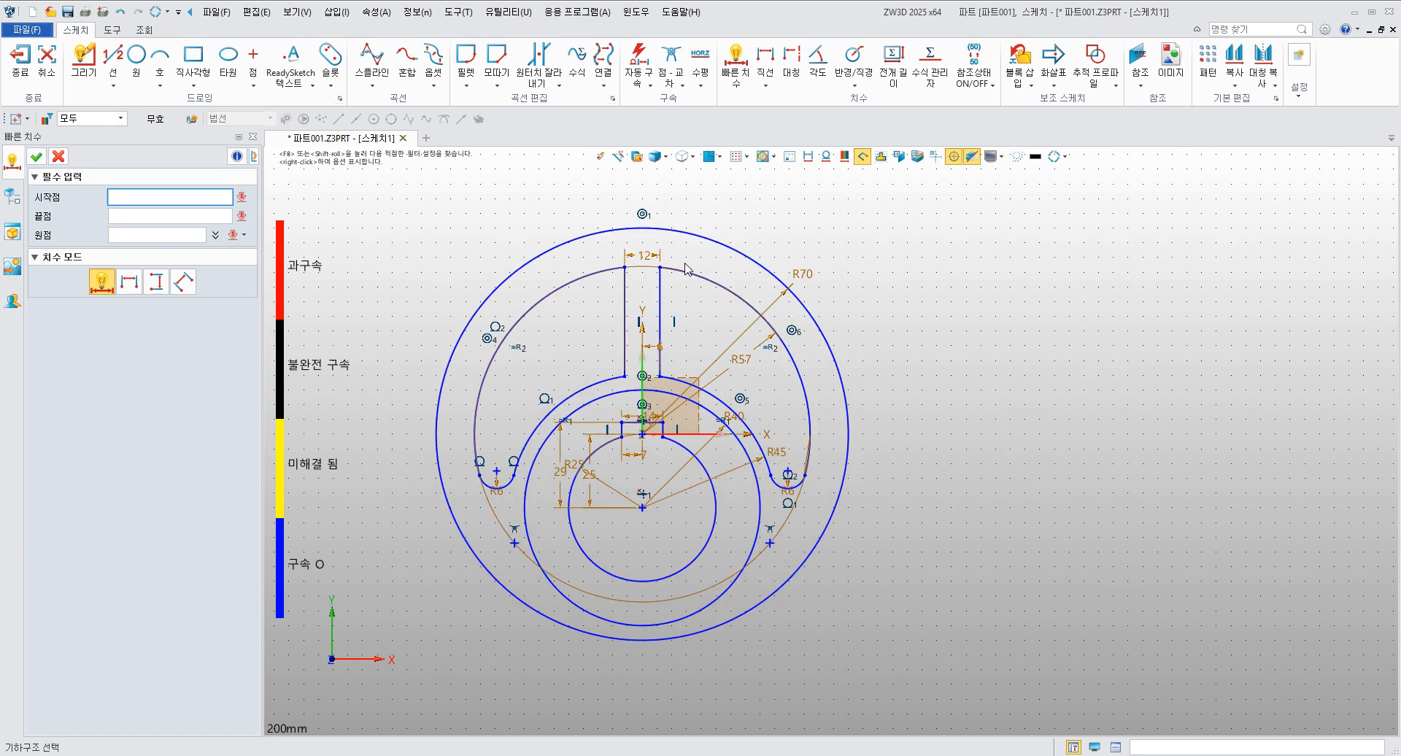
{"action": "scroll", "coordinate": [642, 314], "scroll_direction": "up", "scroll_amount": 3}
{"action": "left_click", "coordinate": [738, 299]}
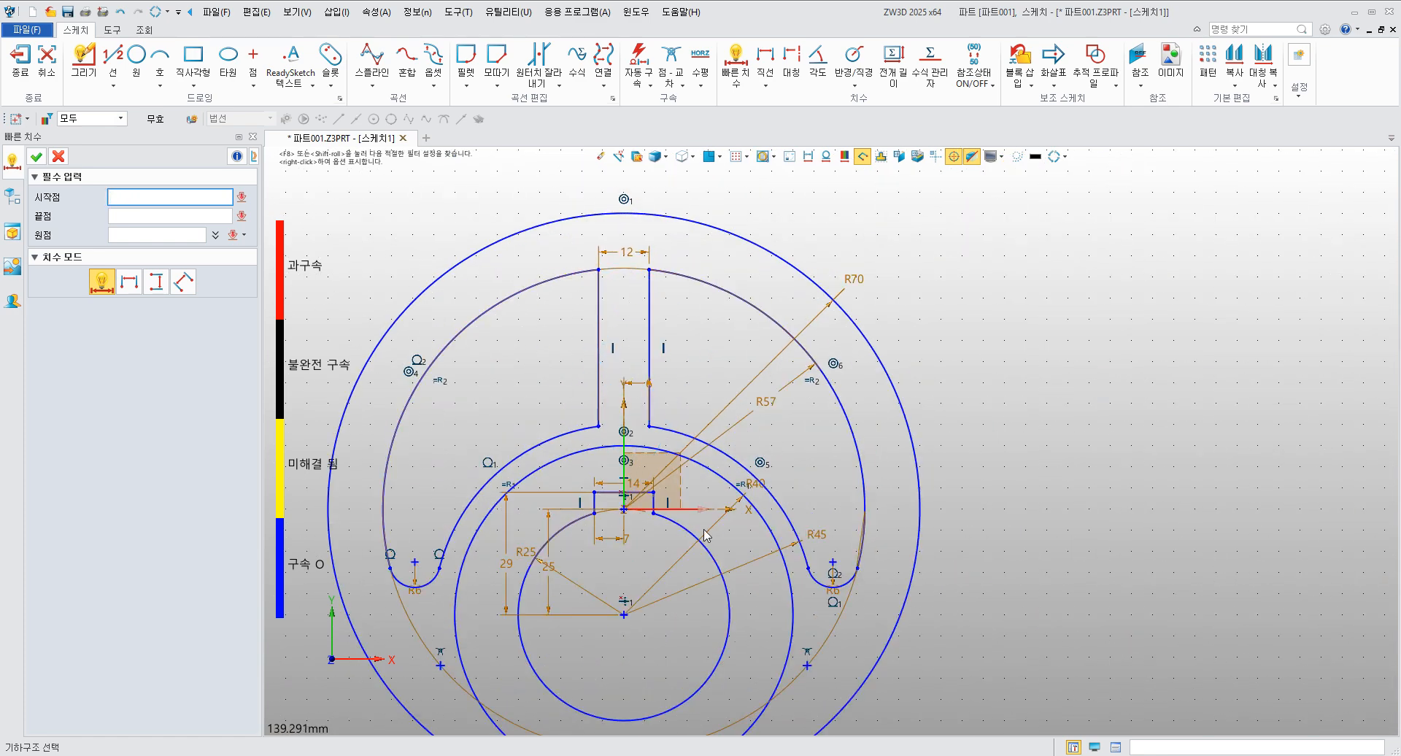
{"action": "scroll", "coordinate": [707, 536], "scroll_direction": "down", "scroll_amount": 2}
{"action": "key", "text": "Escape"}
- Return from the drawing to ZW3D and exit the finished sketch to part modelling
{"action": "scroll", "coordinate": [623, 372], "scroll_direction": "up", "scroll_amount": 1}
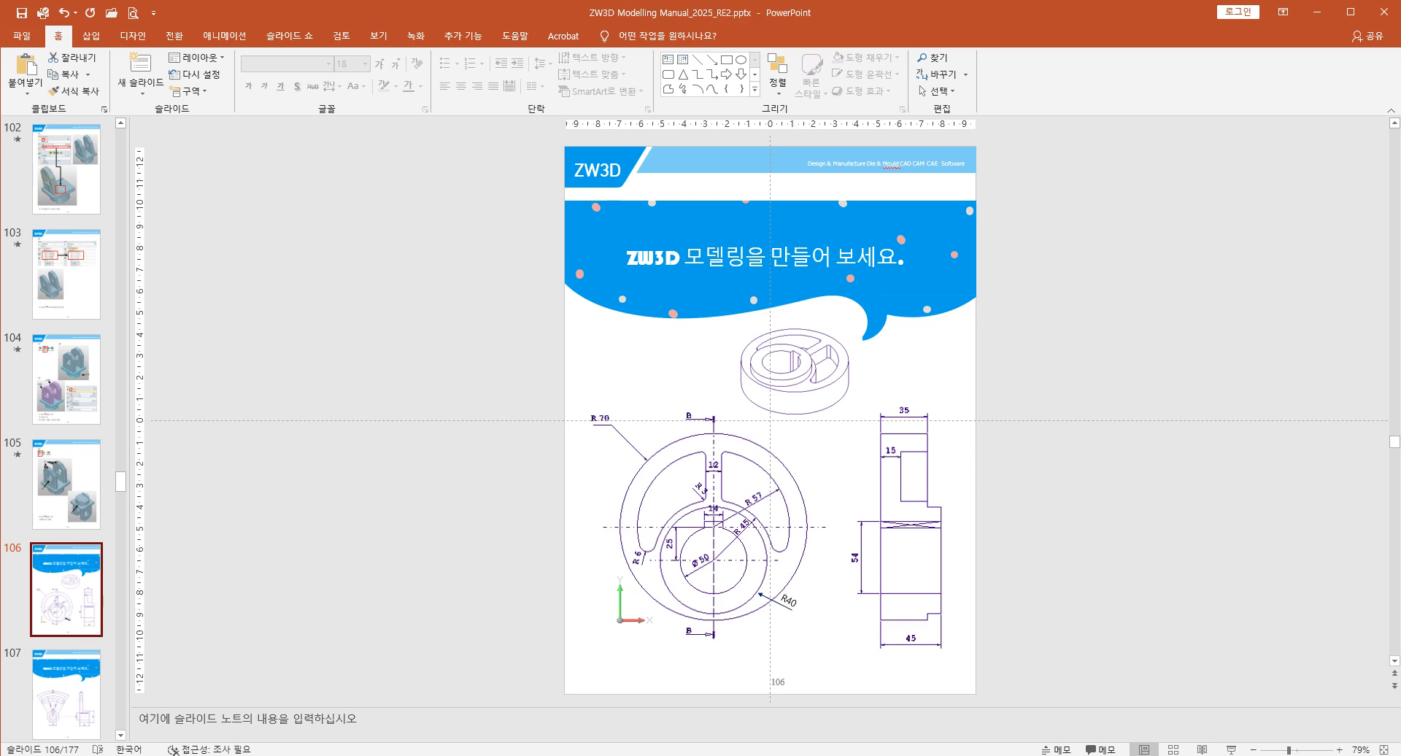
{"action": "key", "text": "alt+Tab"}
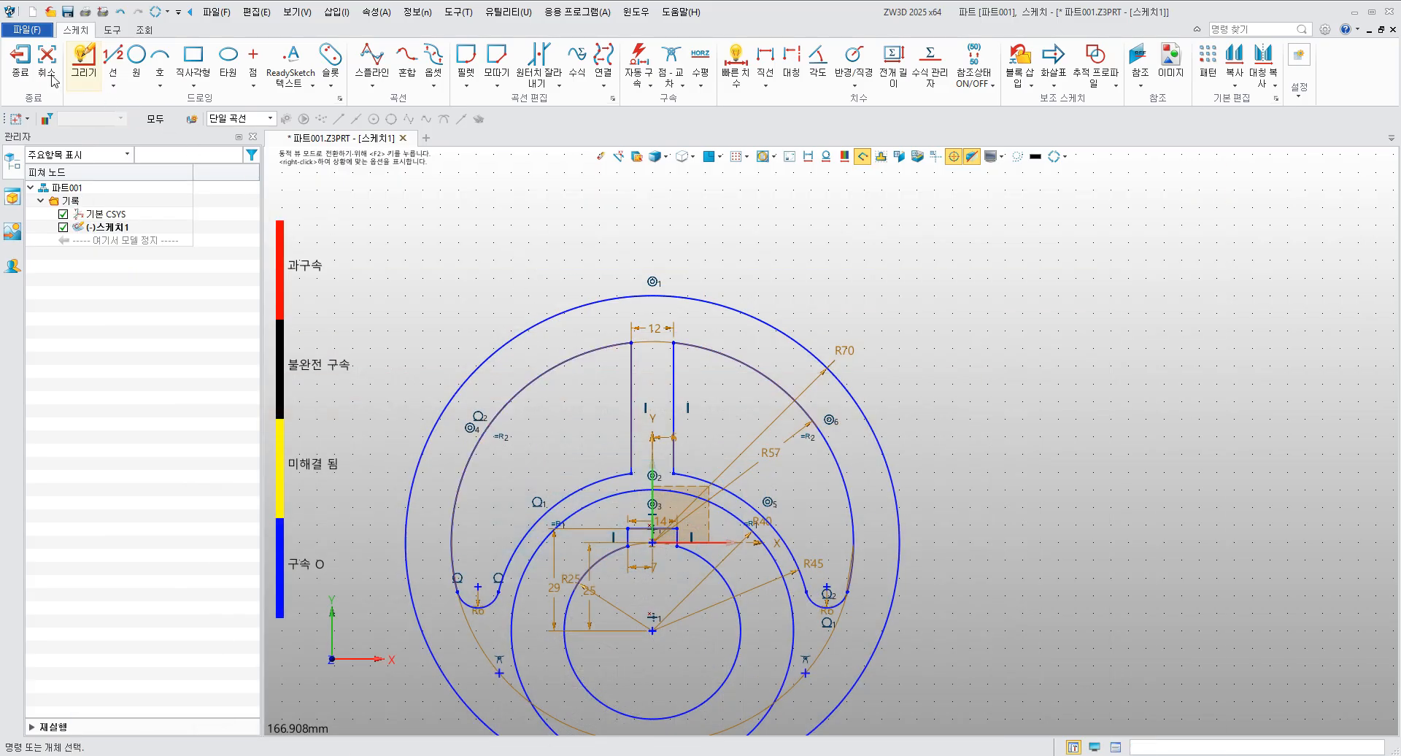
{"action": "left_click", "coordinate": [20, 60]}
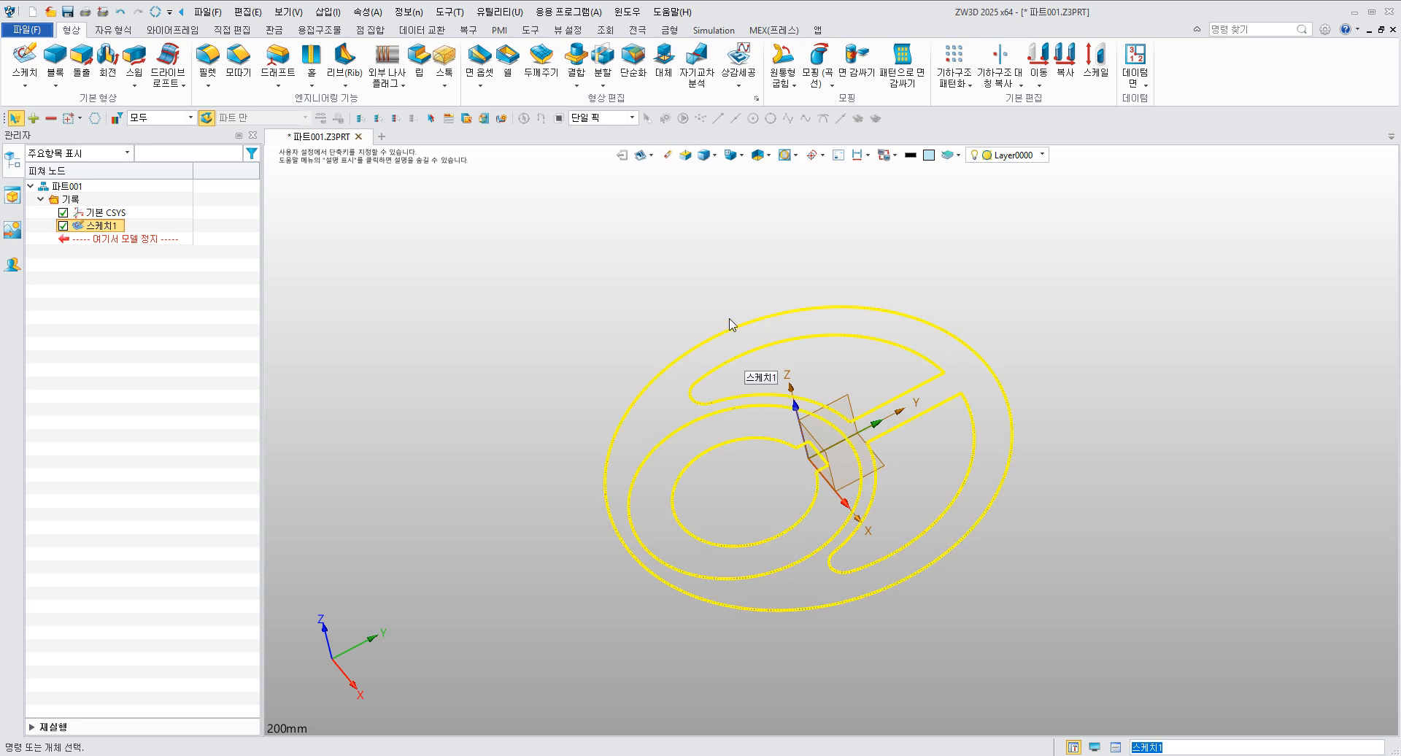
{"action": "left_click", "coordinate": [482, 351]}
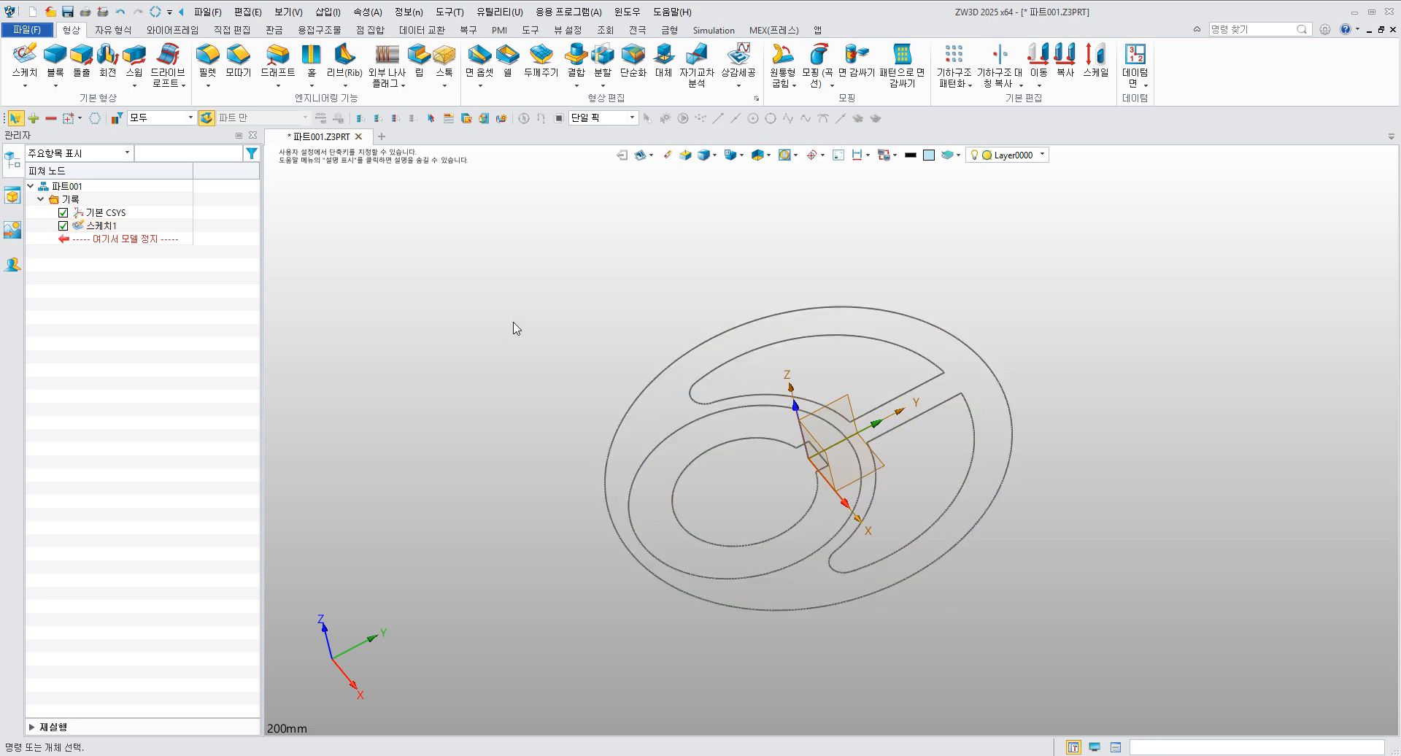
- Start an Extrude using only the sketch's outer R70 circle as the profile, picked through an inserted curve list
{"action": "left_click", "coordinate": [86, 62]}
{"action": "left_click", "coordinate": [781, 454]}
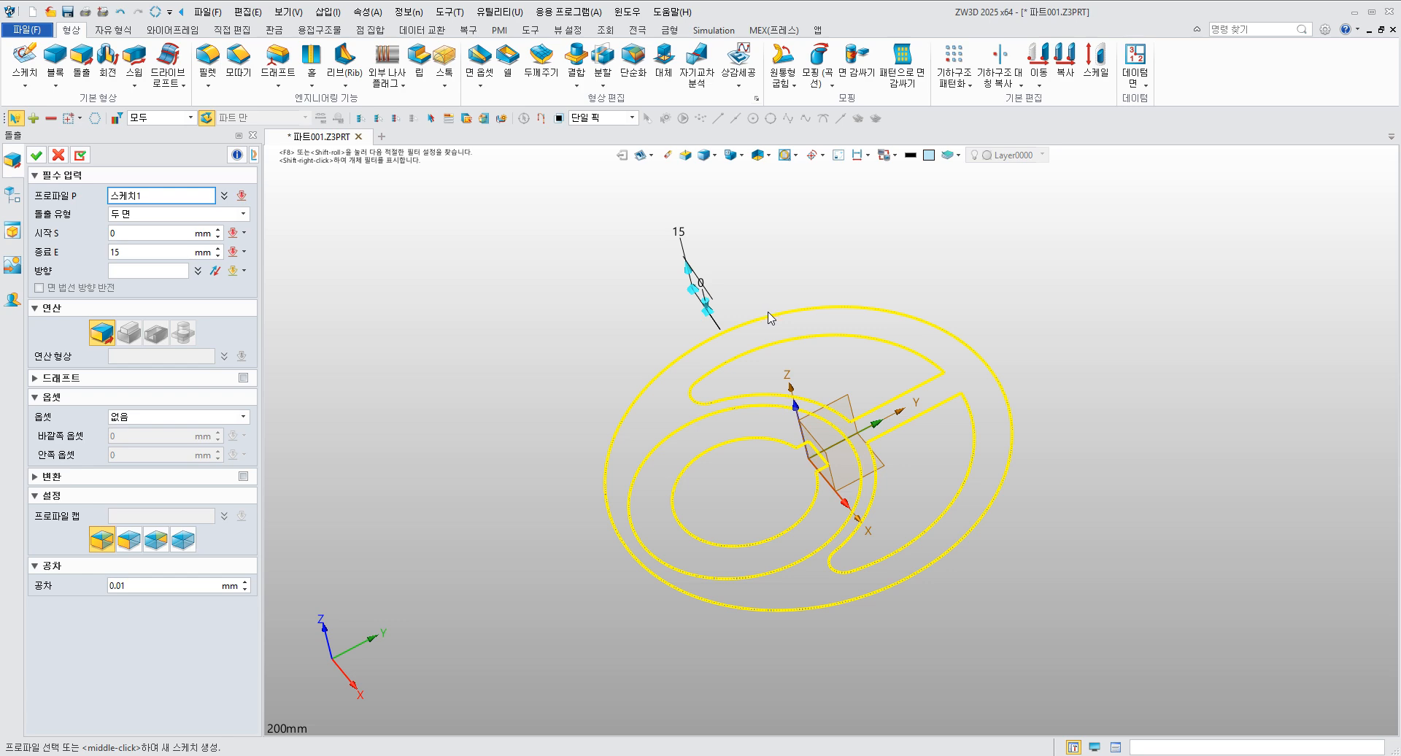
{"action": "left_click", "coordinate": [742, 324]}
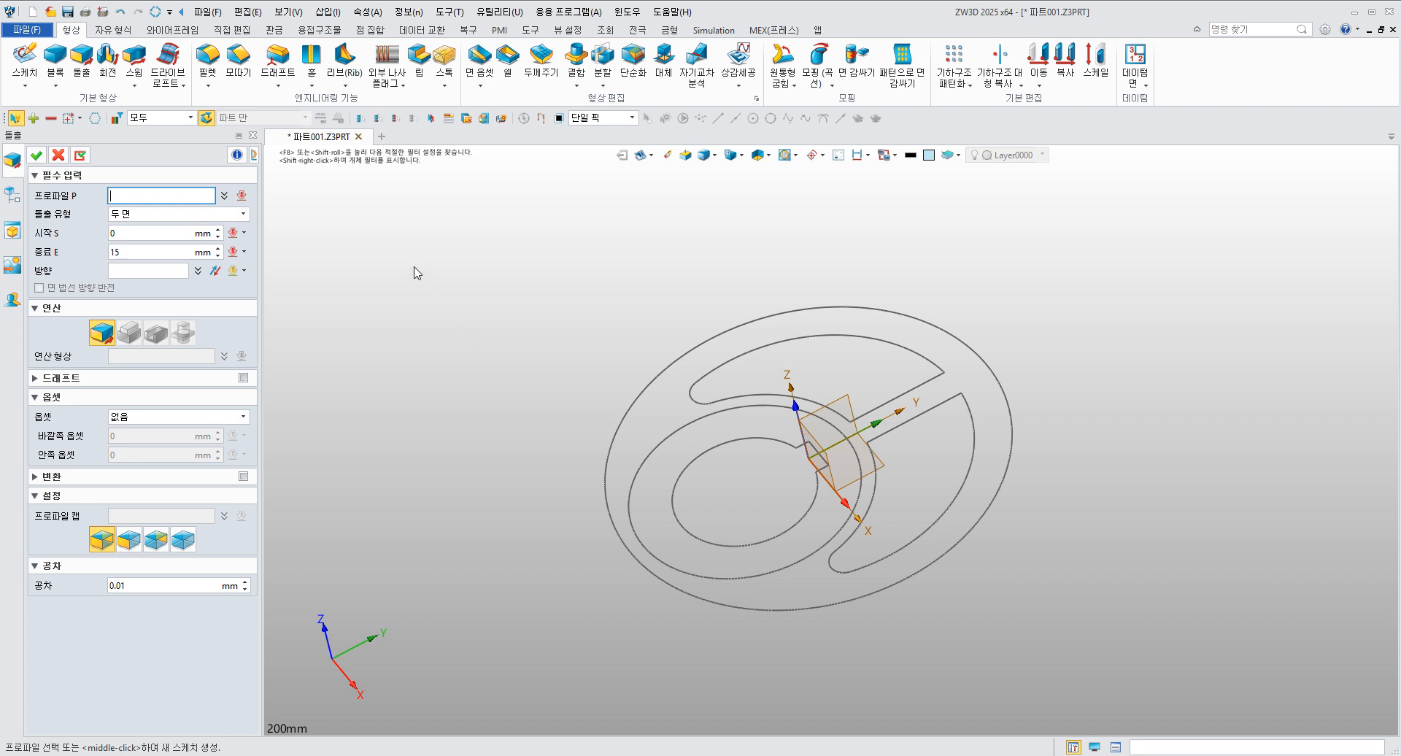
{"action": "right_click", "coordinate": [487, 285]}
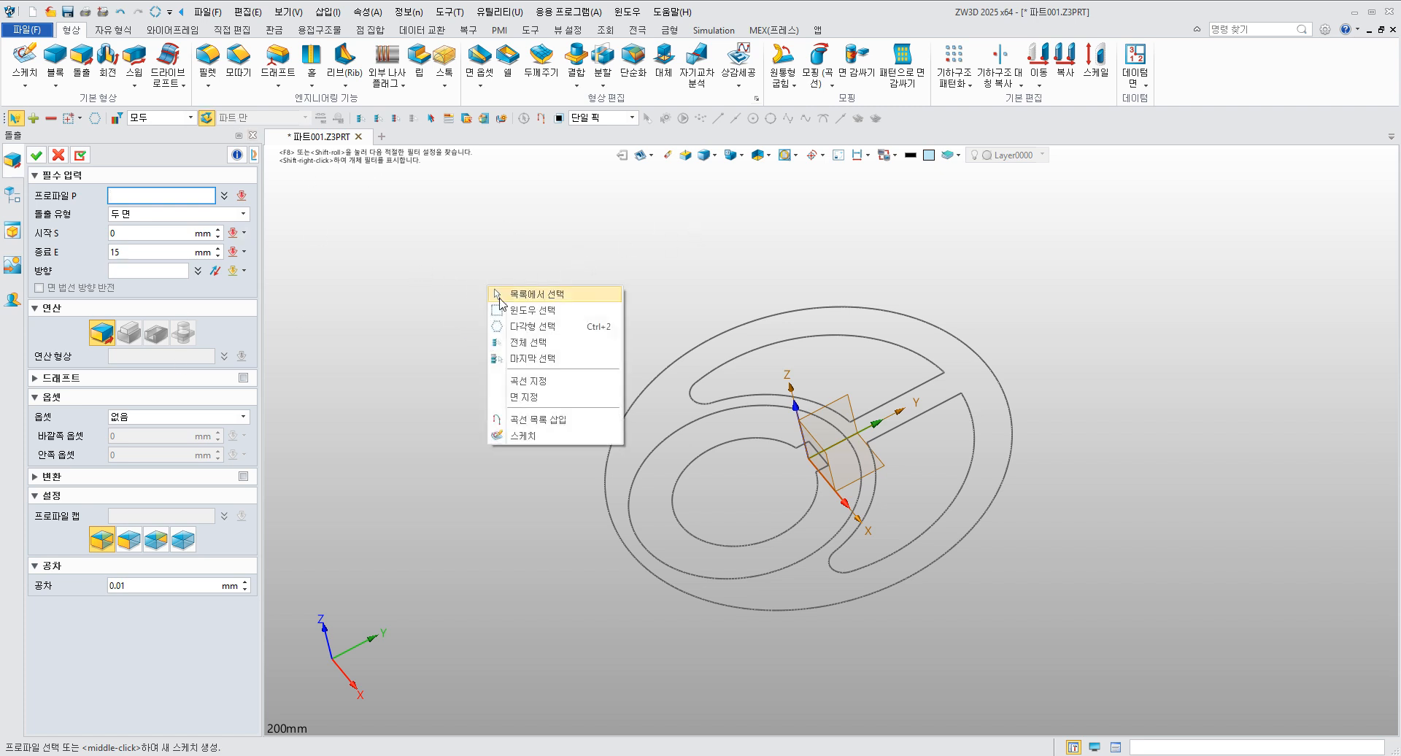
{"action": "left_click", "coordinate": [571, 430]}
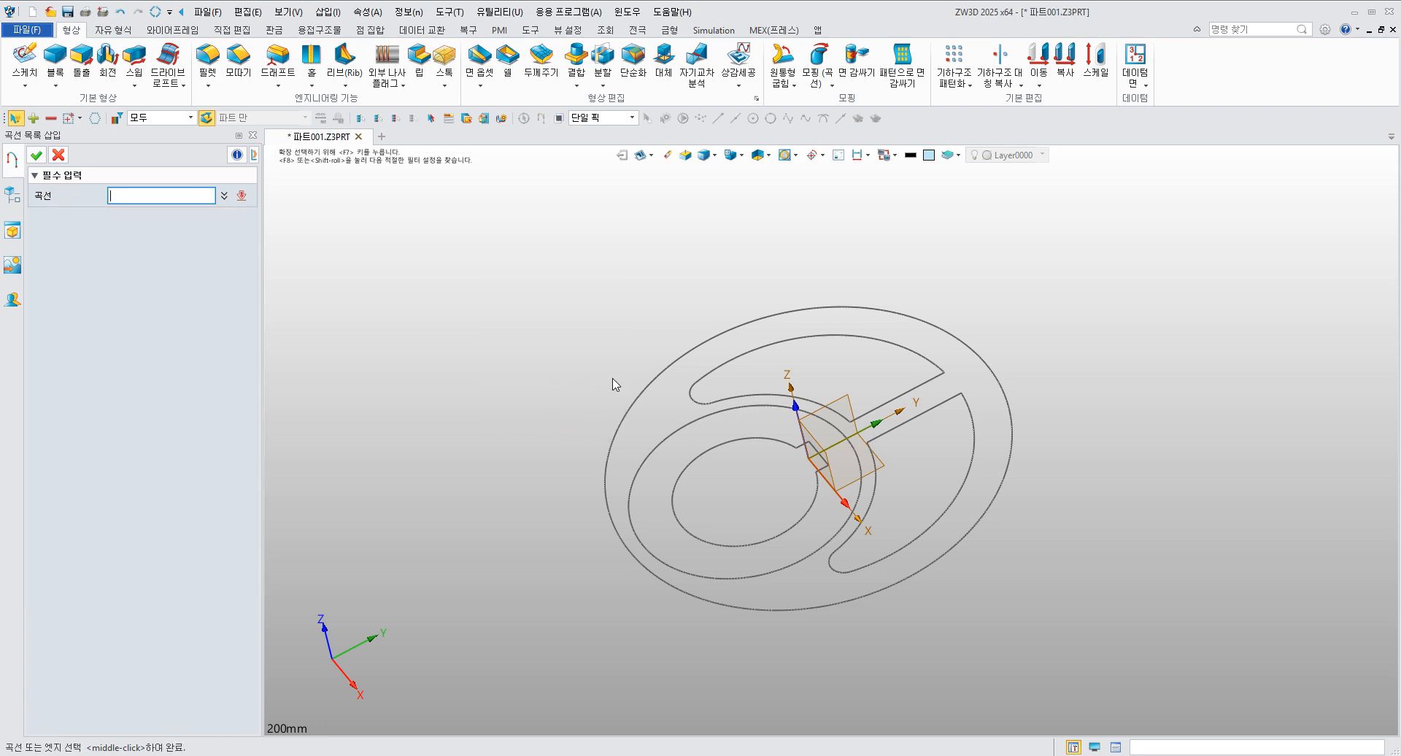
{"action": "left_click", "coordinate": [634, 400]}
{"action": "left_click", "coordinate": [633, 401]}
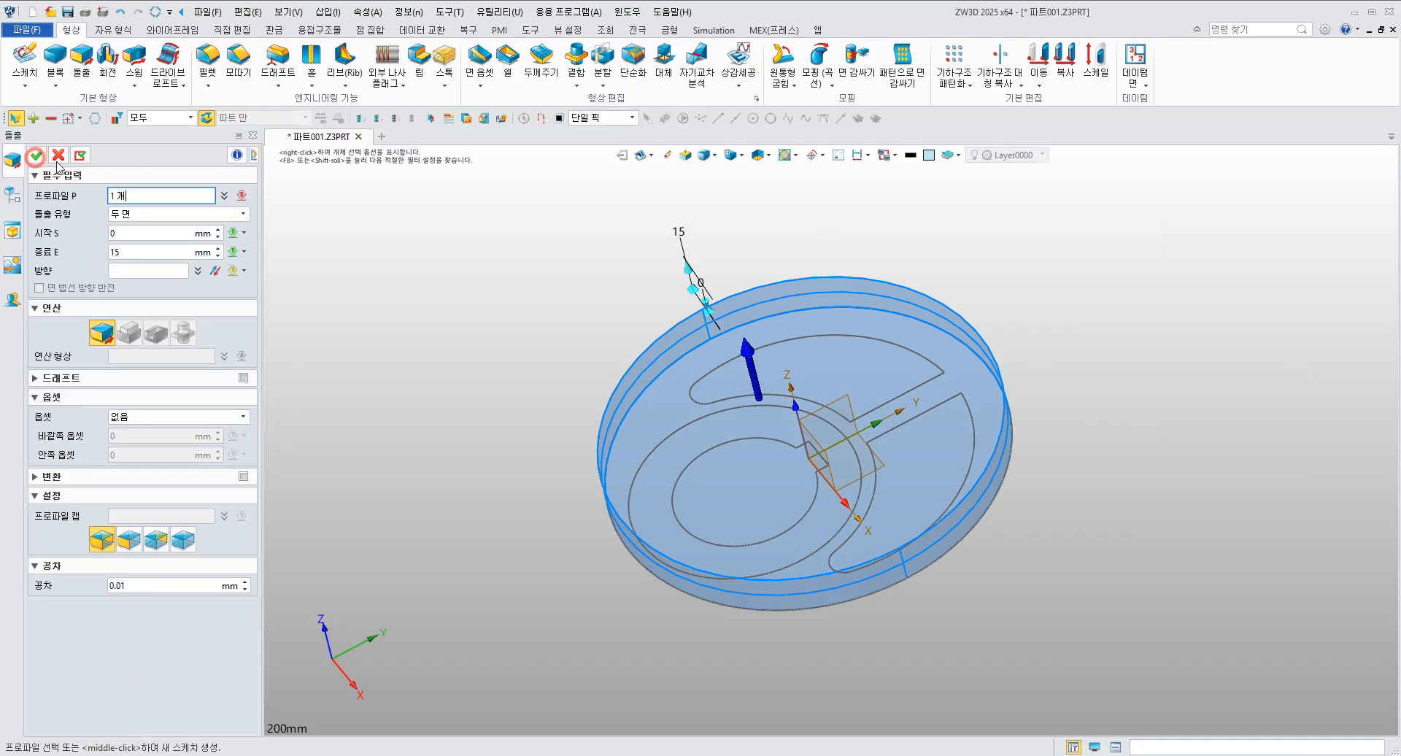
- Extrude the outer circle from 0 to -35 mm as the base body, so the disc lies below the sketch plane
{"action": "left_click", "coordinate": [130, 253]}
{"action": "type", "text": "35"}
{"action": "key", "text": "Return"}
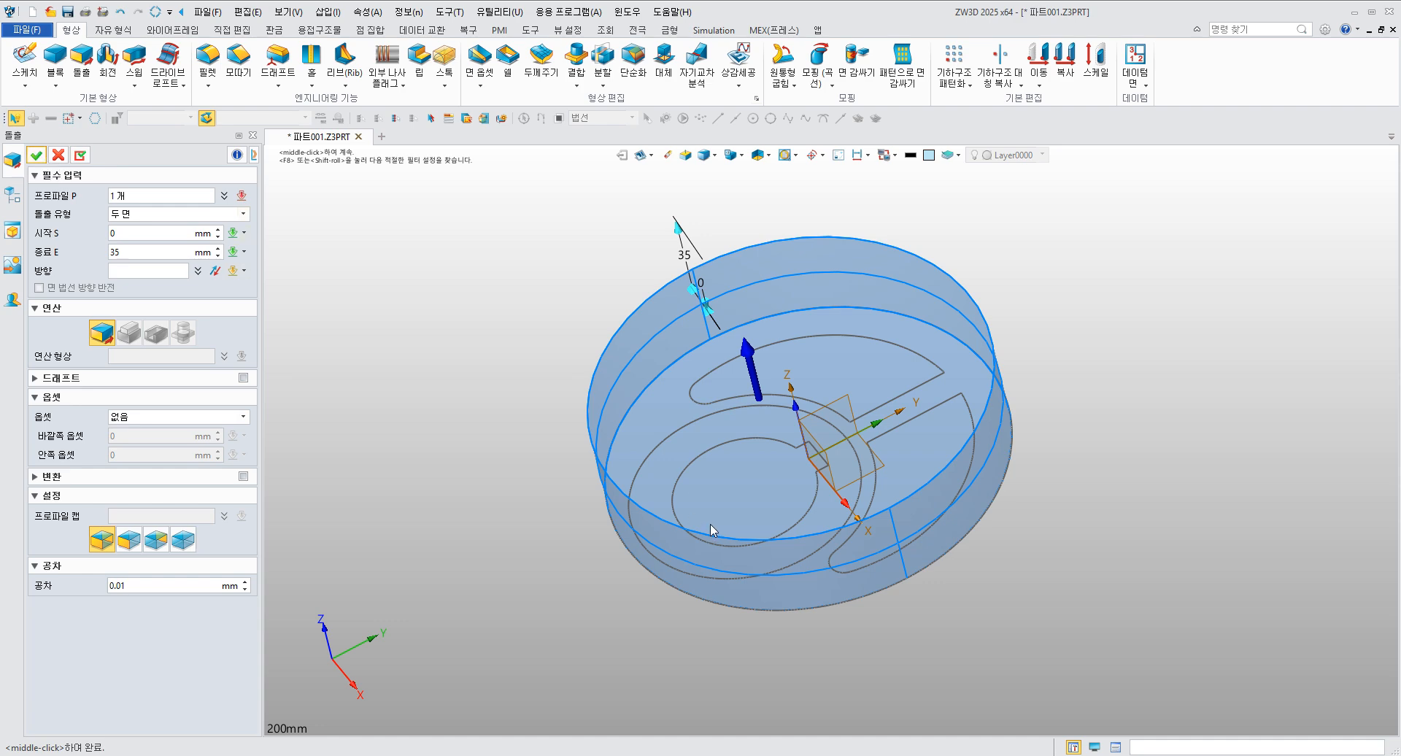
{"action": "middle_click_drag", "start_coordinate": [500, 491], "coordinate": [547, 401]}
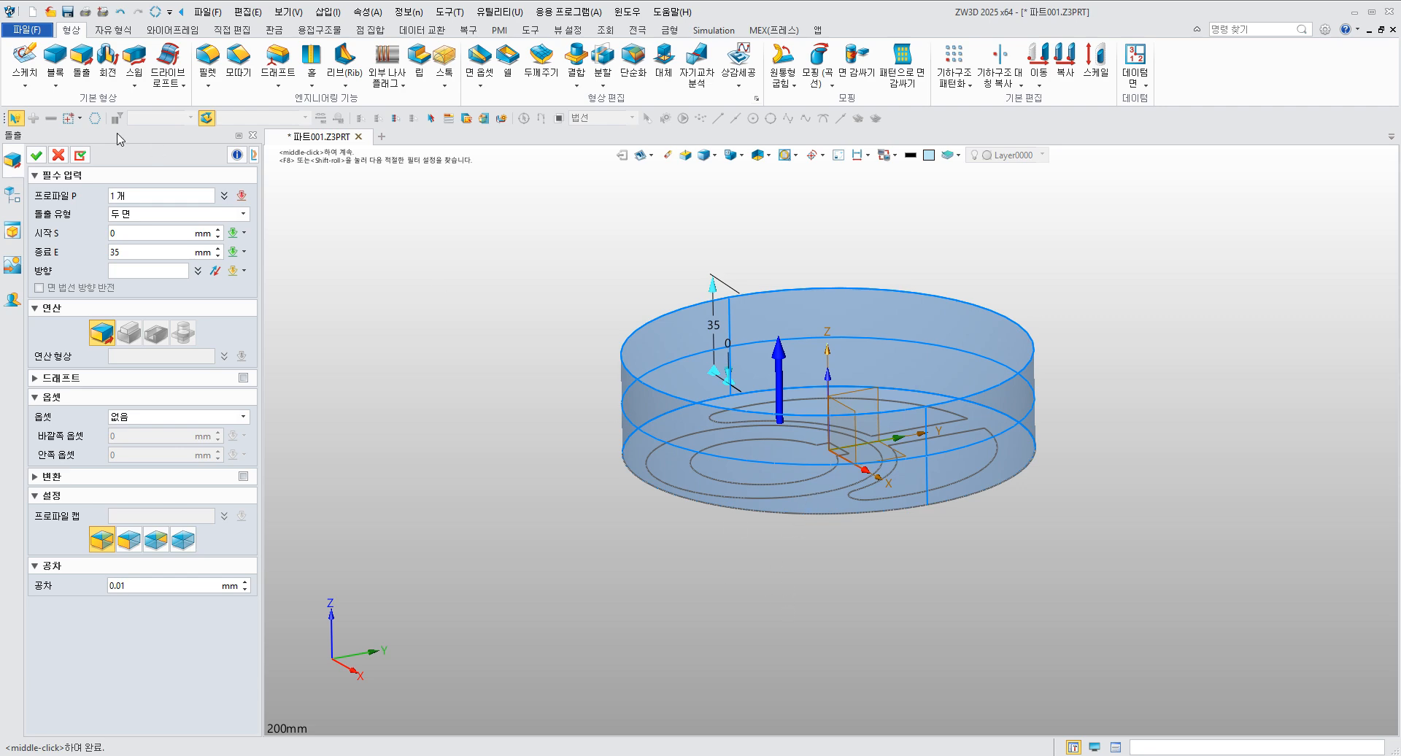
{"action": "left_click", "coordinate": [114, 253]}
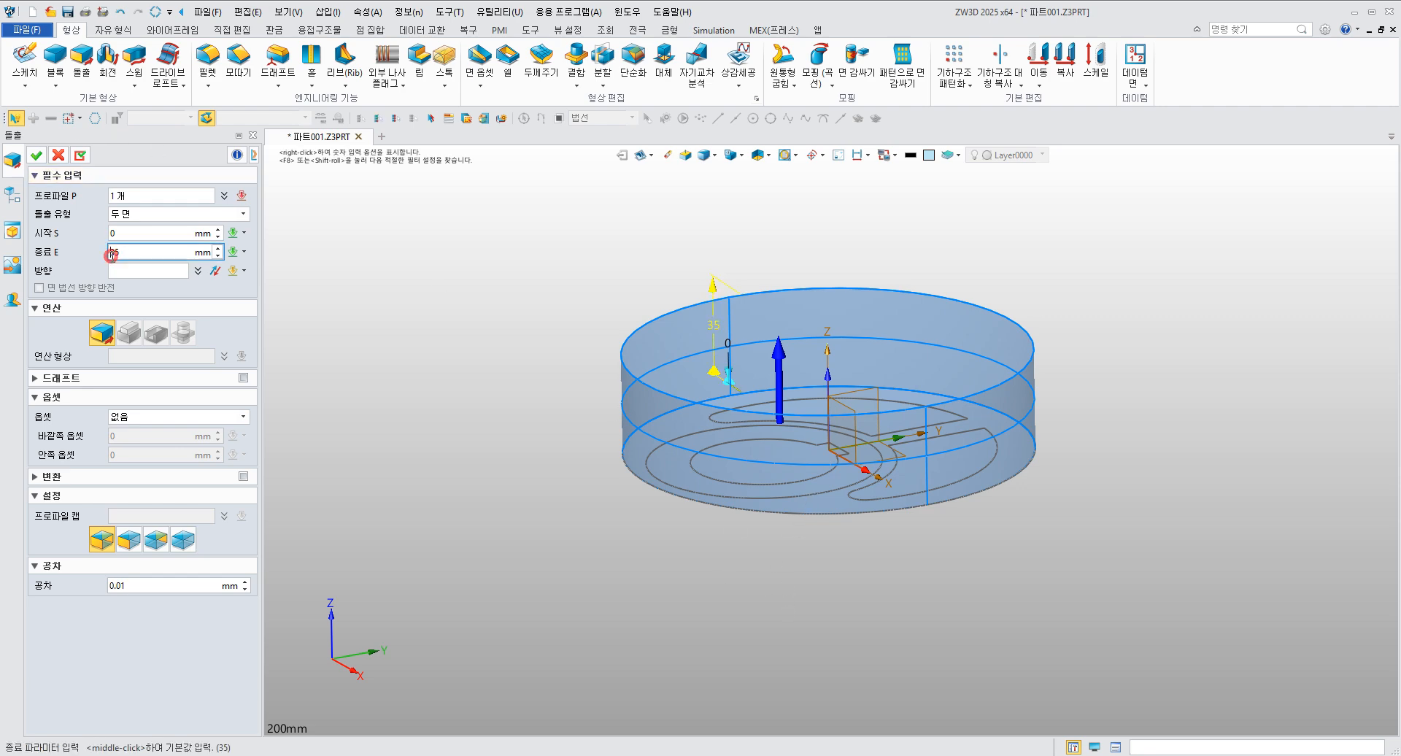
{"action": "type", "text": "-"}
{"action": "key", "text": "Return"}
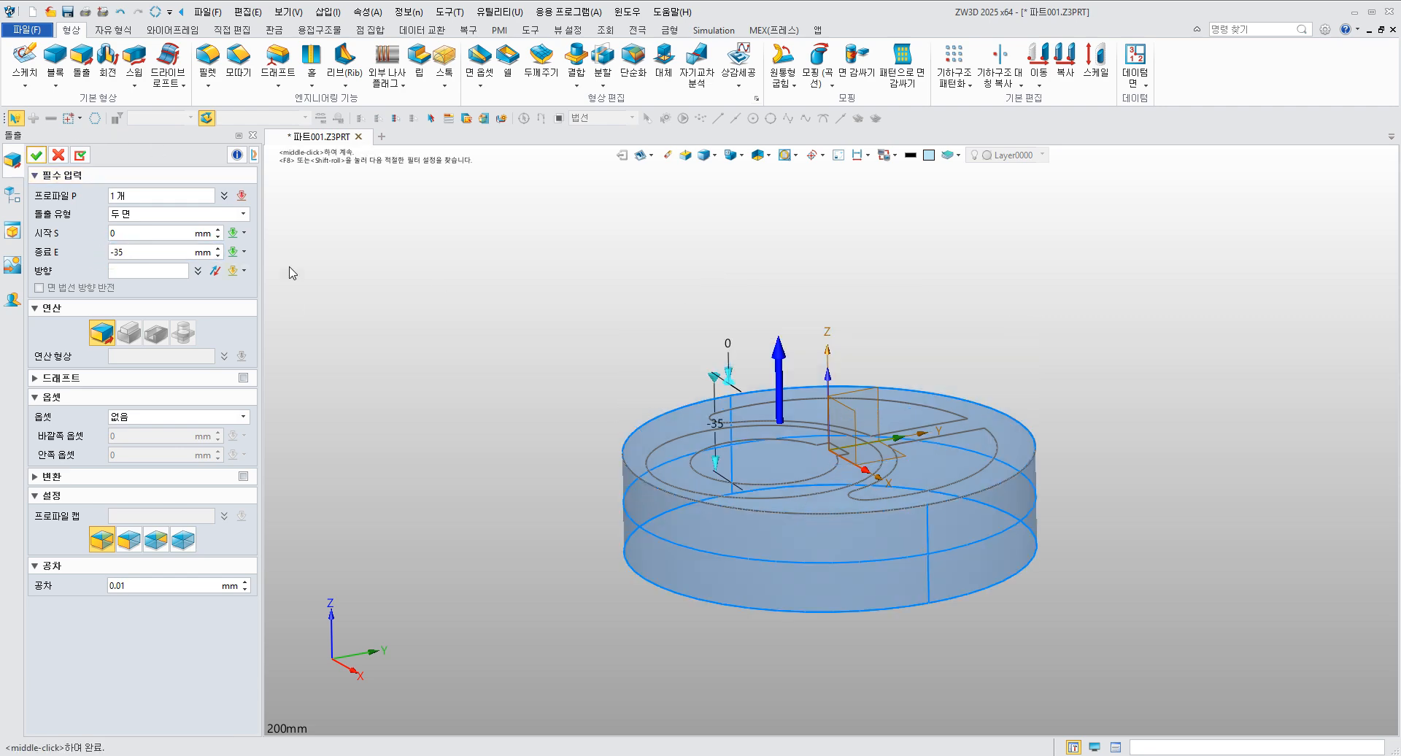
{"action": "left_click", "coordinate": [35, 154]}
{"action": "right_click_drag", "start_coordinate": [522, 293], "coordinate": [545, 336]}
{"action": "middle_click_drag", "start_coordinate": [557, 471], "coordinate": [508, 401]}
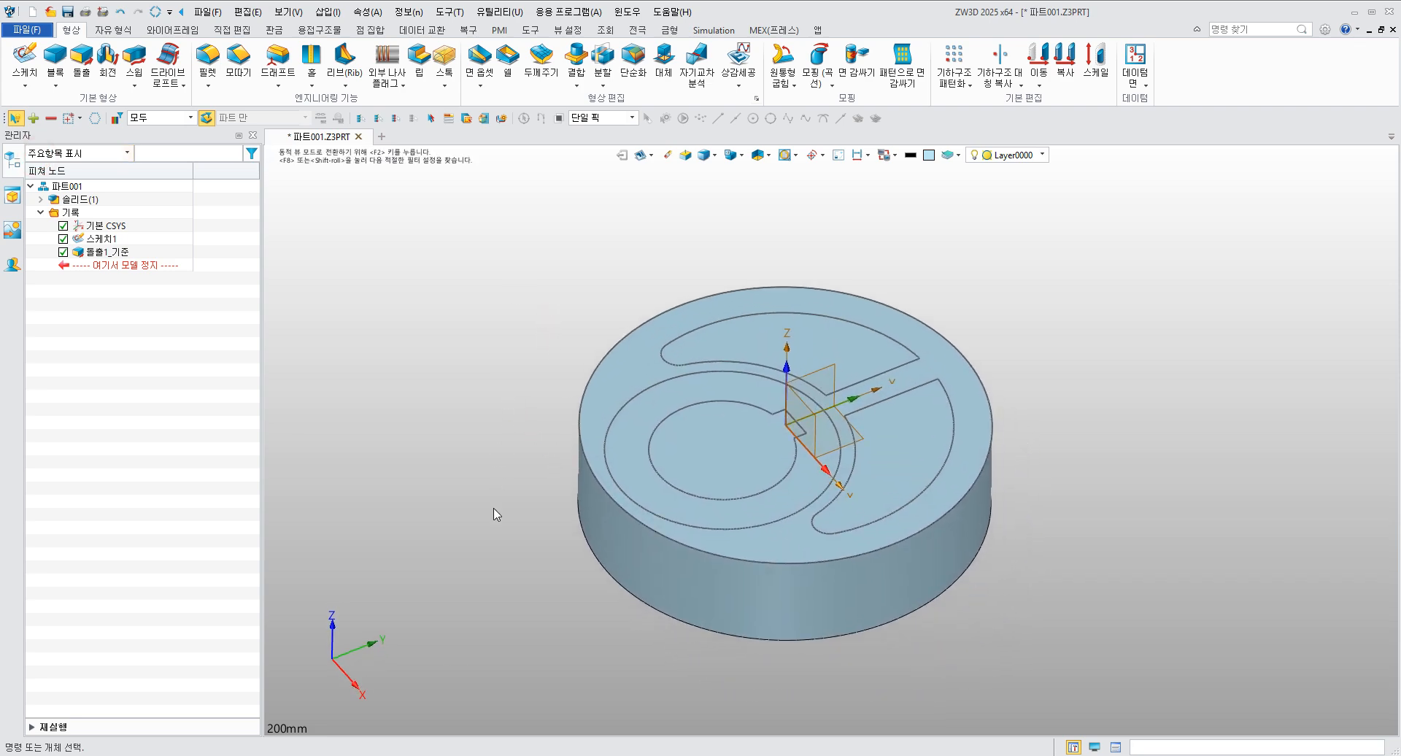
- Check the drawing in PowerPoint and start an Extrude with only the eccentric R40 circle as the profile, picked through a curve list
{"action": "key", "text": "alt+Tab"}
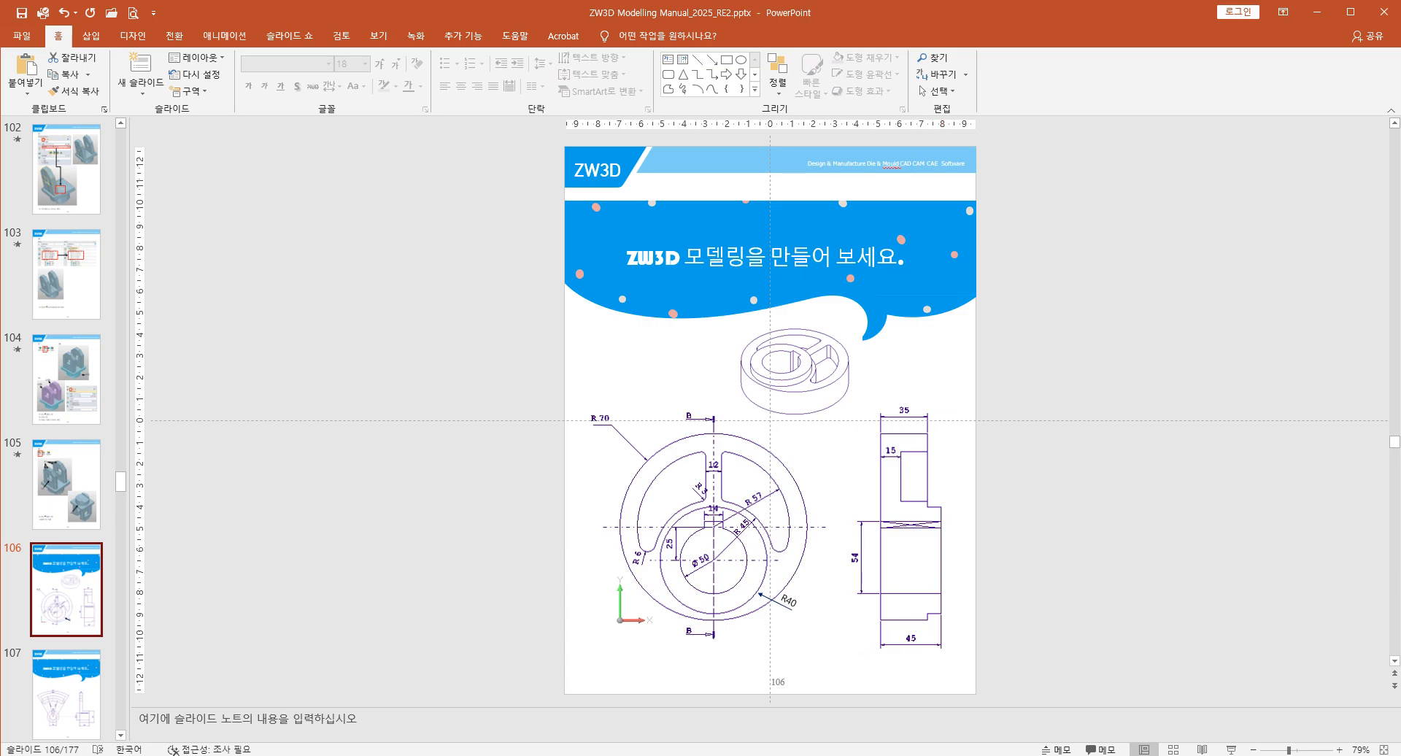
{"action": "left_click", "coordinate": [367, 755]}
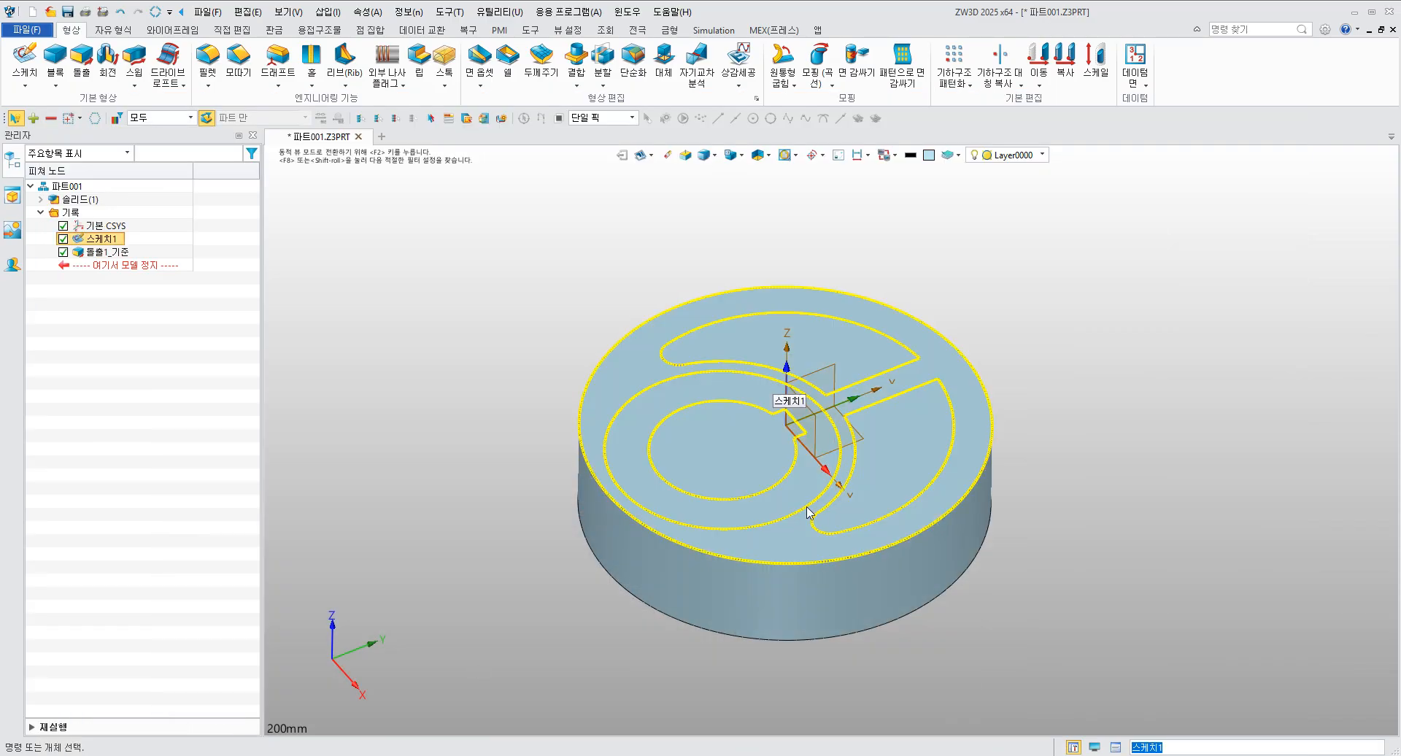
{"action": "left_click", "coordinate": [83, 63]}
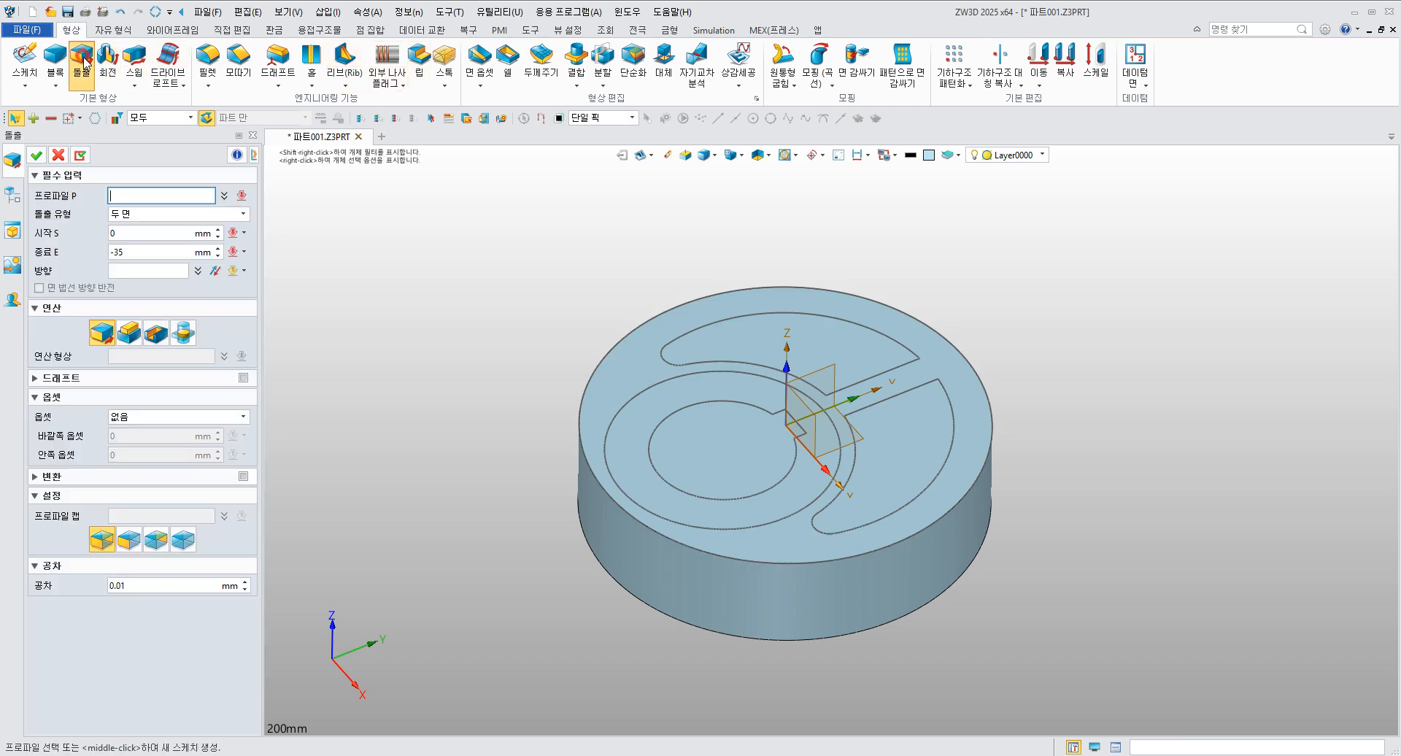
{"action": "right_click", "coordinate": [433, 327]}
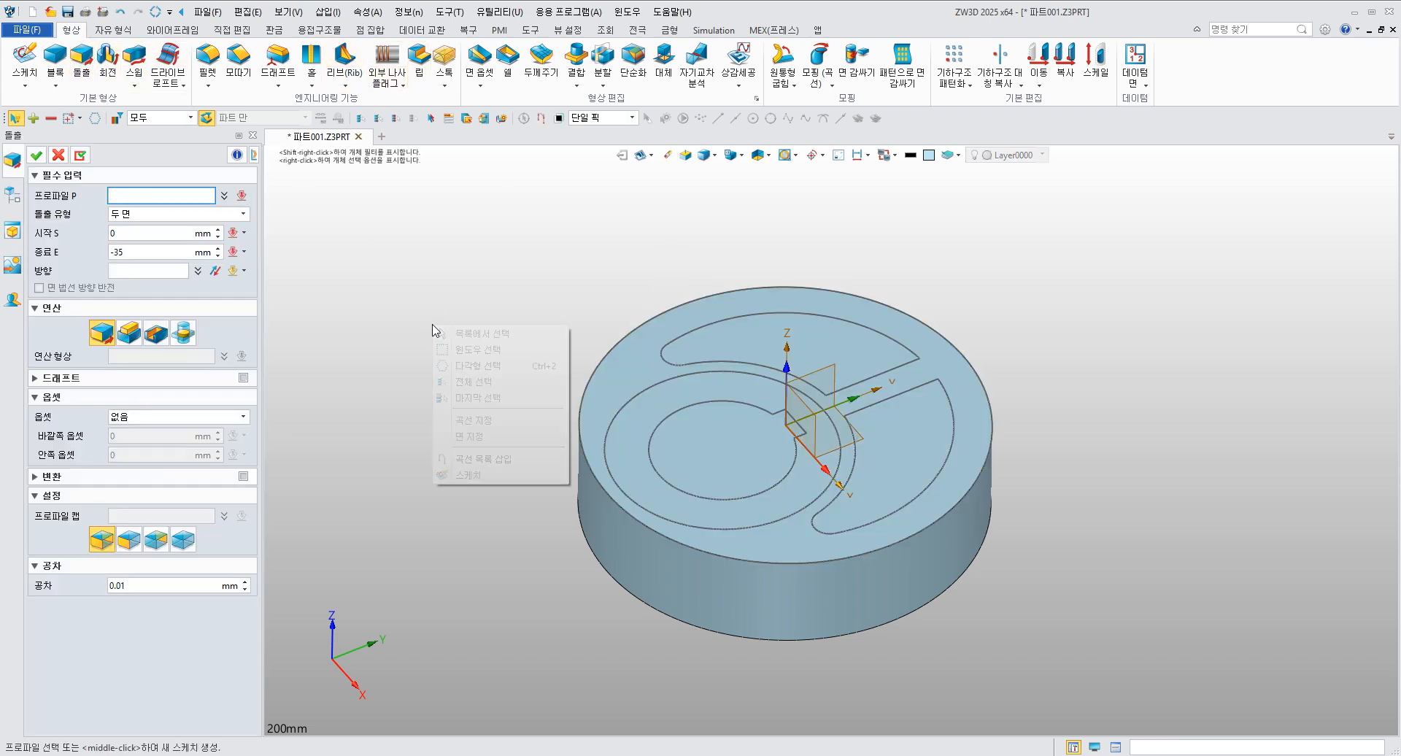
{"action": "left_click", "coordinate": [494, 459]}
{"action": "left_click", "coordinate": [623, 419]}
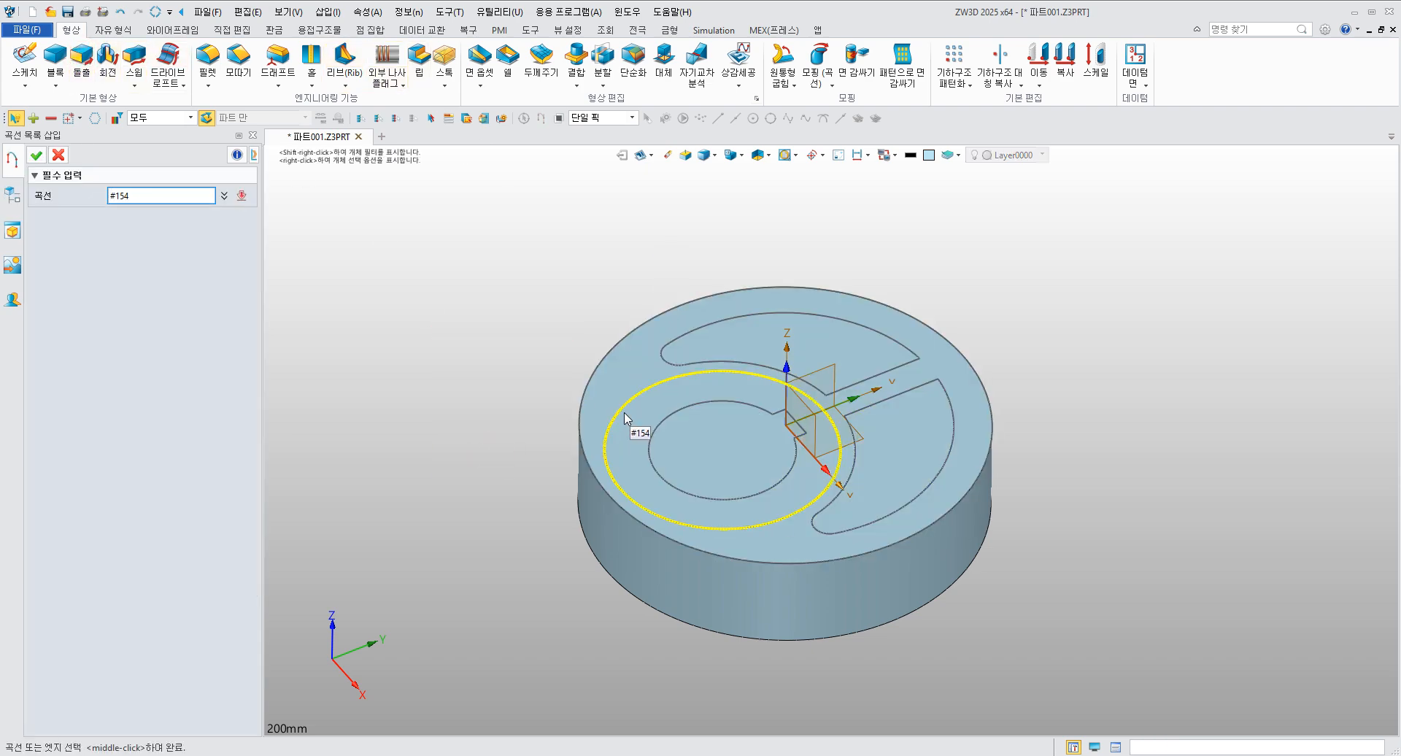
{"action": "left_click", "coordinate": [624, 419]}
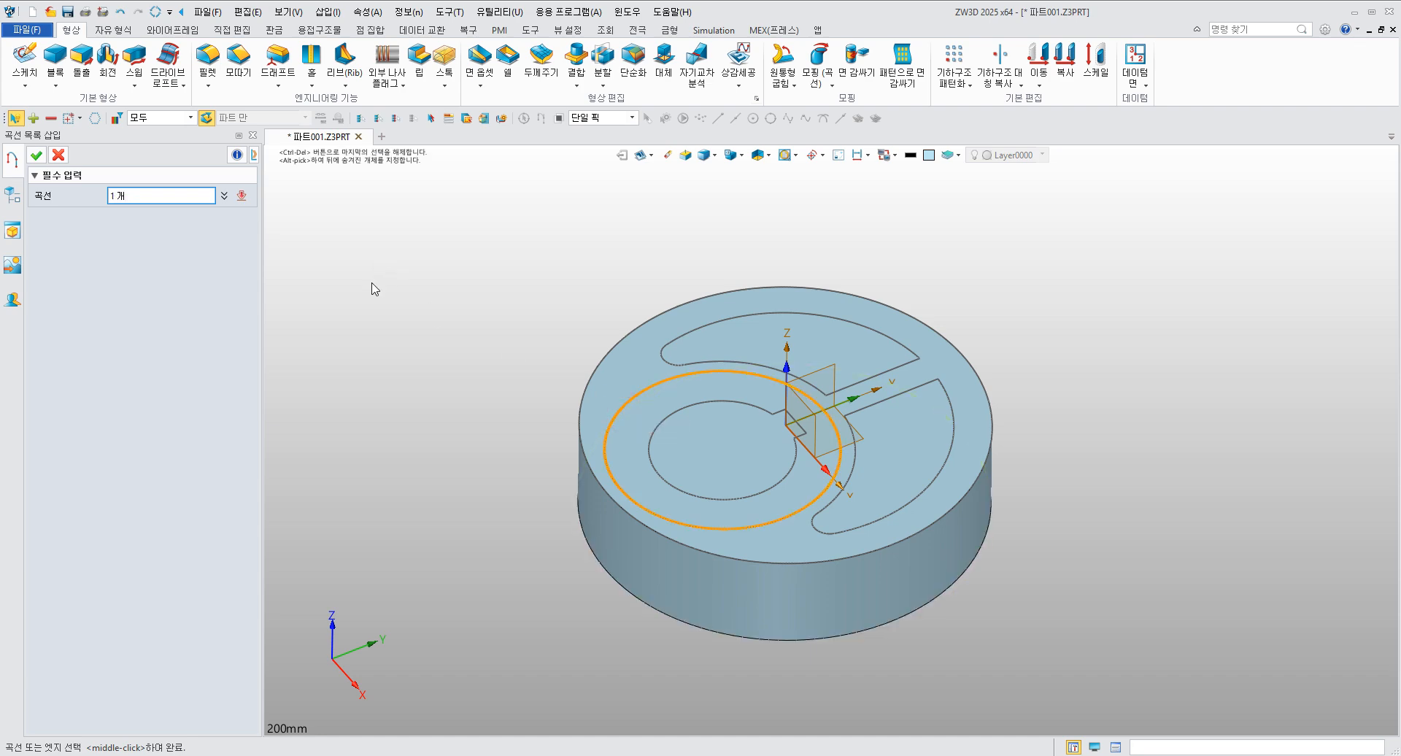
{"action": "left_click", "coordinate": [36, 155]}
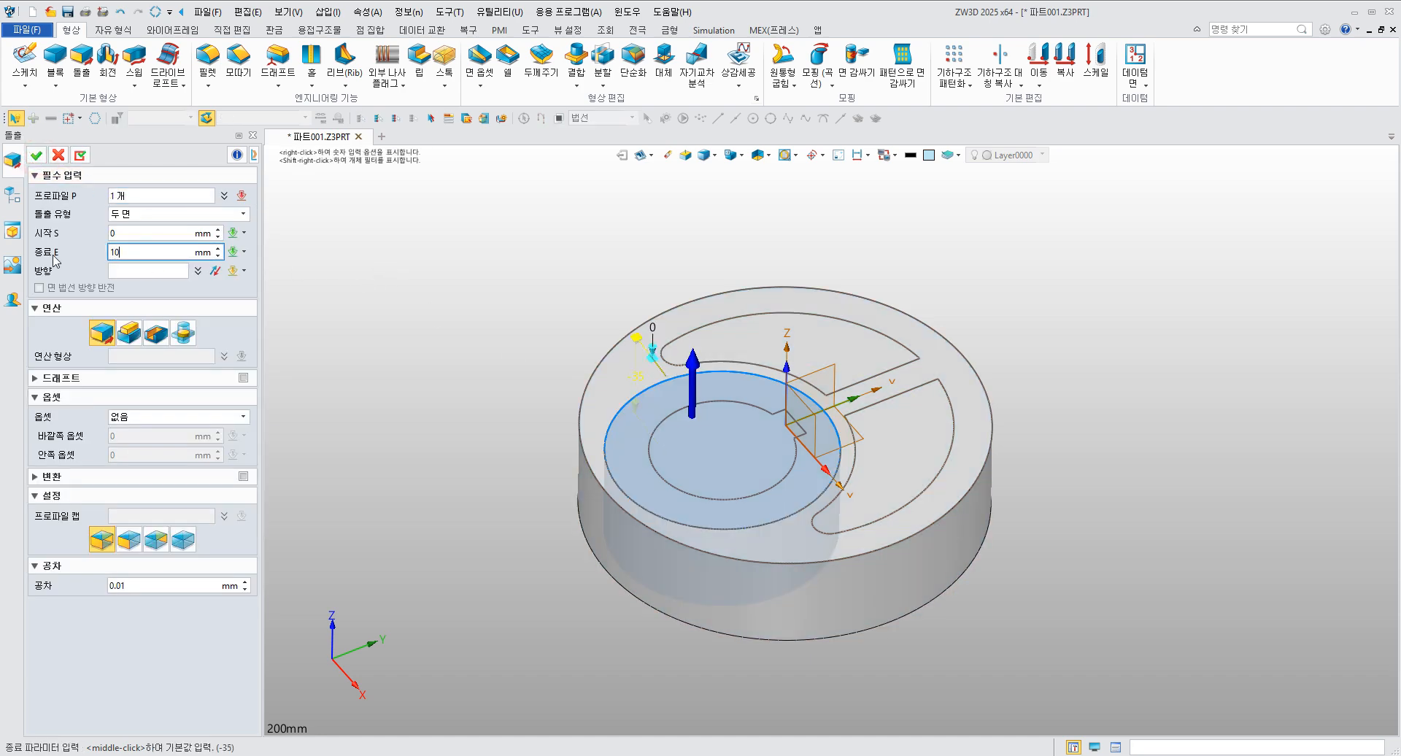
- Extrude the R40 circle from 0 to 10 mm and add it to the disc body as a boss
{"action": "key", "text": "Return"}
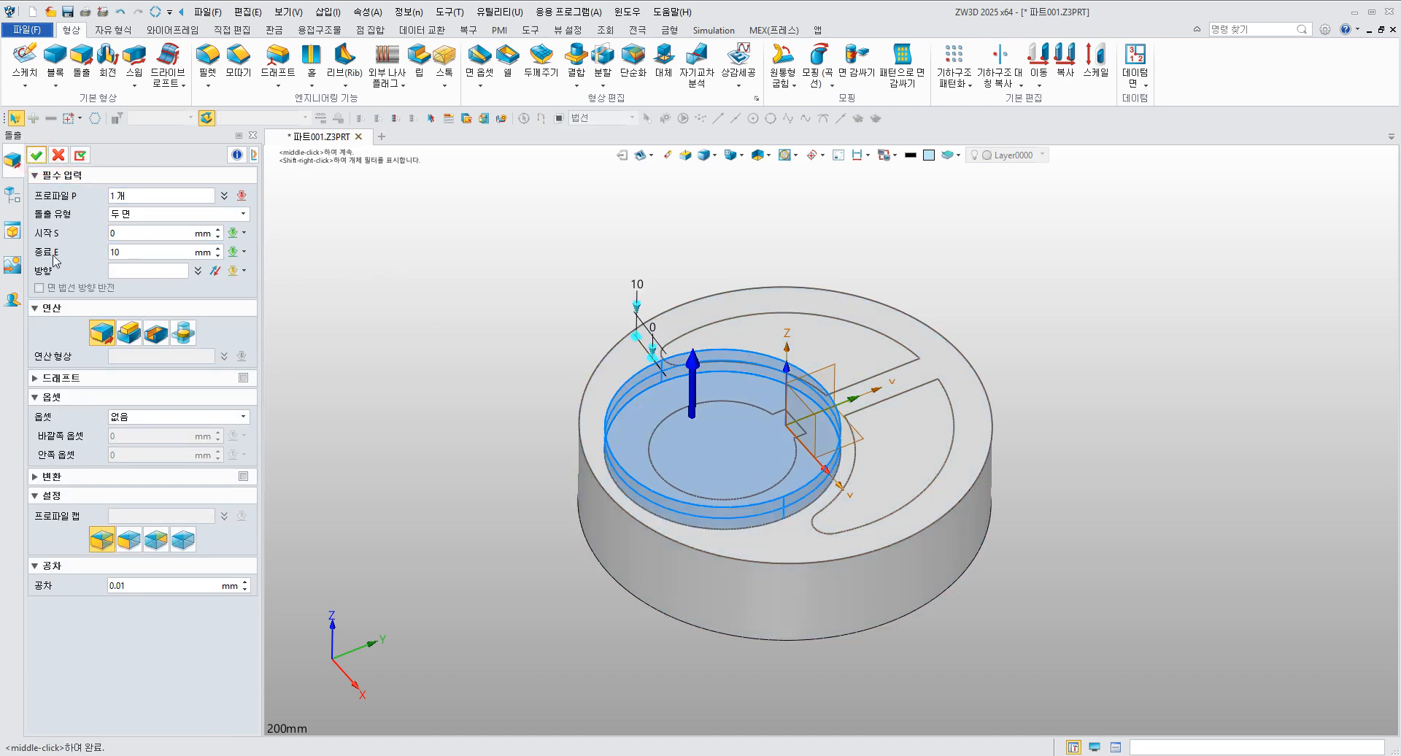
{"action": "left_click", "coordinate": [129, 331]}
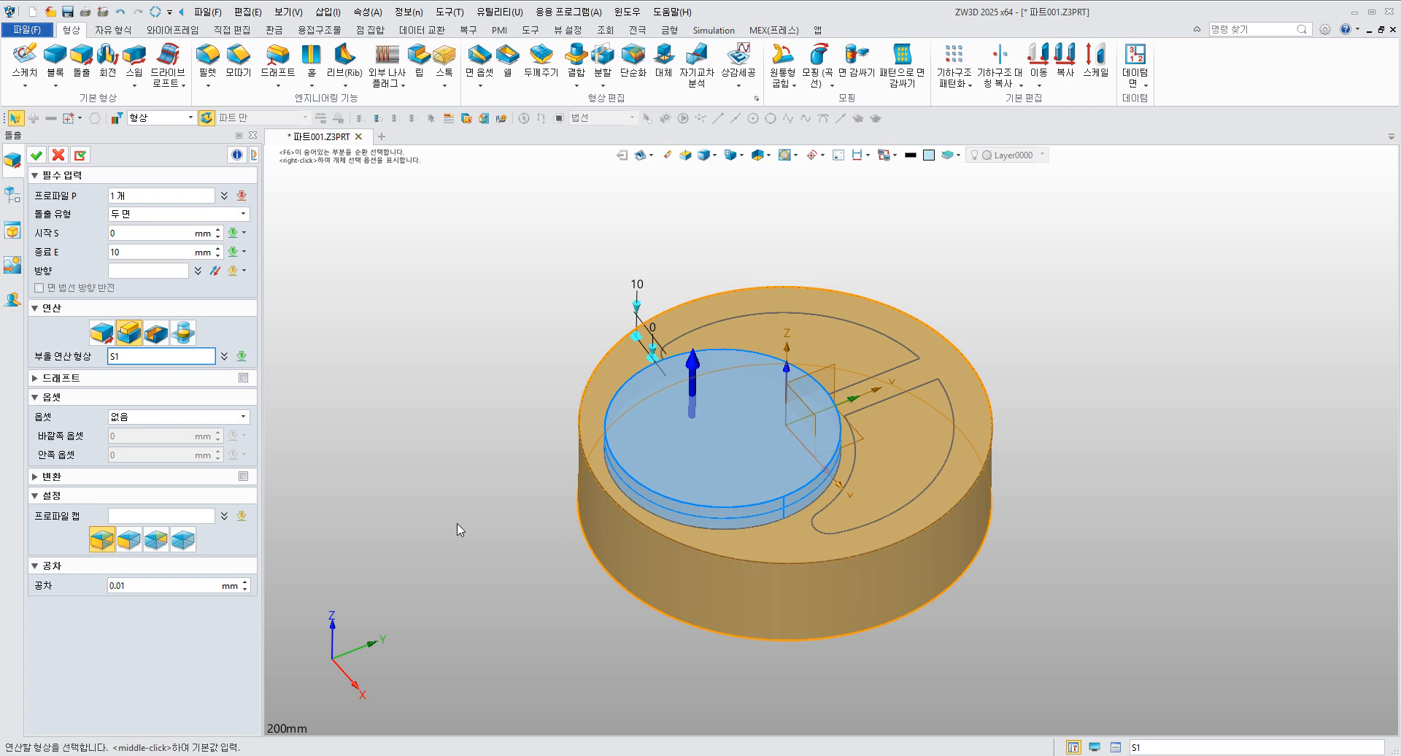
{"action": "left_click", "coordinate": [36, 155]}
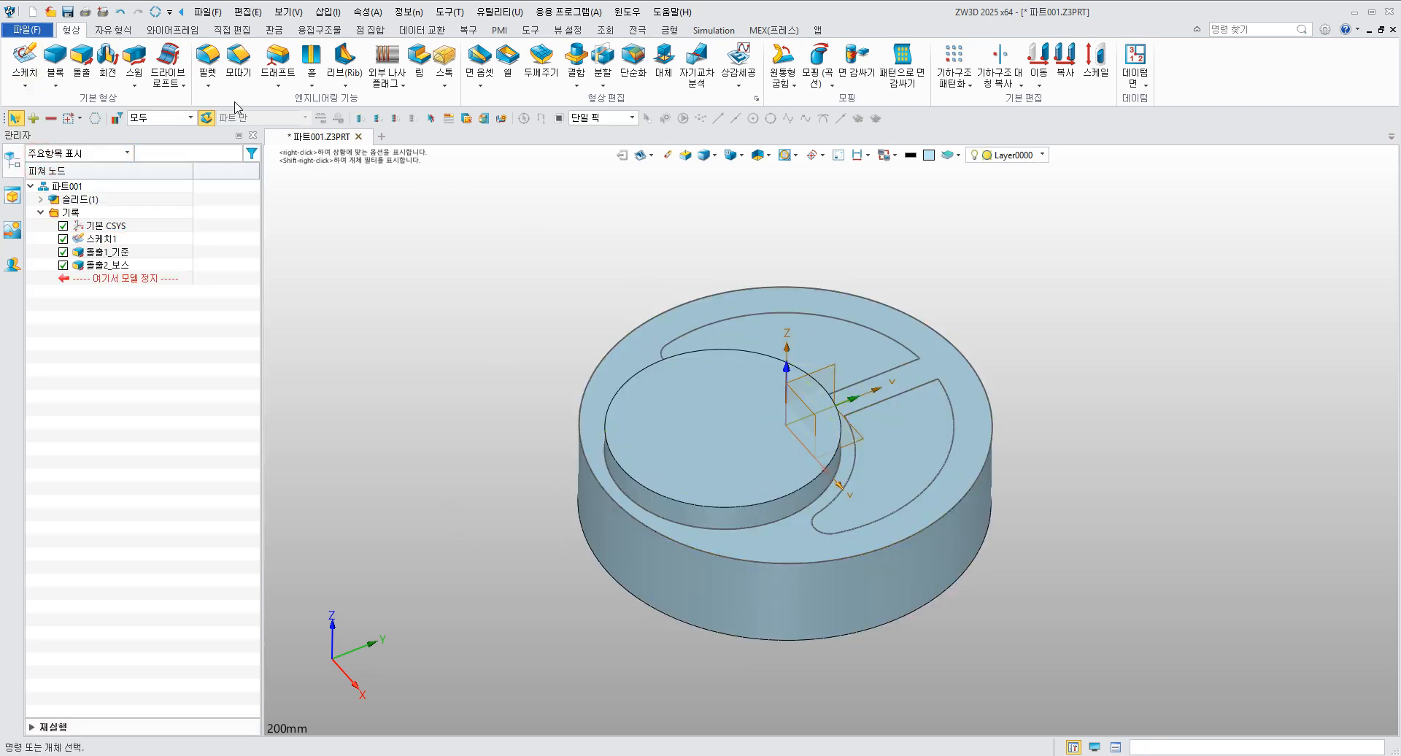
- Set the selection filter to features (피쳐)
{"action": "left_click", "coordinate": [189, 118]}
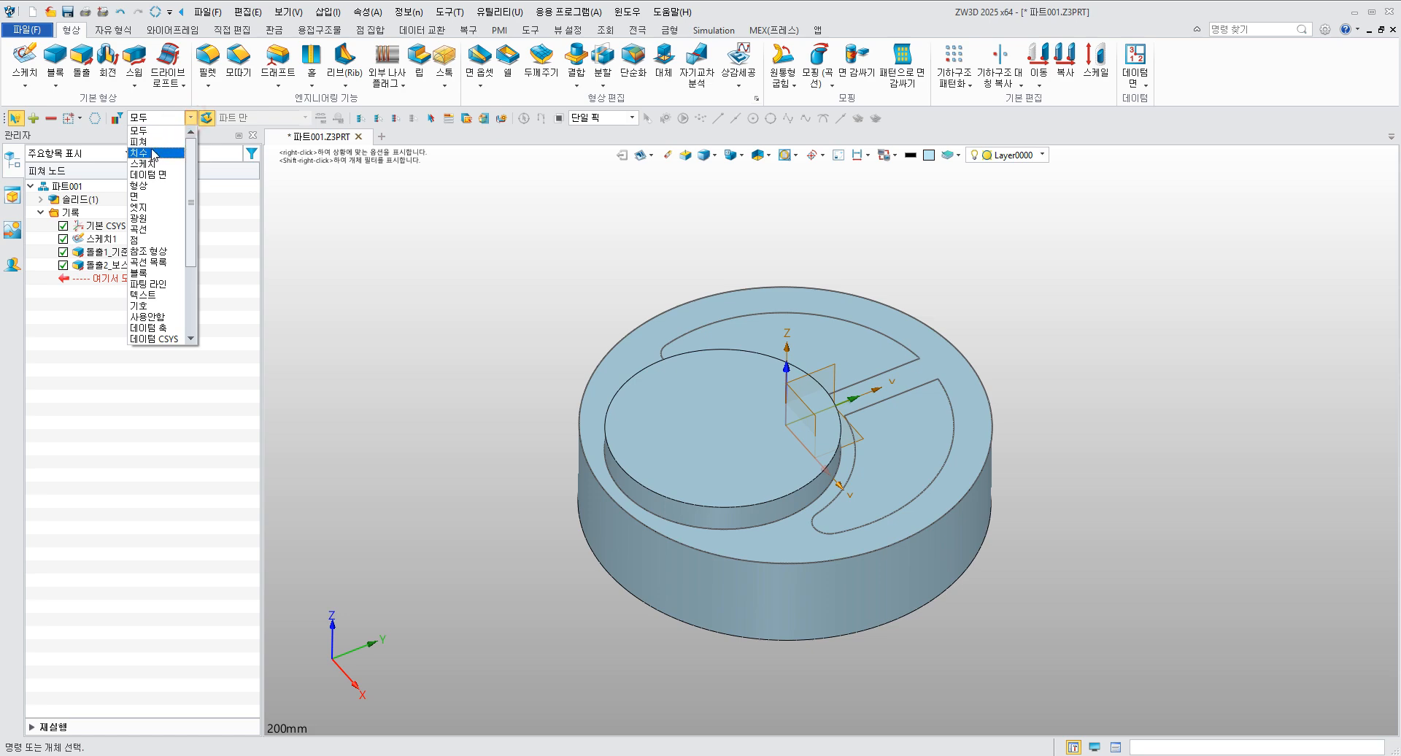
{"action": "left_click", "coordinate": [139, 141]}
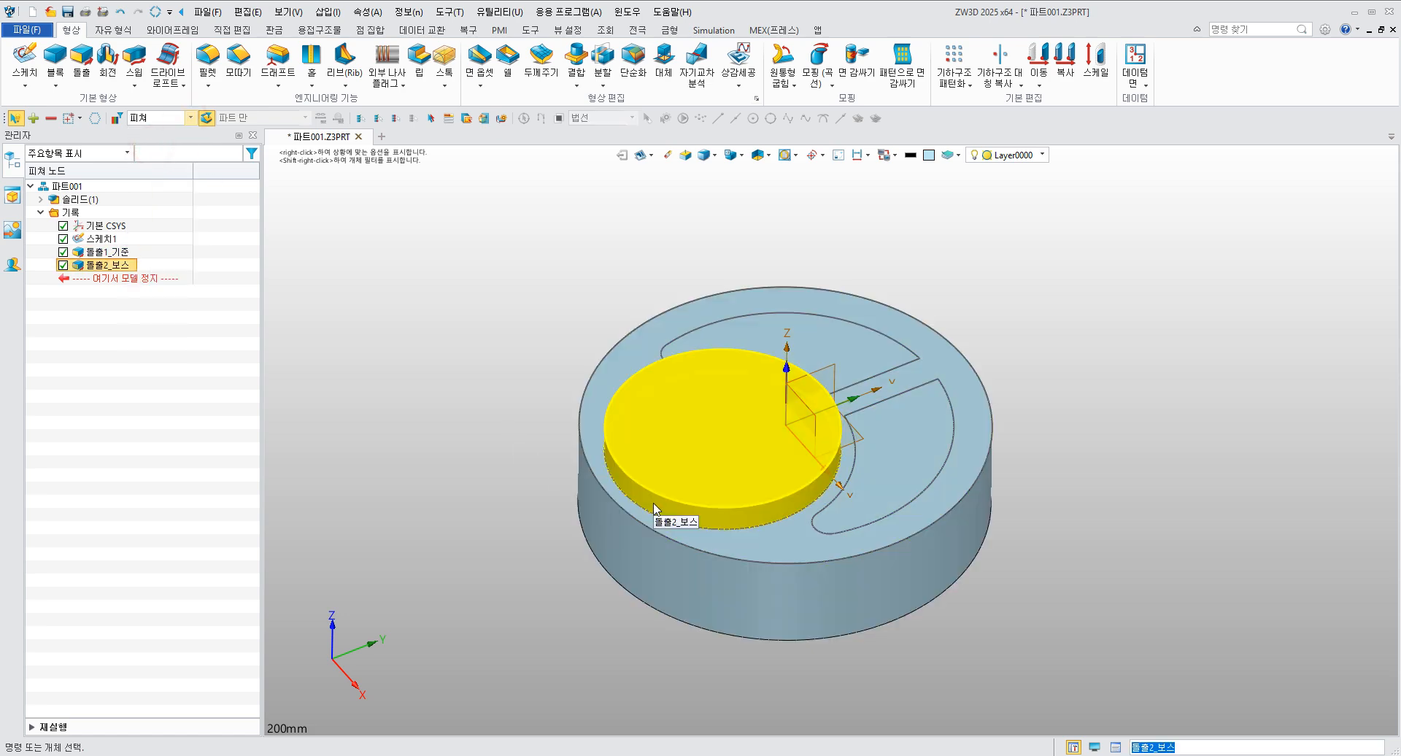
- Try the shape (형상) selection filter and set the filter back to all (모두)
{"action": "left_click", "coordinate": [175, 118]}
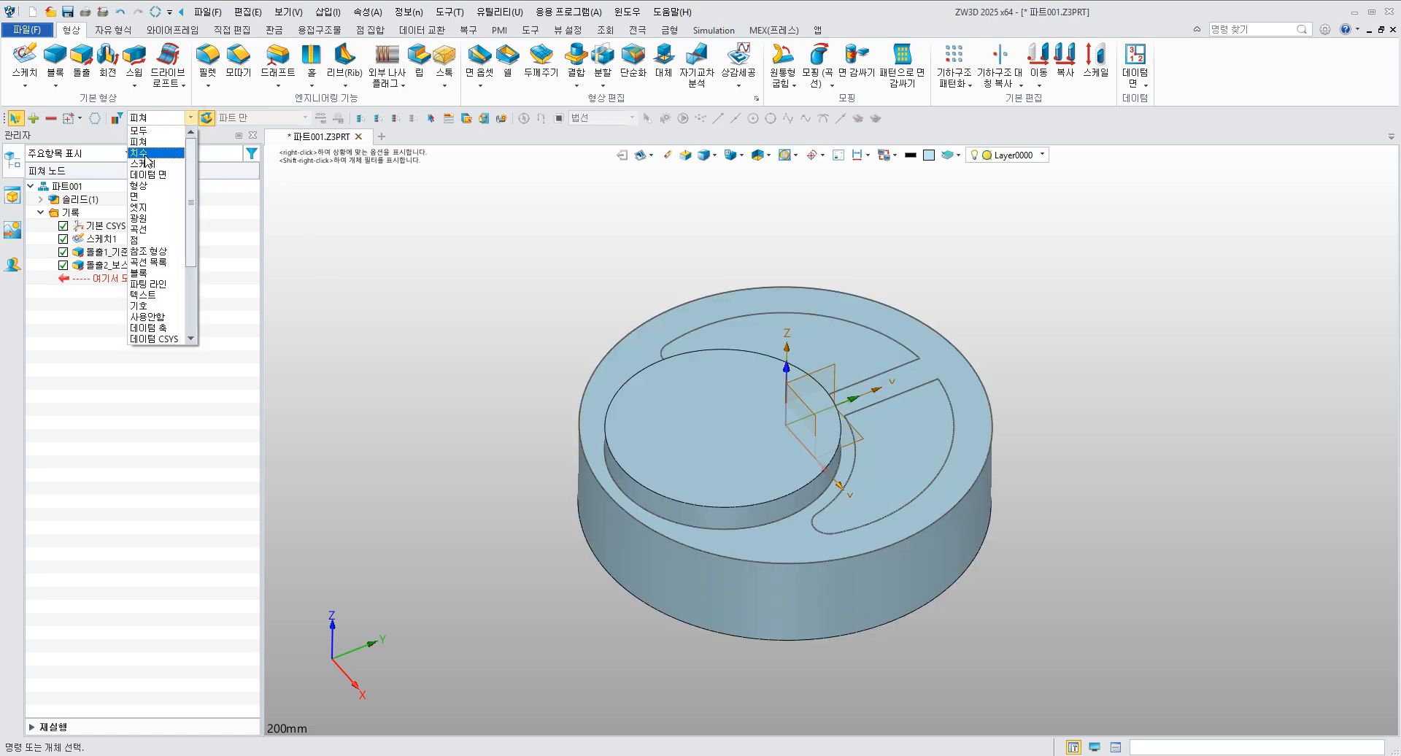
{"action": "left_click", "coordinate": [149, 189]}
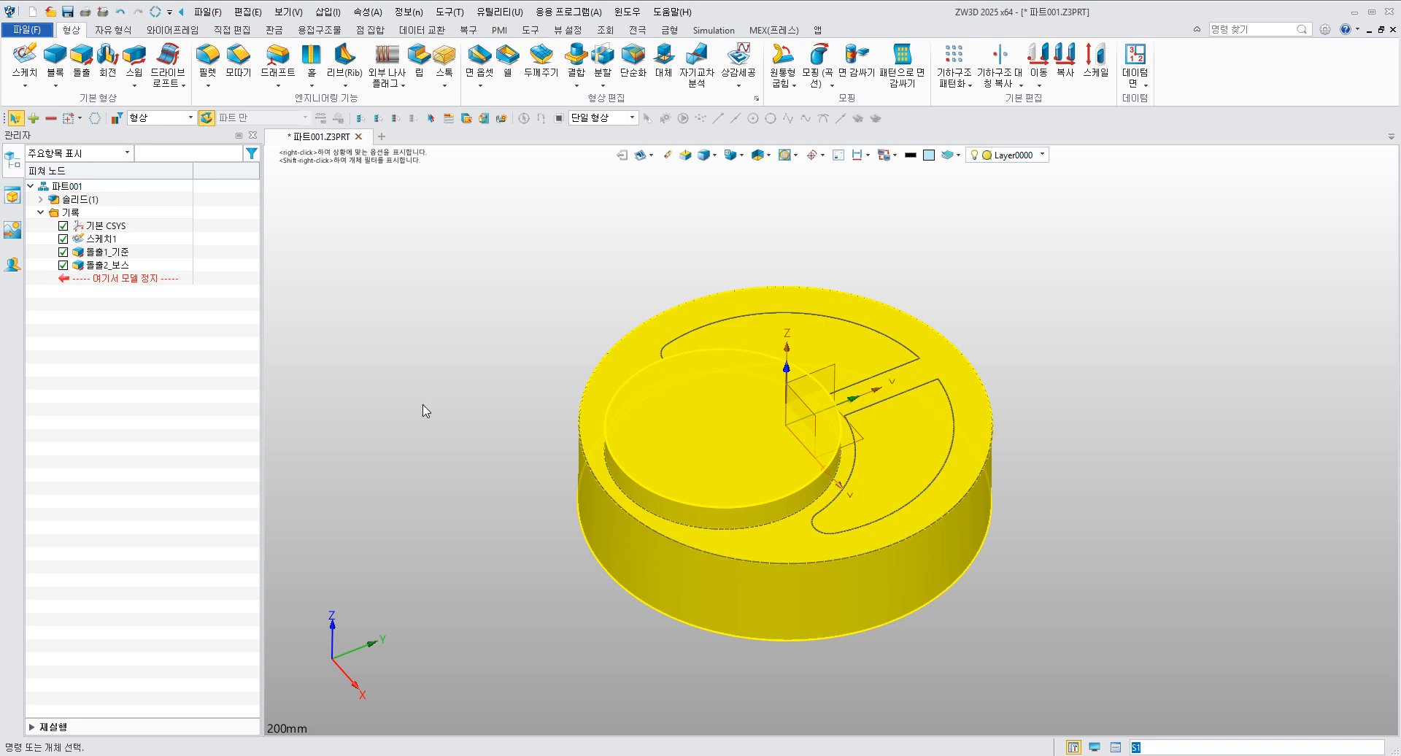
{"action": "left_click", "coordinate": [189, 117]}
{"action": "left_click", "coordinate": [150, 131]}
{"action": "left_click_drag", "start_coordinate": [499, 355], "coordinate": [484, 288]}
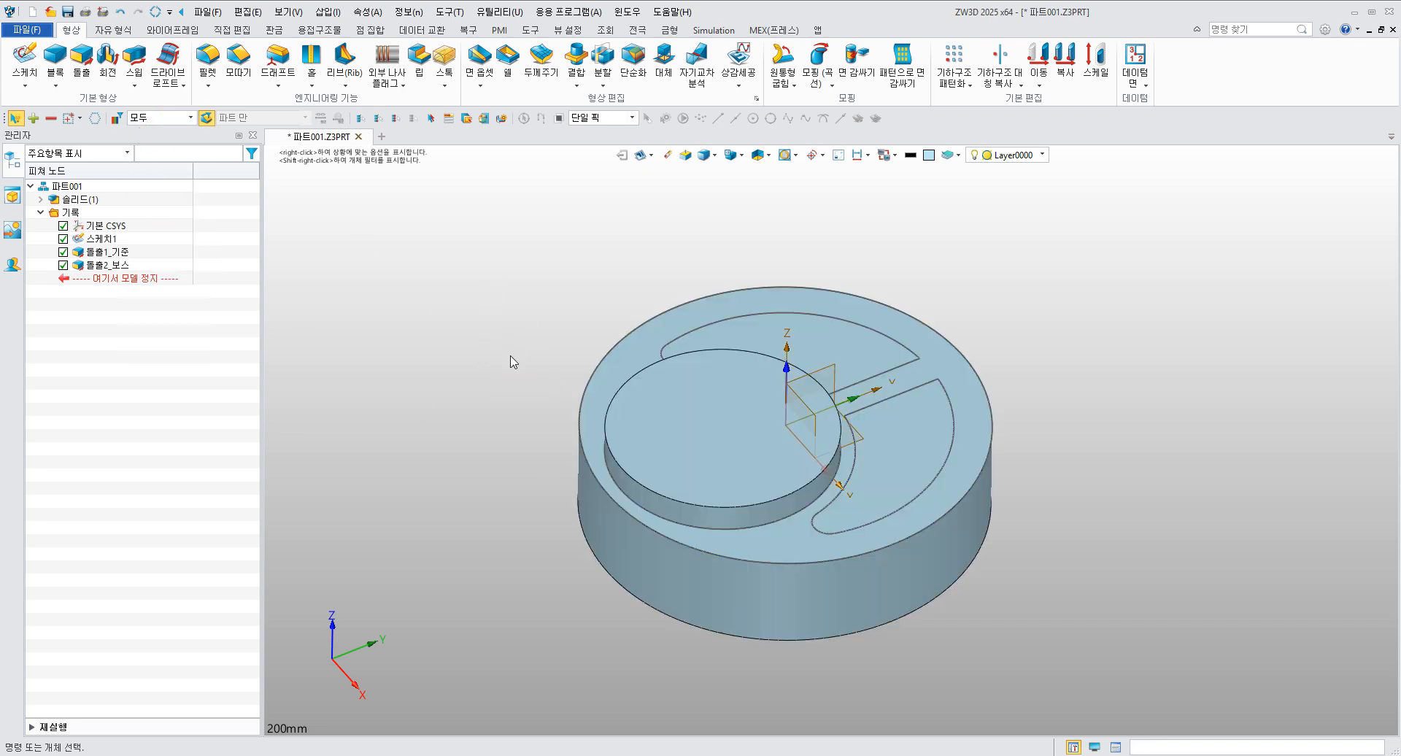
- Switch the model to wireframe display and check the bore in the PowerPoint drawing
{"action": "key", "text": "ctrl+f"}
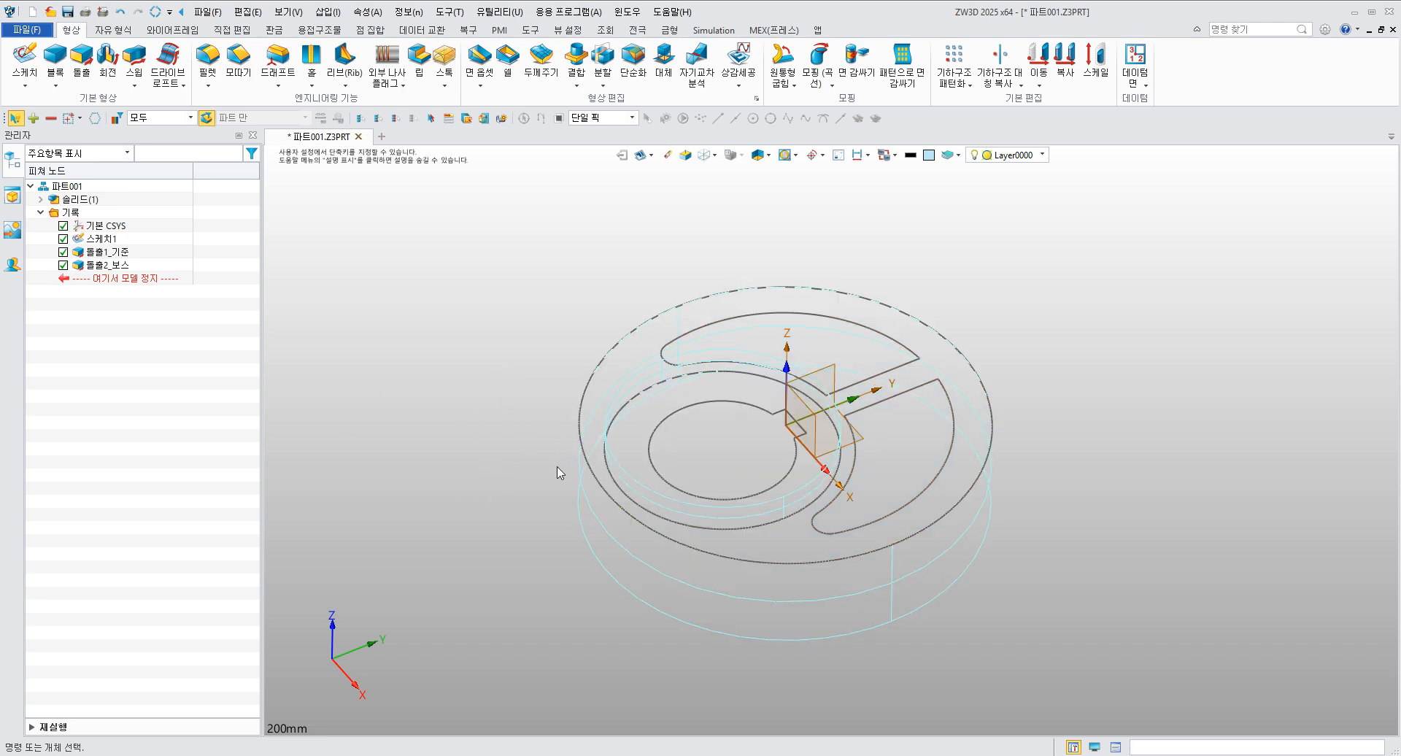
{"action": "left_click", "coordinate": [677, 422]}
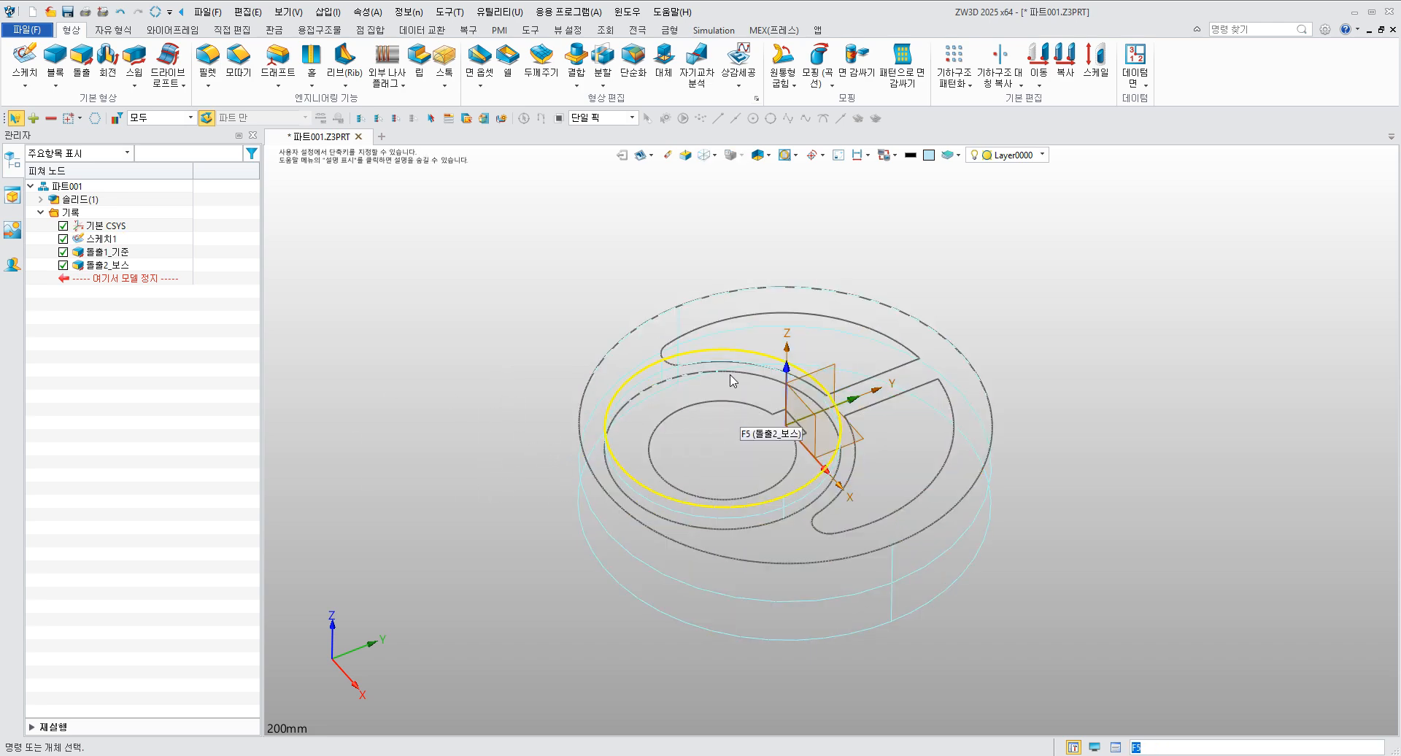
{"action": "key", "text": "alt+Tab"}
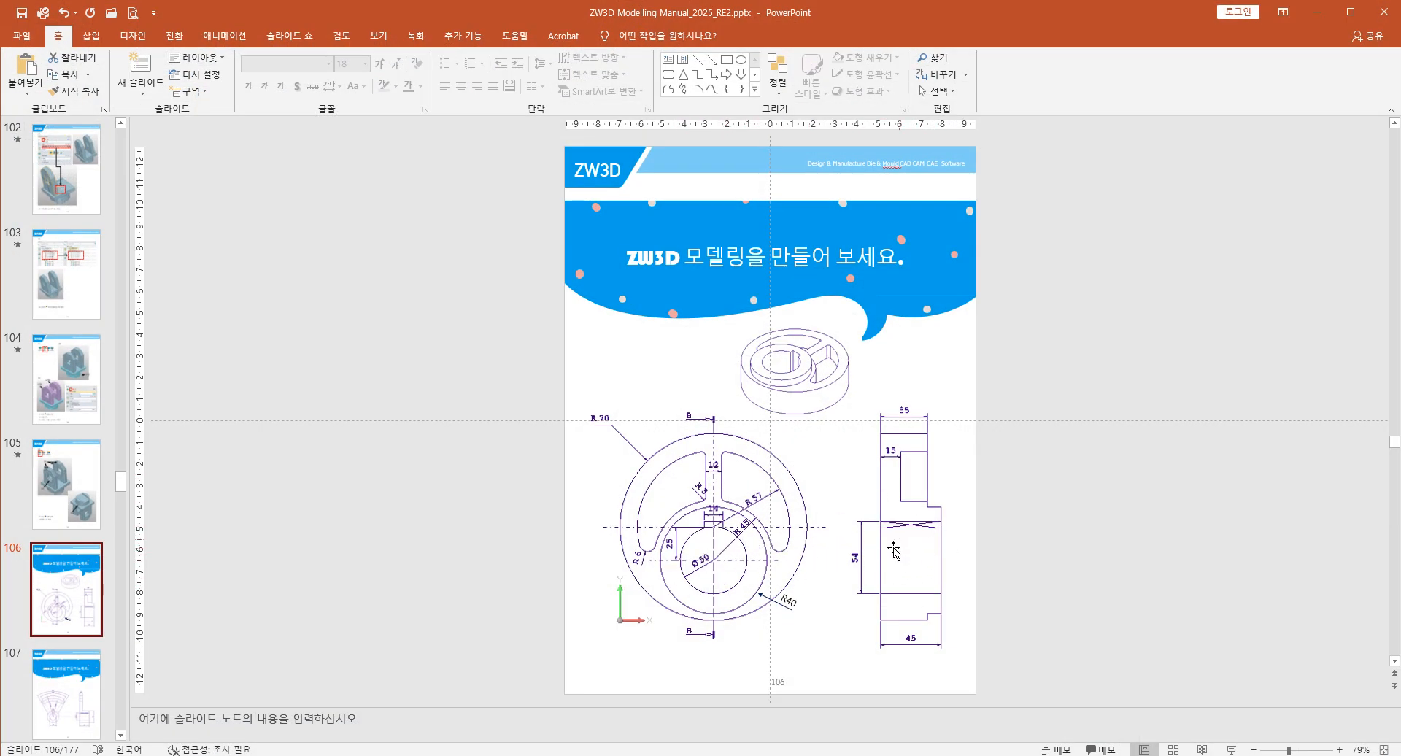
{"action": "key", "text": "alt+Tab"}
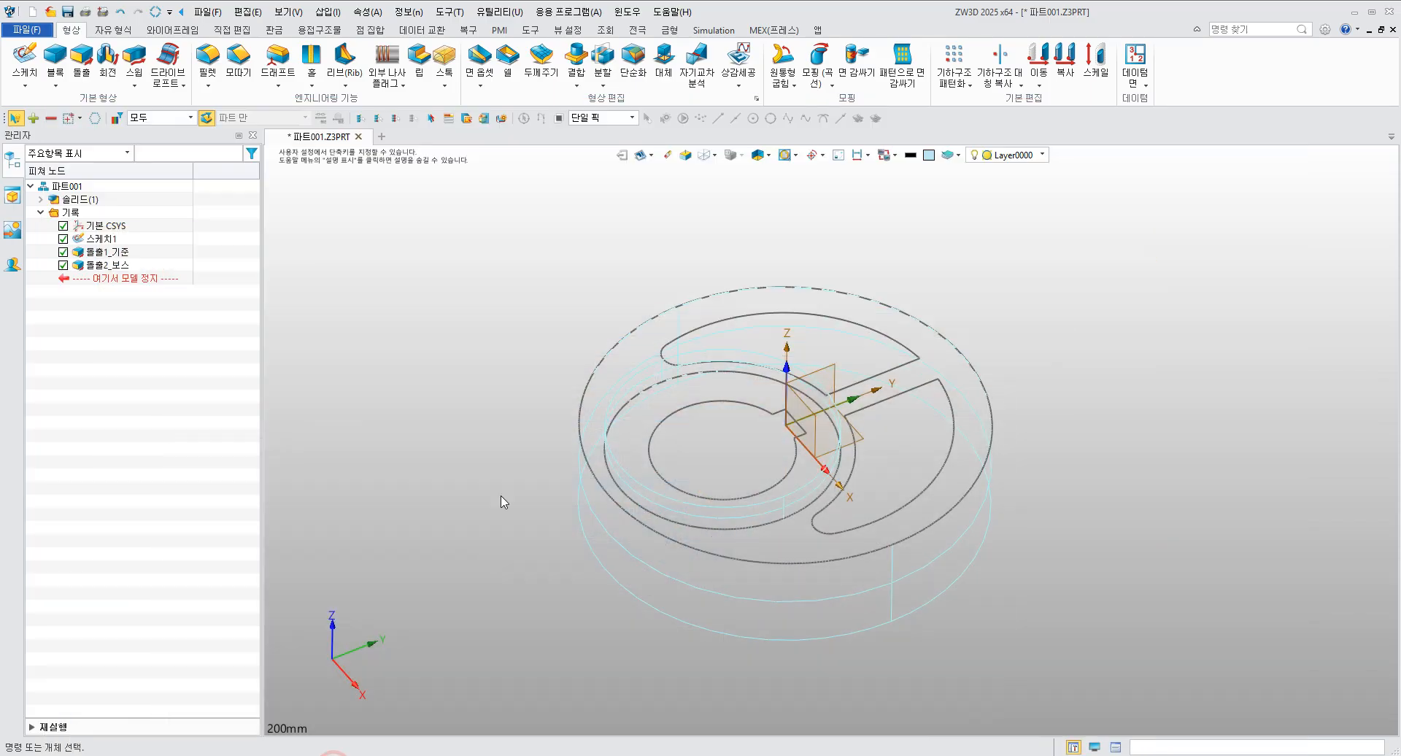
- Start an Extrude with the keyed bore outline as the profile, combining its arc and three keyway lines in a curve list
{"action": "left_click", "coordinate": [78, 63]}
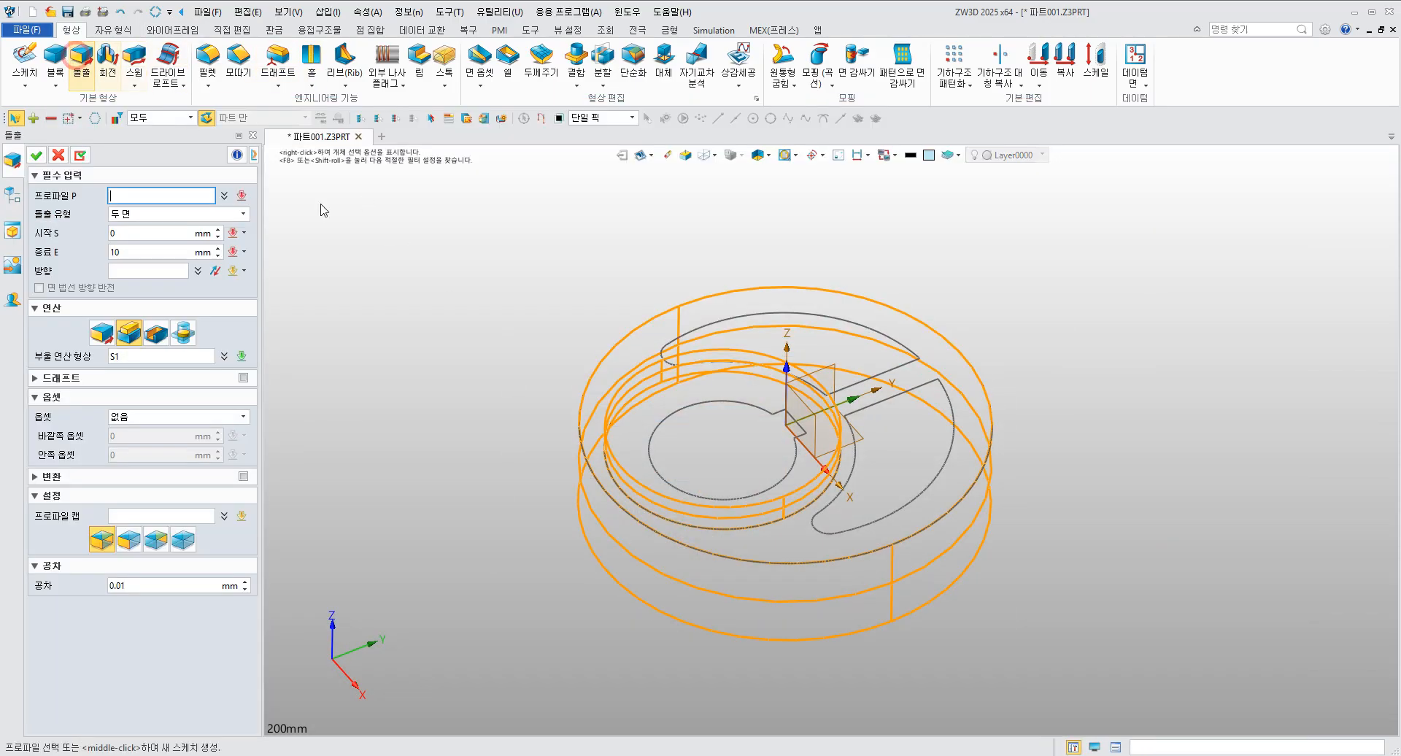
{"action": "right_click", "coordinate": [463, 360]}
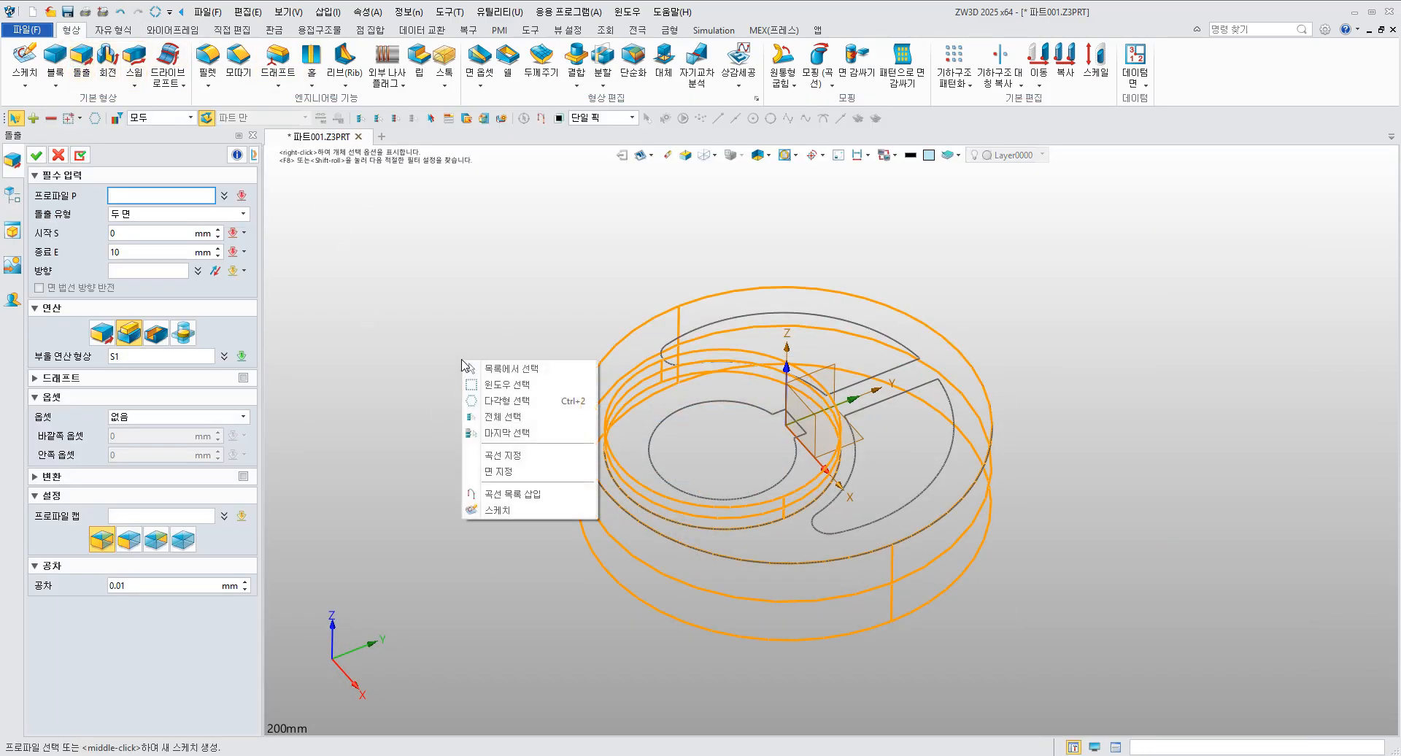
{"action": "left_click", "coordinate": [532, 494]}
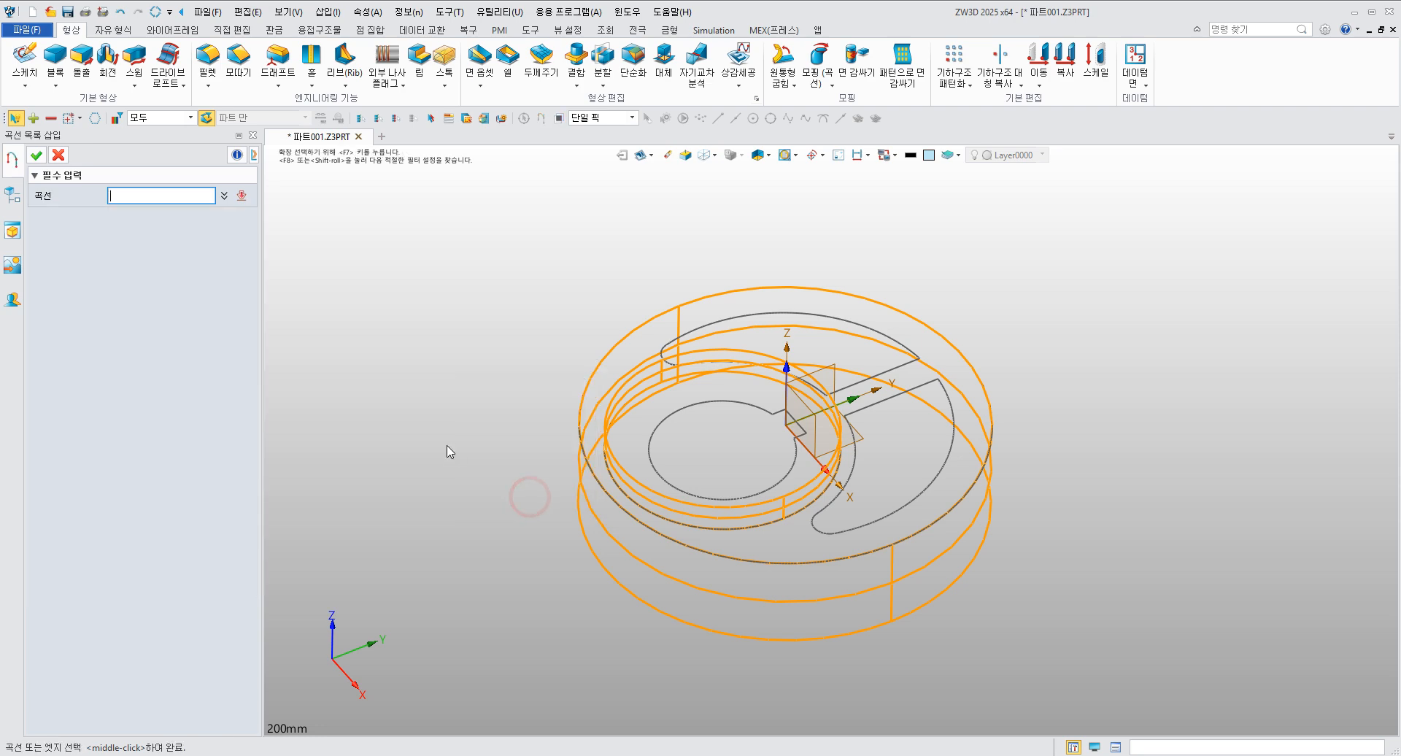
{"action": "left_click", "coordinate": [696, 413]}
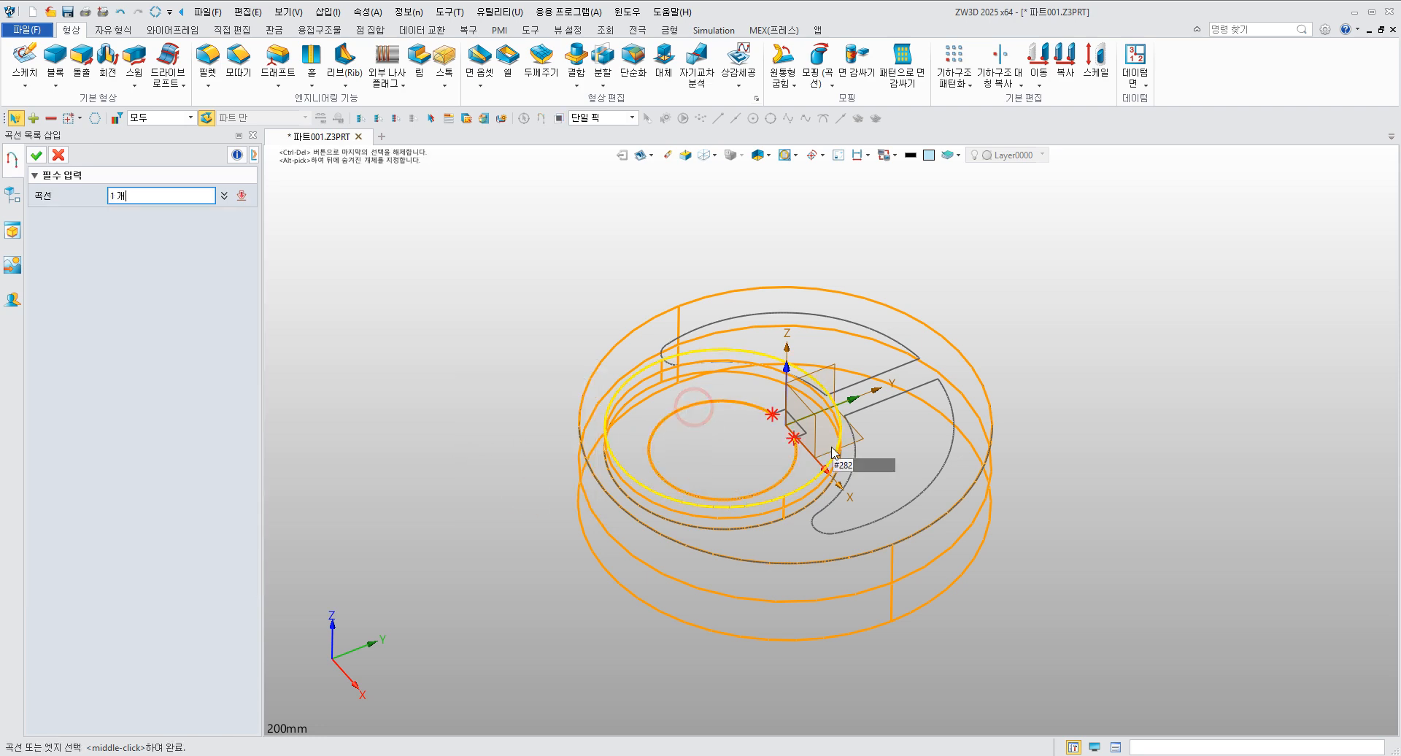
{"action": "scroll", "coordinate": [808, 408], "scroll_direction": "up", "scroll_amount": 4}
{"action": "left_click", "coordinate": [744, 384]}
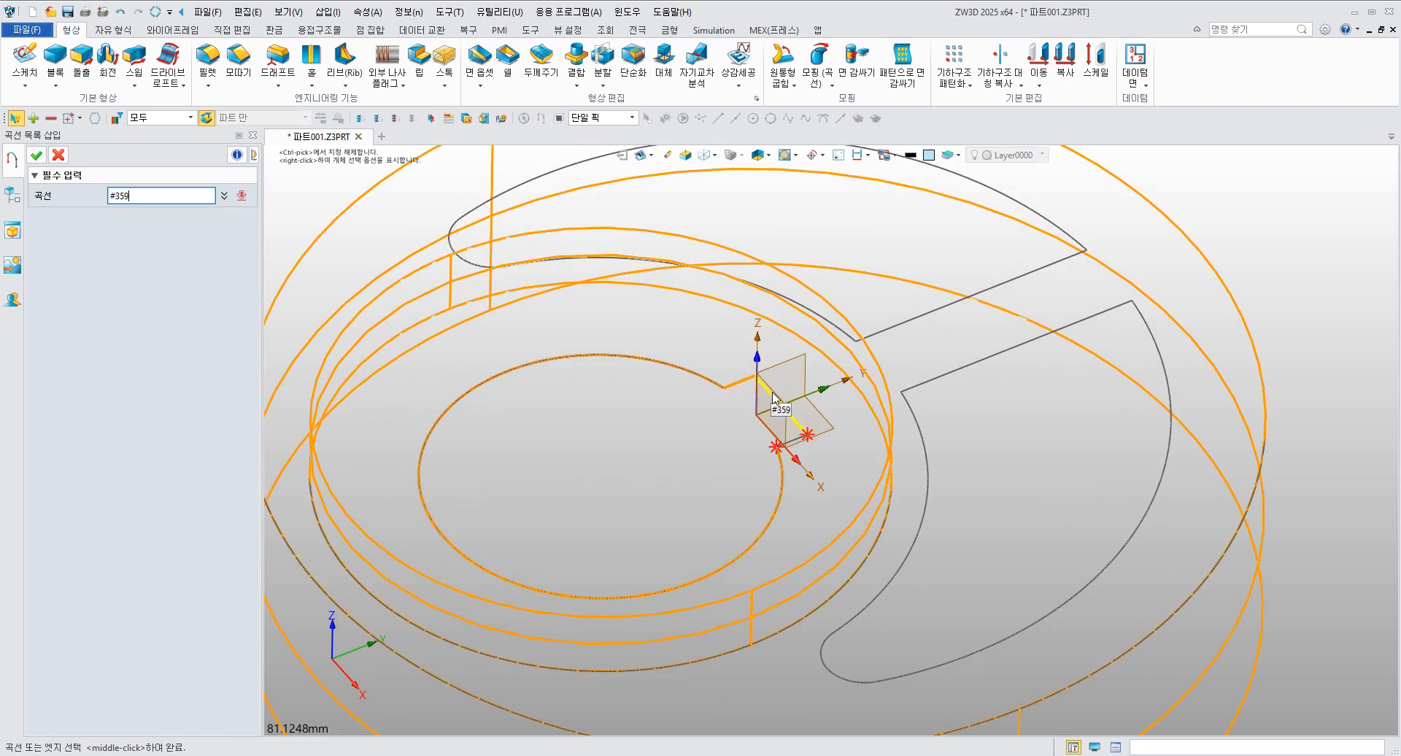
{"action": "left_click", "coordinate": [771, 393]}
{"action": "left_click", "coordinate": [789, 441]}
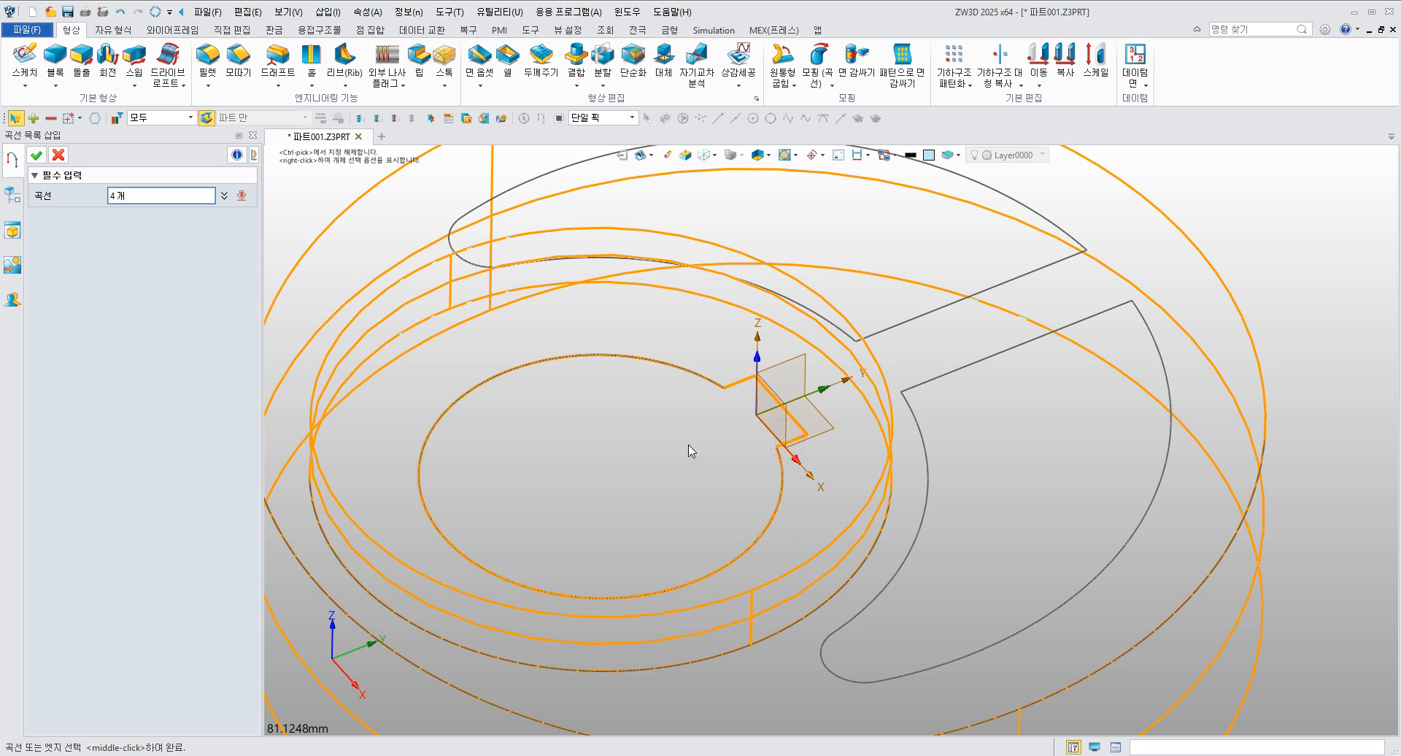
{"action": "scroll", "coordinate": [691, 451], "scroll_direction": "down", "scroll_amount": 4}
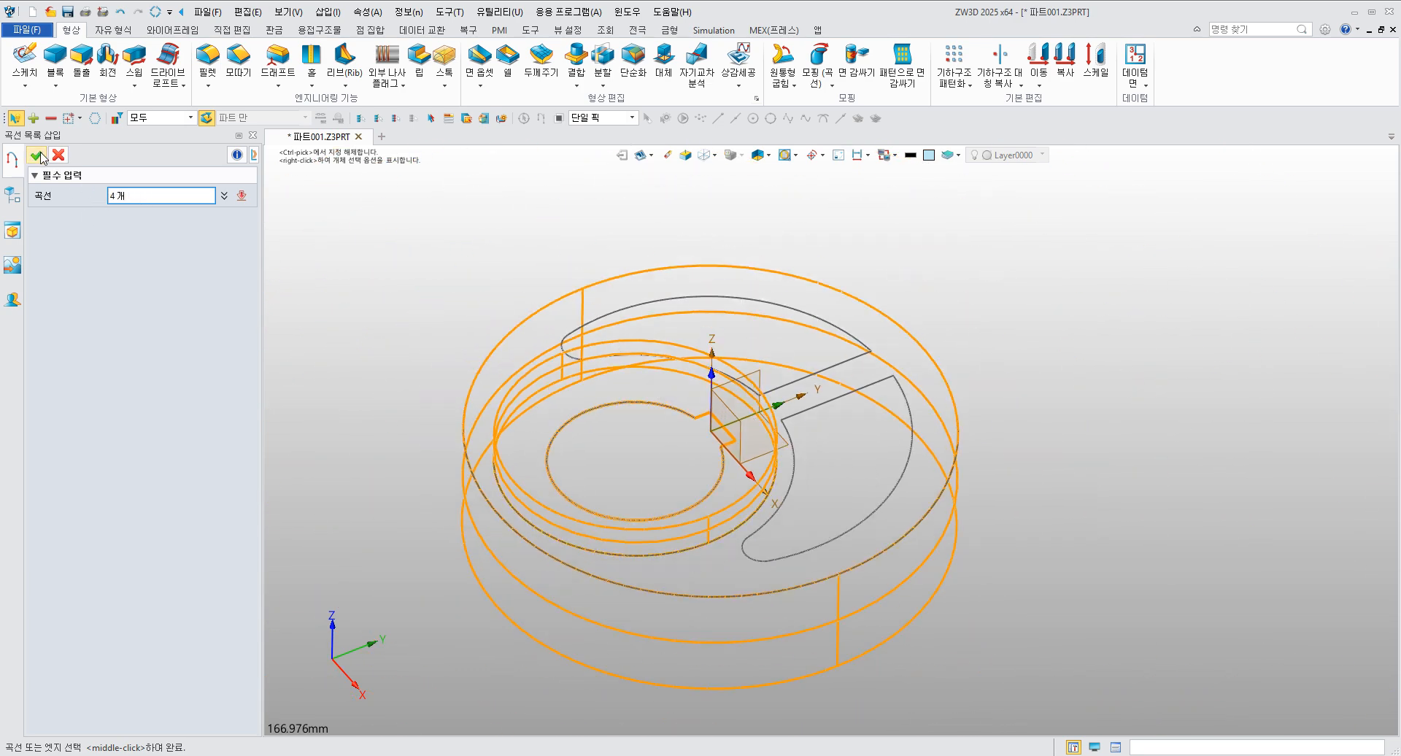
{"action": "left_click", "coordinate": [38, 155]}
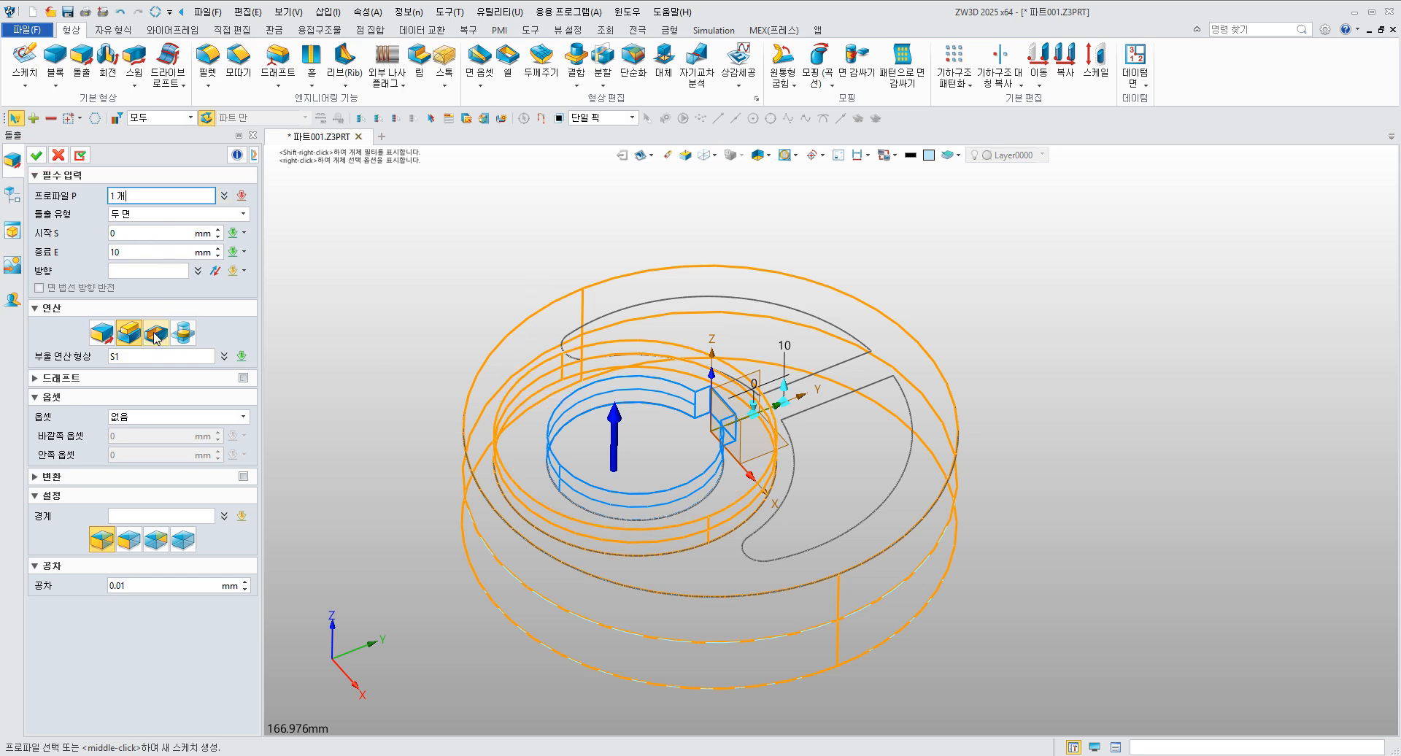
- Cut the keyed bore through the boss and disc by extruding the profile from 50 to -50 mm as a subtraction
{"action": "left_click", "coordinate": [156, 334]}
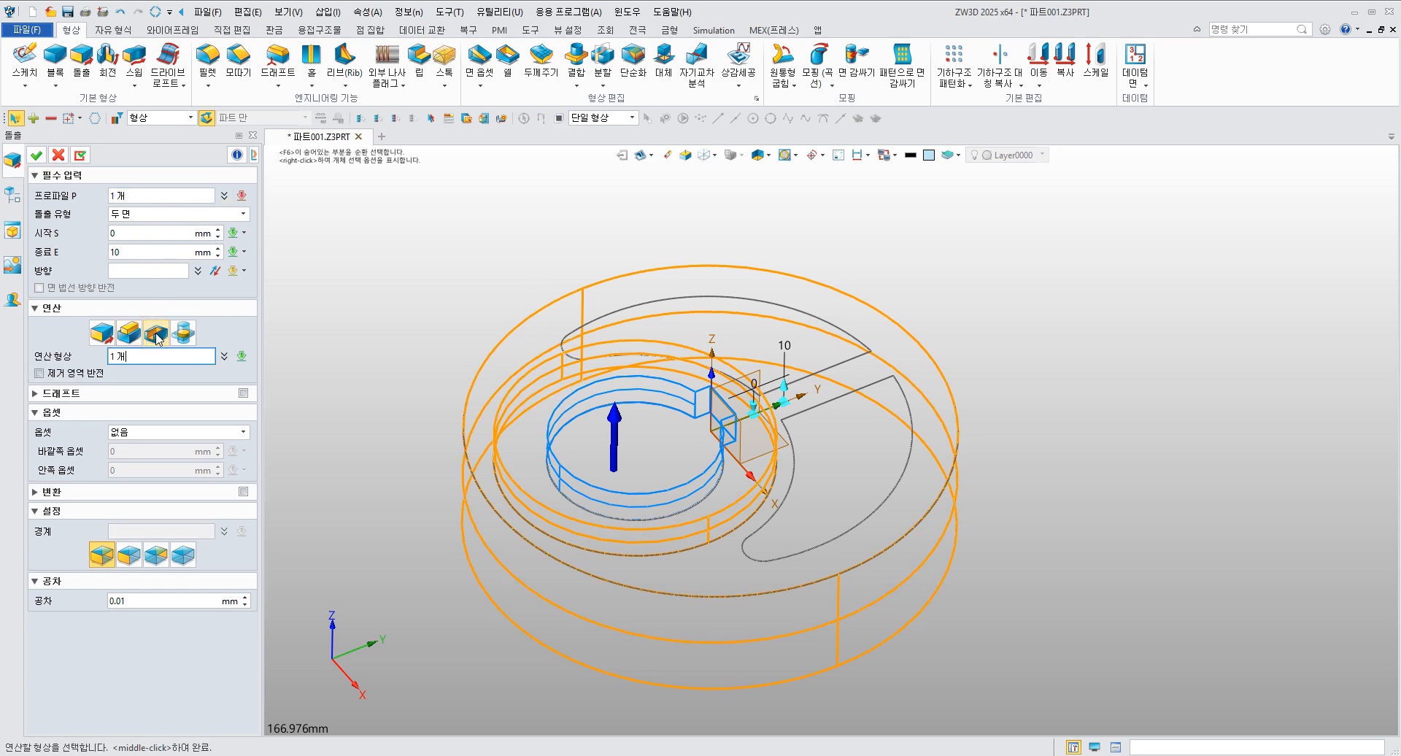
{"action": "left_click", "coordinate": [137, 231]}
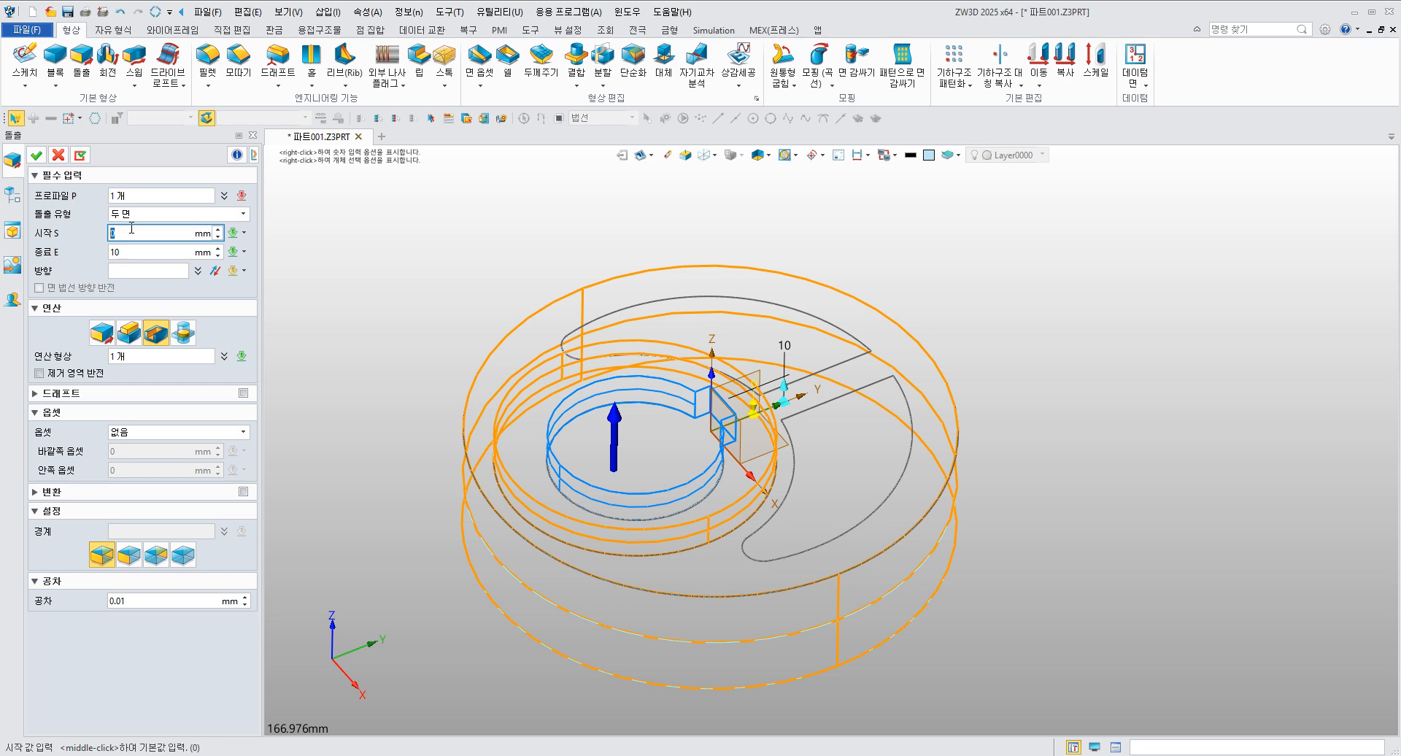
{"action": "type", "text": "50"}
{"action": "key", "text": "Return"}
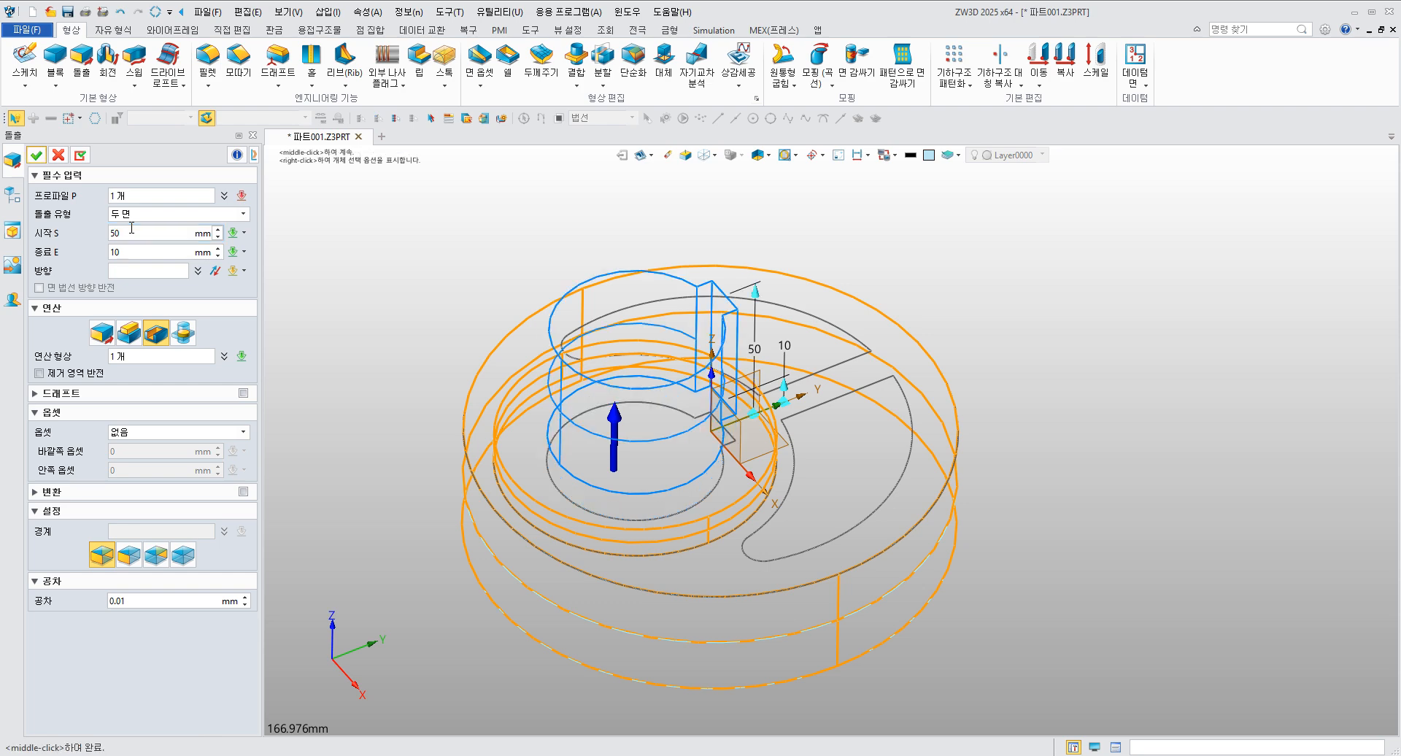
{"action": "left_click", "coordinate": [129, 252]}
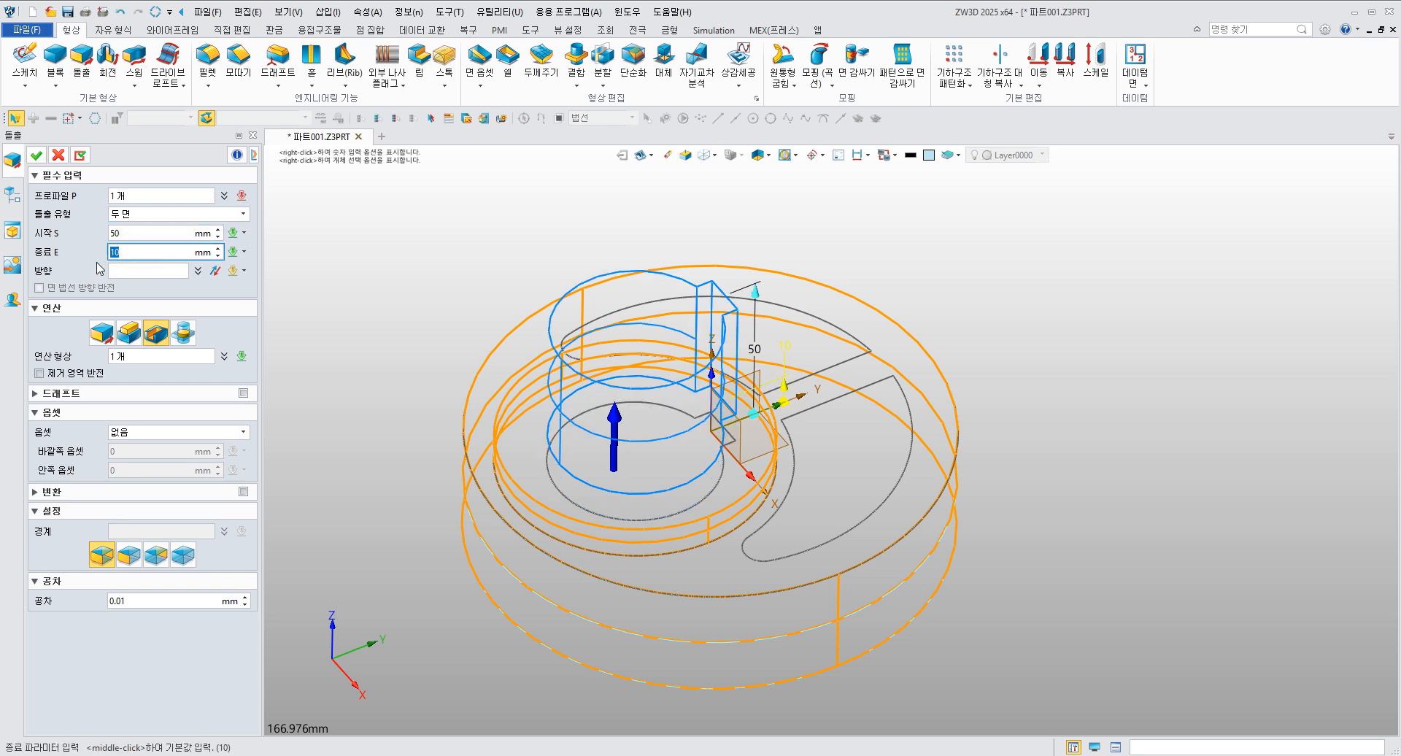
{"action": "key", "text": "Return"}
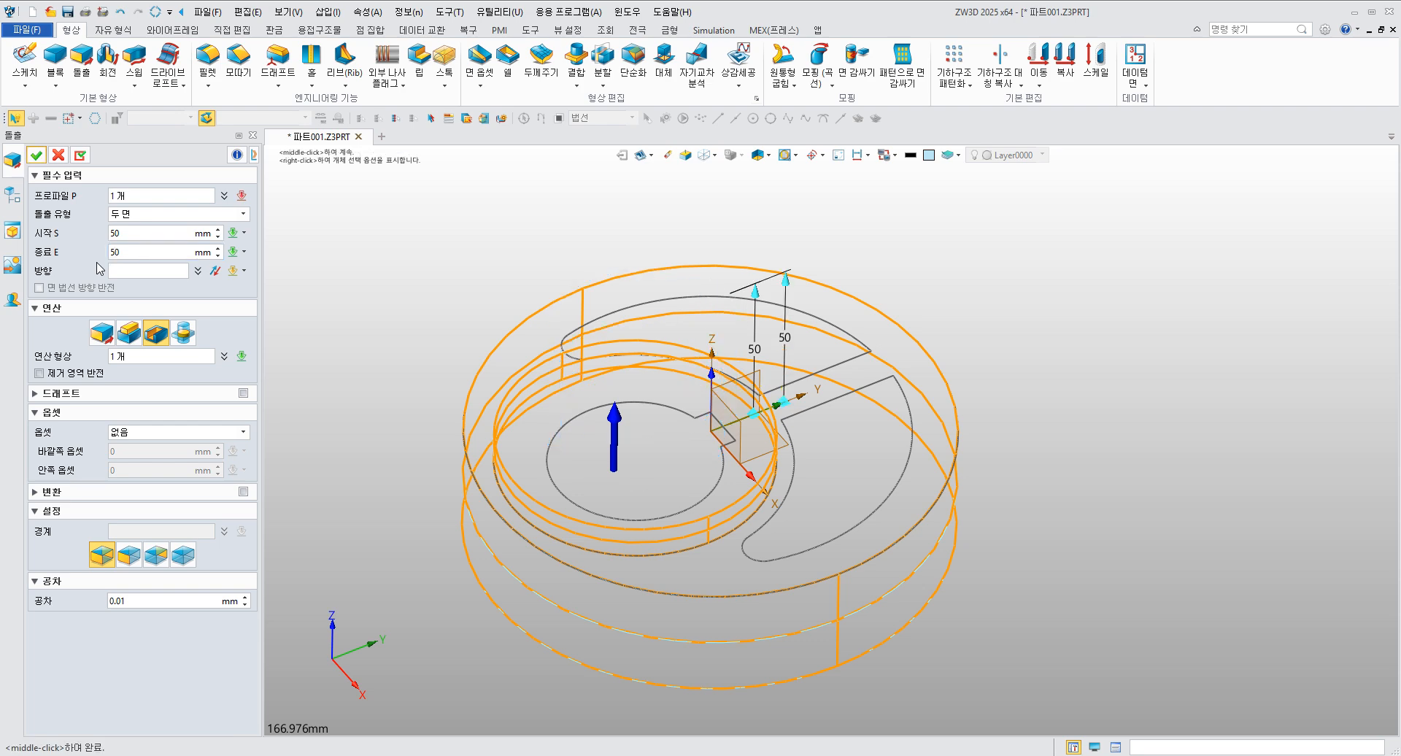
{"action": "left_click", "coordinate": [115, 252]}
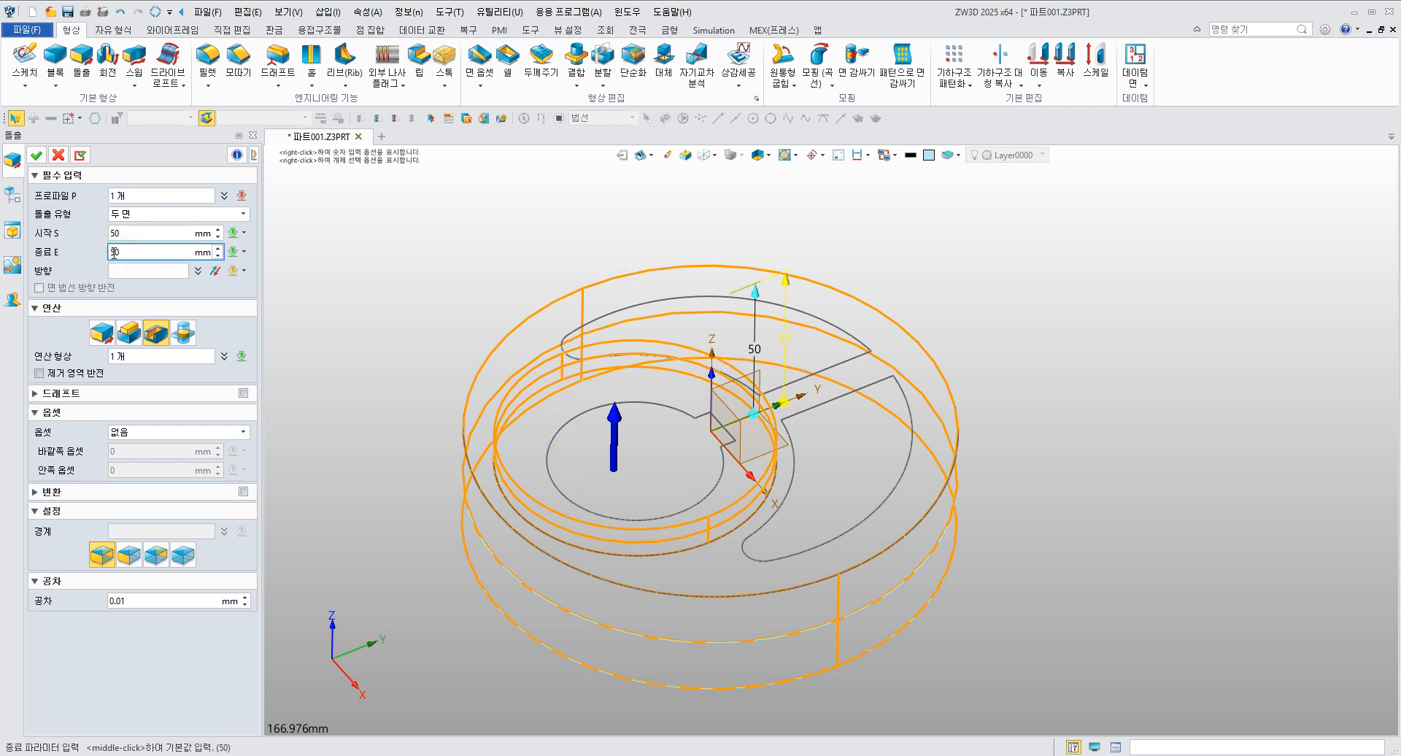
{"action": "type", "text": "-"}
{"action": "key", "text": "Return"}
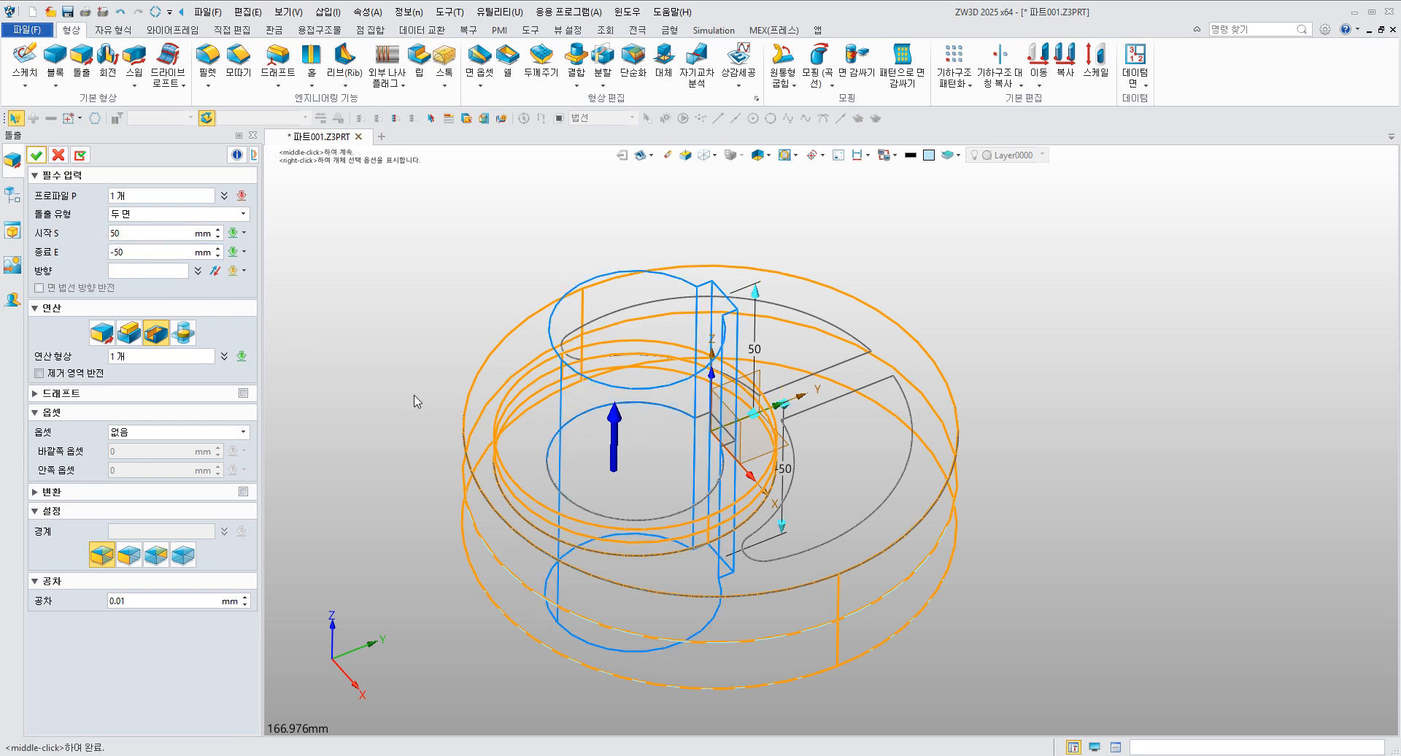
{"action": "middle_click_drag", "start_coordinate": [413, 398], "coordinate": [467, 398]}
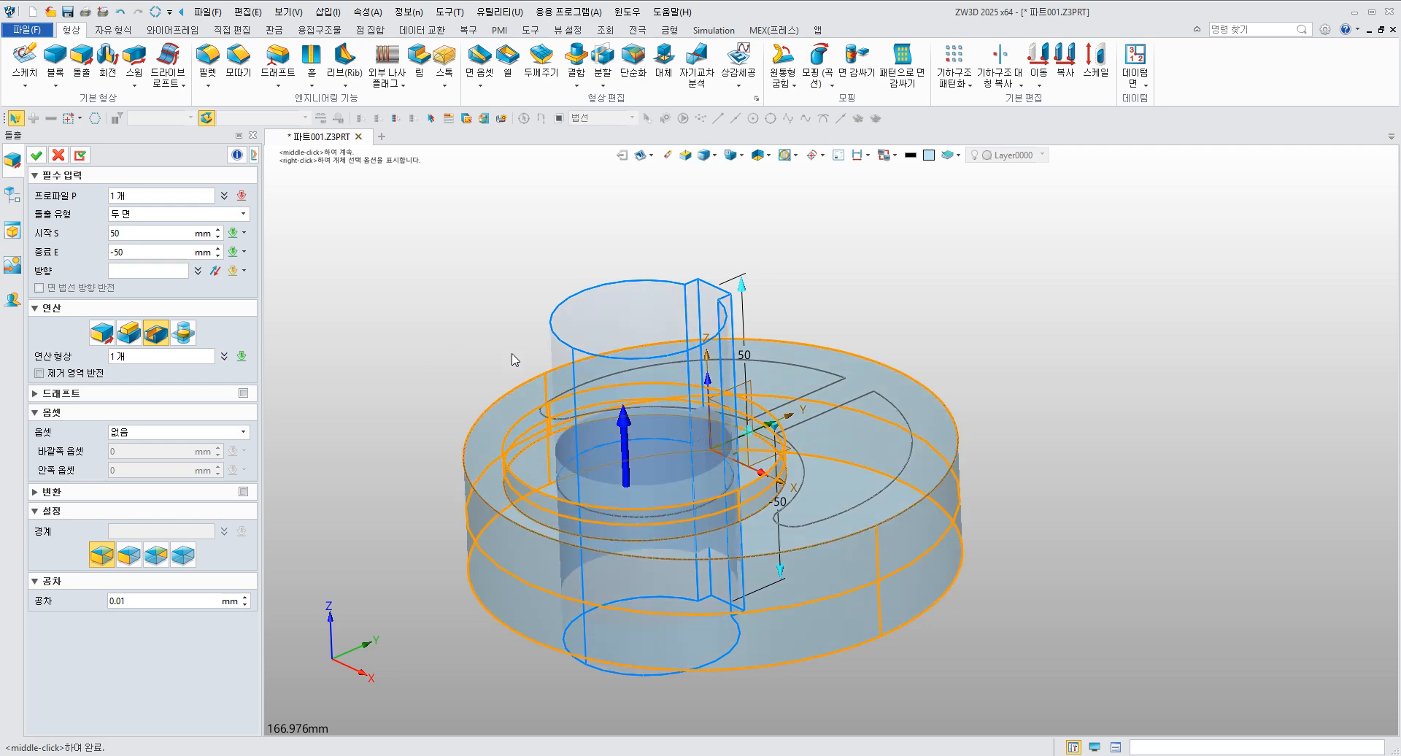
{"action": "mouse_move", "coordinate": [489, 337]}
{"action": "middle_mouse_down"}
{"action": "mouse_move", "coordinate": [460, 397]}
{"action": "mouse_move", "coordinate": [486, 418]}
{"action": "mouse_move", "coordinate": [630, 278]}
{"action": "mouse_move", "coordinate": [548, 448]}
{"action": "middle_mouse_up"}
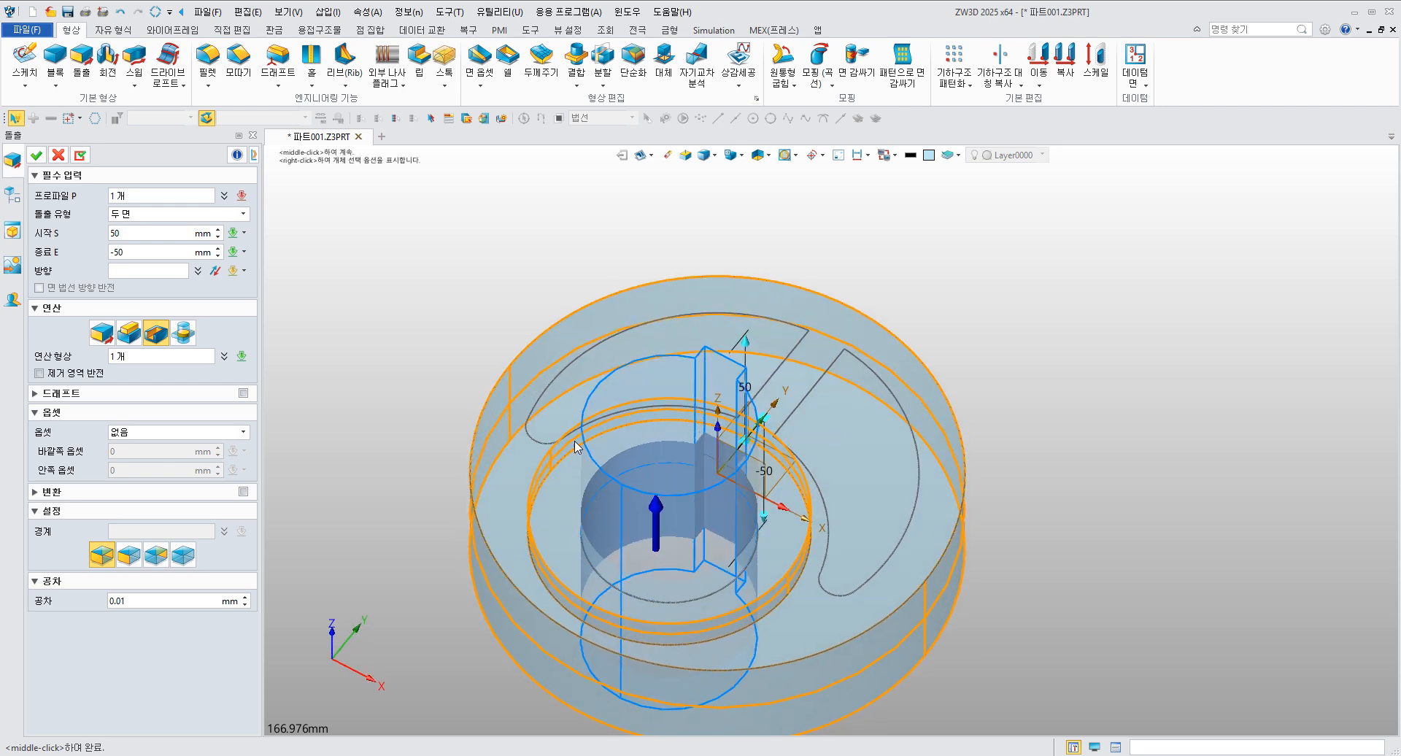
{"action": "left_click", "coordinate": [36, 154]}
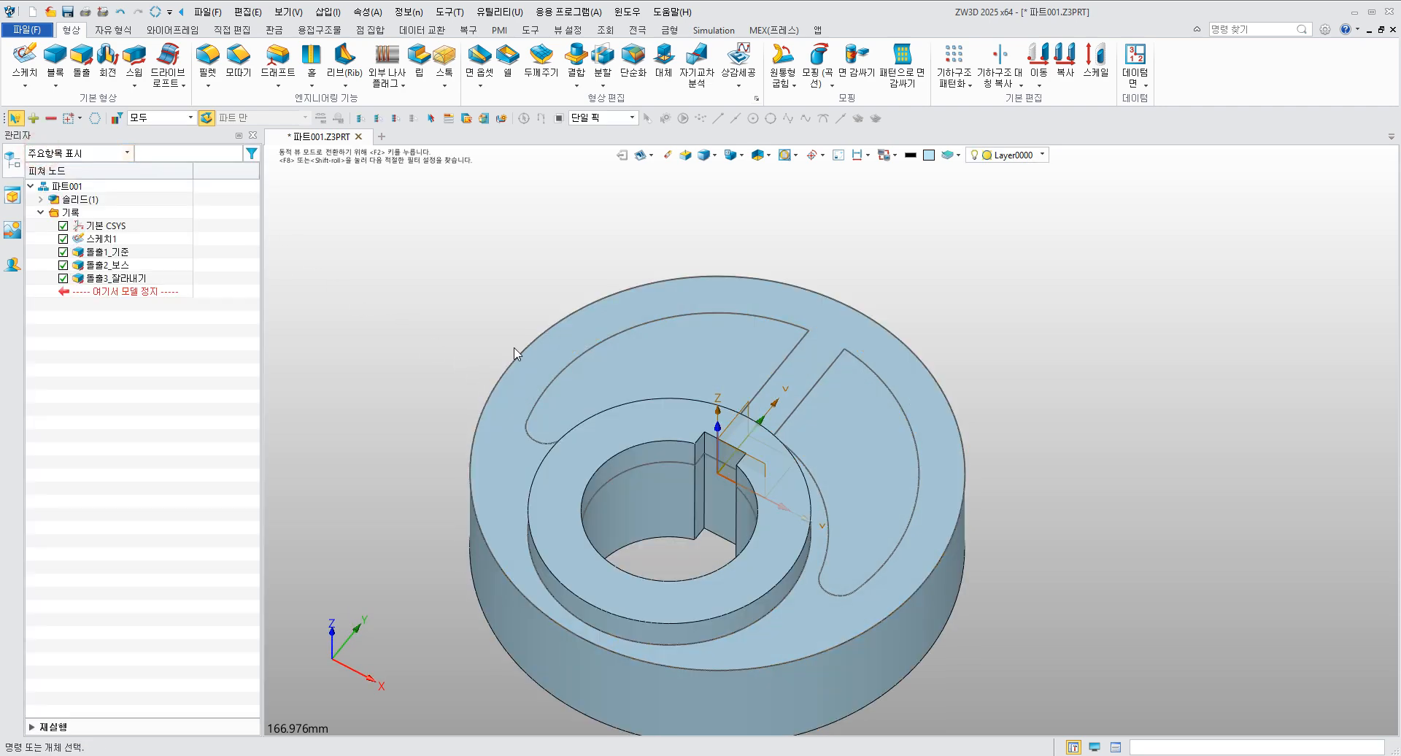
{"action": "middle_click_drag", "start_coordinate": [515, 353], "coordinate": [526, 378]}
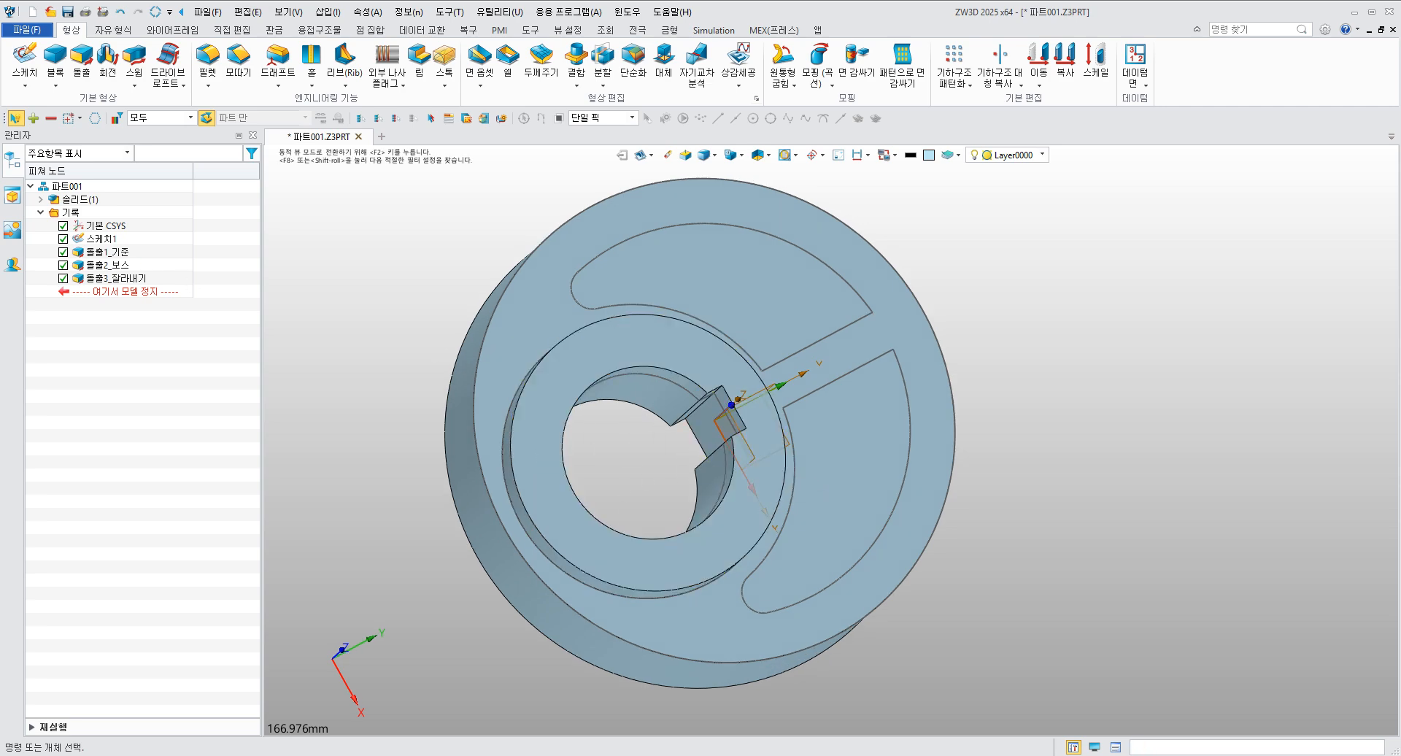
- Review the bore cut's extrude settings and check the crescent pocket dimensions in the PowerPoint drawing
{"action": "double_click", "coordinate": [115, 282]}
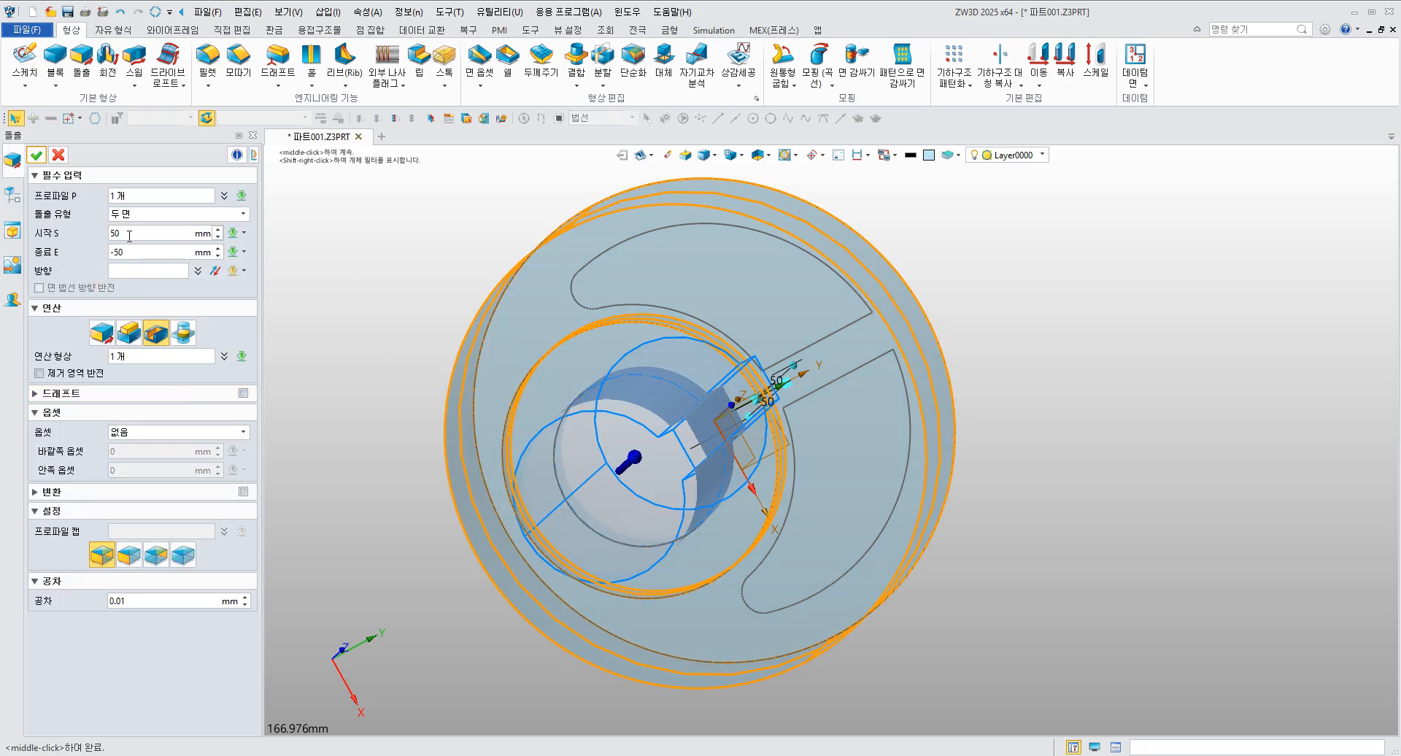
{"action": "middle_click", "coordinate": [312, 310]}
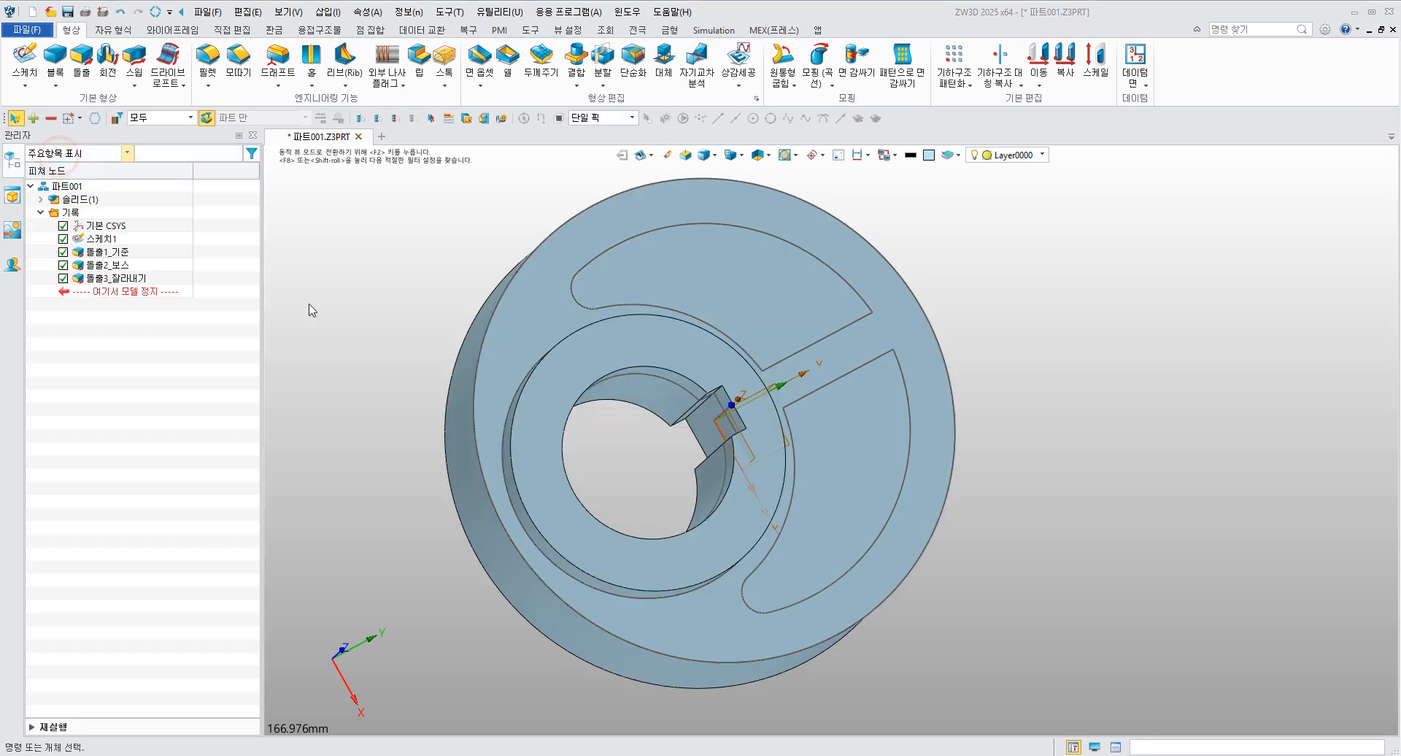
{"action": "mouse_move", "coordinate": [425, 344]}
{"action": "right_mouse_down"}
{"action": "mouse_move", "coordinate": [417, 323]}
{"action": "mouse_move", "coordinate": [410, 358]}
{"action": "right_mouse_up"}
{"action": "left_click", "coordinate": [348, 755]}
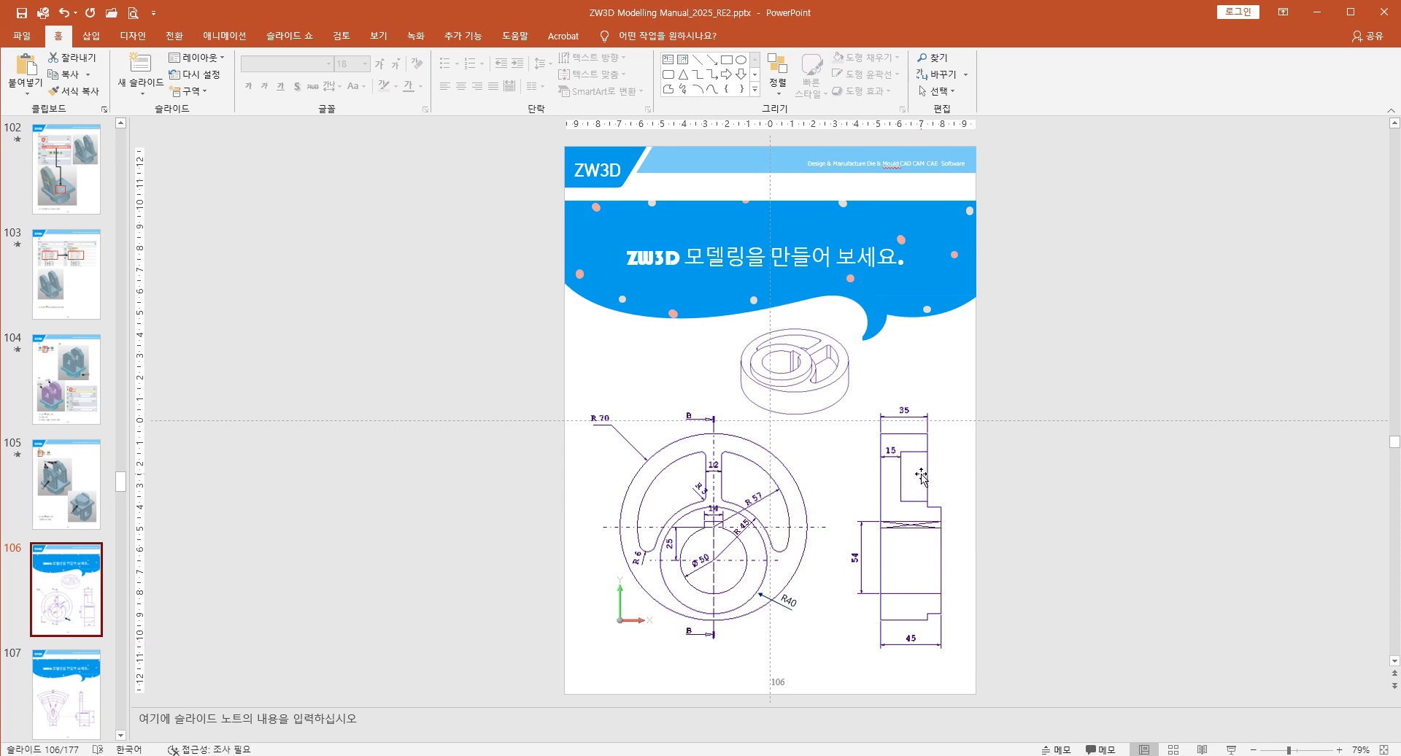
{"action": "left_click", "coordinate": [1147, 350]}
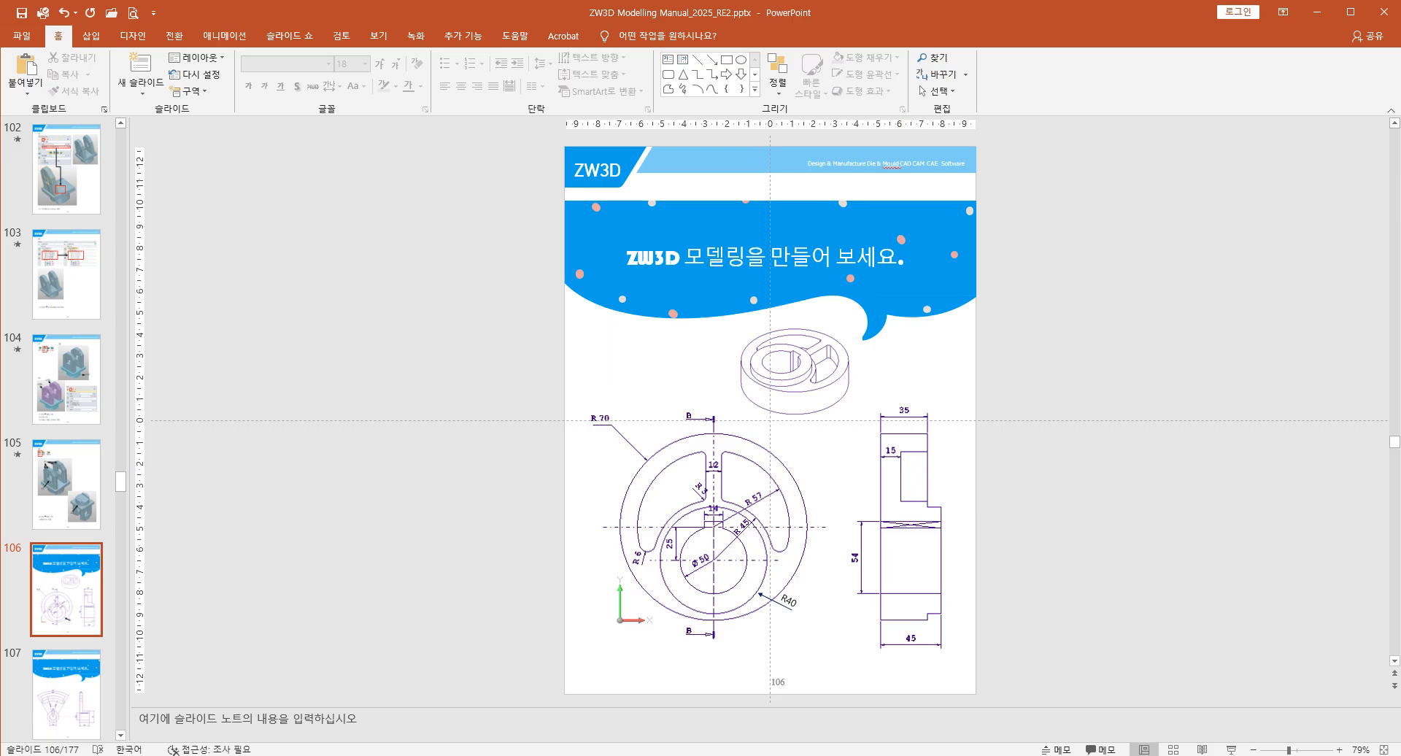
{"action": "key", "text": "alt+Tab"}
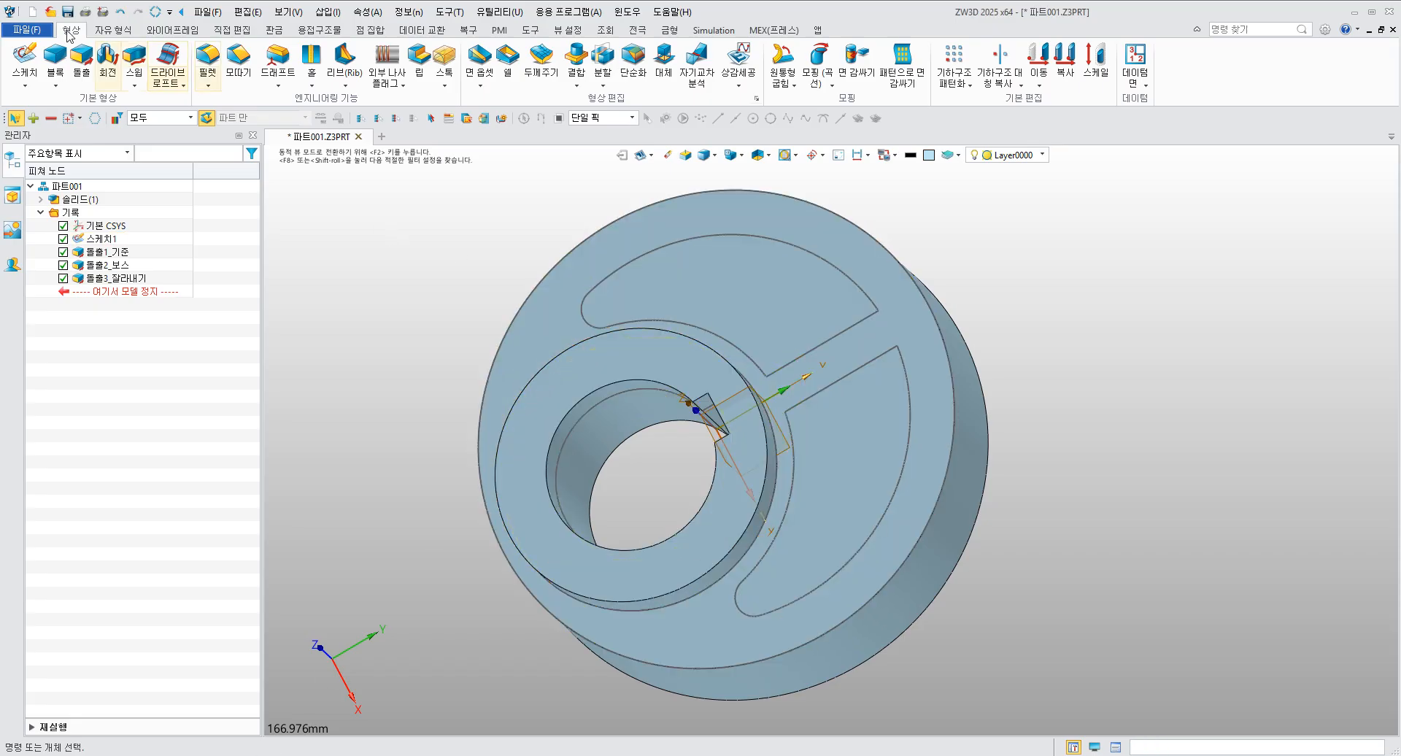
- Start an Extrude with both crescent pocket outlines as the profile, combining their eight curves in a curve list
{"action": "left_click", "coordinate": [82, 58]}
{"action": "right_click", "coordinate": [443, 235]}
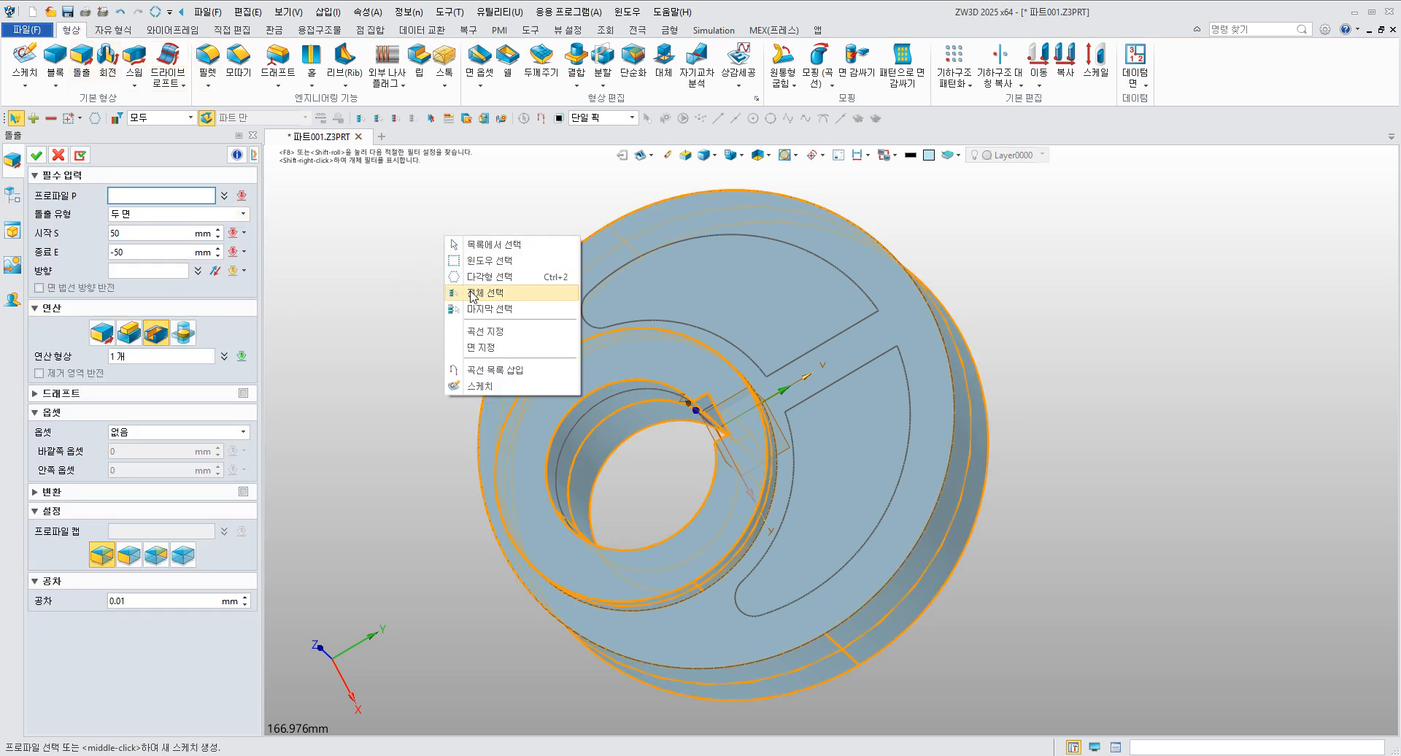
{"action": "left_click", "coordinate": [501, 369]}
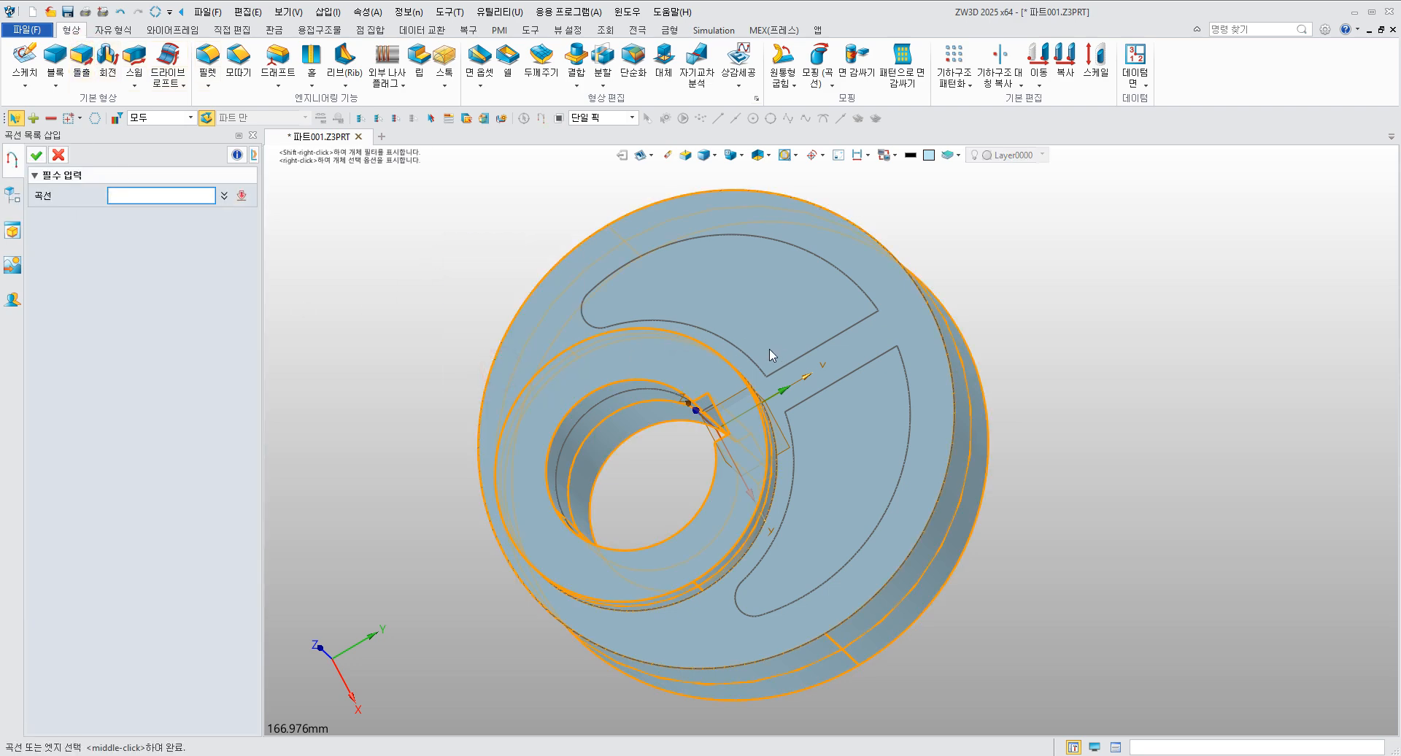
{"action": "left_click", "coordinate": [802, 354]}
{"action": "left_click", "coordinate": [722, 339]}
{"action": "left_click", "coordinate": [580, 316]}
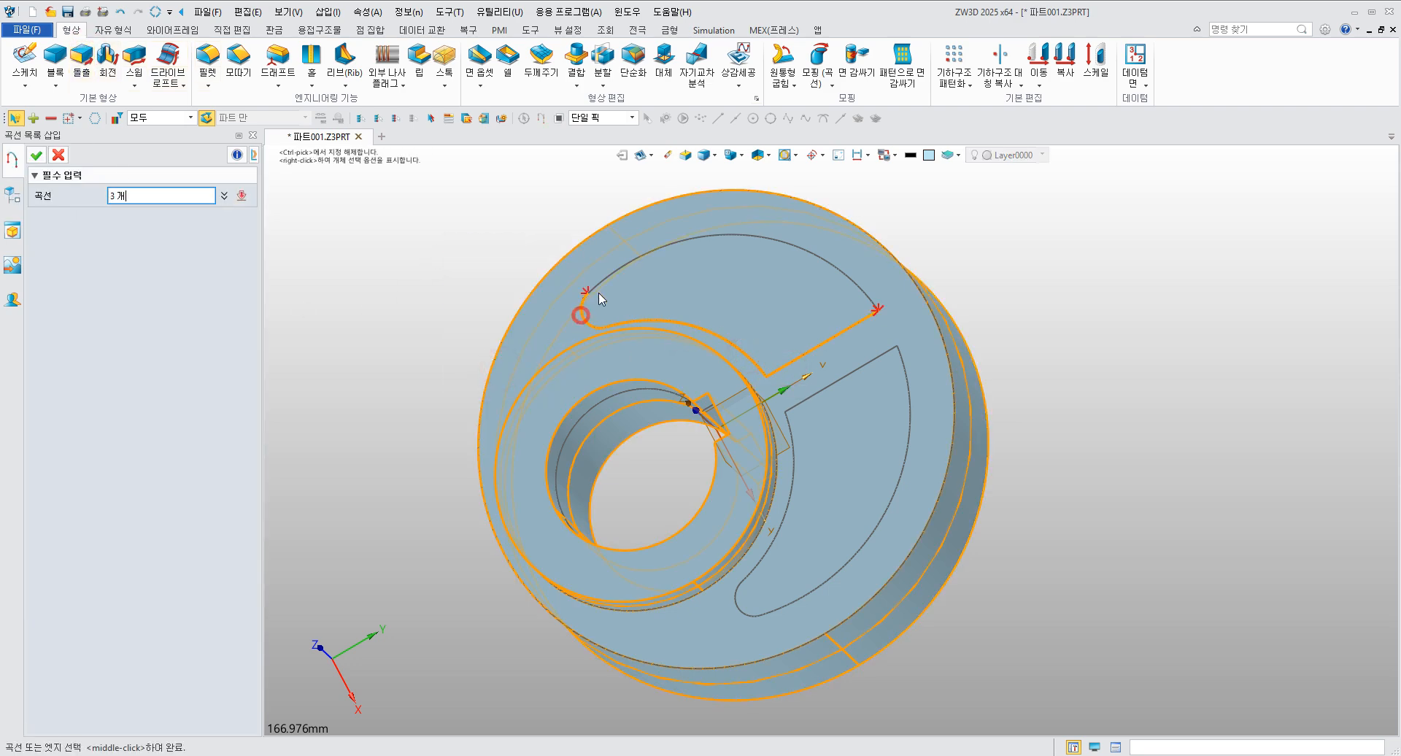
{"action": "left_click", "coordinate": [614, 269]}
{"action": "left_click", "coordinate": [857, 371]}
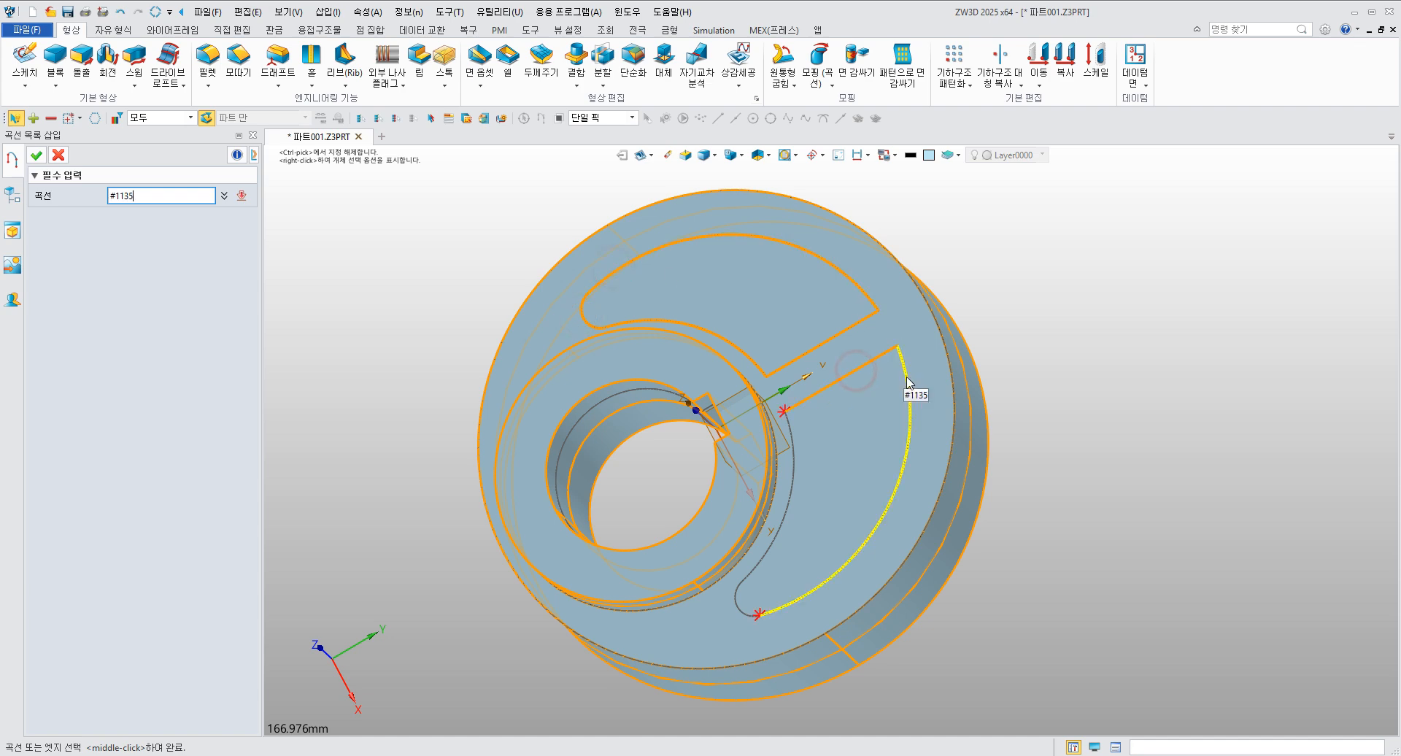
{"action": "left_click", "coordinate": [907, 380]}
{"action": "left_click", "coordinate": [792, 475]}
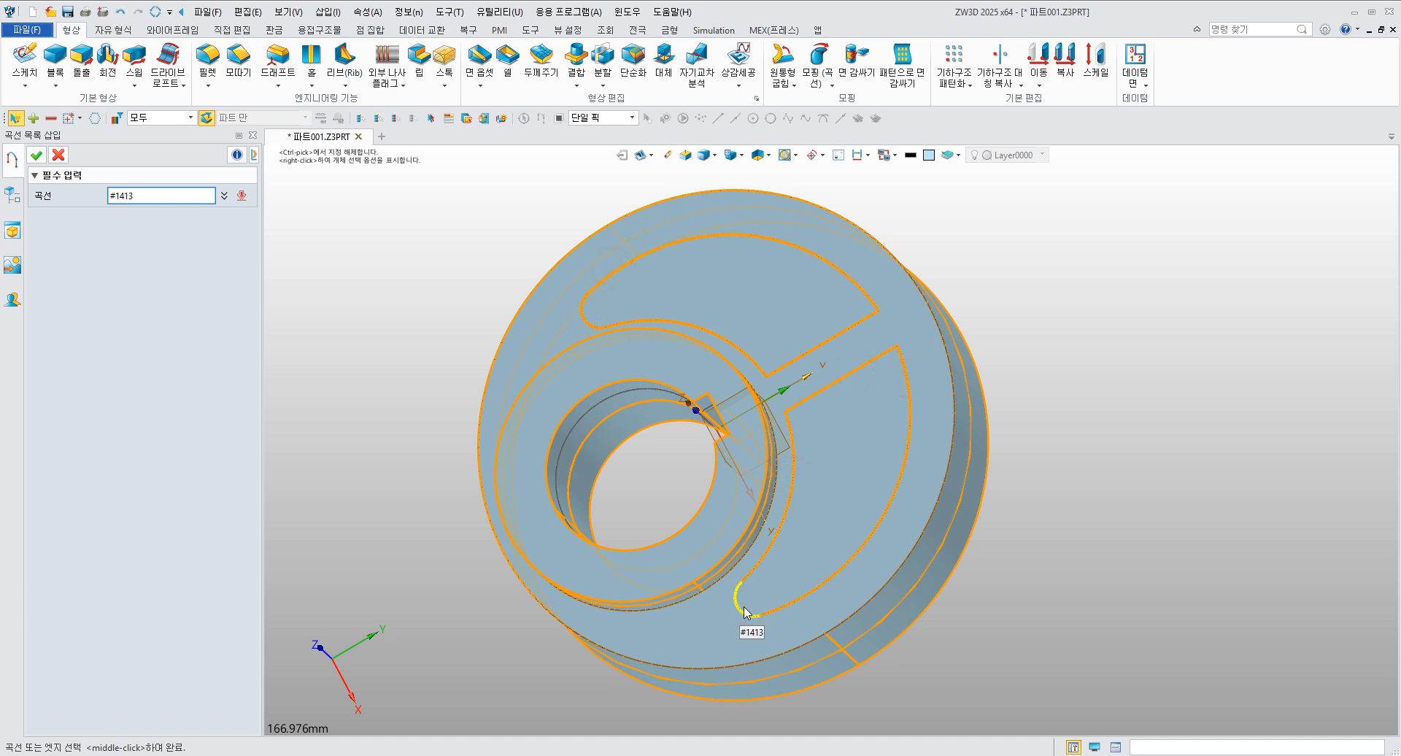
{"action": "left_click", "coordinate": [746, 612]}
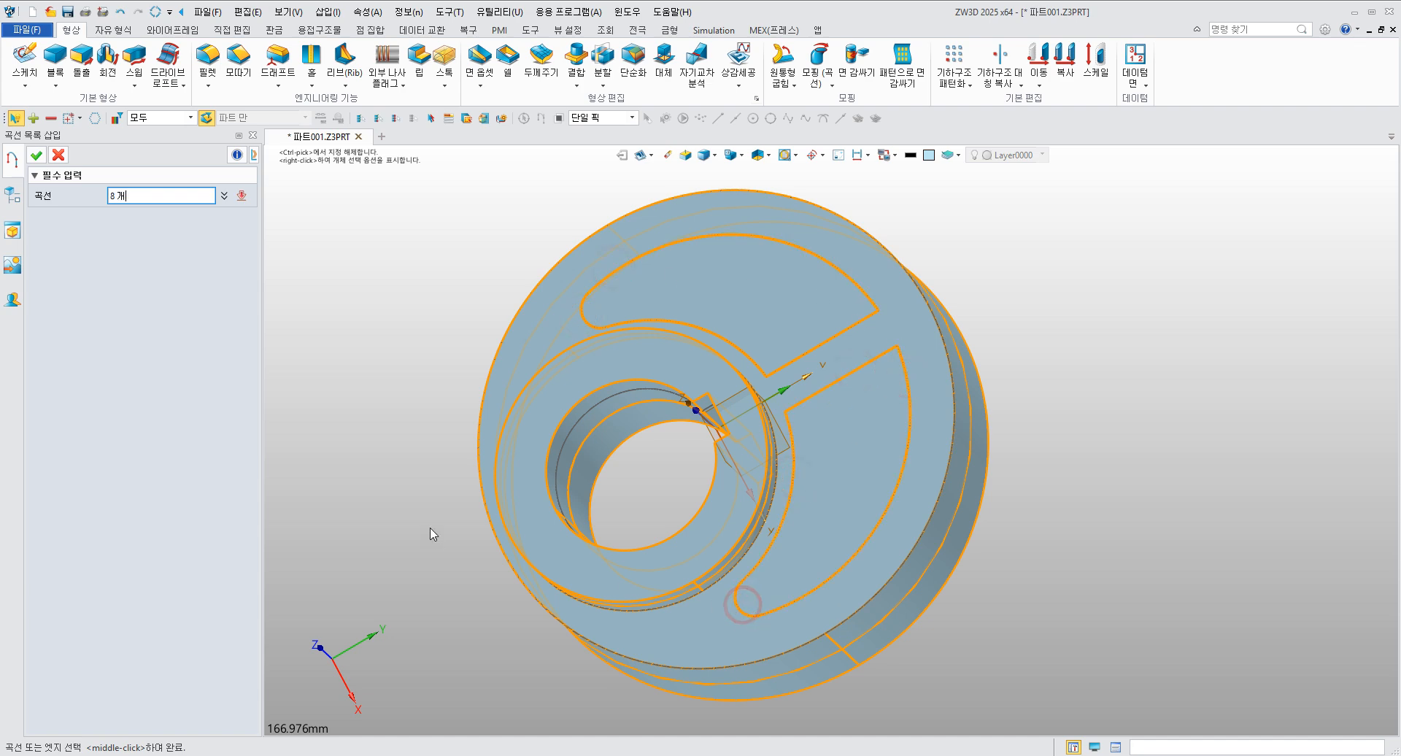
{"action": "left_click", "coordinate": [36, 154]}
- Set the pocket extrusion's start to 0 mm and try an end distance of -20 mm, checking its direction in the preview
{"action": "left_click", "coordinate": [146, 250]}
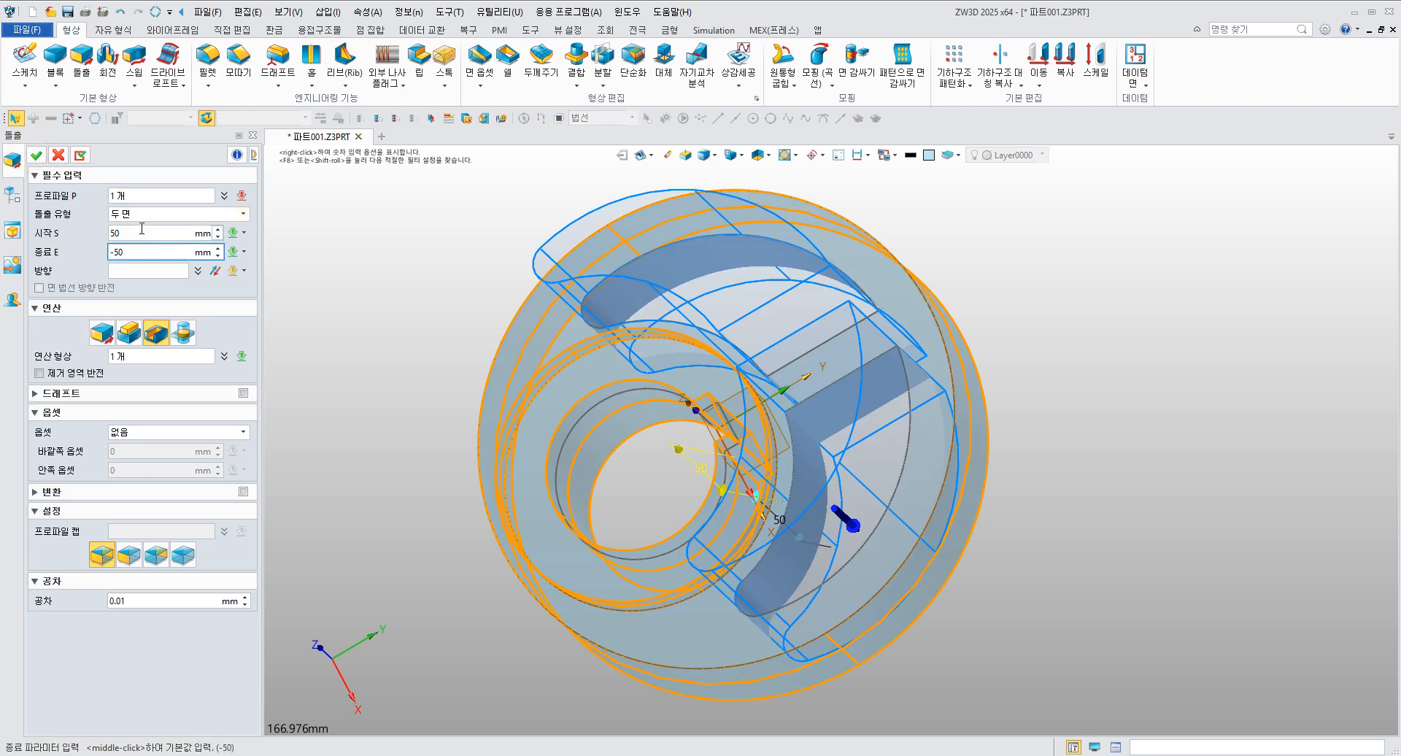
{"action": "left_click", "coordinate": [135, 232]}
{"action": "type", "text": "0"}
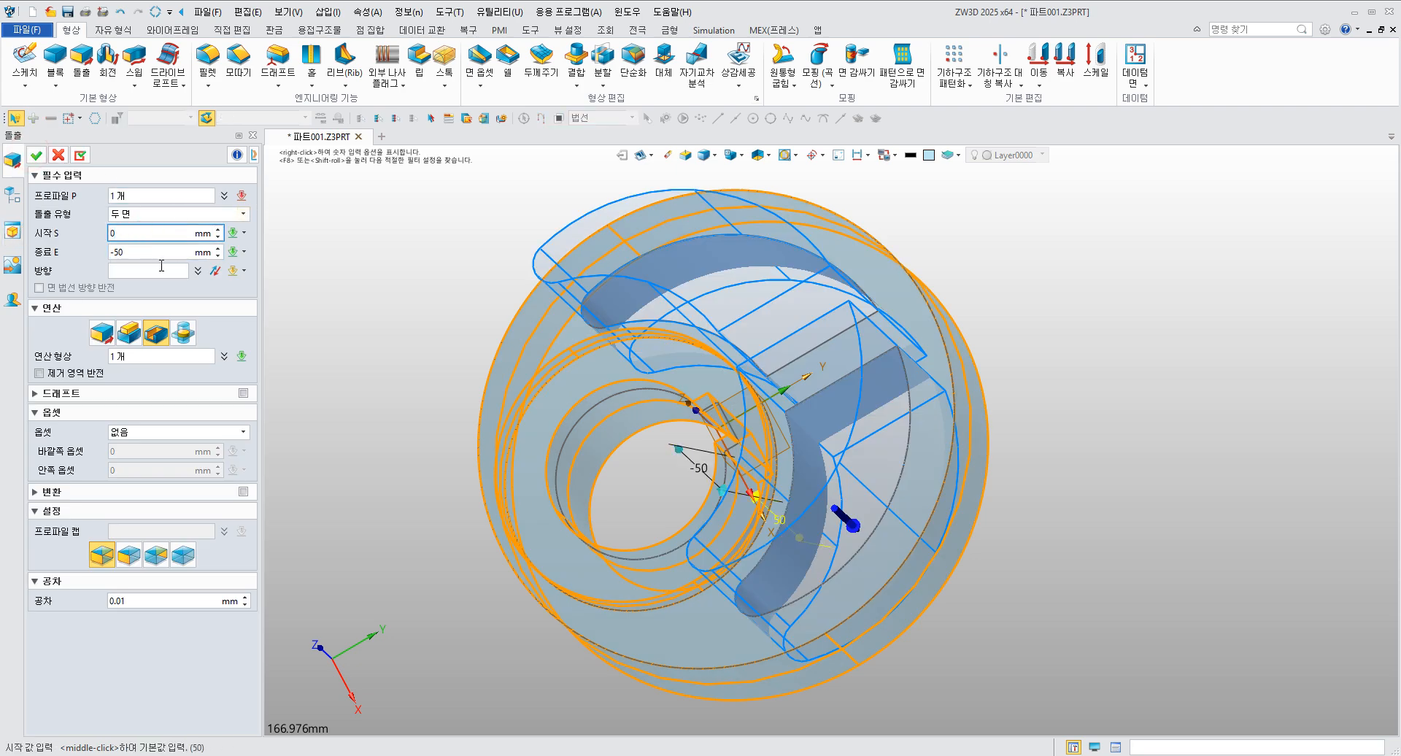
{"action": "key", "text": "Tab"}
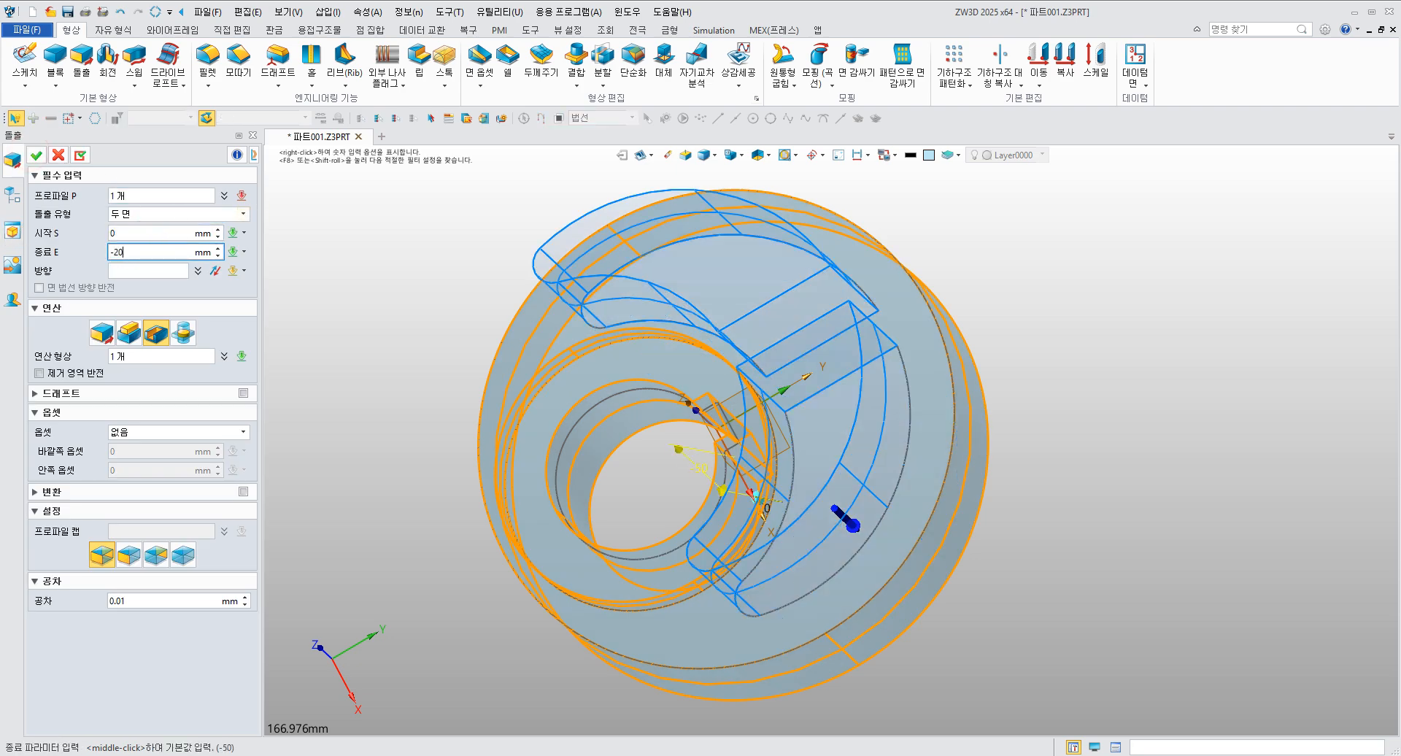
{"action": "type", "text": "-20"}
{"action": "key", "text": "Return"}
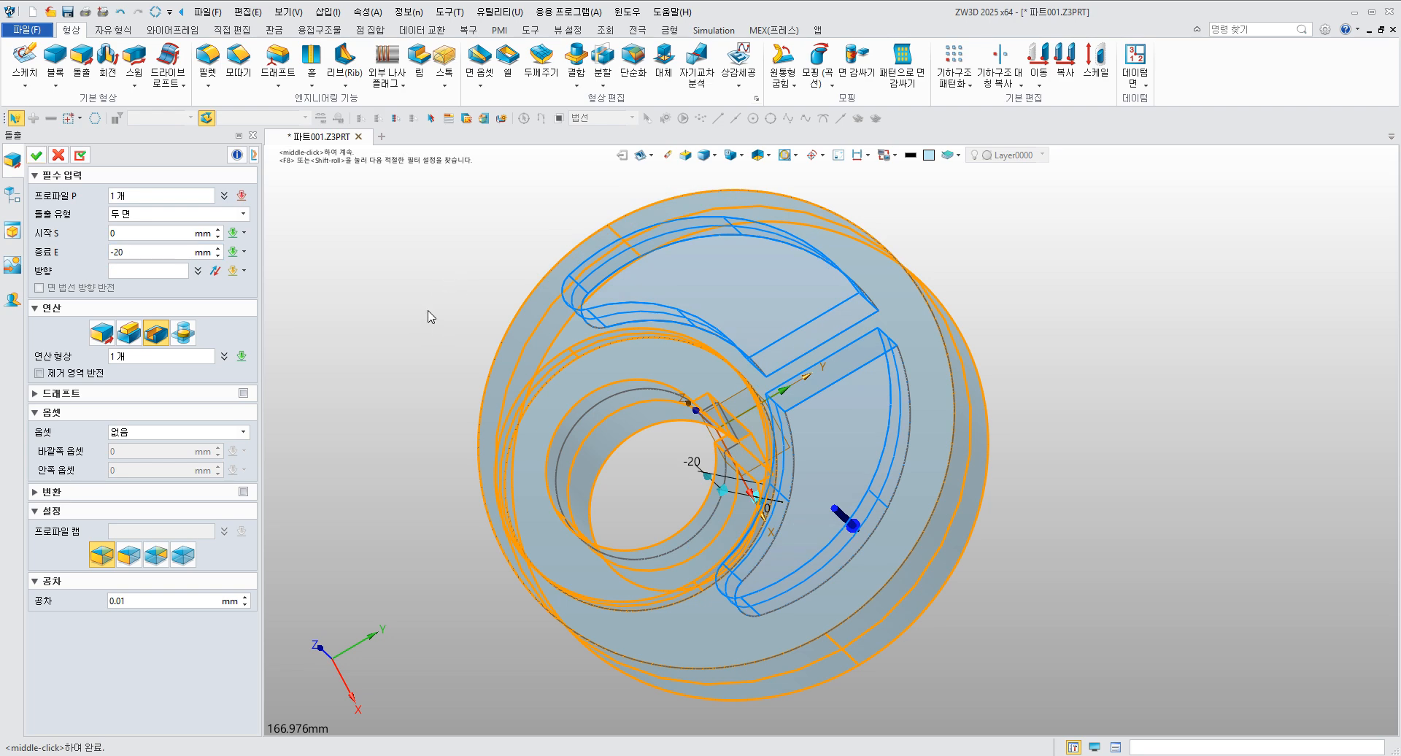
{"action": "right_click_drag", "start_coordinate": [428, 316], "coordinate": [482, 245]}
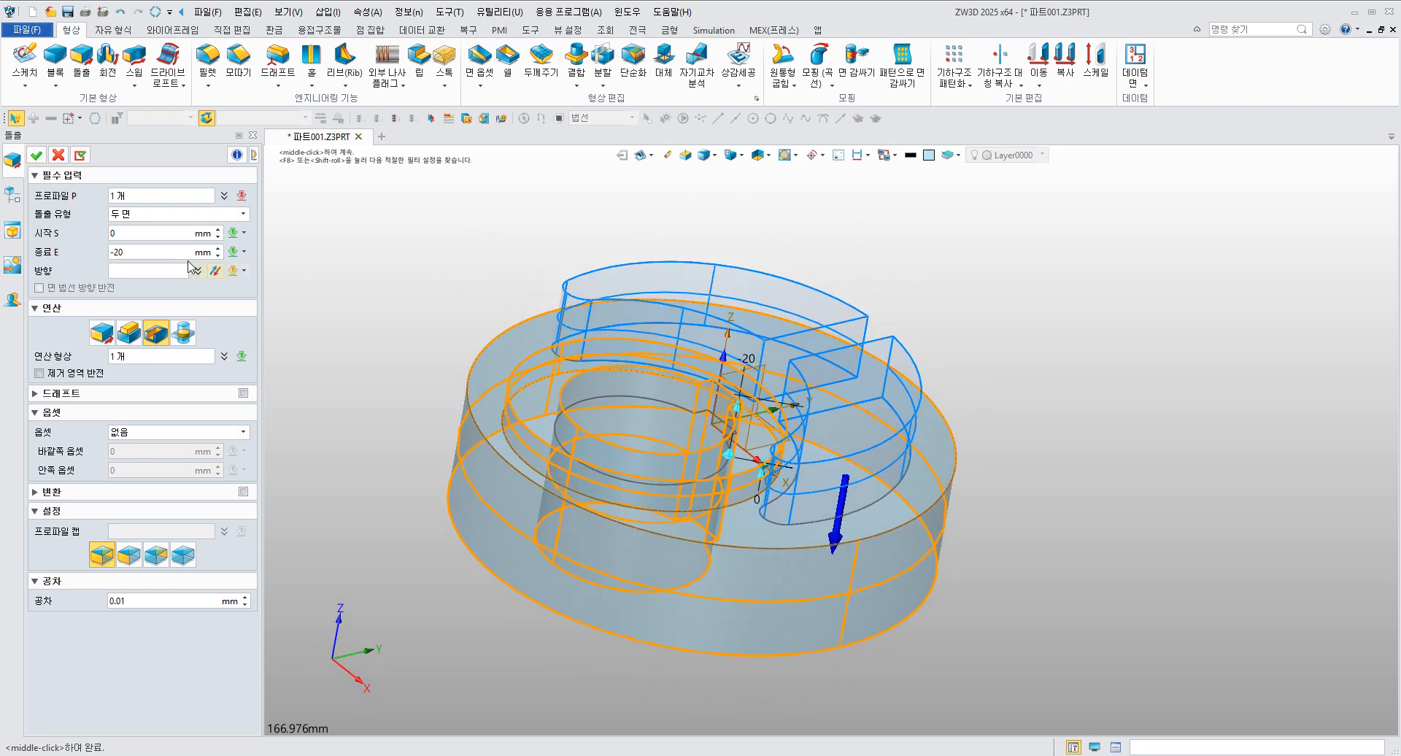
- Set the extrusion's end to 20 mm and complete the subtractive cut of both crescent pockets into the disc
{"action": "left_click", "coordinate": [150, 249]}
{"action": "type", "text": "20"}
{"action": "key", "text": "Return"}
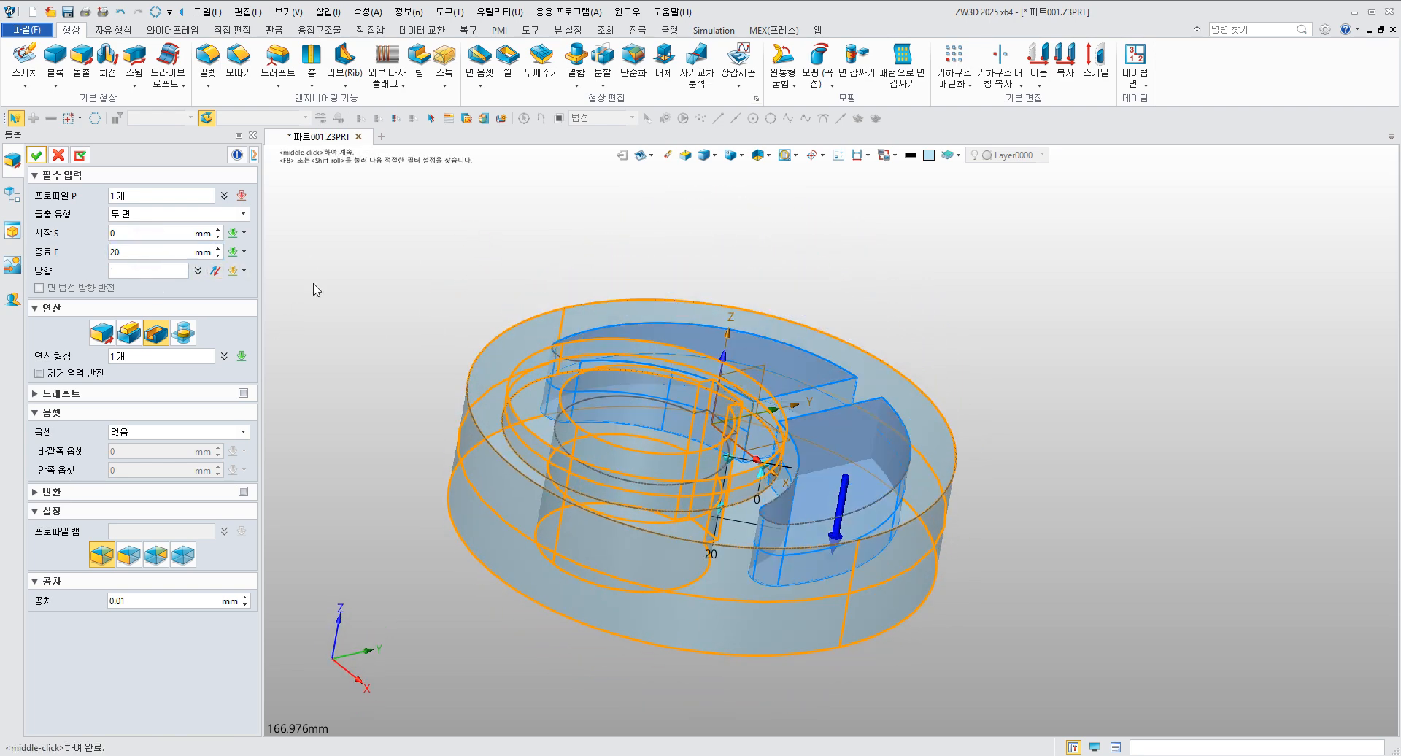
{"action": "right_click_drag", "start_coordinate": [513, 255], "coordinate": [438, 303]}
{"action": "middle_click", "coordinate": [481, 321]}
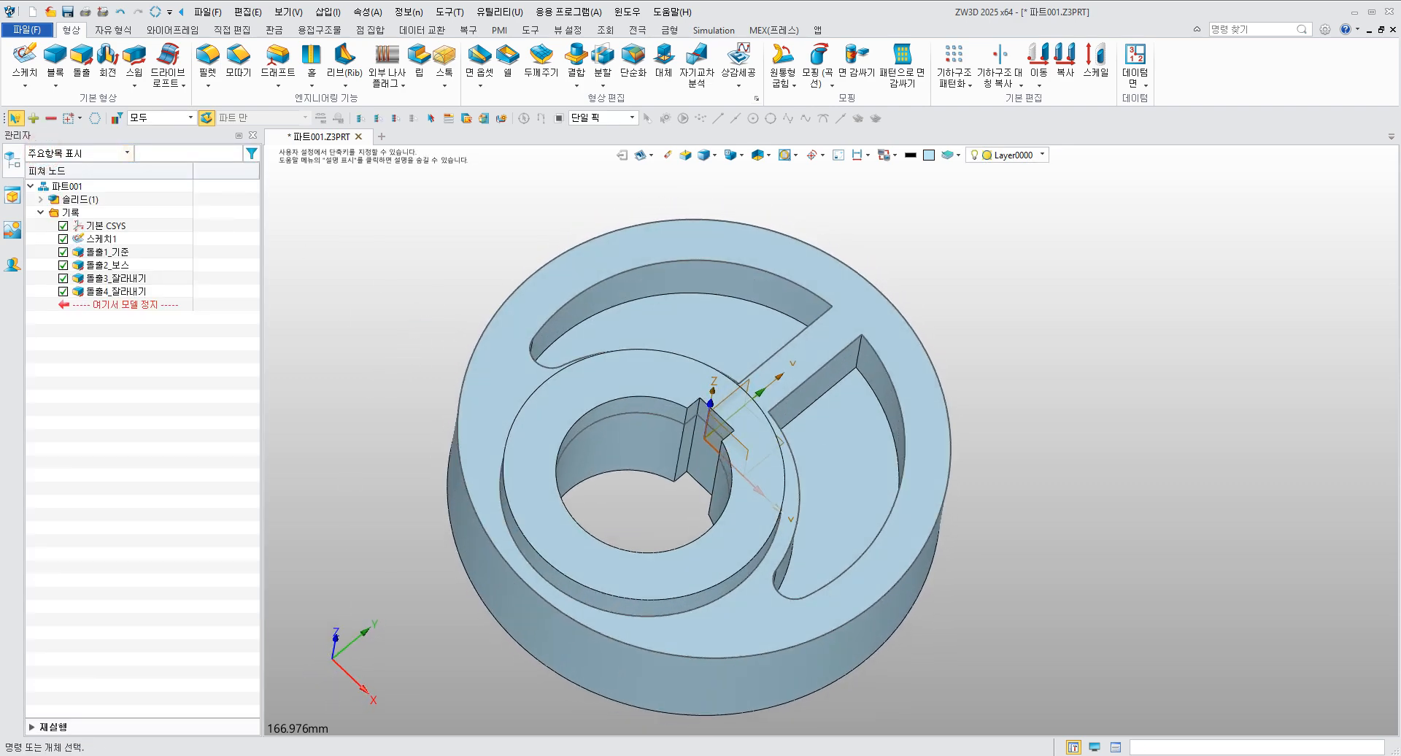
- Check the pocket corners in the PowerPoint drawing and start a Fillet on one pocket's two vertical corner edges beside the rib
{"action": "key", "text": "alt+Tab"}
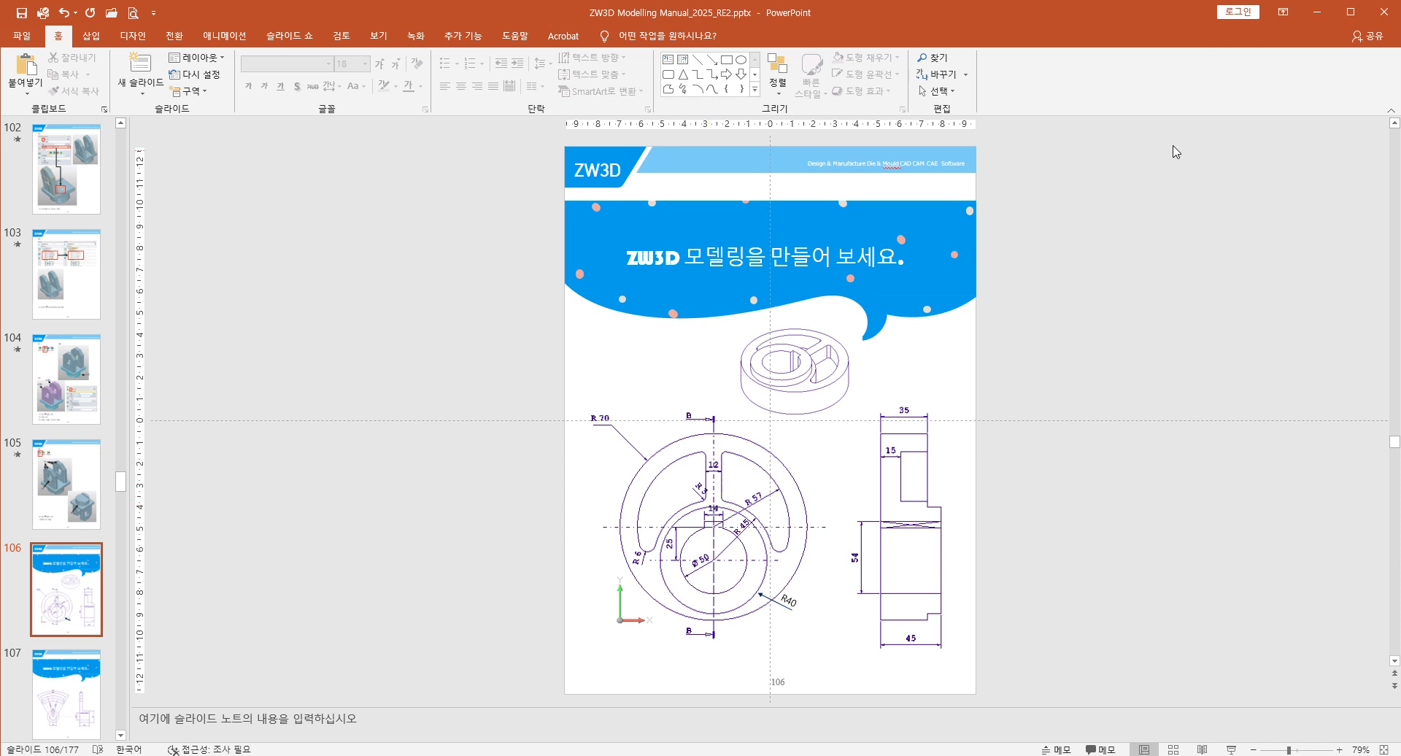
{"action": "left_click", "coordinate": [1317, 16]}
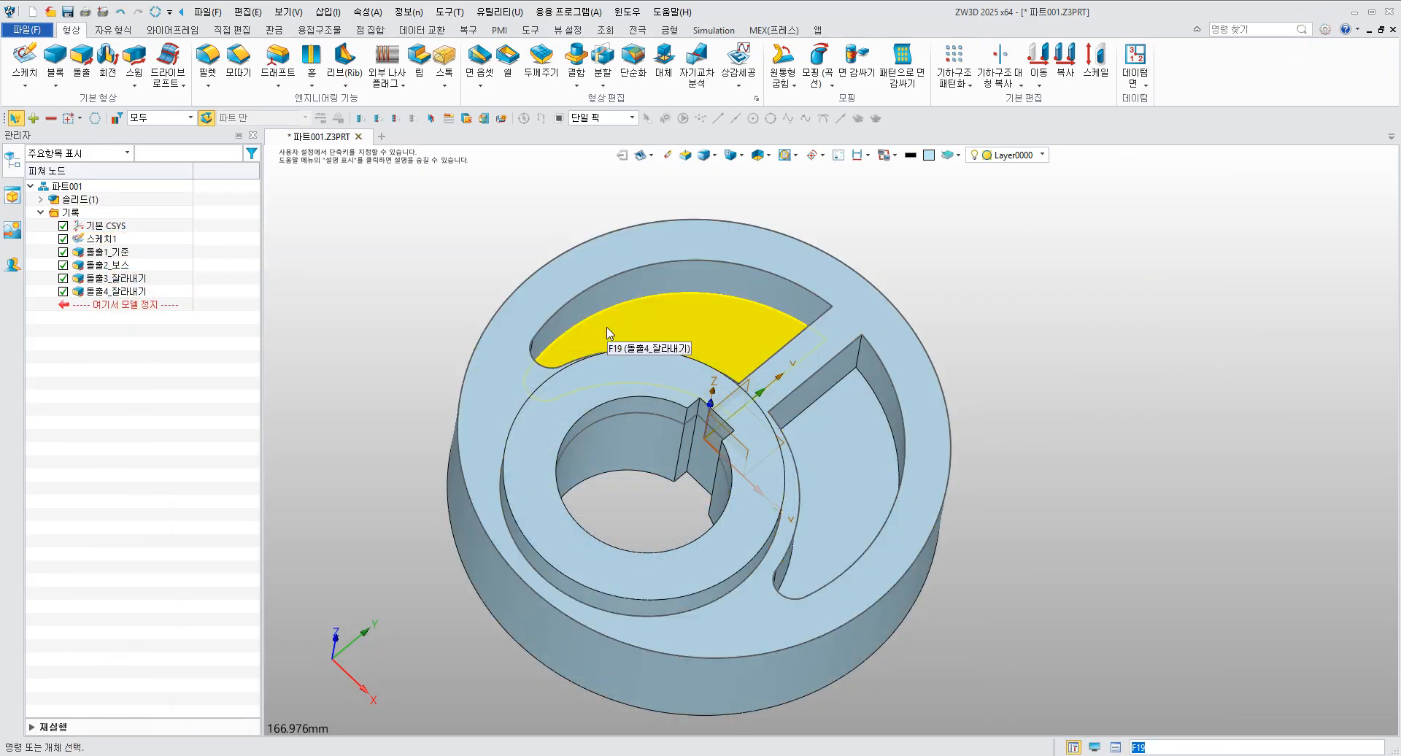
{"action": "right_click_drag", "start_coordinate": [921, 308], "coordinate": [830, 247]}
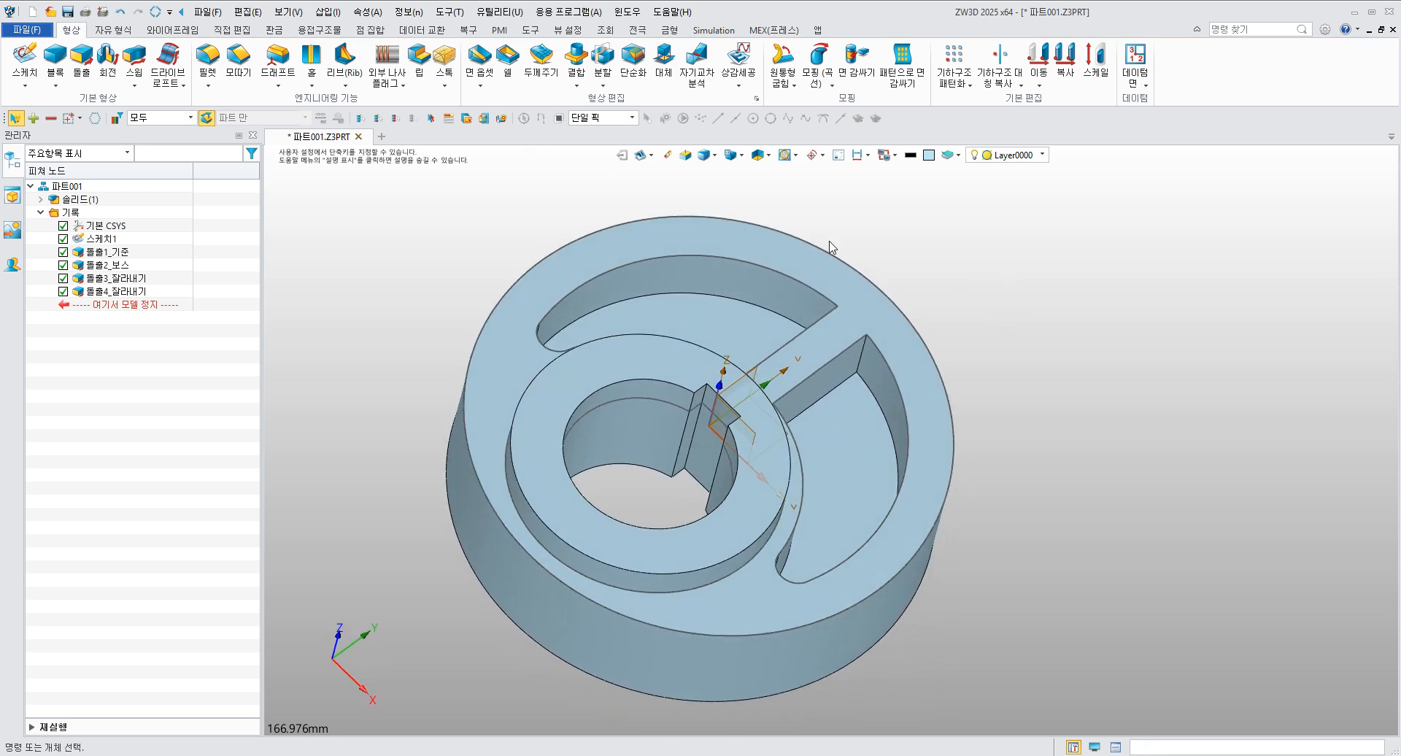
{"action": "left_click", "coordinate": [208, 58]}
{"action": "left_click", "coordinate": [892, 375]}
{"action": "scroll", "coordinate": [869, 357], "scroll_direction": "up", "scroll_amount": 2}
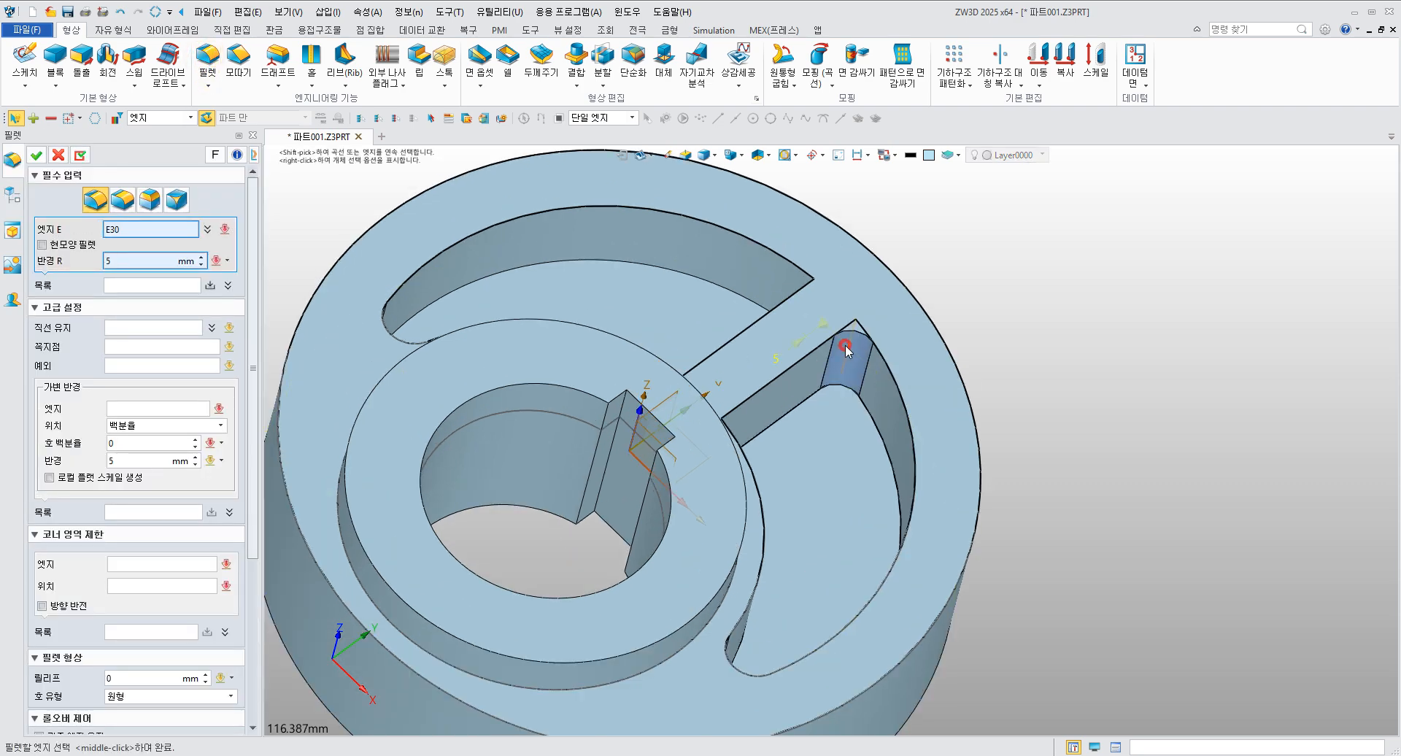
{"action": "scroll", "coordinate": [785, 373], "scroll_direction": "up", "scroll_amount": 2}
{"action": "right_click_drag", "start_coordinate": [827, 356], "coordinate": [790, 433]}
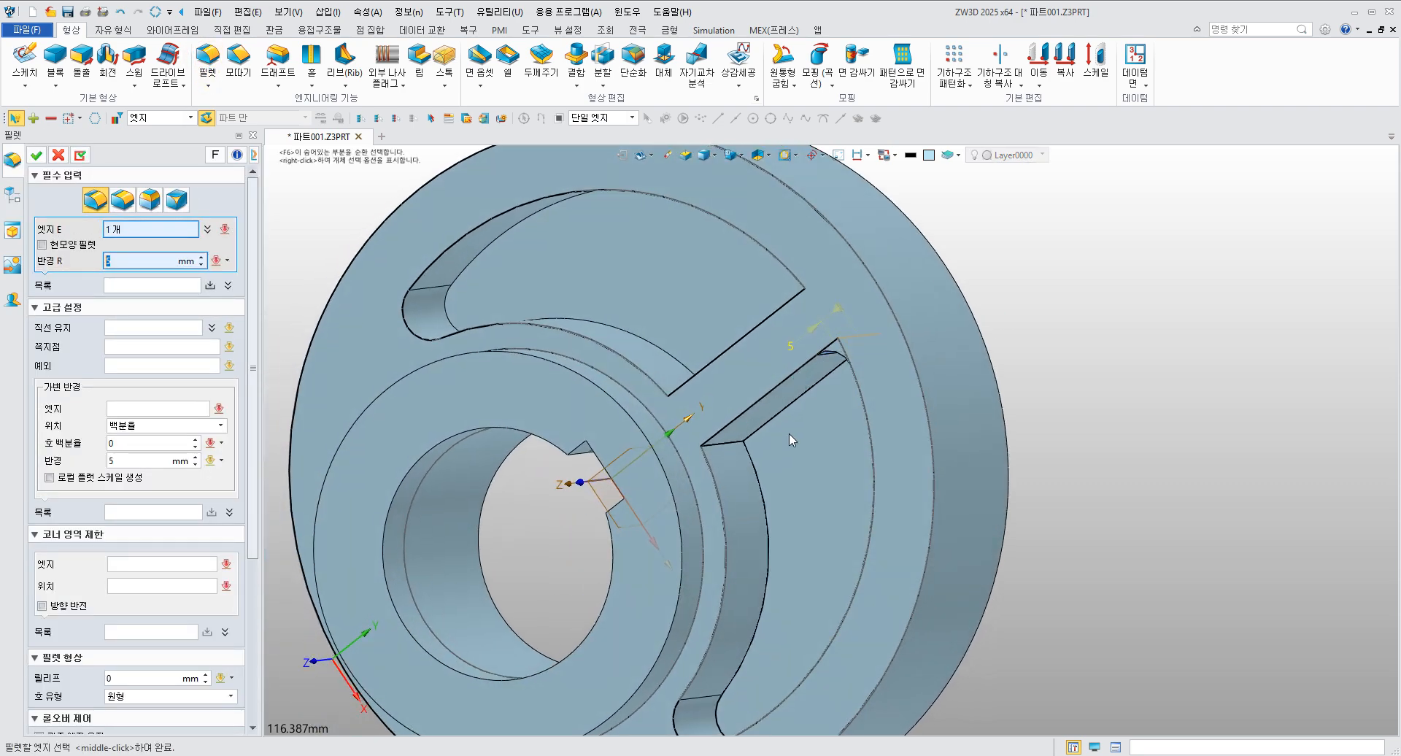
{"action": "left_click", "coordinate": [734, 442]}
{"action": "right_click_drag", "start_coordinate": [786, 385], "coordinate": [863, 394]}
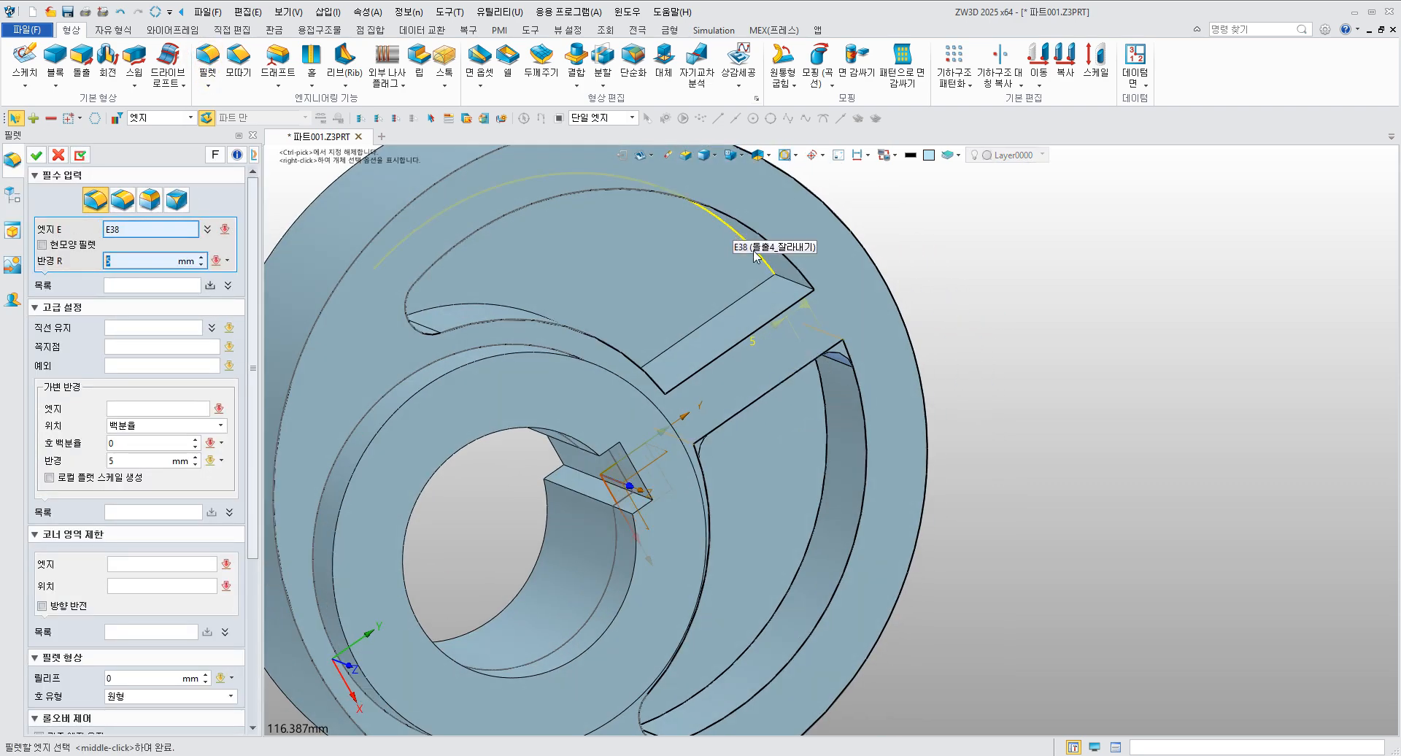
- Add the other pocket's two corner edges beside the rib and fillet all four edges with a 3 mm radius
{"action": "left_click", "coordinate": [783, 276]}
{"action": "right_click_drag", "start_coordinate": [922, 260], "coordinate": [884, 291]}
{"action": "left_click", "coordinate": [610, 420]}
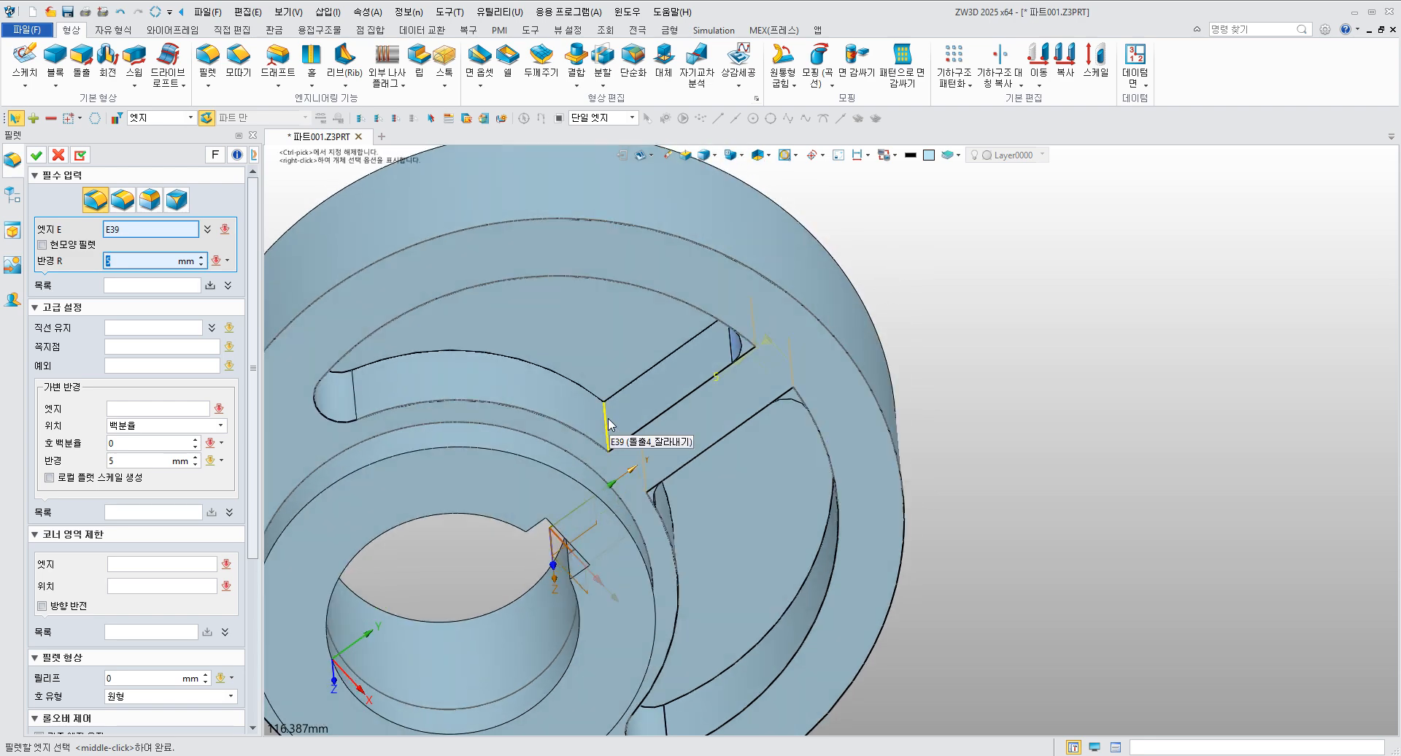
{"action": "right_click_drag", "start_coordinate": [720, 409], "coordinate": [1039, 326]}
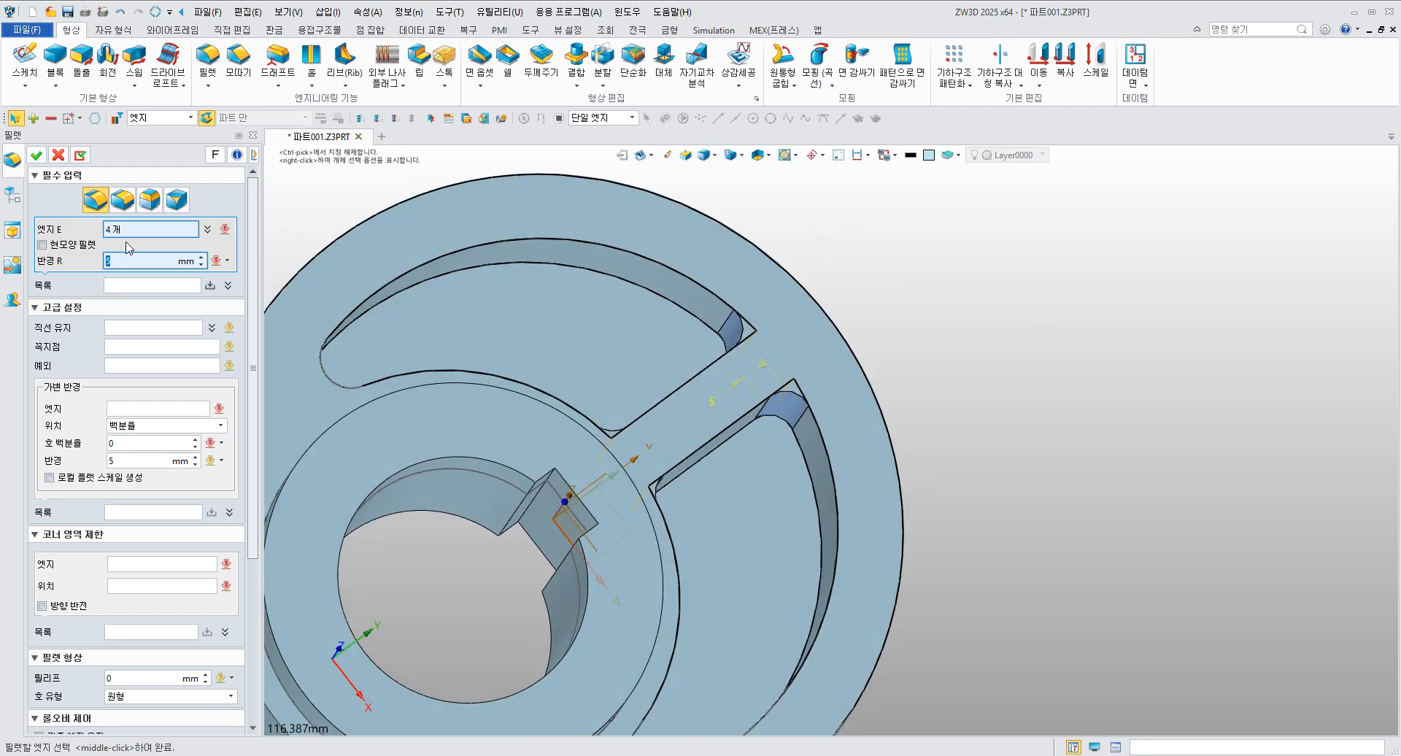
{"action": "type", "text": "3"}
{"action": "key", "text": "Return"}
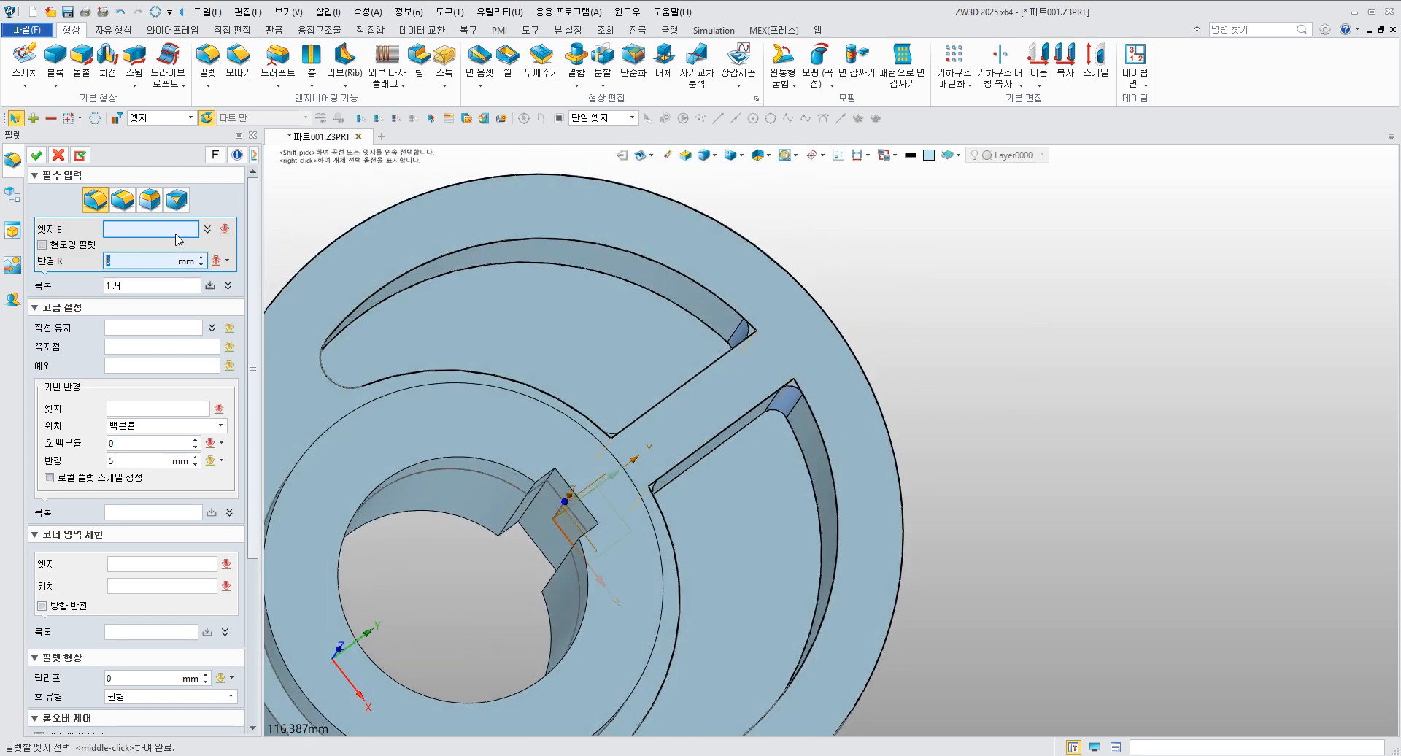
{"action": "scroll", "coordinate": [740, 414], "scroll_direction": "down", "scroll_amount": 5}
{"action": "scroll", "coordinate": [741, 414], "scroll_direction": "up", "scroll_amount": 5}
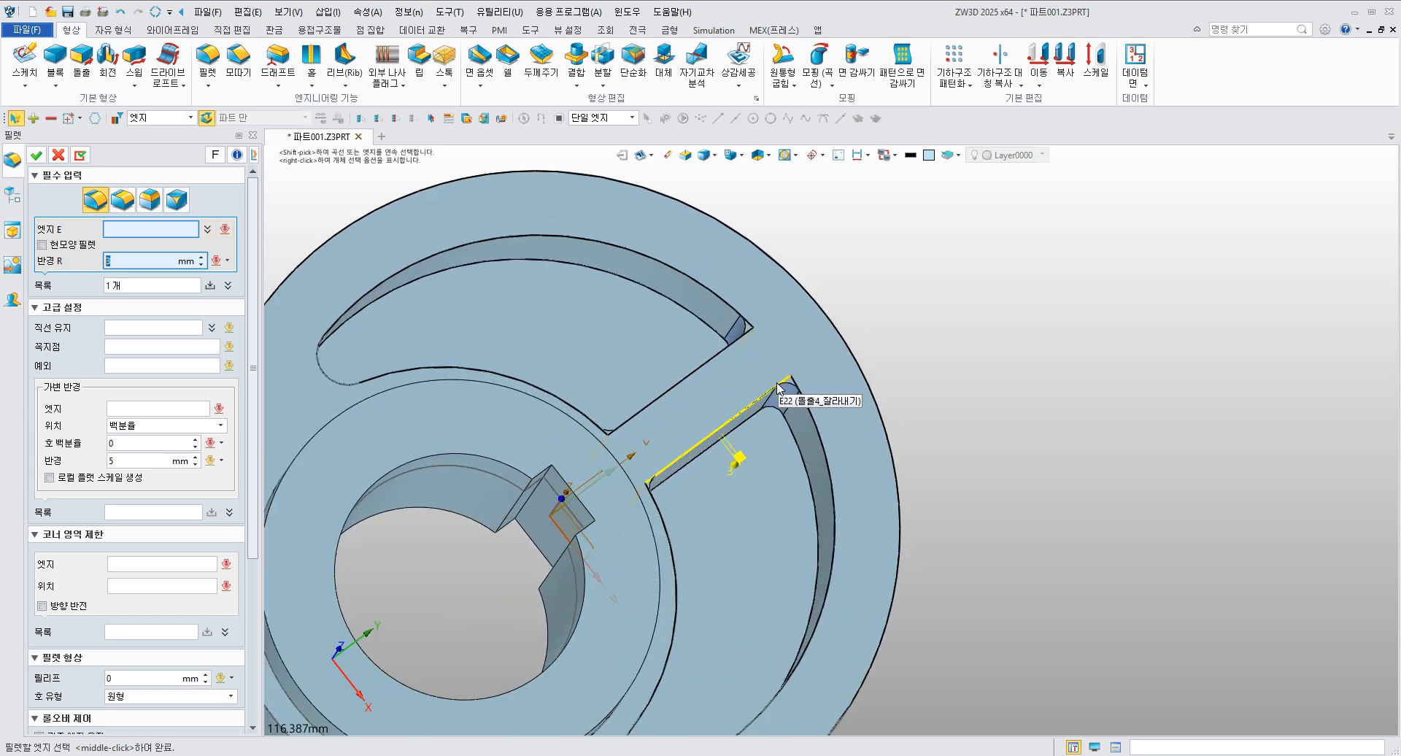
{"action": "left_click", "coordinate": [504, 456]}
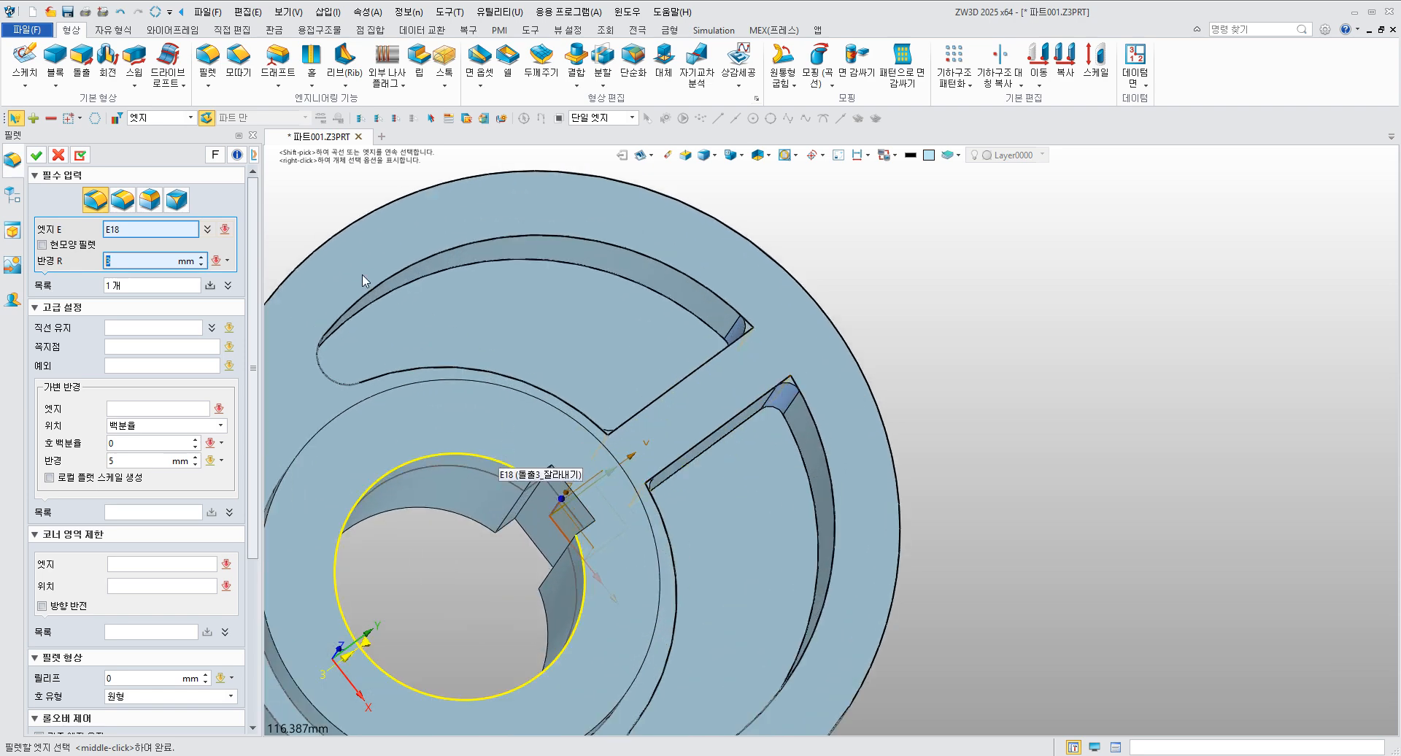
{"action": "left_click", "coordinate": [35, 156]}
- Inspect the filleted pocket corners with the base sketch 스케치1 hidden and show the sketch again
{"action": "scroll", "coordinate": [789, 380], "scroll_direction": "up", "scroll_amount": 5}
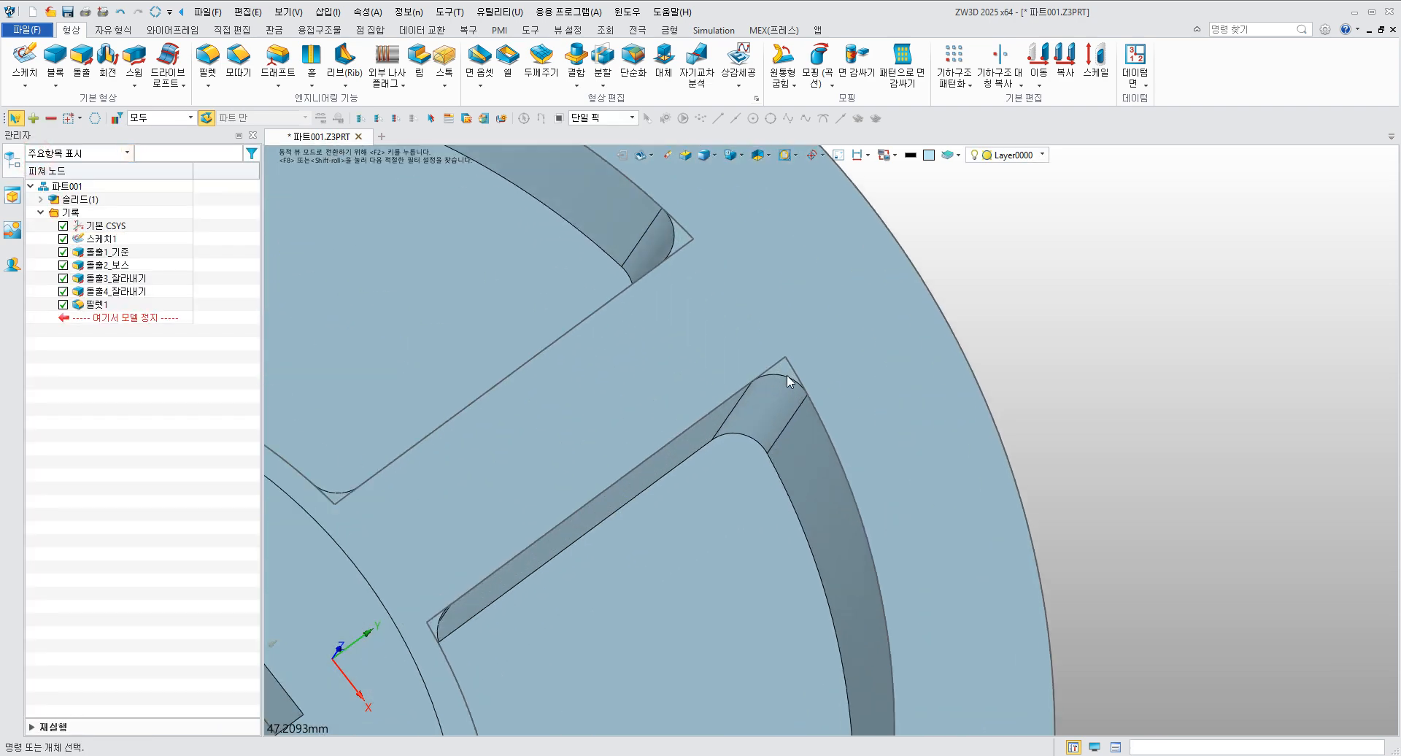
{"action": "scroll", "coordinate": [789, 380], "scroll_direction": "up", "scroll_amount": 5}
{"action": "scroll", "coordinate": [795, 348], "scroll_direction": "down", "scroll_amount": 10}
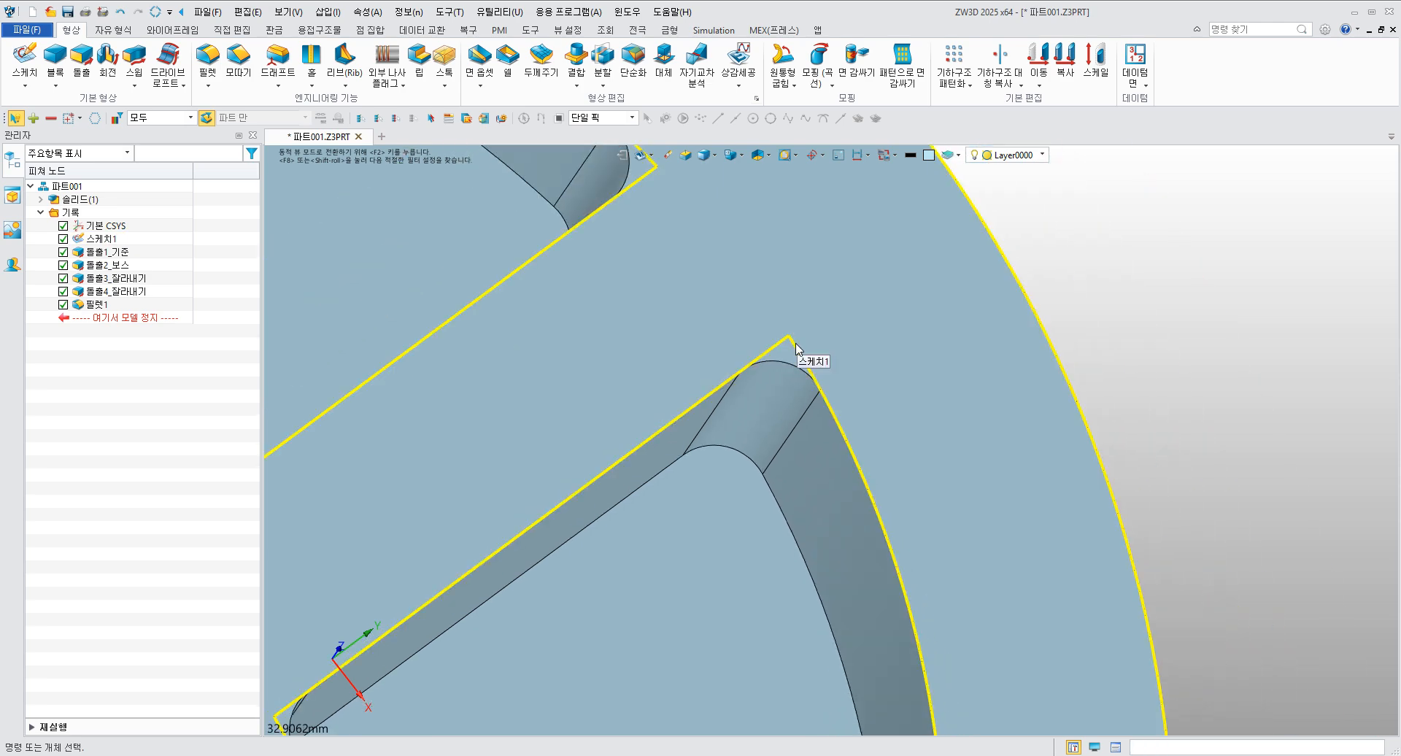
{"action": "scroll", "coordinate": [795, 361], "scroll_direction": "down", "scroll_amount": 2}
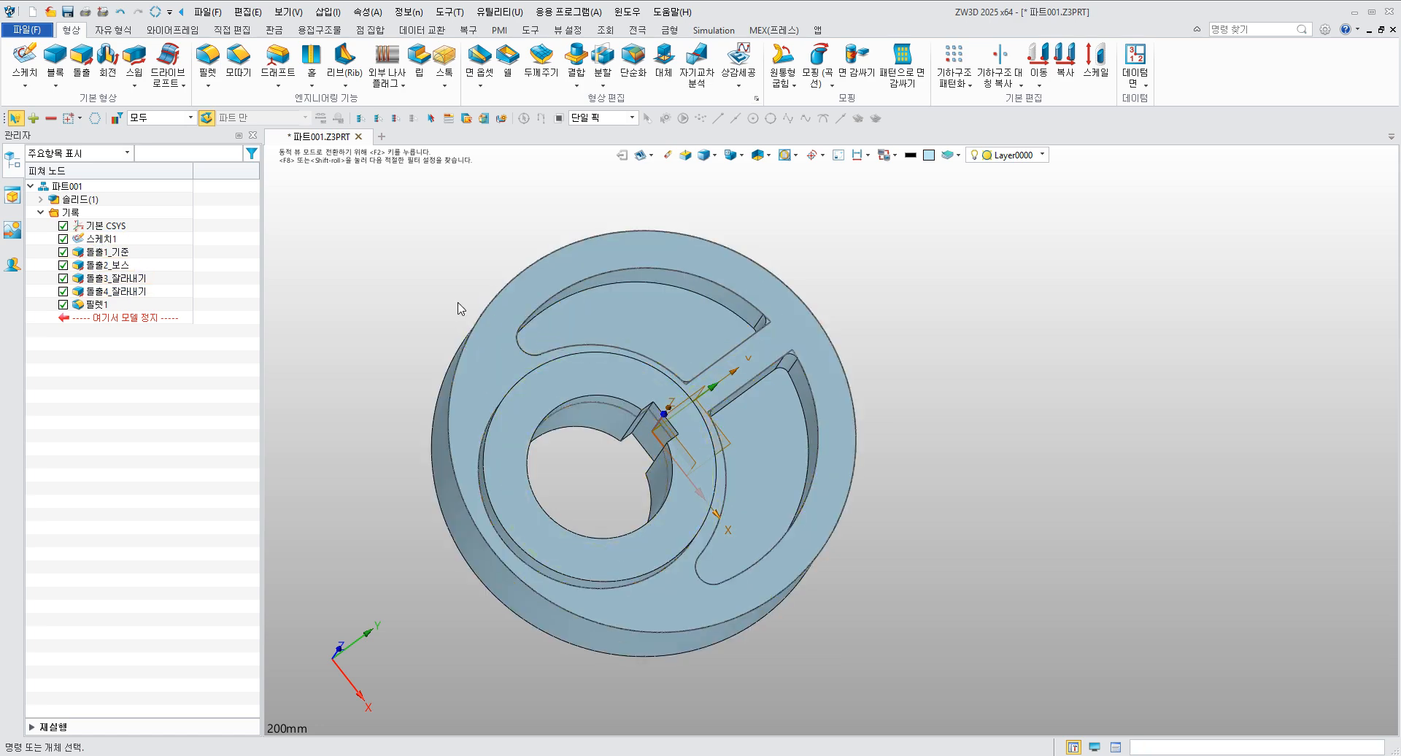
{"action": "middle_click_drag", "start_coordinate": [460, 307], "coordinate": [297, 256]}
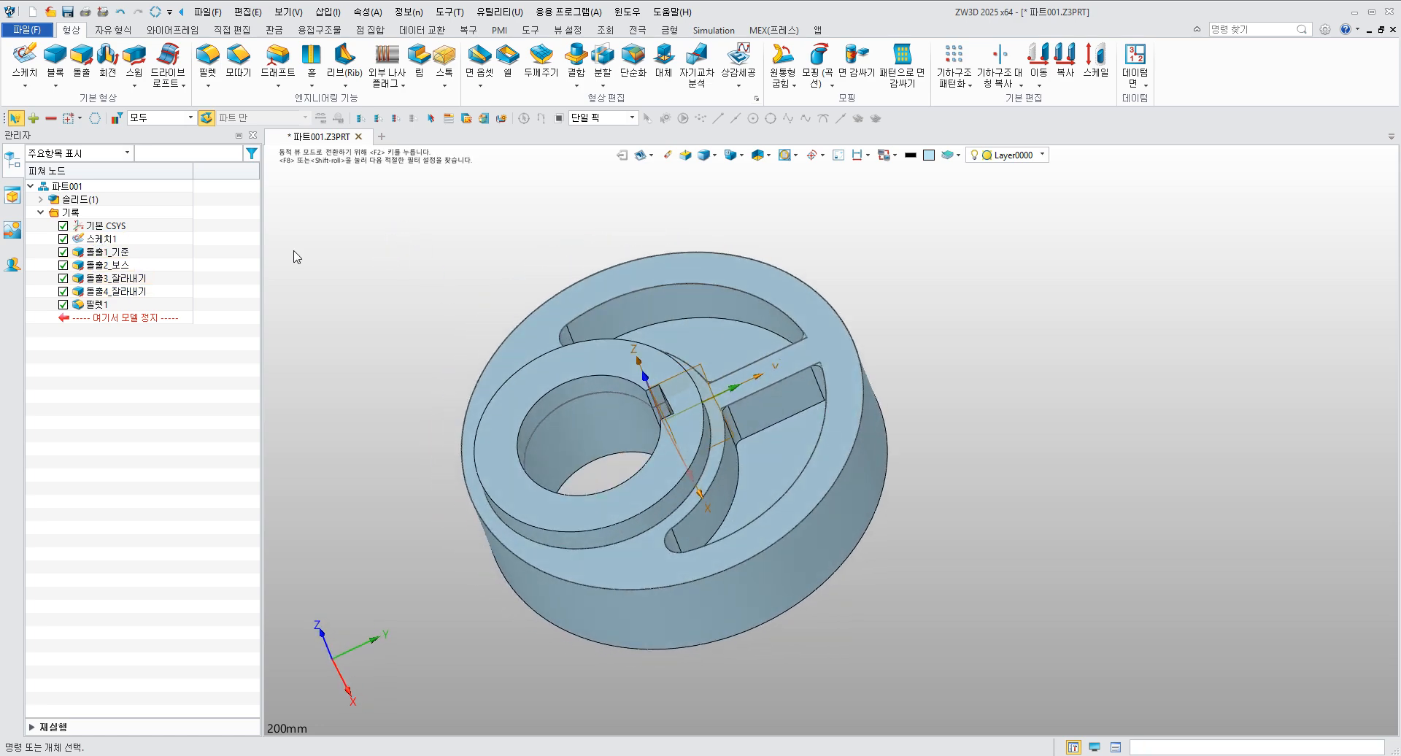
{"action": "right_click", "coordinate": [104, 240]}
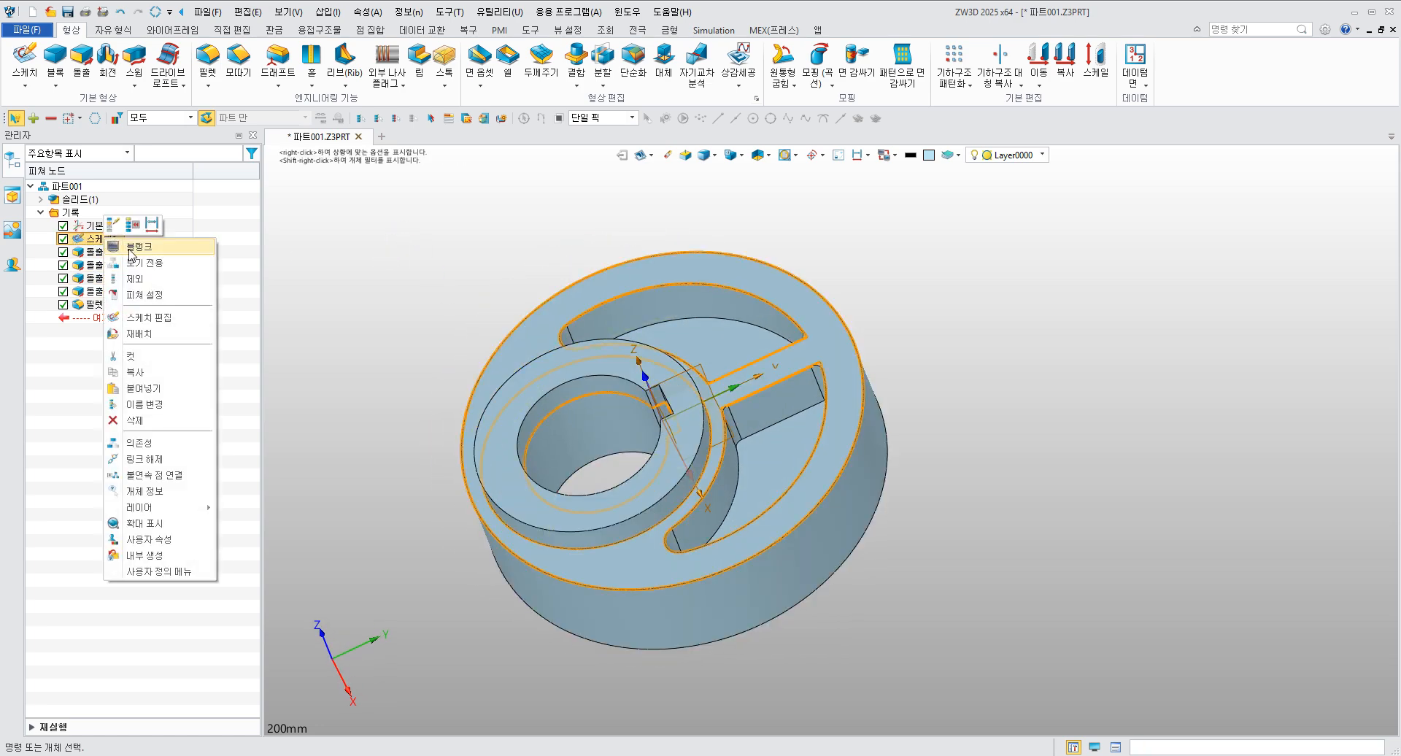
{"action": "left_click", "coordinate": [132, 247]}
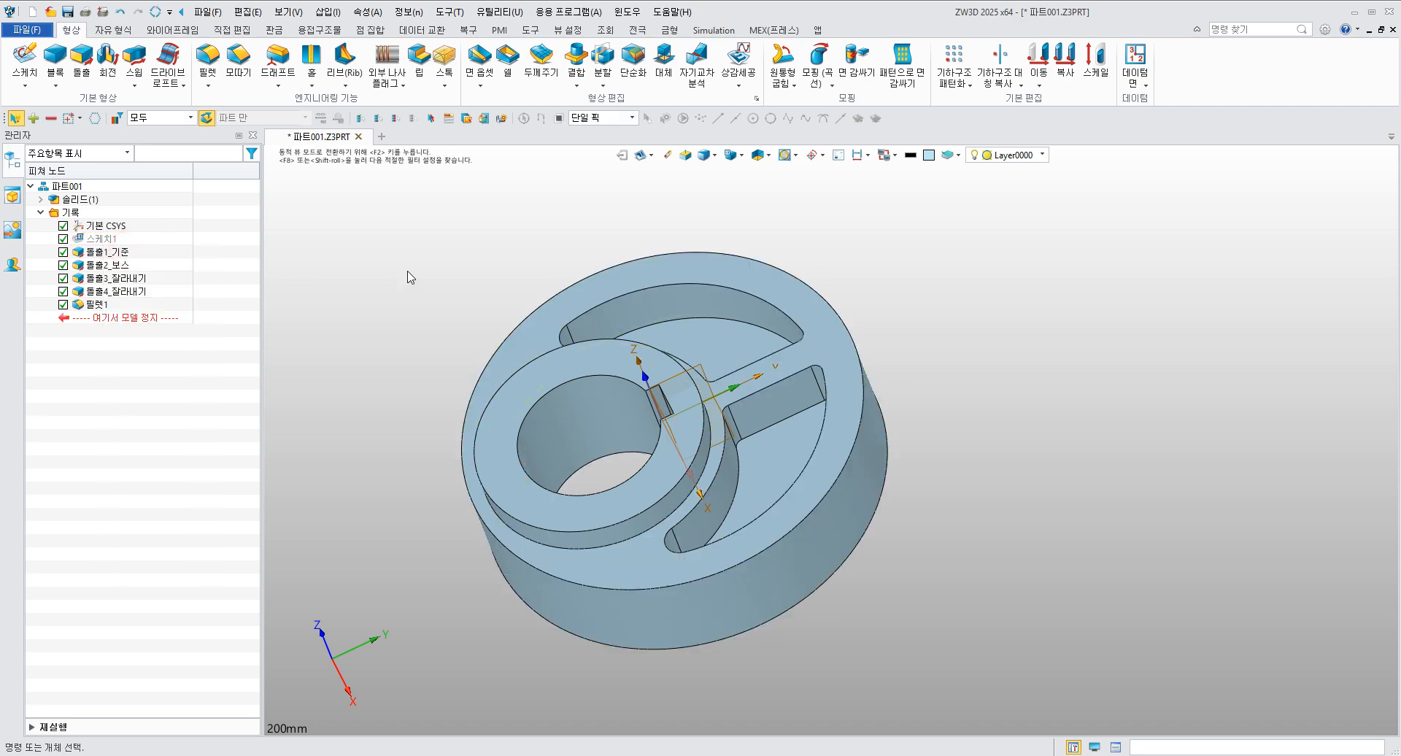
{"action": "middle_click_drag", "start_coordinate": [406, 275], "coordinate": [465, 285]}
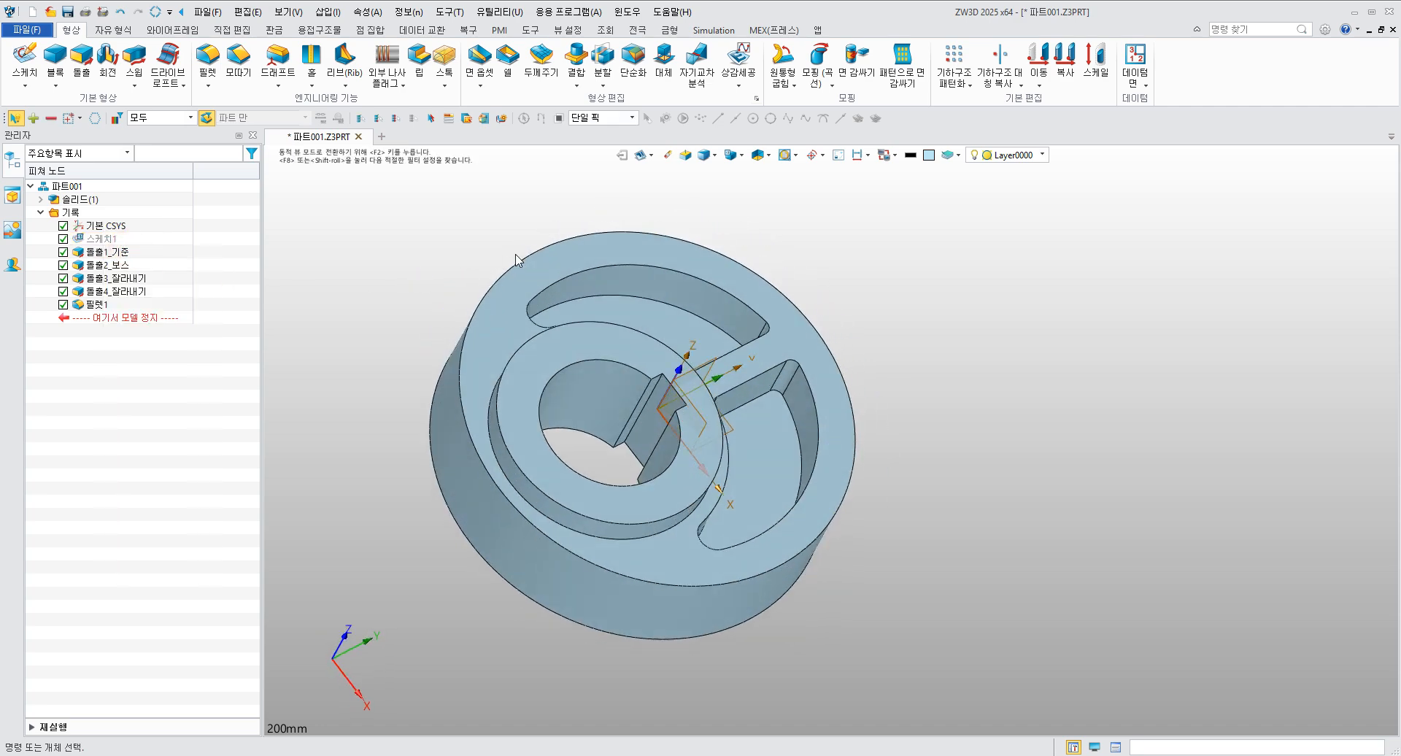
{"action": "right_click", "coordinate": [110, 241]}
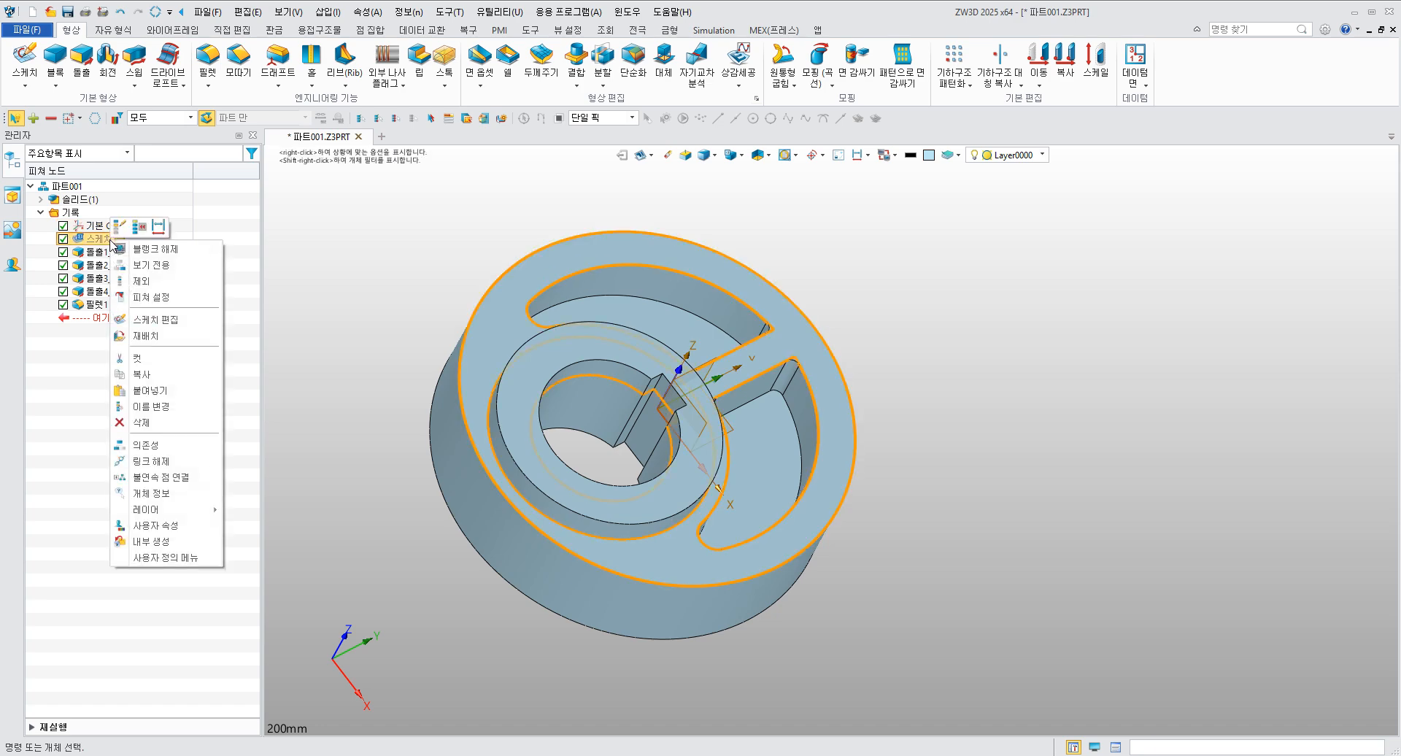
{"action": "left_click", "coordinate": [157, 248]}
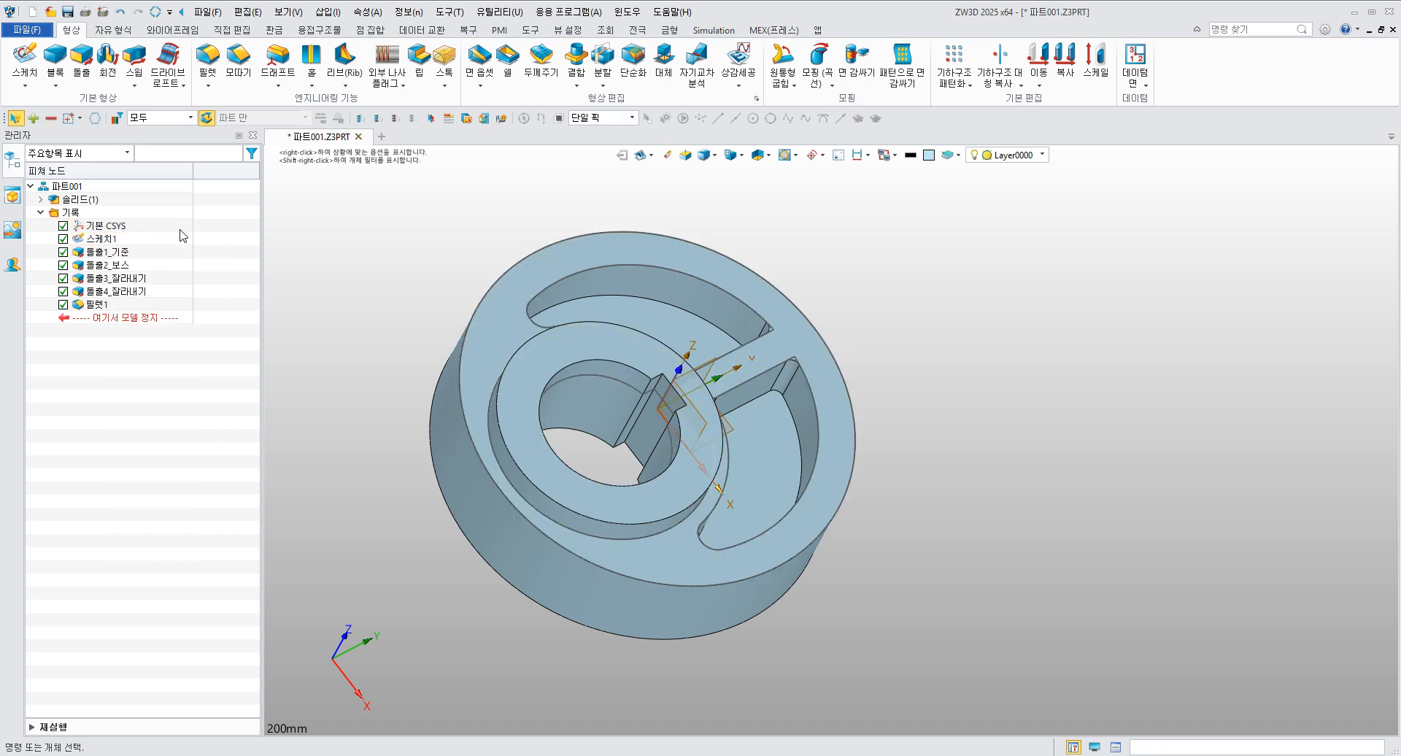
- Hide the base sketch 스케치1 and review the part from another angle
{"action": "right_click", "coordinate": [107, 245]}
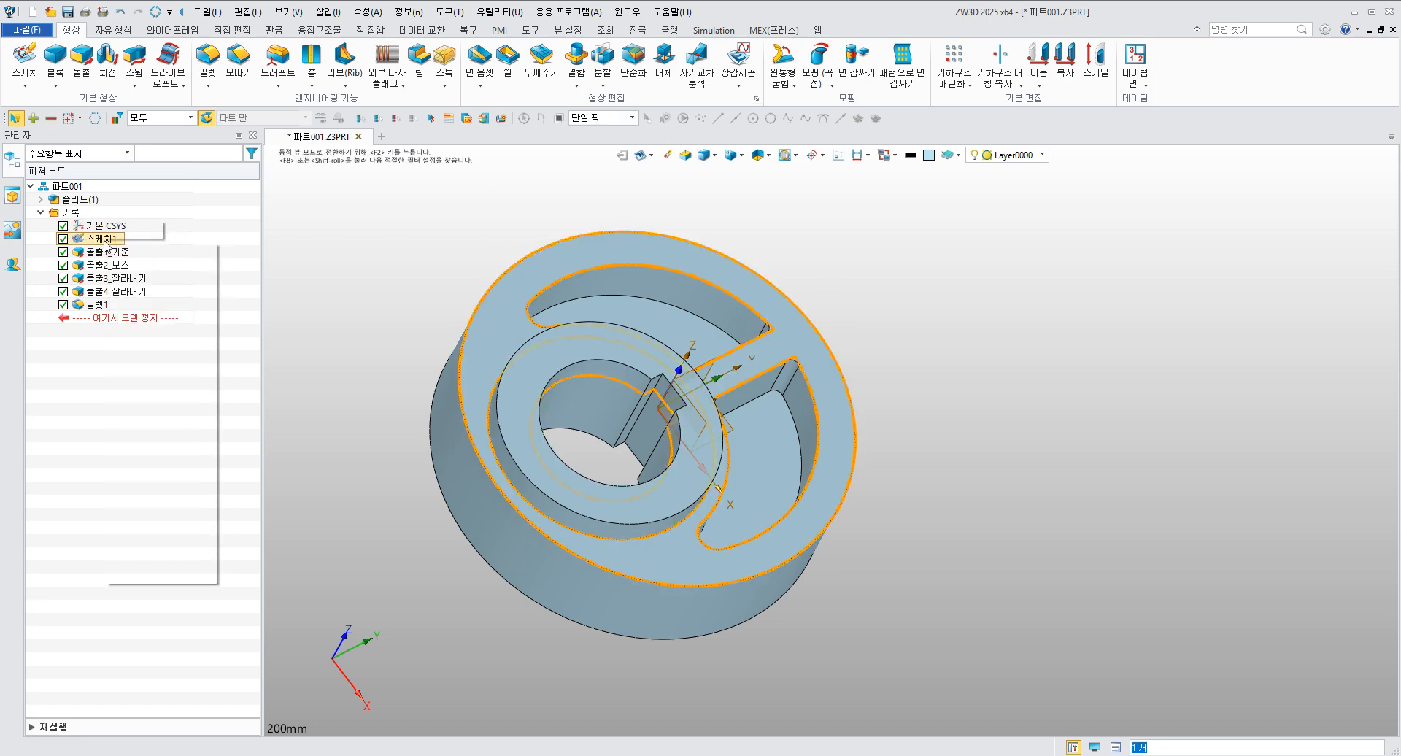
{"action": "left_click", "coordinate": [137, 254]}
{"action": "right_click_drag", "start_coordinate": [927, 315], "coordinate": [888, 306]}
{"action": "middle_click_drag", "start_coordinate": [860, 341], "coordinate": [949, 310]}
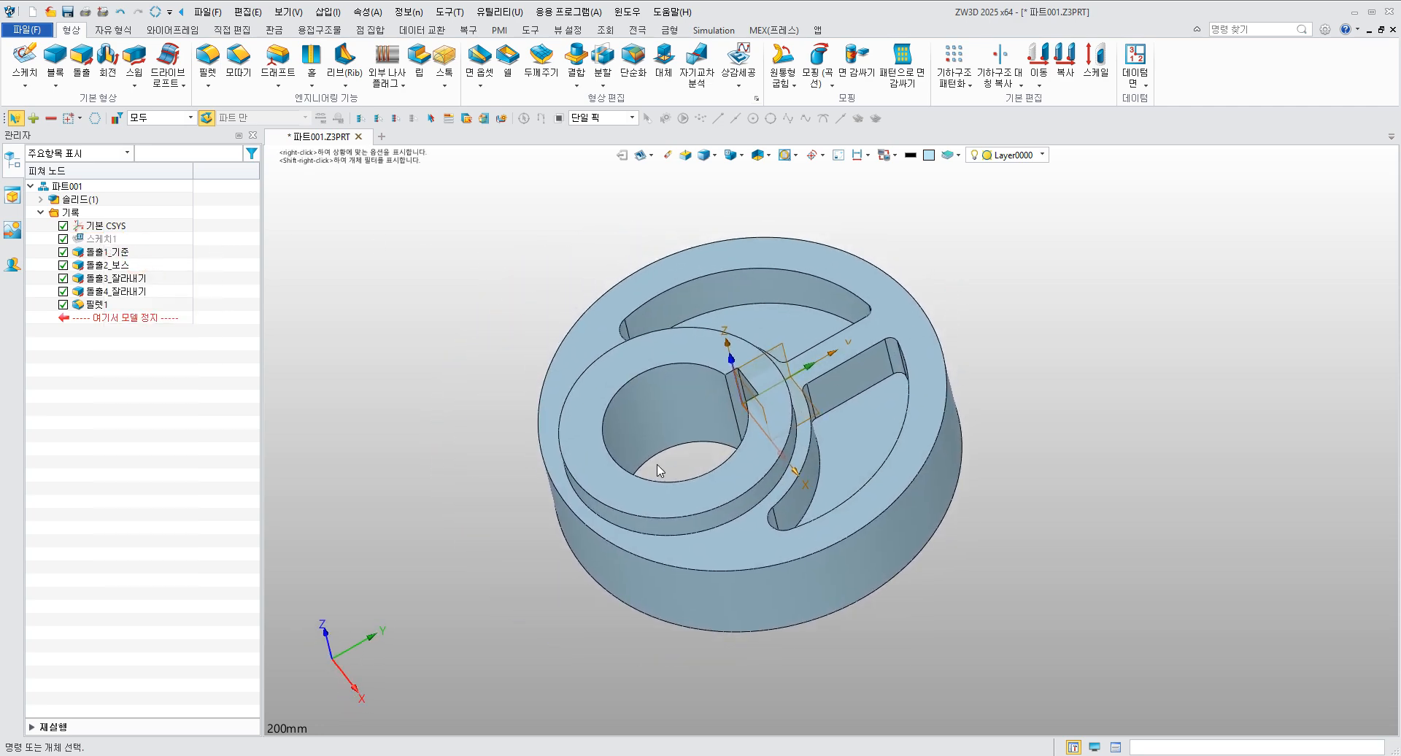
{"action": "mouse_move", "coordinate": [339, 753]}
{"action": "left_click", "coordinate": [339, 722]}
{"action": "left_click", "coordinate": [576, 85]}
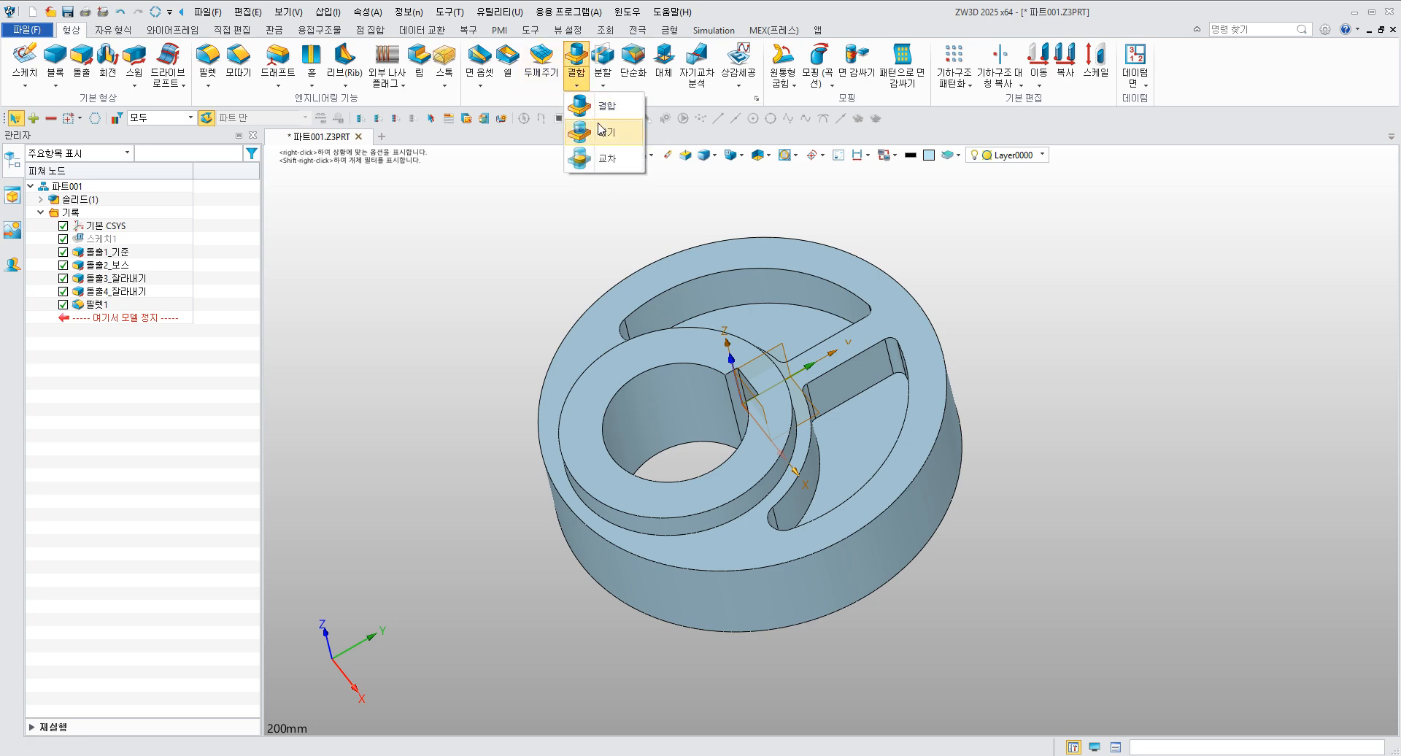
{"action": "left_click", "coordinate": [512, 258]}
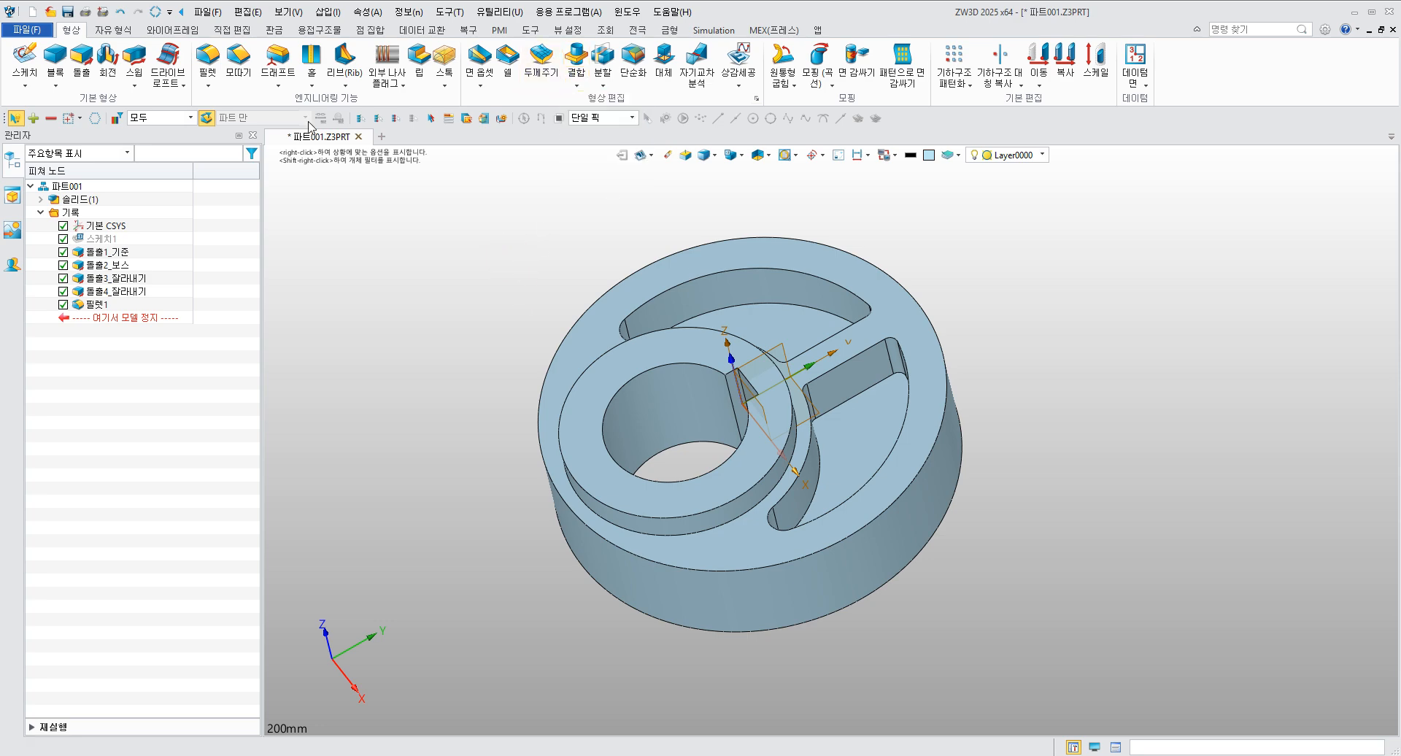
{"action": "left_click", "coordinate": [82, 57]}
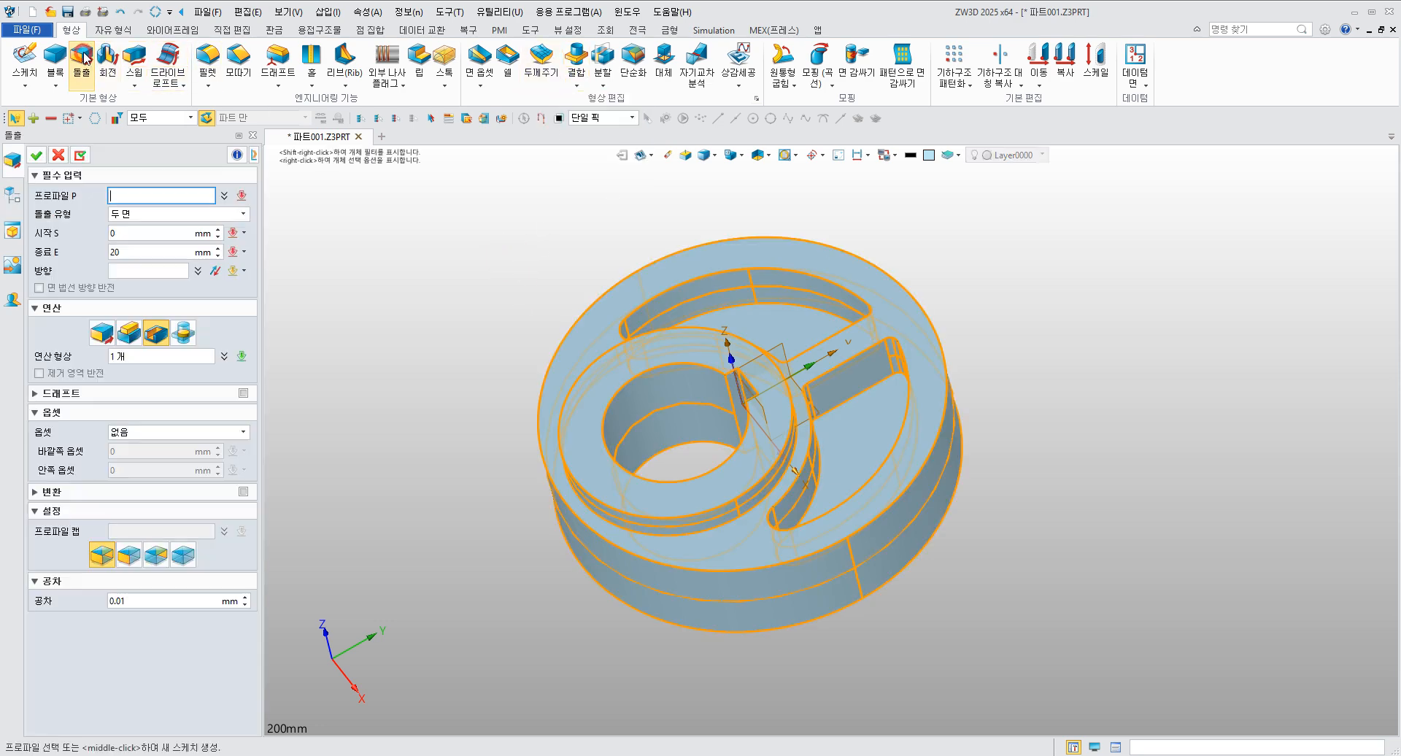
{"action": "left_click", "coordinate": [145, 334]}
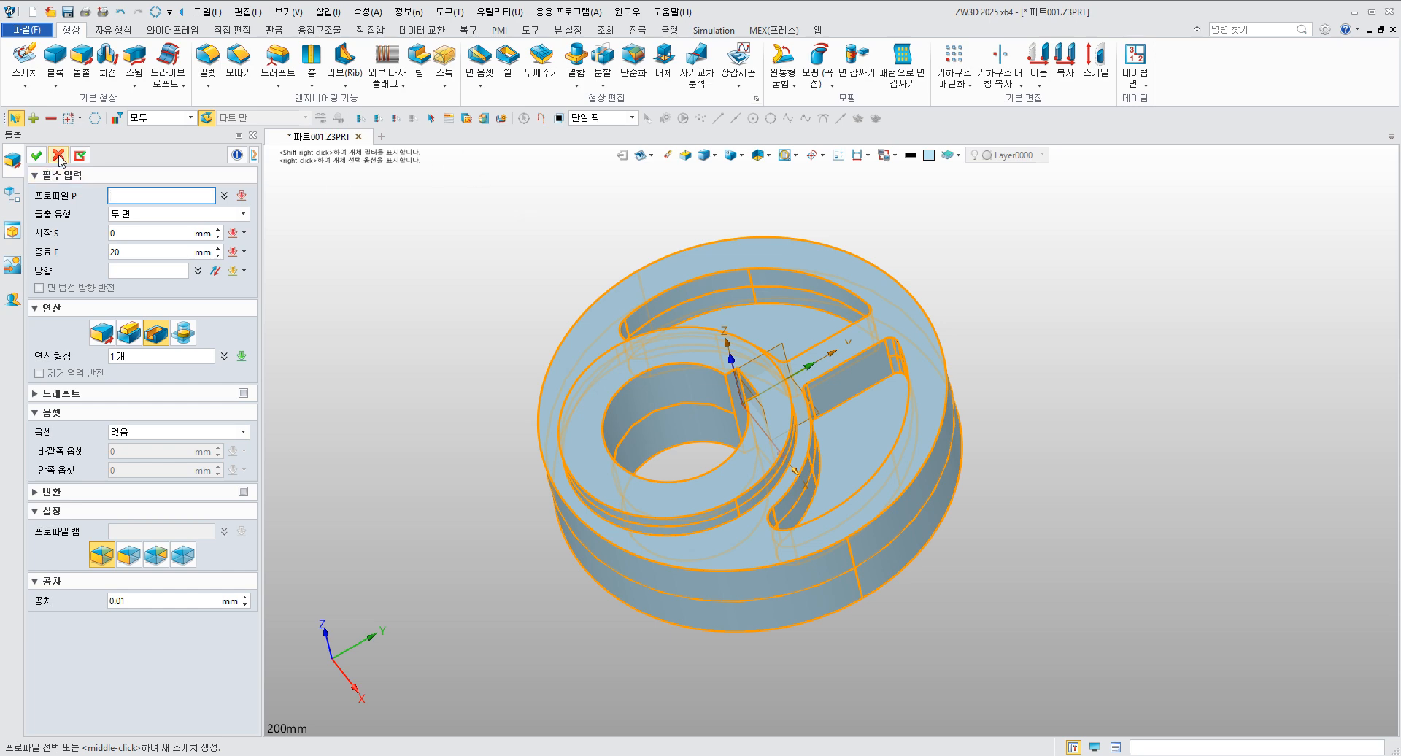
{"action": "key", "text": "Escape"}
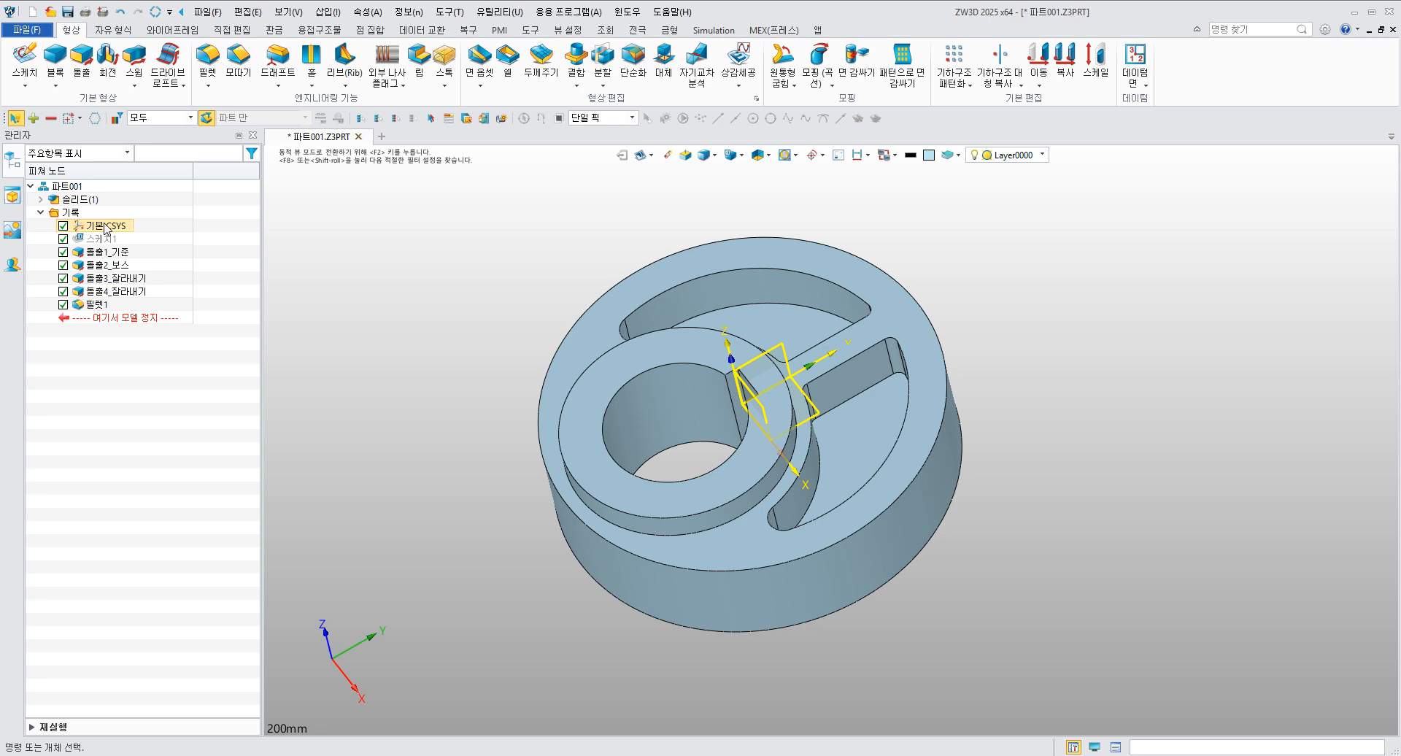
- Redefine the pocket corner fillet 필렛1 with a 10 mm radius and review the rounded corners
{"action": "middle_click_drag", "start_coordinate": [506, 296], "coordinate": [514, 299]}
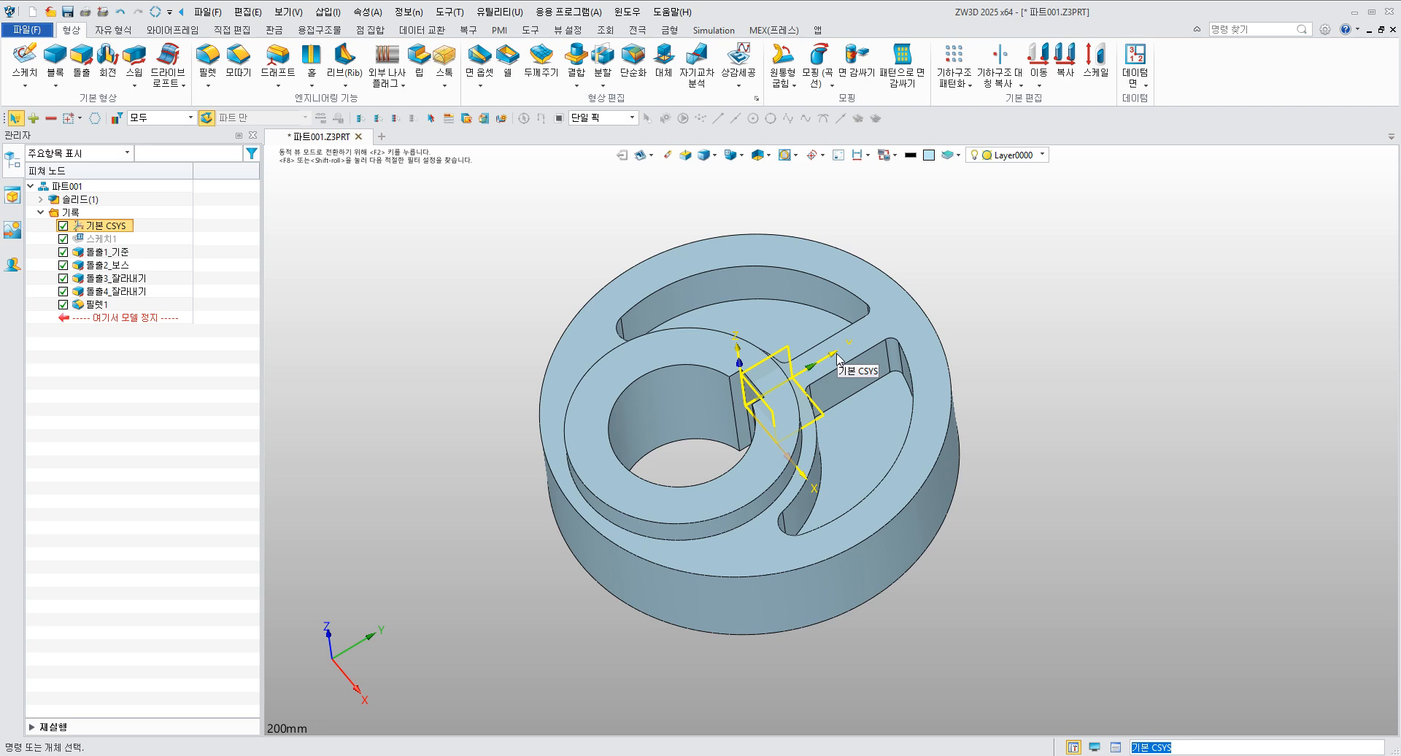
{"action": "left_click", "coordinate": [97, 305]}
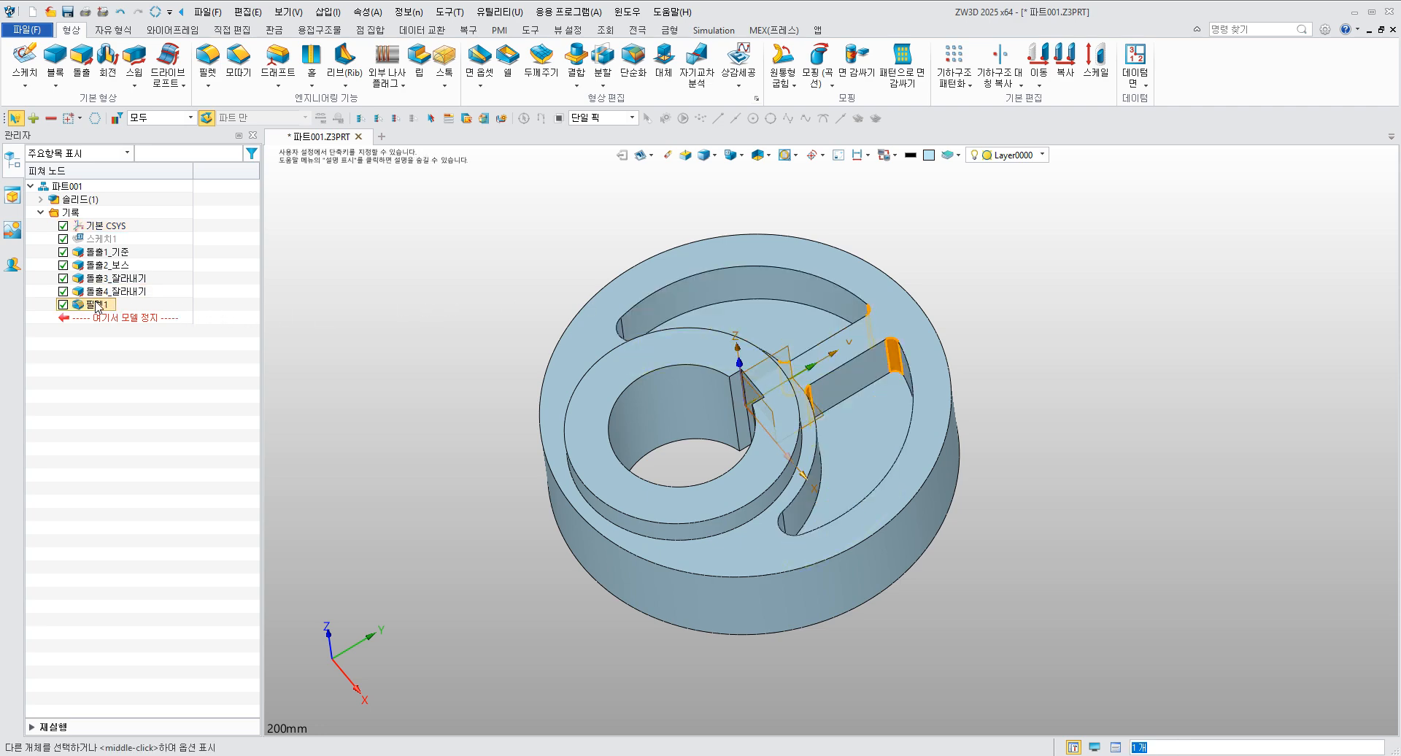
{"action": "right_click", "coordinate": [97, 305]}
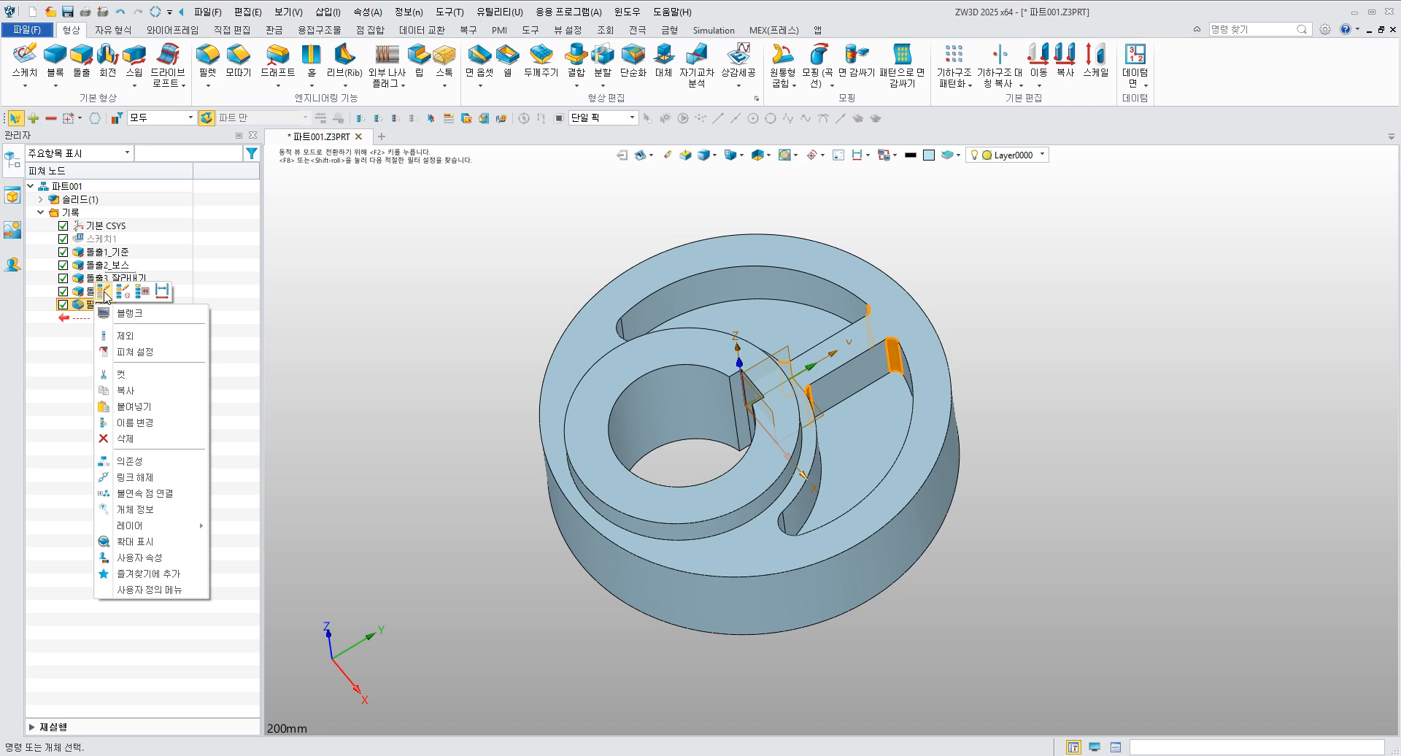
{"action": "left_click", "coordinate": [103, 292]}
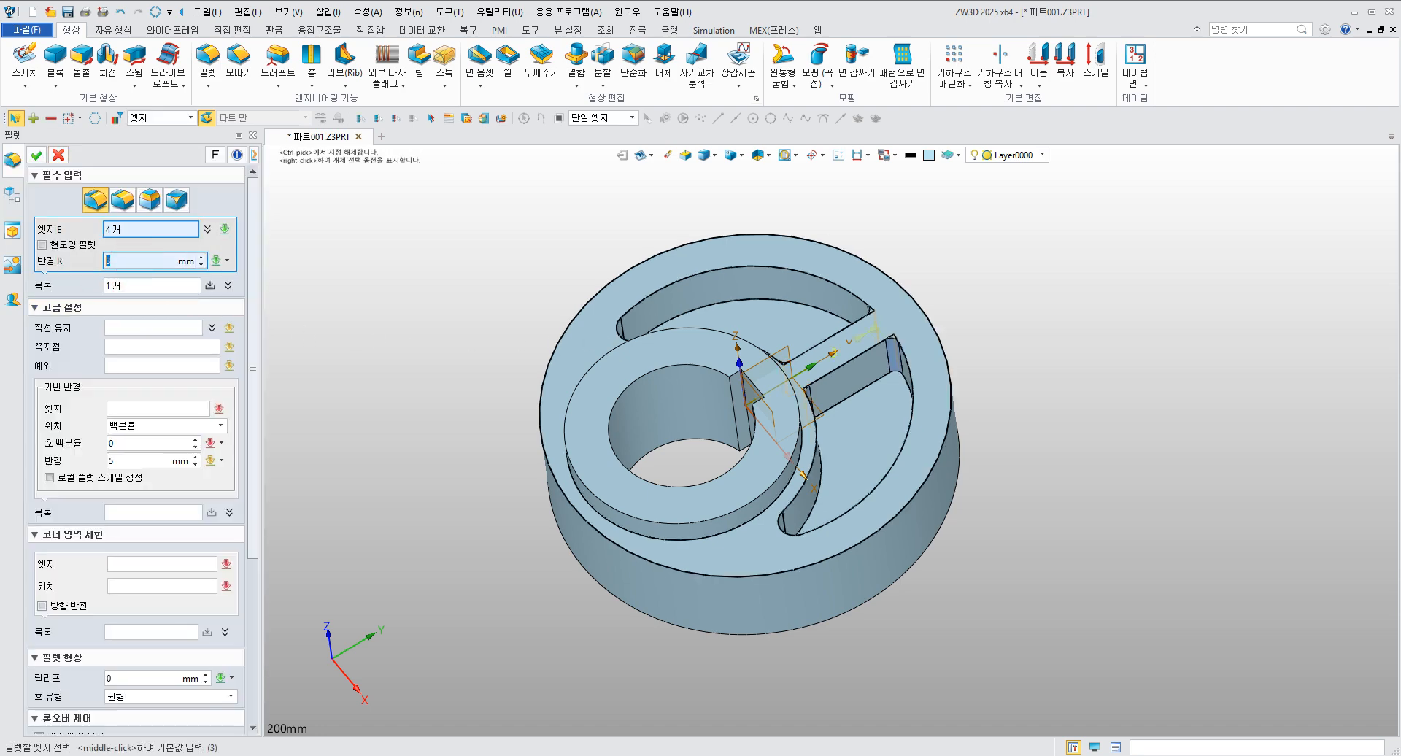
{"action": "key", "text": "Return"}
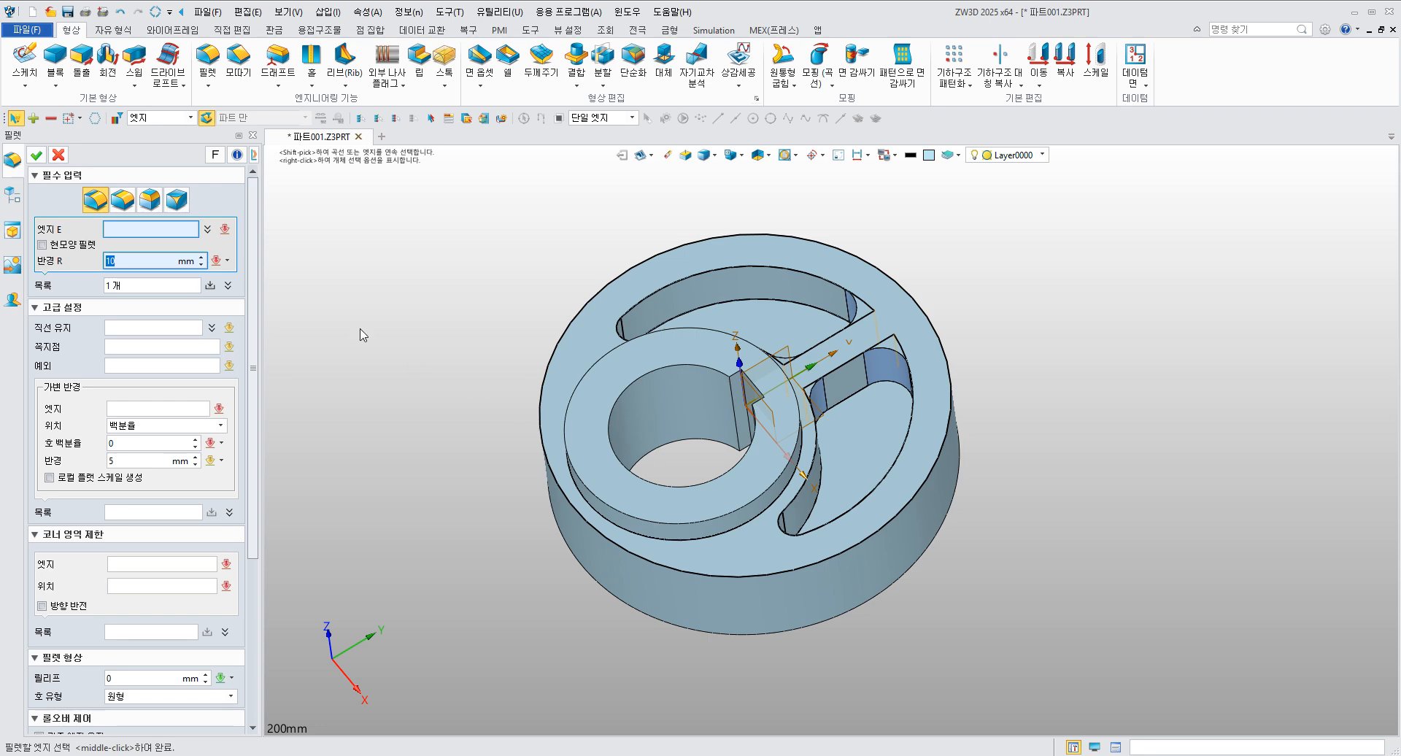
{"action": "left_click", "coordinate": [36, 154]}
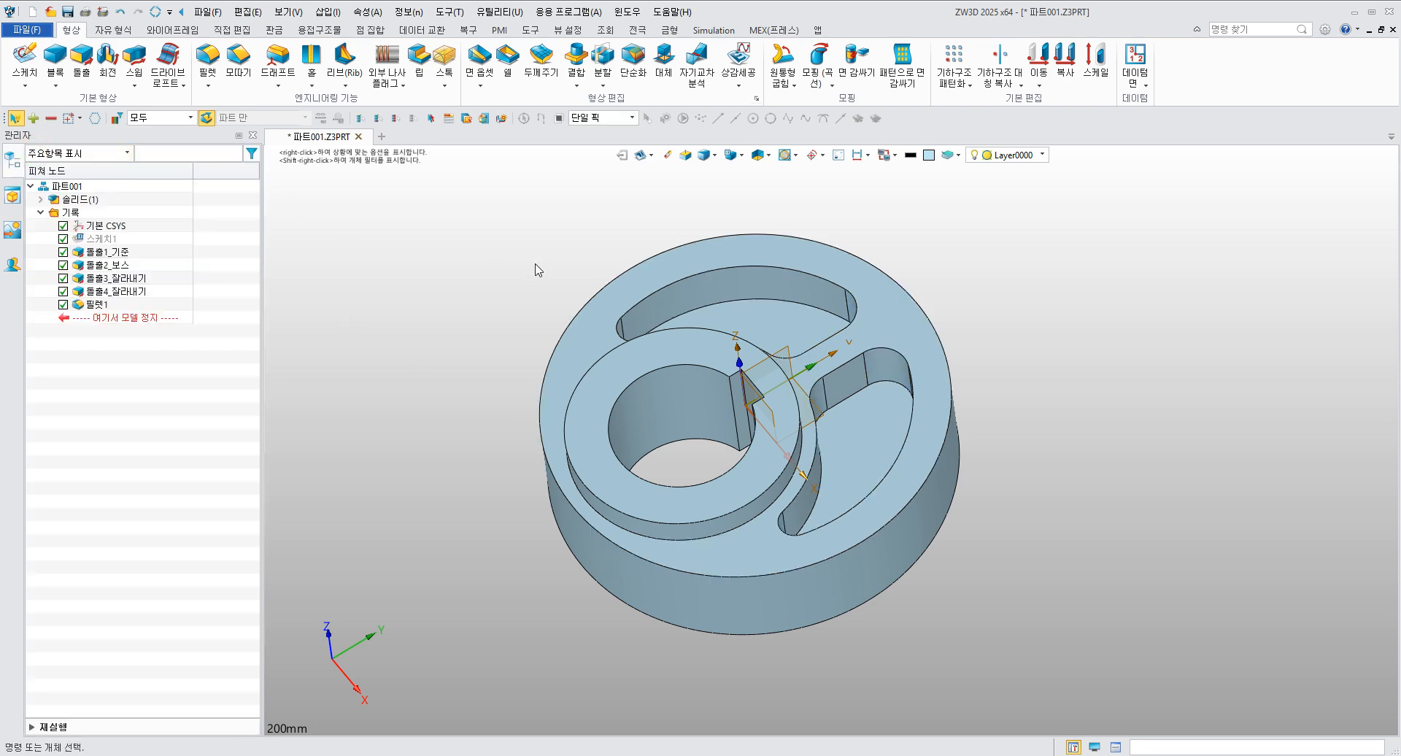
{"action": "mouse_move", "coordinate": [528, 281]}
{"action": "middle_mouse_down"}
{"action": "mouse_move", "coordinate": [513, 302]}
{"action": "mouse_move", "coordinate": [547, 303]}
{"action": "mouse_move", "coordinate": [513, 303]}
{"action": "mouse_move", "coordinate": [531, 269]}
{"action": "middle_mouse_up"}
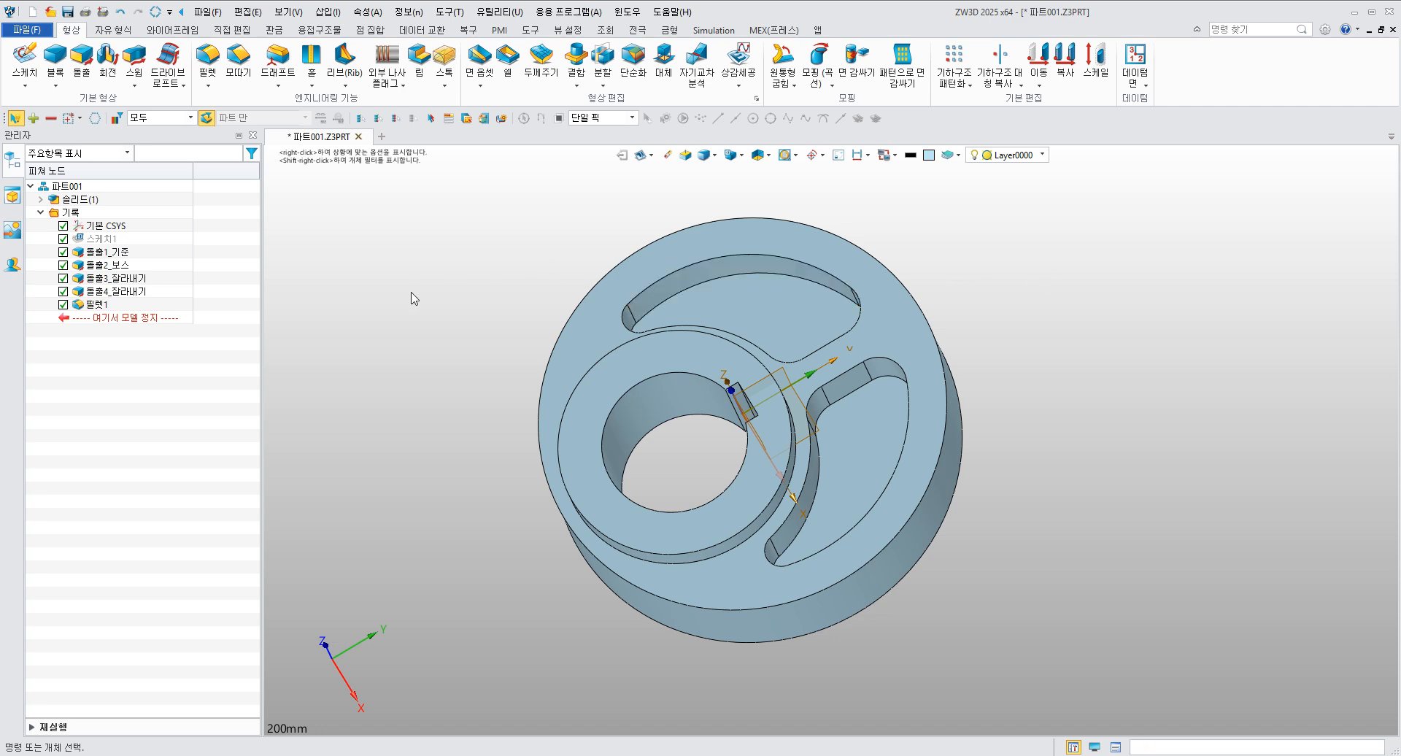
{"action": "middle_click_drag", "start_coordinate": [413, 298], "coordinate": [471, 282]}
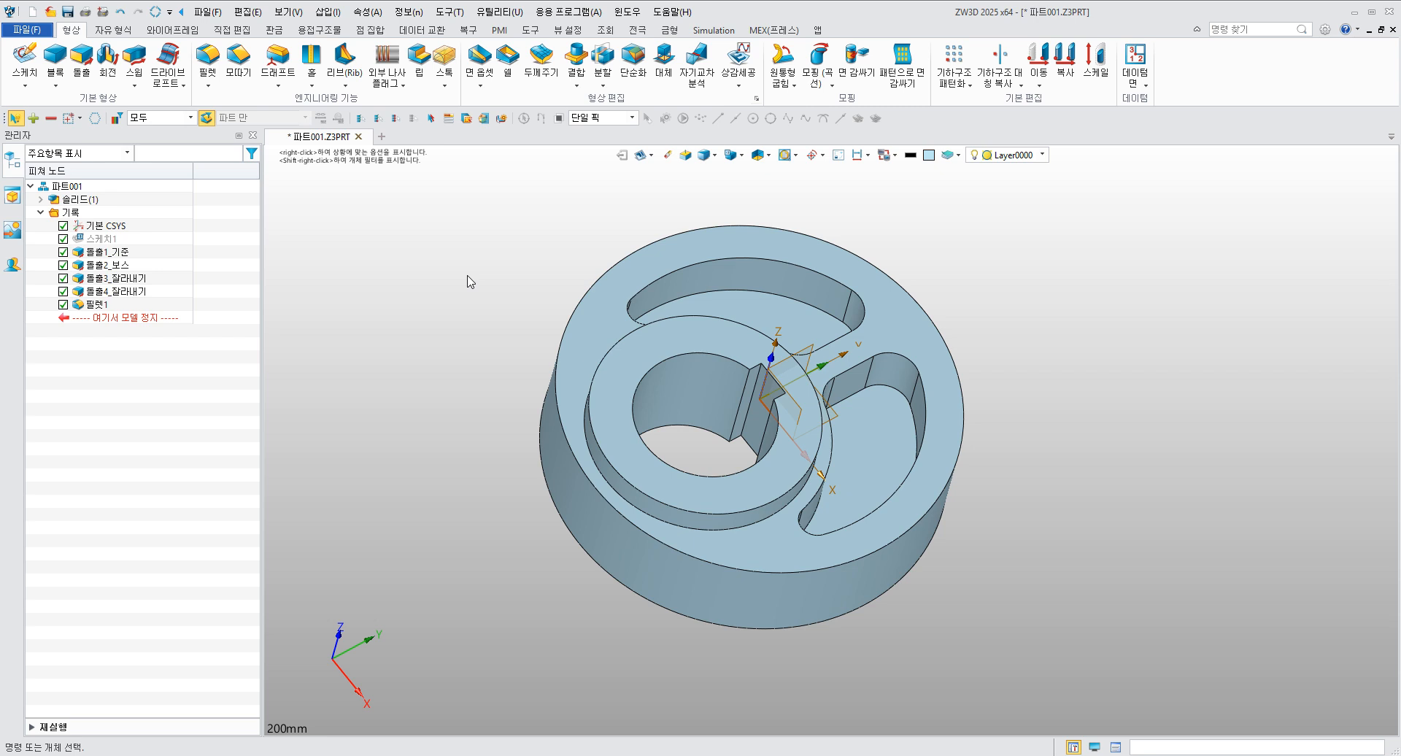
{"action": "left_click", "coordinate": [81, 59]}
{"action": "right_click", "coordinate": [401, 272]}
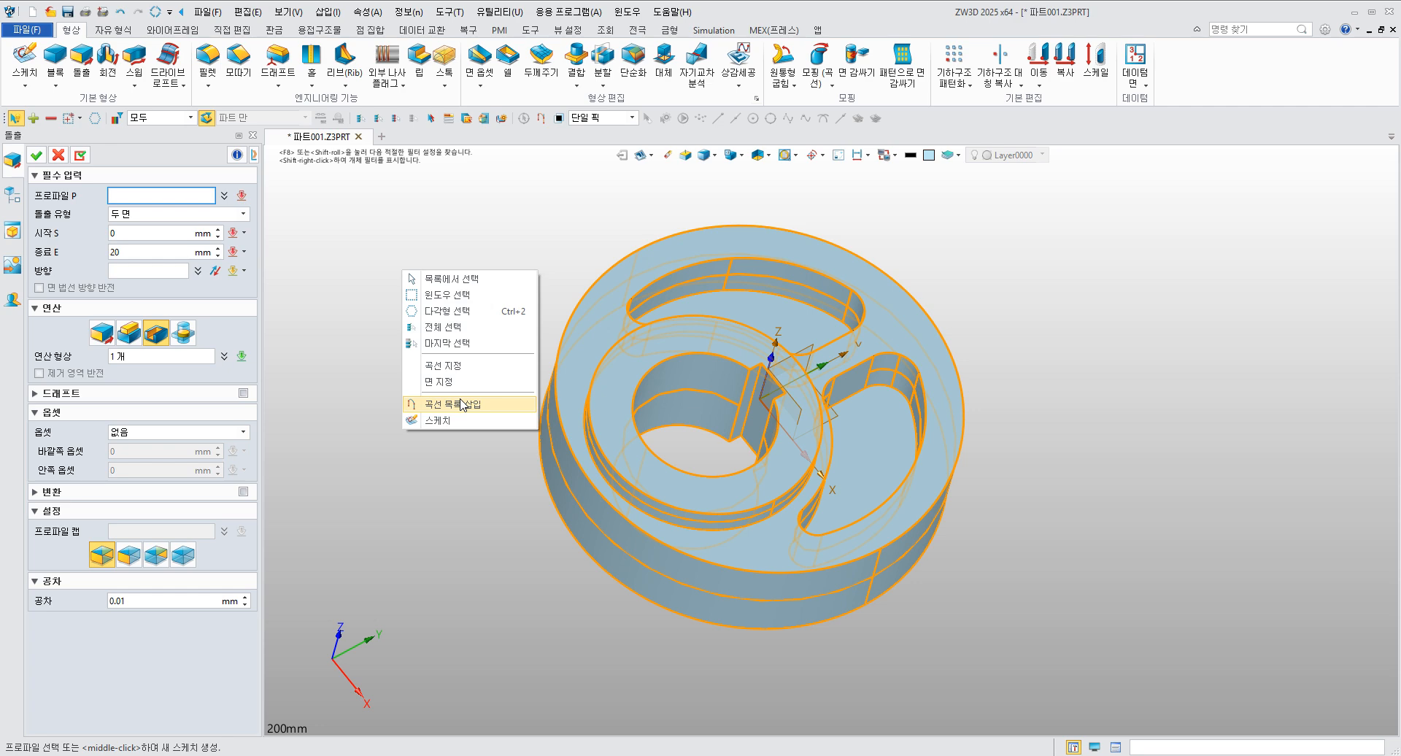
{"action": "left_click", "coordinate": [350, 331]}
{"action": "left_click", "coordinate": [58, 155]}
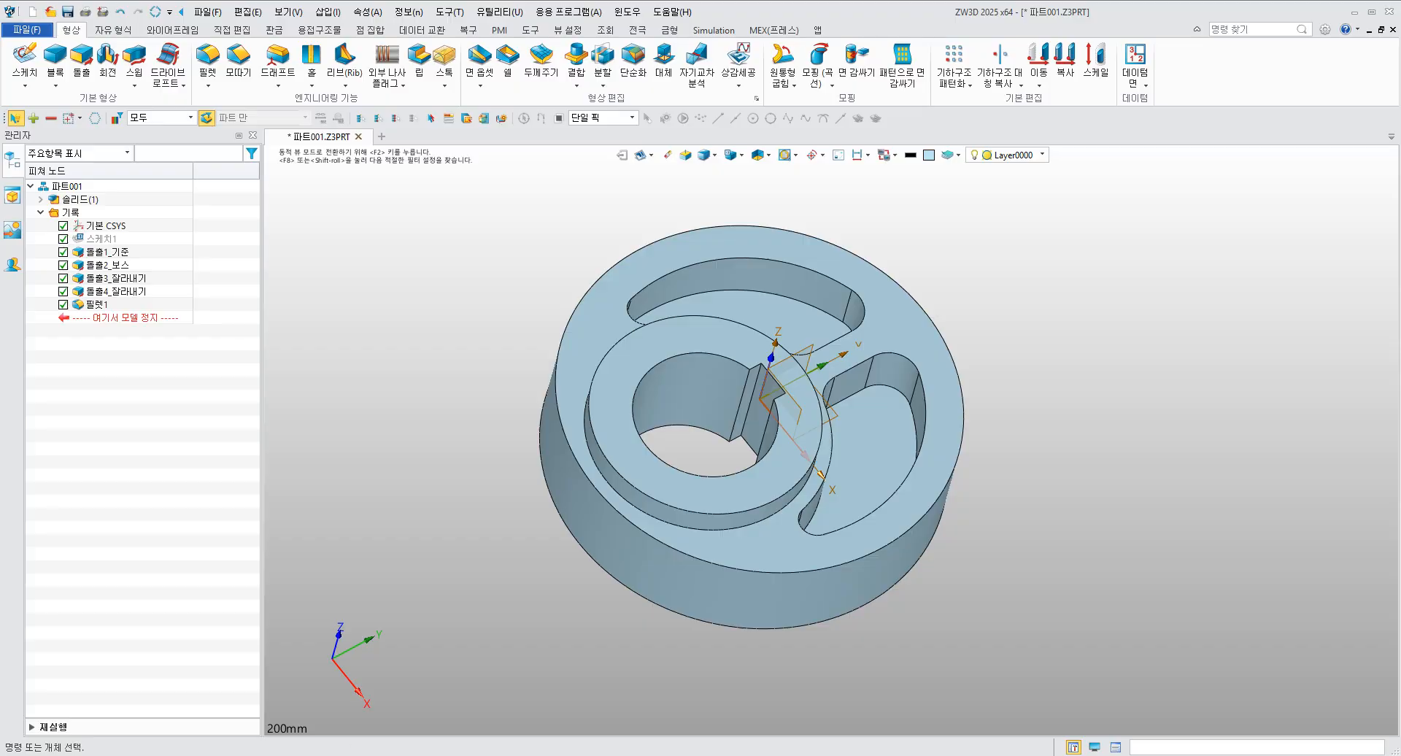
- Switch to the PowerPoint manual and browse past the slide 107 exercise to the 3D Modelling Training example on slide 109
{"action": "key", "text": "alt+Tab"}
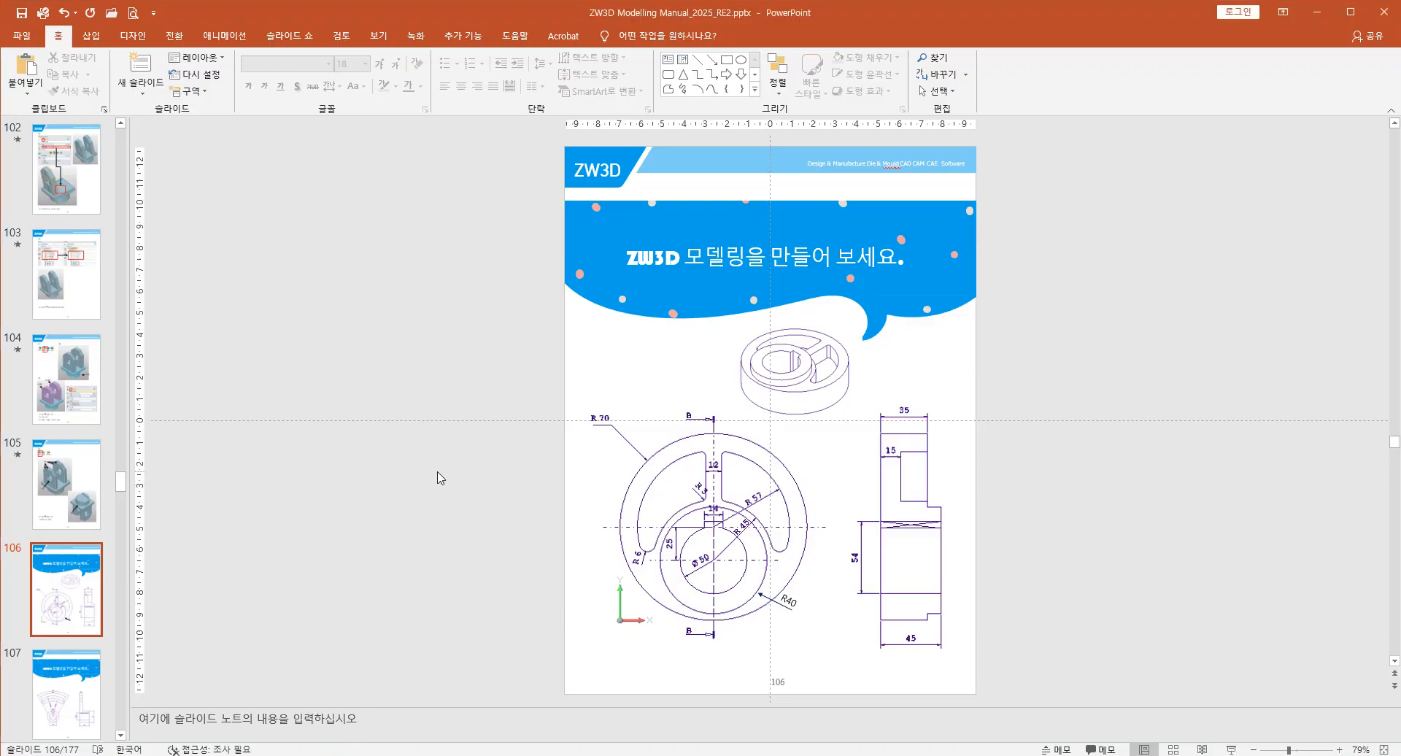
{"action": "scroll", "coordinate": [440, 478], "scroll_direction": "down", "scroll_amount": 2}
{"action": "scroll", "coordinate": [322, 491], "scroll_direction": "up", "scroll_amount": 1}
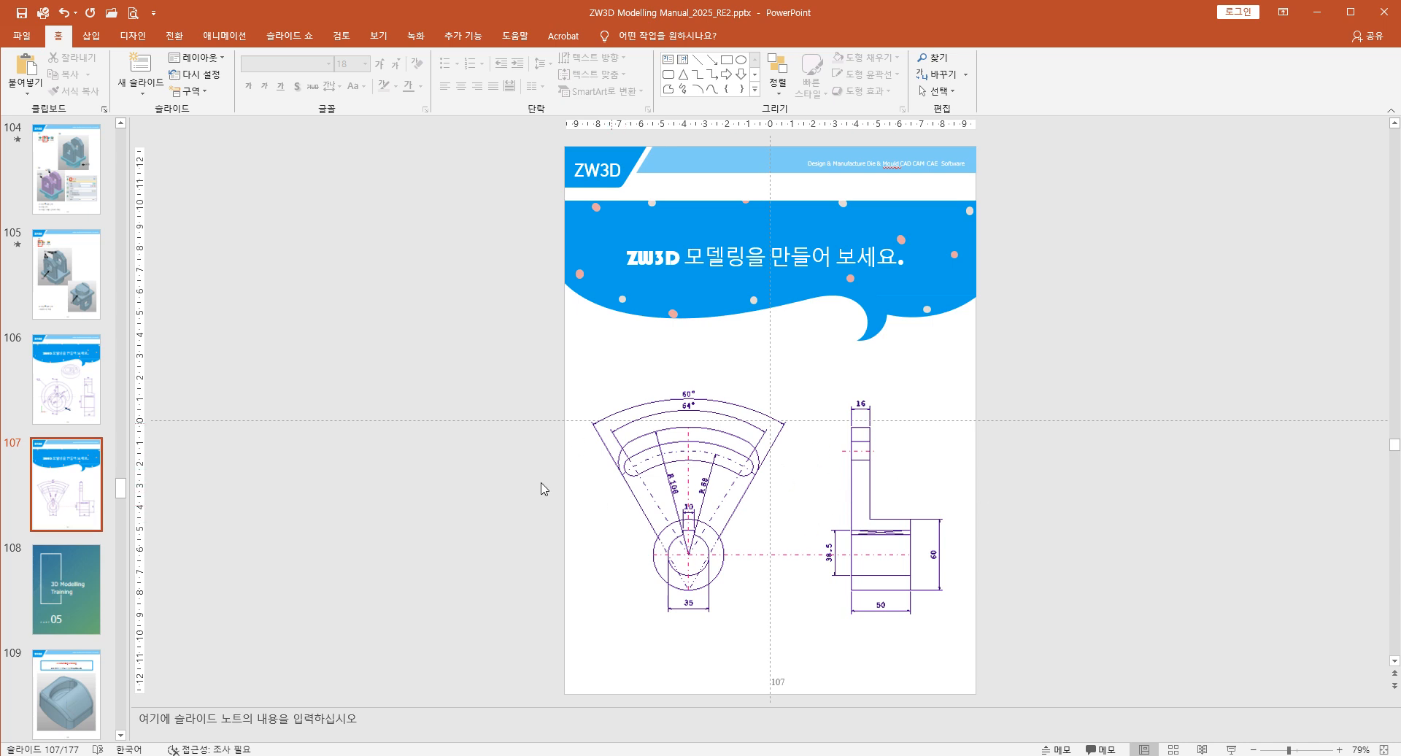
{"action": "scroll", "coordinate": [78, 580], "scroll_direction": "down", "scroll_amount": 1}
{"action": "left_click", "coordinate": [80, 587]}
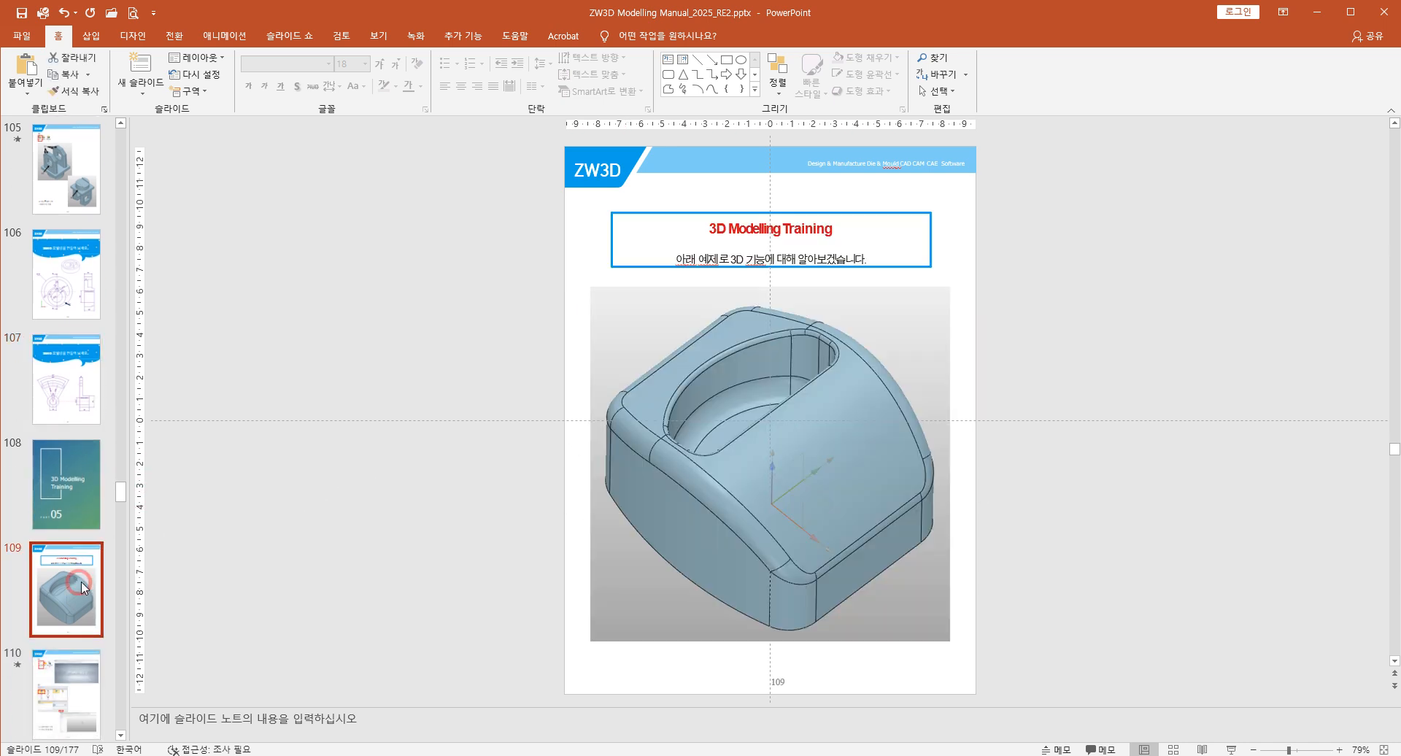